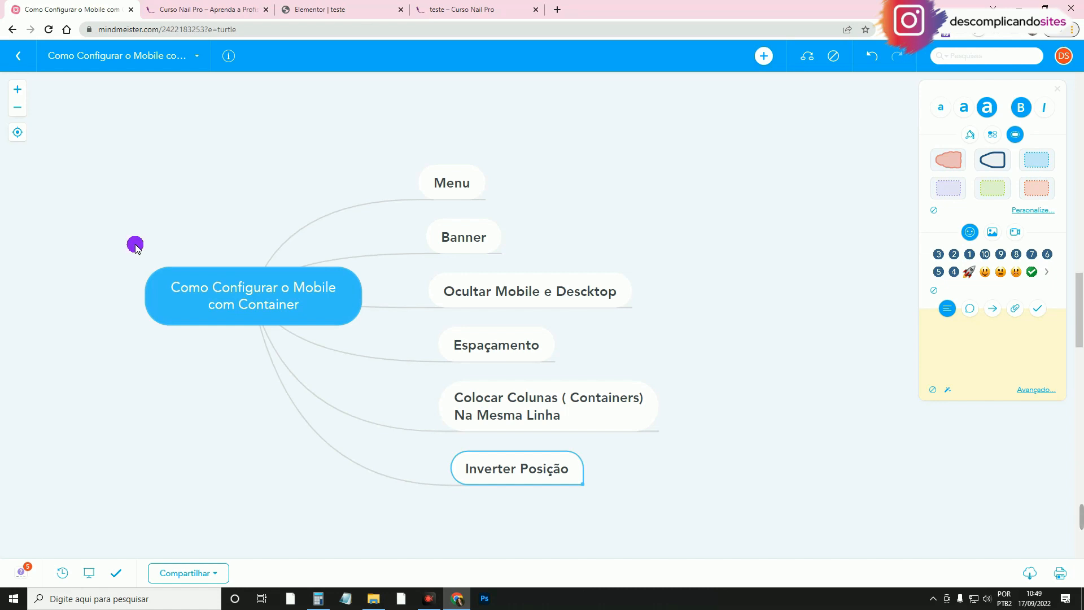
Review the published Curso Nail Pro sales page from the hero banner to the footer and back, then close that page.
{"action": "left_click", "coordinate": [223, 5]}
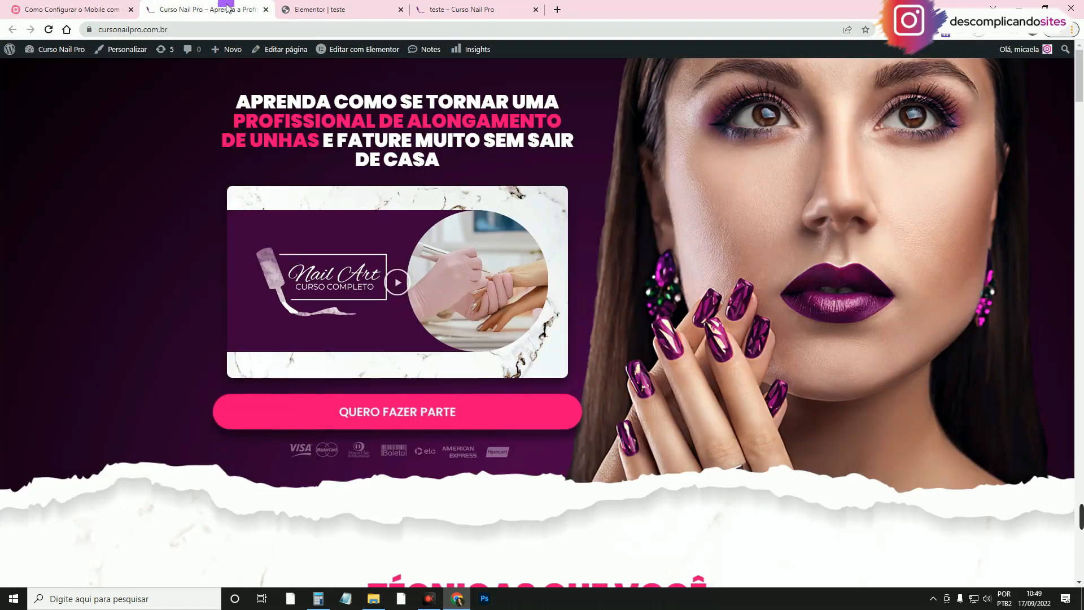
{"action": "left_click_drag", "start_coordinate": [168, 29], "coordinate": [98, 31]}
{"action": "left_click", "coordinate": [193, 30]}
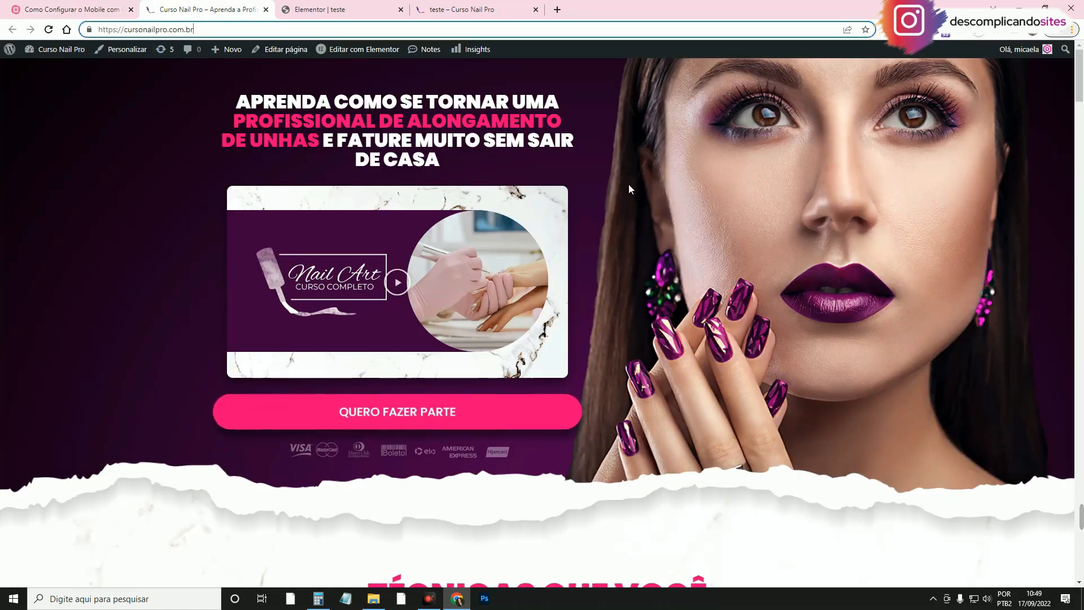
{"action": "scroll", "coordinate": [731, 151], "scroll_direction": "down", "scroll_amount": 15}
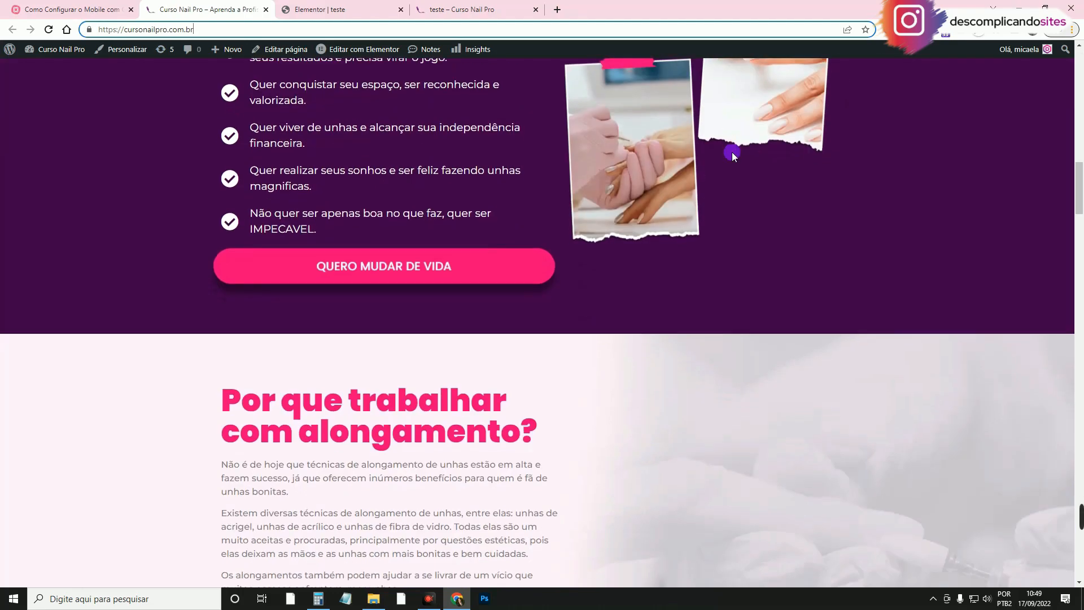
{"action": "scroll", "coordinate": [731, 152], "scroll_direction": "down", "scroll_amount": 20}
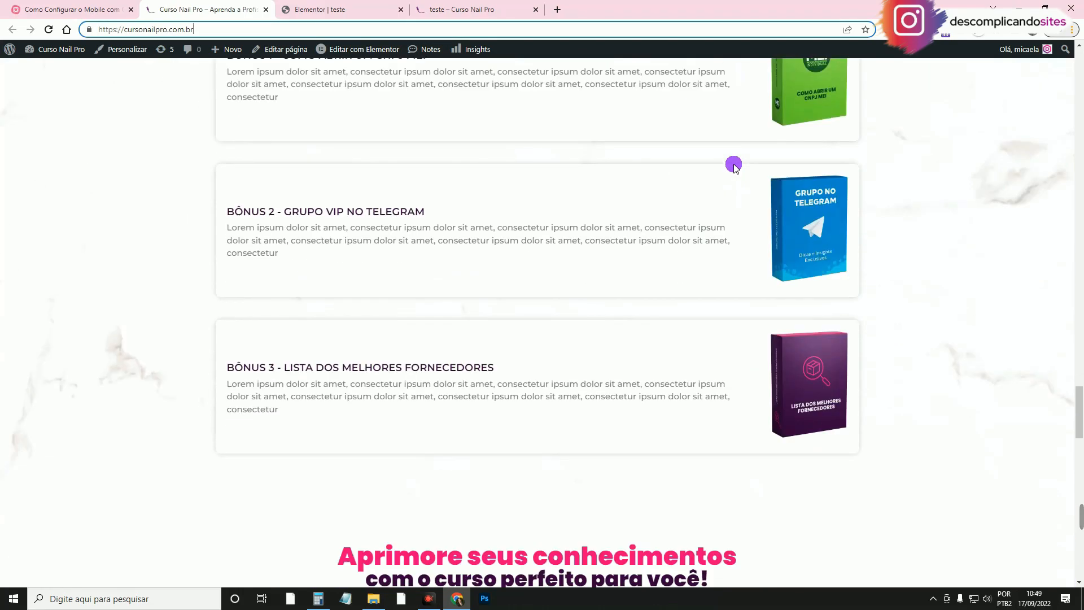
{"action": "scroll", "coordinate": [736, 173], "scroll_direction": "down", "scroll_amount": 20}
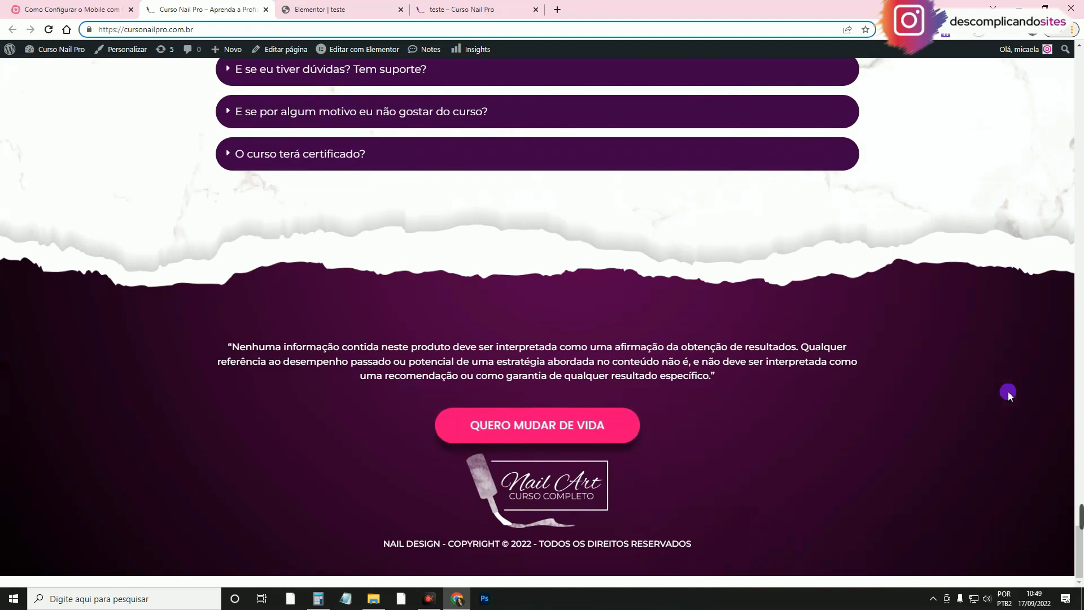
{"action": "scroll", "coordinate": [268, 322], "scroll_direction": "up", "scroll_amount": 20}
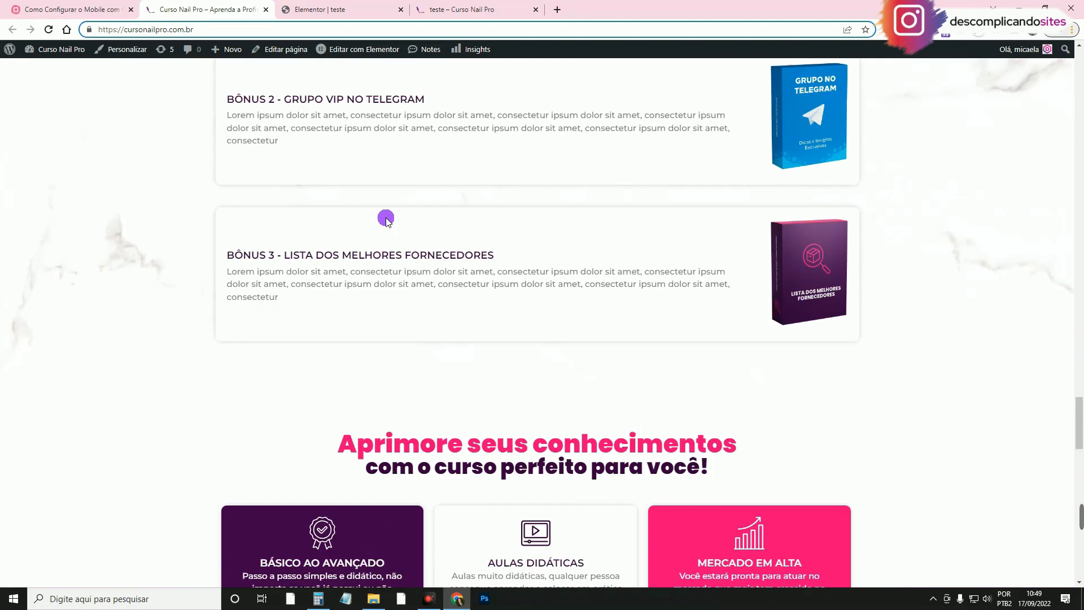
{"action": "scroll", "coordinate": [385, 219], "scroll_direction": "up", "scroll_amount": 10}
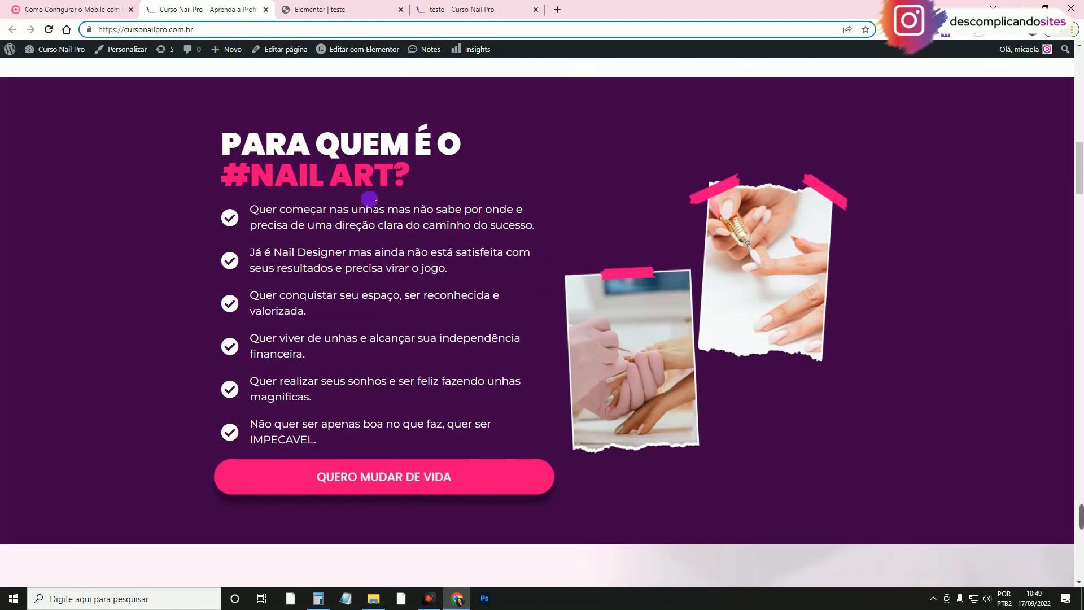
{"action": "left_click", "coordinate": [265, 9]}
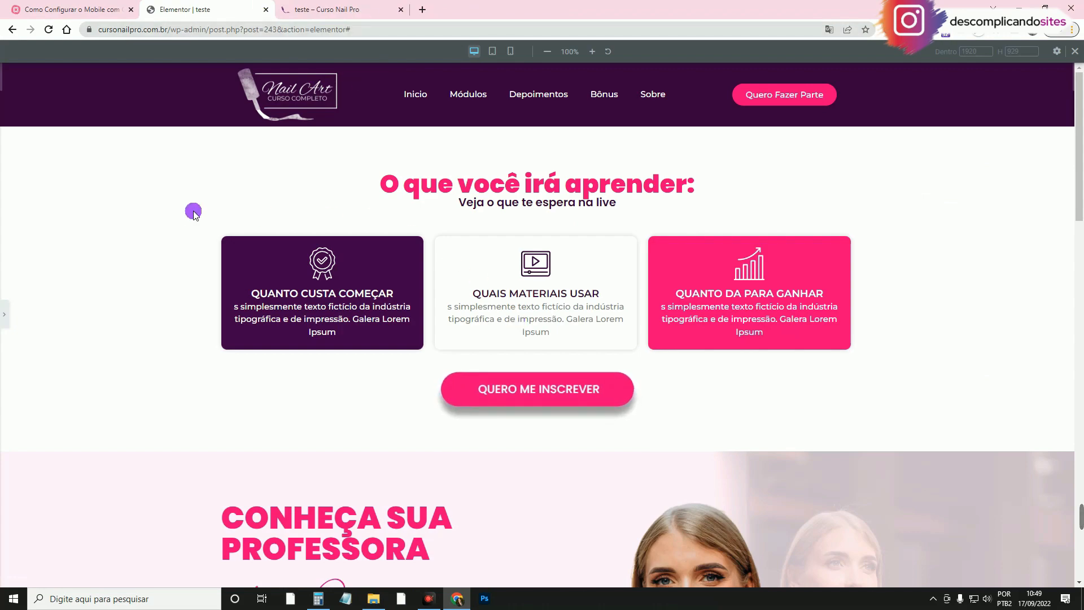
Look through the teste page in the Elementor editor and consult the Menu topic in the mind map.
{"action": "scroll", "coordinate": [443, 211], "scroll_direction": "down", "scroll_amount": 15}
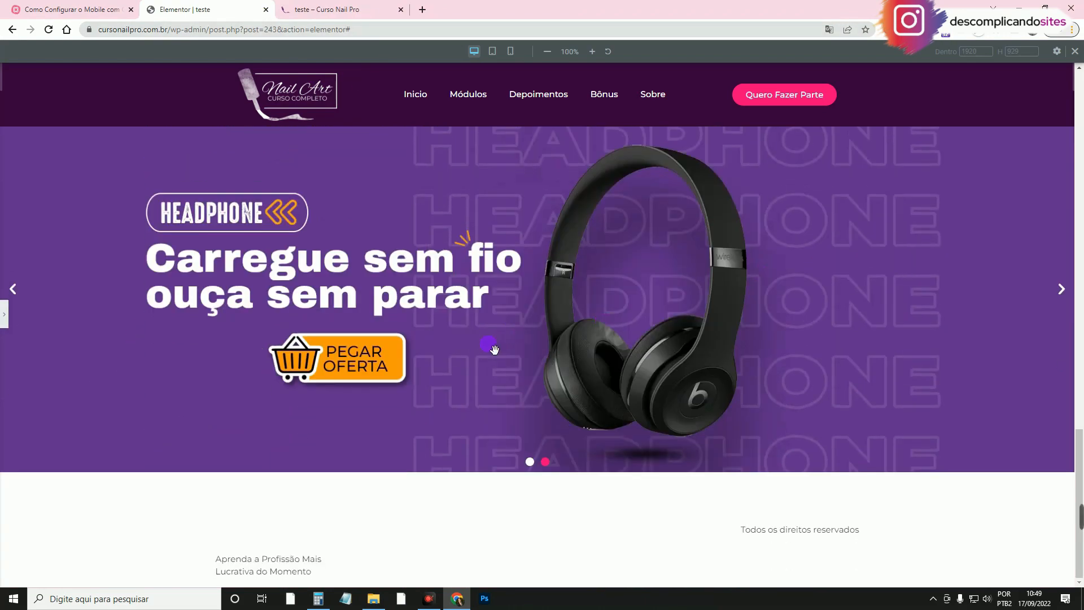
{"action": "scroll", "coordinate": [262, 348], "scroll_direction": "up", "scroll_amount": 15}
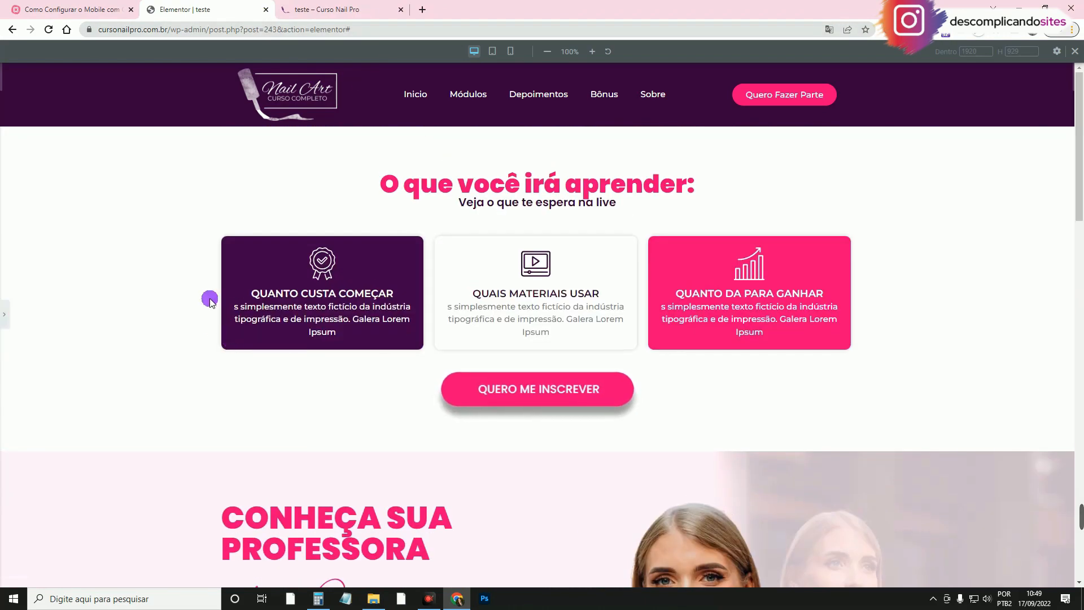
{"action": "left_click", "coordinate": [68, 9]}
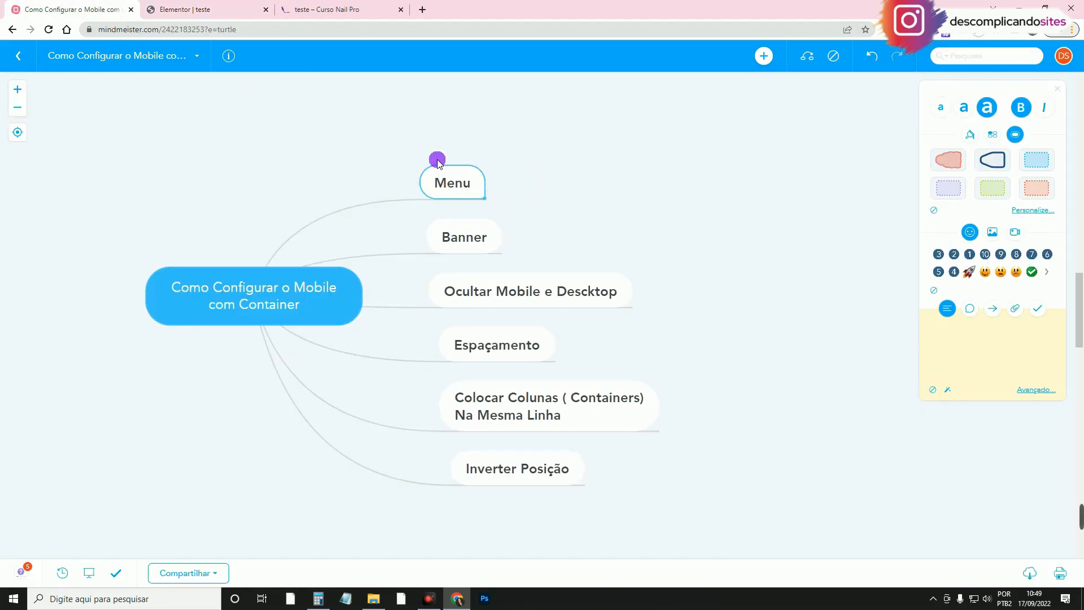
{"action": "left_click", "coordinate": [226, 9]}
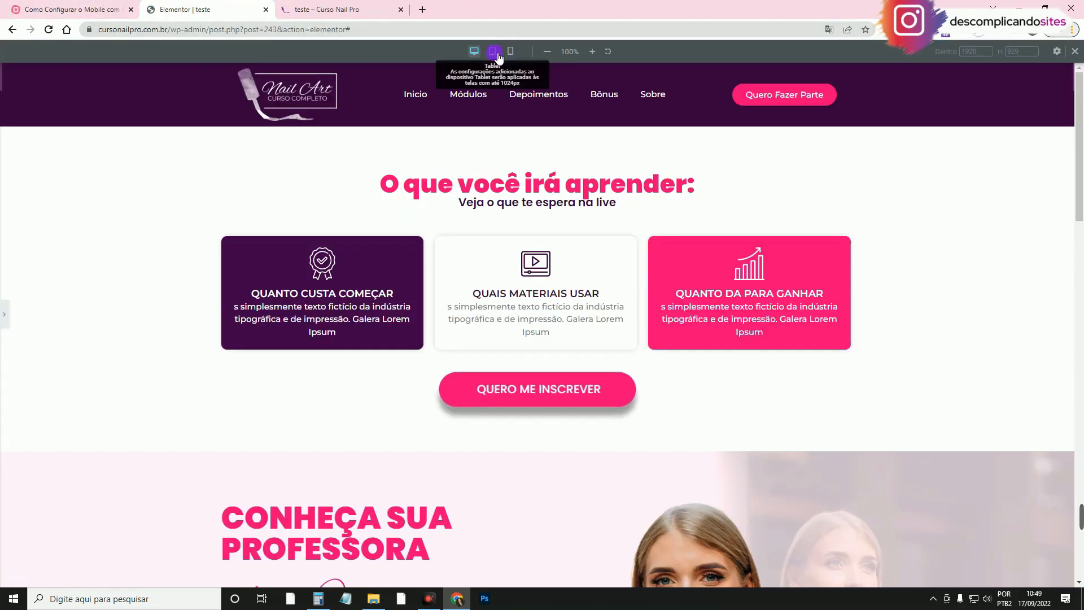
Open the Menu template in Elementor from the teste page preview and view it in the tablet and mobile responsive modes.
{"action": "left_click", "coordinate": [353, 7]}
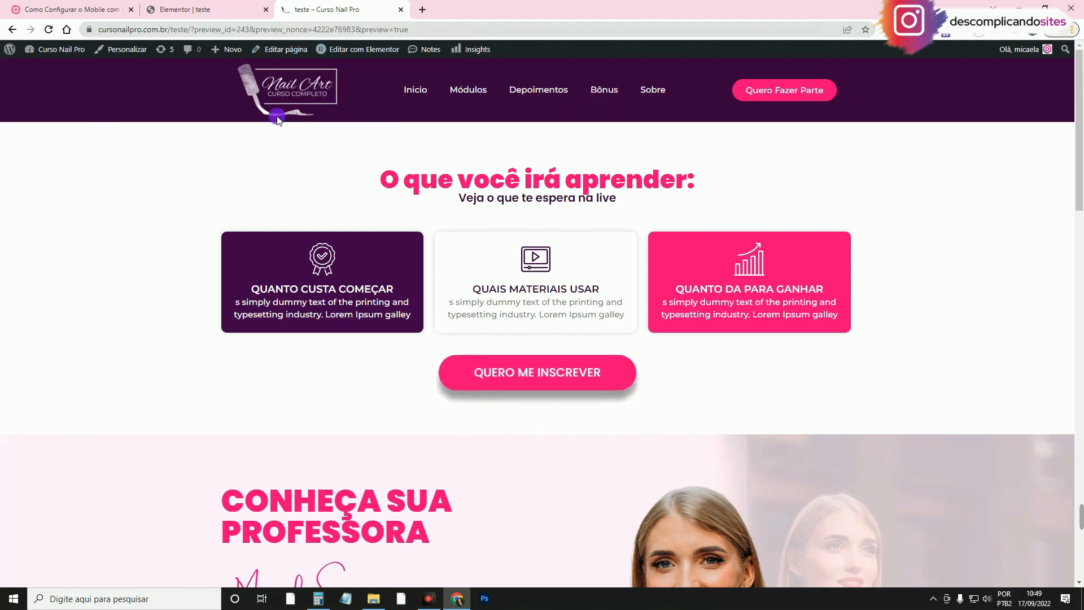
{"action": "left_click", "coordinate": [358, 50]}
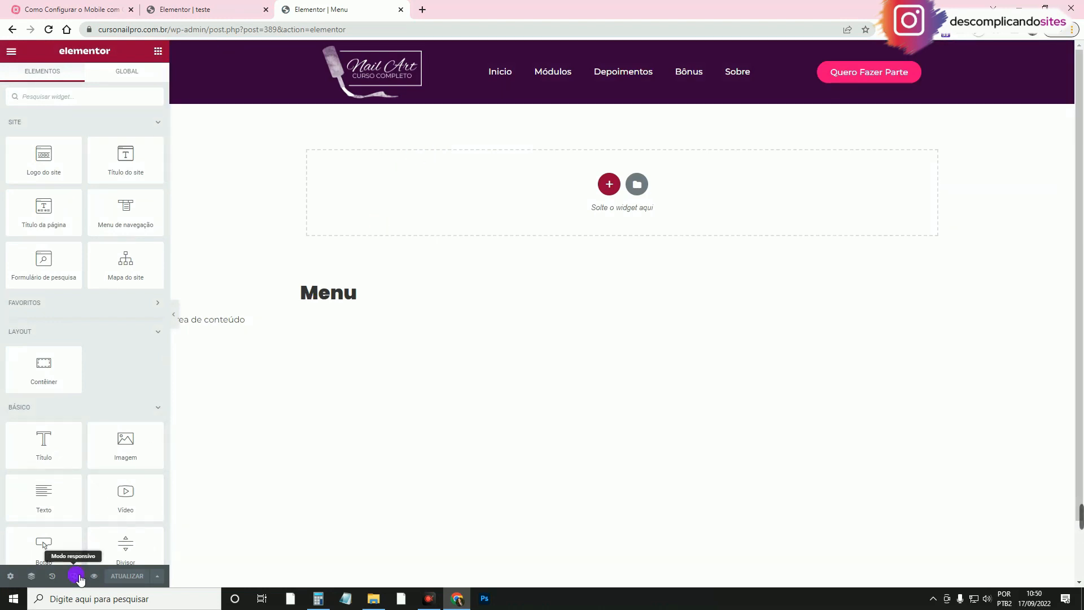
{"action": "left_click", "coordinate": [74, 577]}
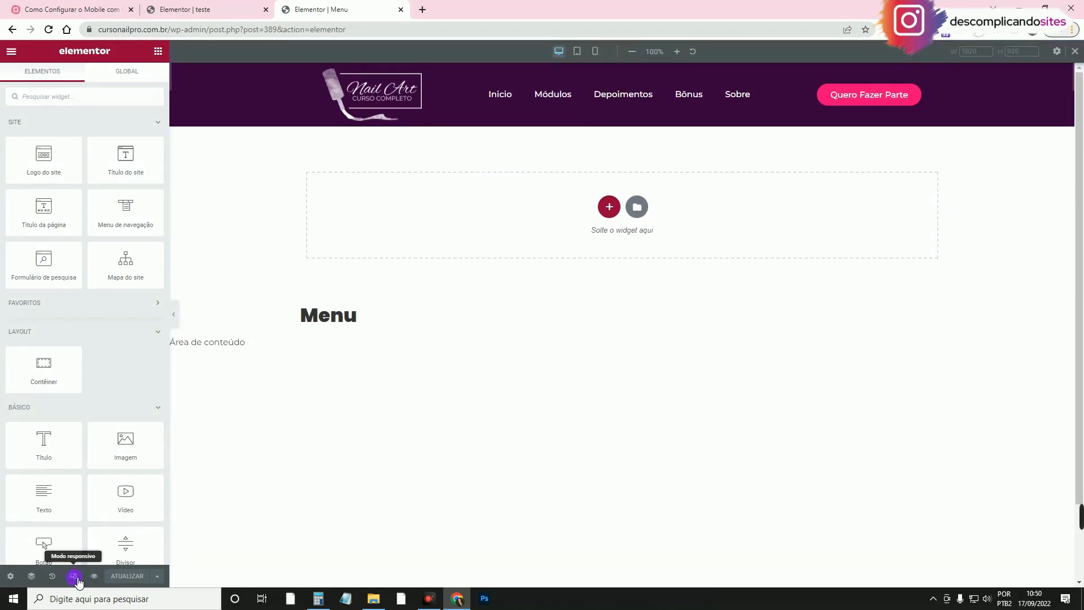
{"action": "left_click", "coordinate": [578, 52]}
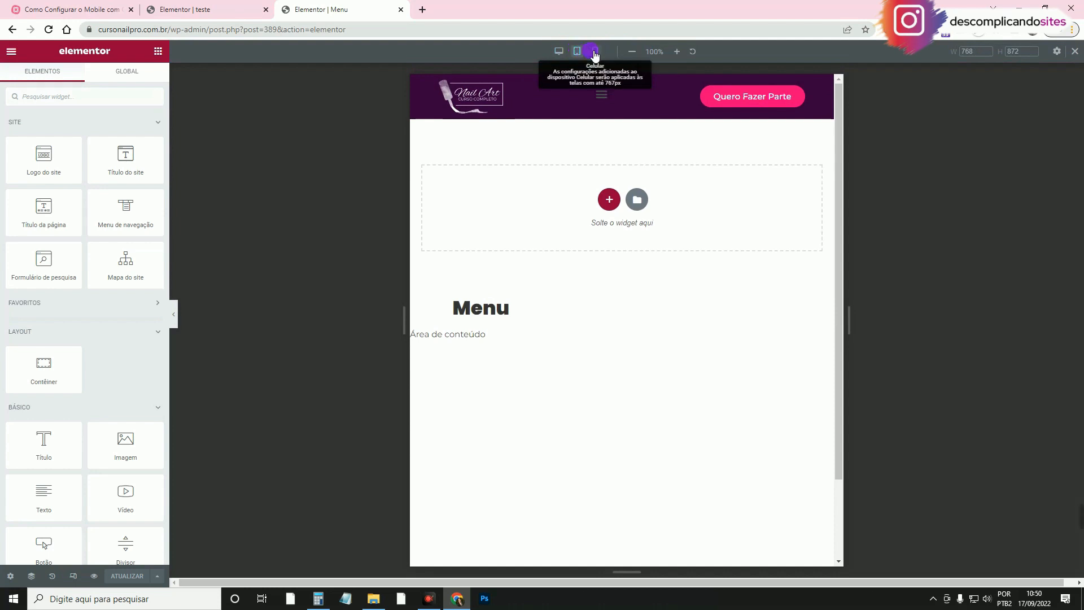
{"action": "left_click", "coordinate": [595, 51]}
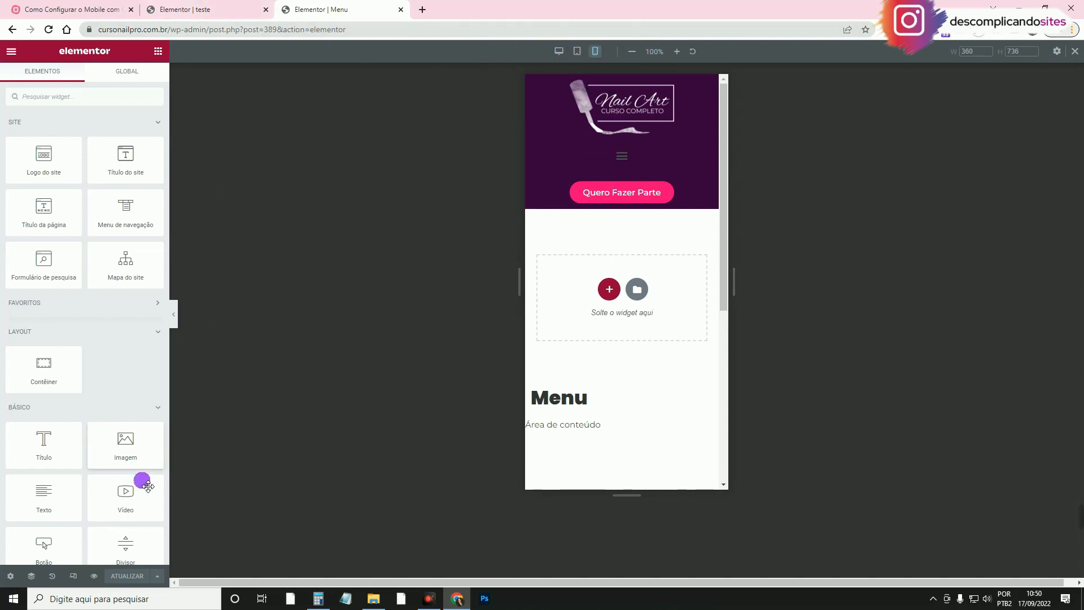
Go from the Menu template's preview to the WordPress dashboard and open Elementor's Experimentos settings.
{"action": "mouse_move", "coordinate": [97, 578]}
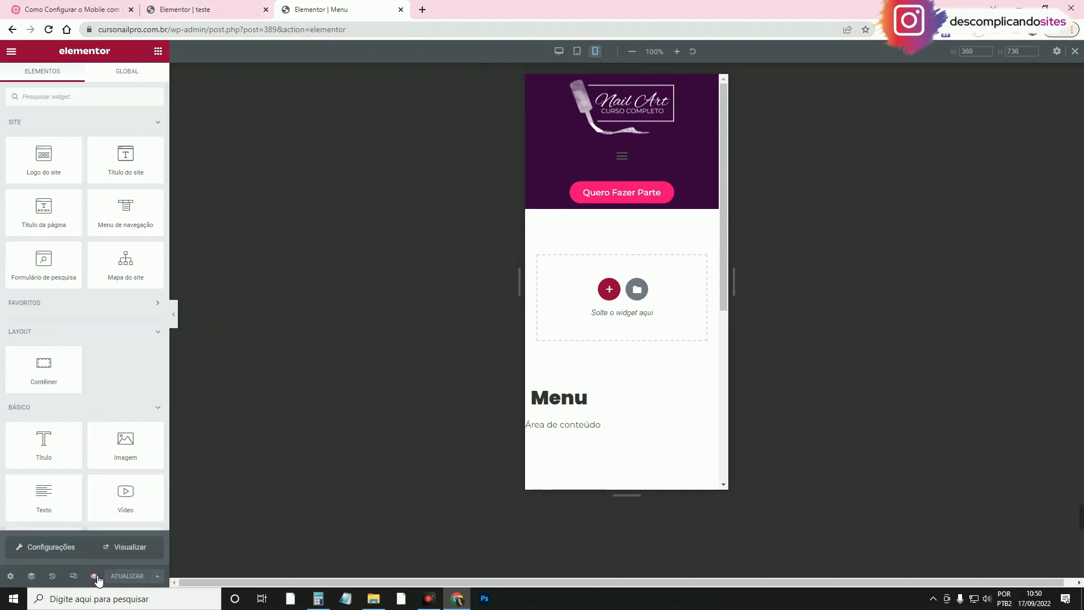
{"action": "left_click", "coordinate": [128, 547]}
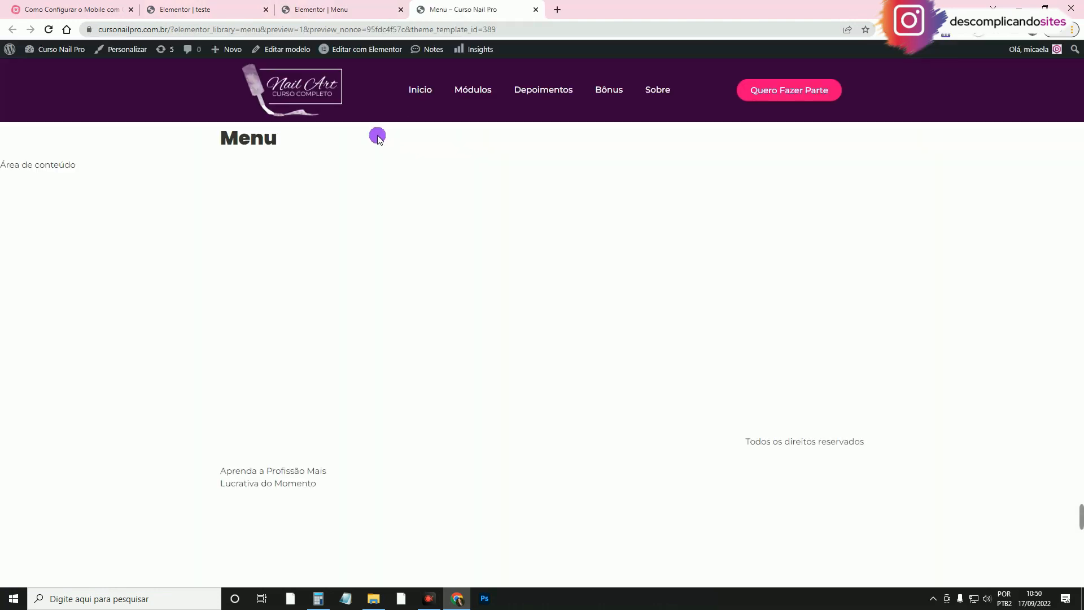
{"action": "left_click", "coordinate": [49, 68]}
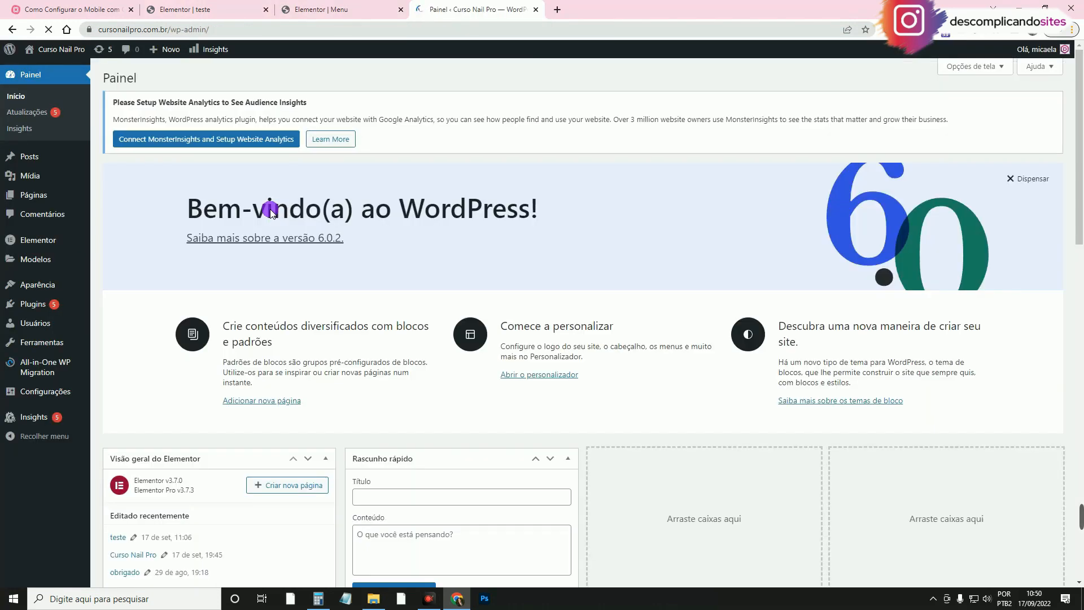
{"action": "mouse_move", "coordinate": [41, 241]}
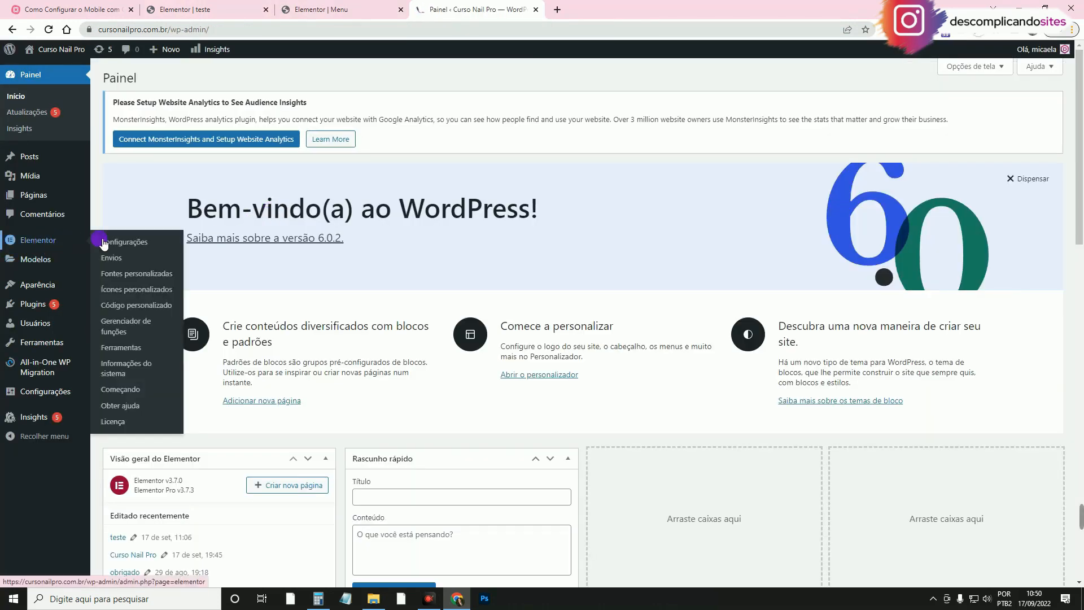
{"action": "left_click", "coordinate": [138, 244]}
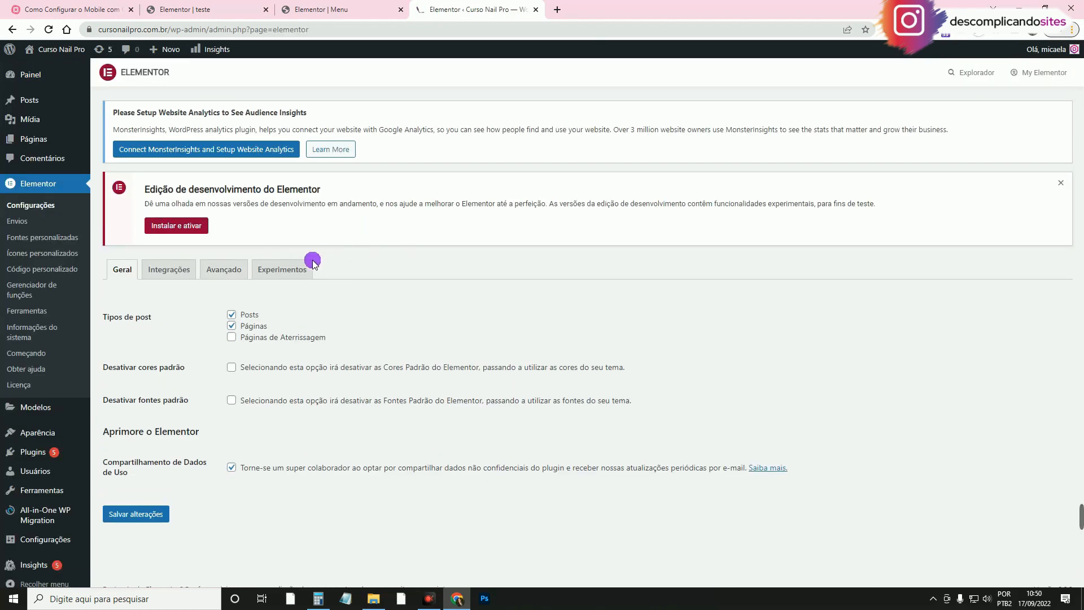
{"action": "left_click", "coordinate": [309, 272]}
Activate the "Pontos de quebra adicionais personalizados" experiment and save the Elementor settings.
{"action": "scroll", "coordinate": [574, 307], "scroll_direction": "down", "scroll_amount": 10}
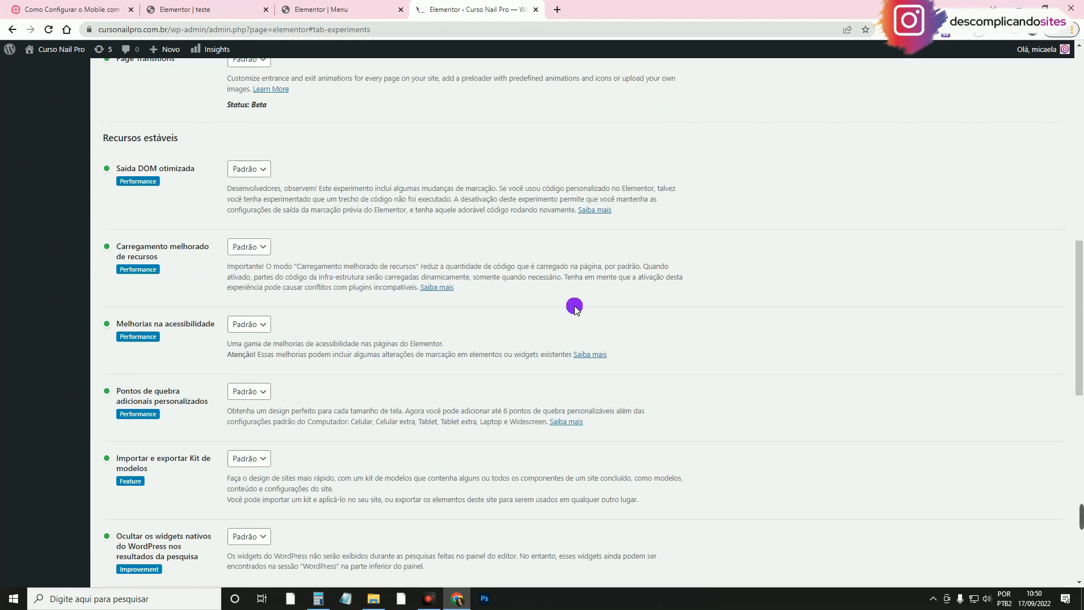
{"action": "scroll", "coordinate": [574, 307], "scroll_direction": "down", "scroll_amount": 4}
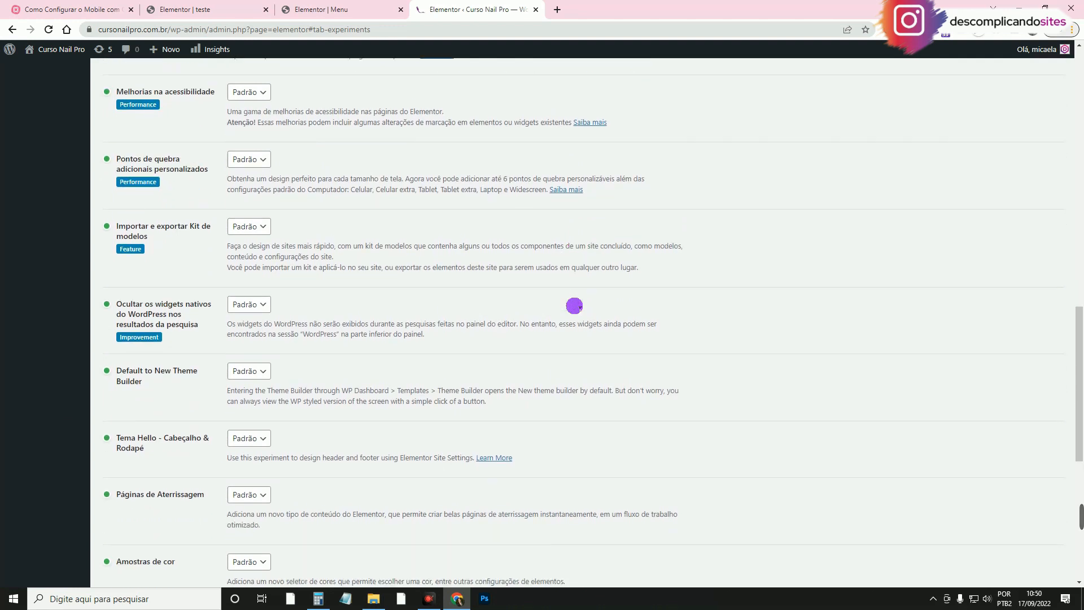
{"action": "scroll", "coordinate": [568, 306], "scroll_direction": "up", "scroll_amount": 1}
{"action": "left_click_drag", "start_coordinate": [175, 226], "coordinate": [194, 236]}
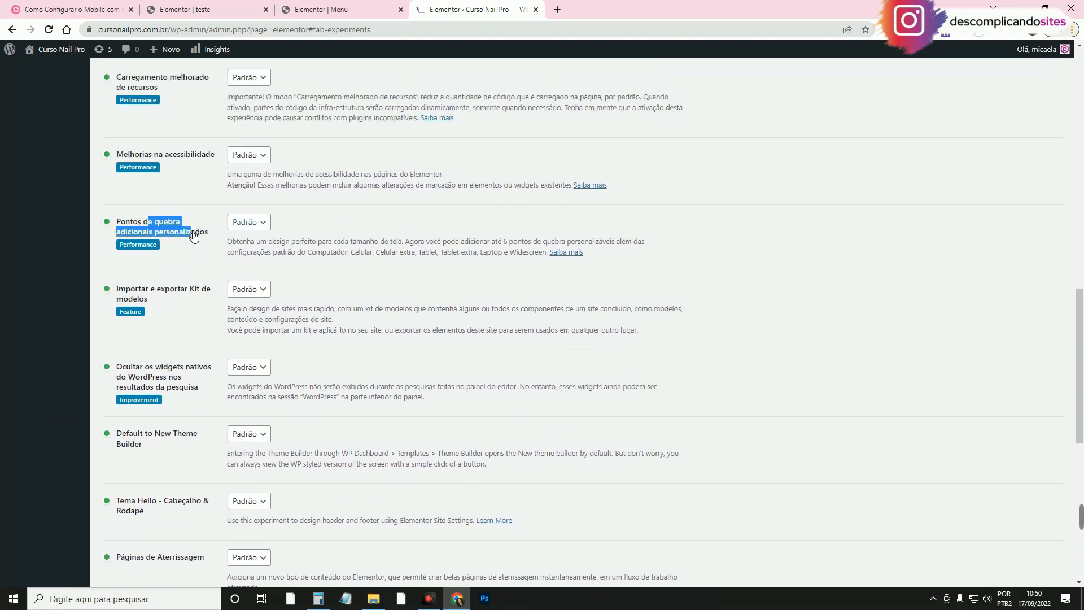
{"action": "left_click", "coordinate": [248, 222]}
{"action": "left_click", "coordinate": [242, 247]}
{"action": "scroll", "coordinate": [377, 288], "scroll_direction": "down", "scroll_amount": 8}
{"action": "left_click", "coordinate": [118, 540]}
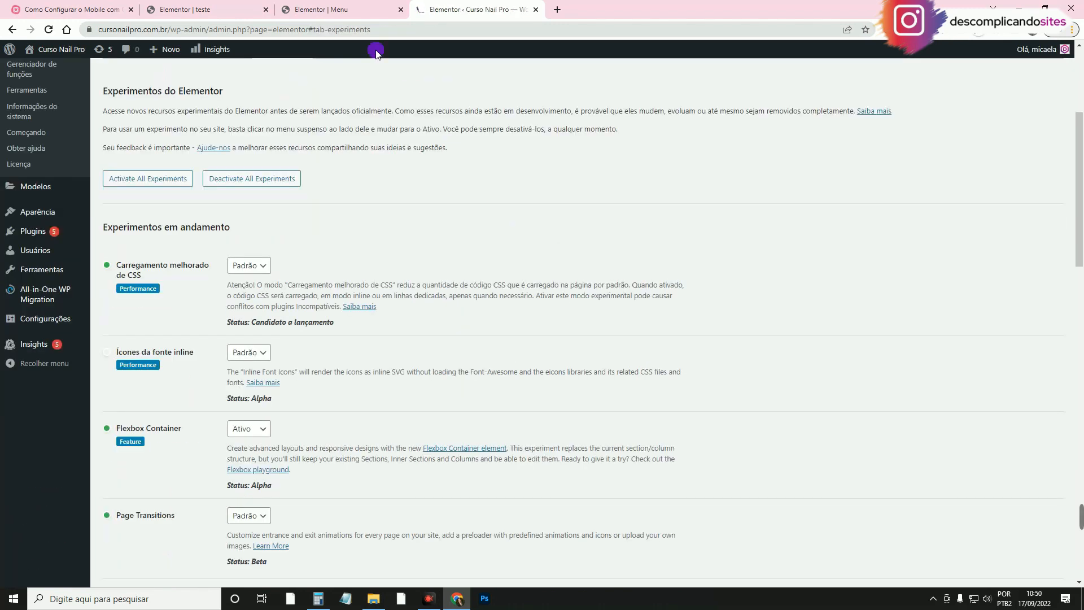
Return to the Menu template in Elementor, enable responsive mode and open the site's Pontos de quebra settings.
{"action": "left_click", "coordinate": [350, 9]}
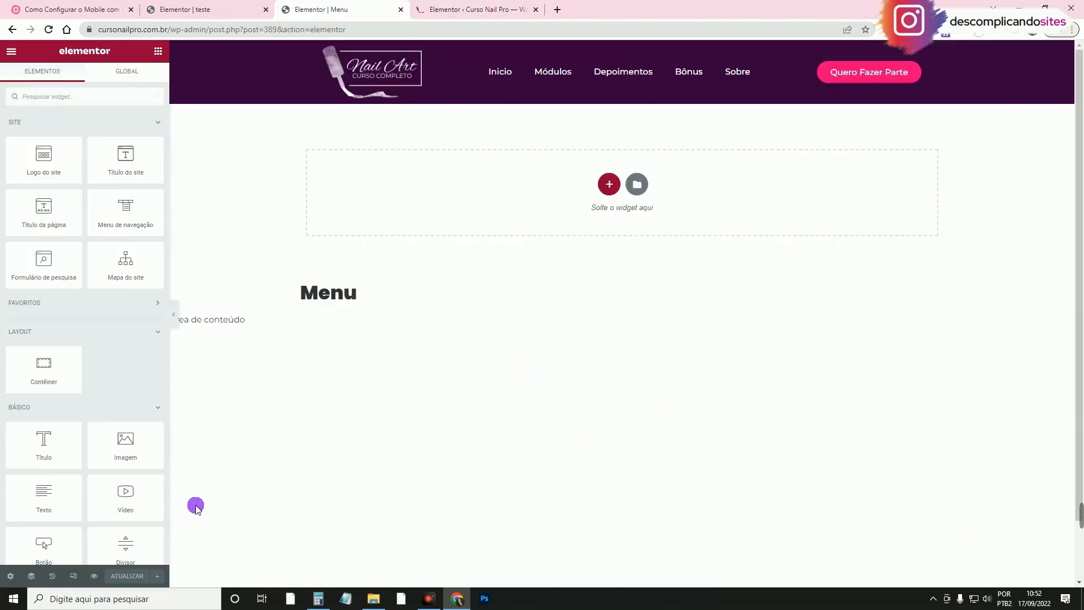
{"action": "left_click", "coordinate": [75, 576]}
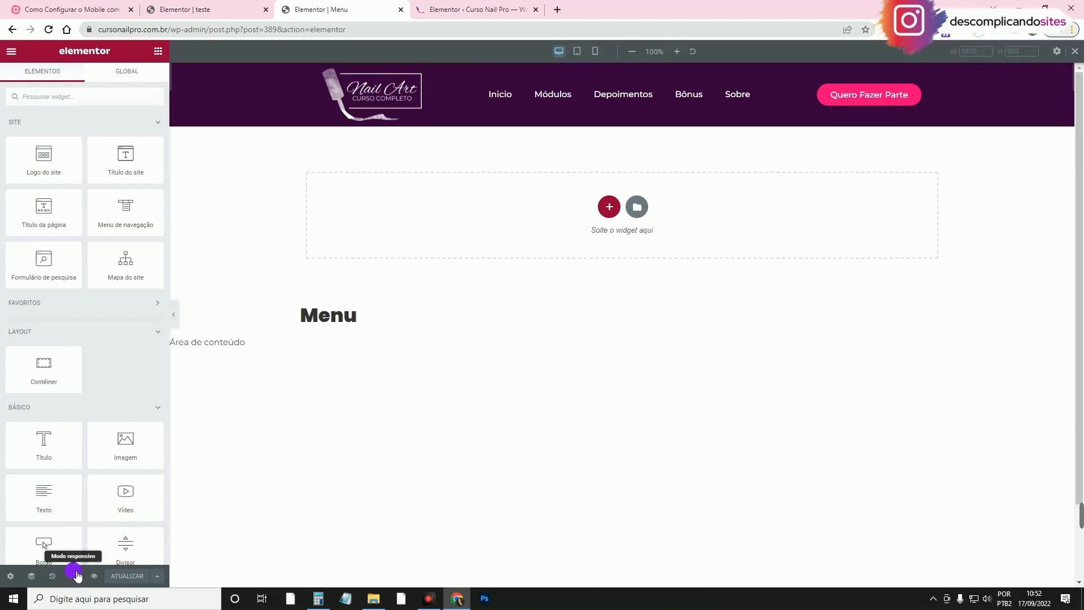
{"action": "left_click", "coordinate": [1056, 52]}
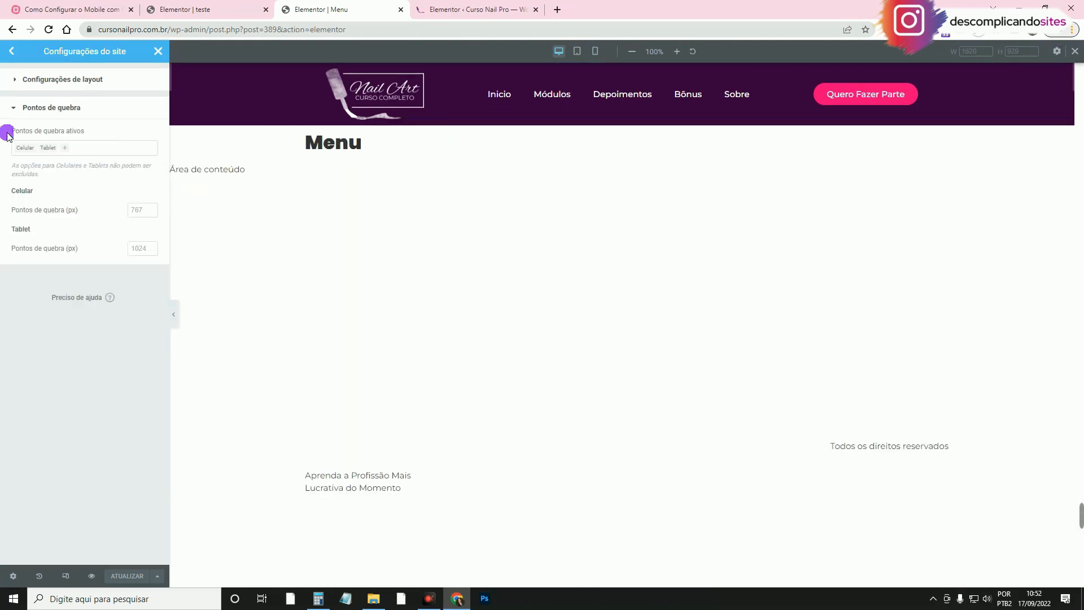
Add Celular extra, Tablet extra and Laptop to the site's active breakpoints.
{"action": "left_click", "coordinate": [88, 149]}
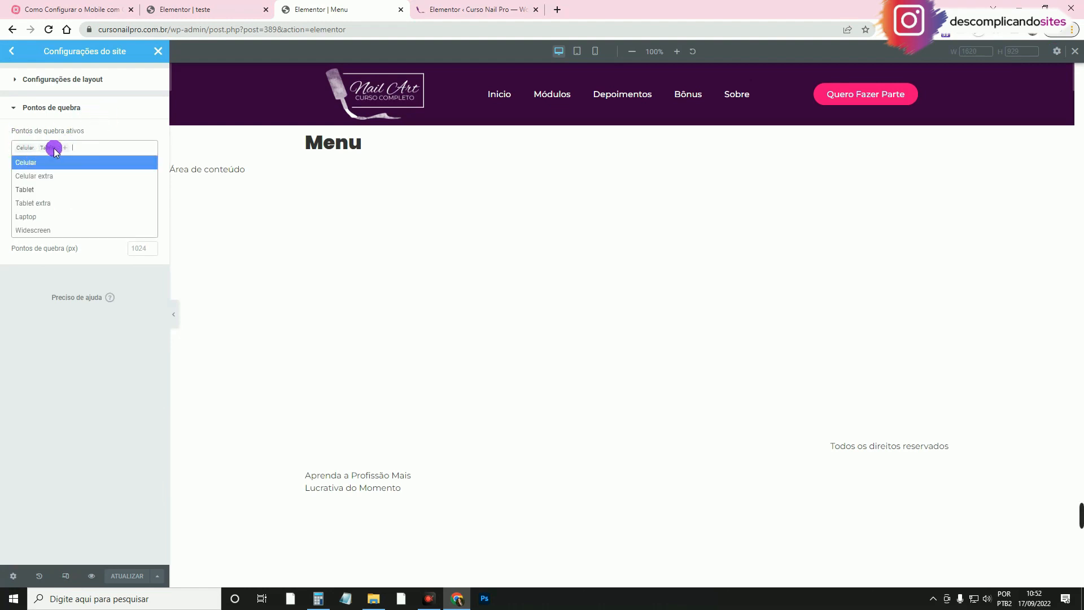
{"action": "left_click", "coordinate": [55, 180]}
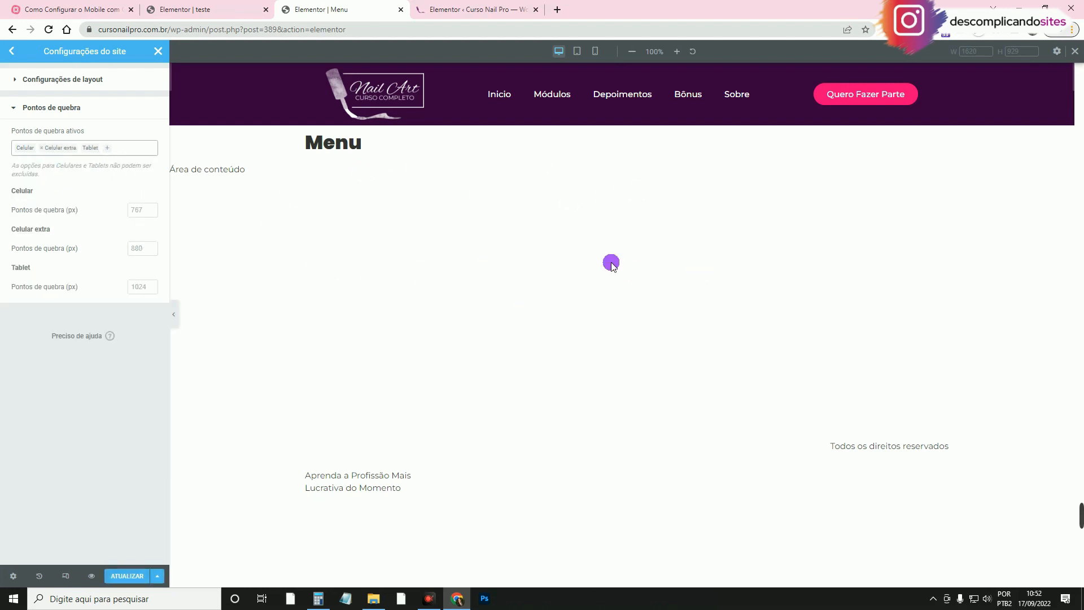
{"action": "left_click", "coordinate": [127, 148]}
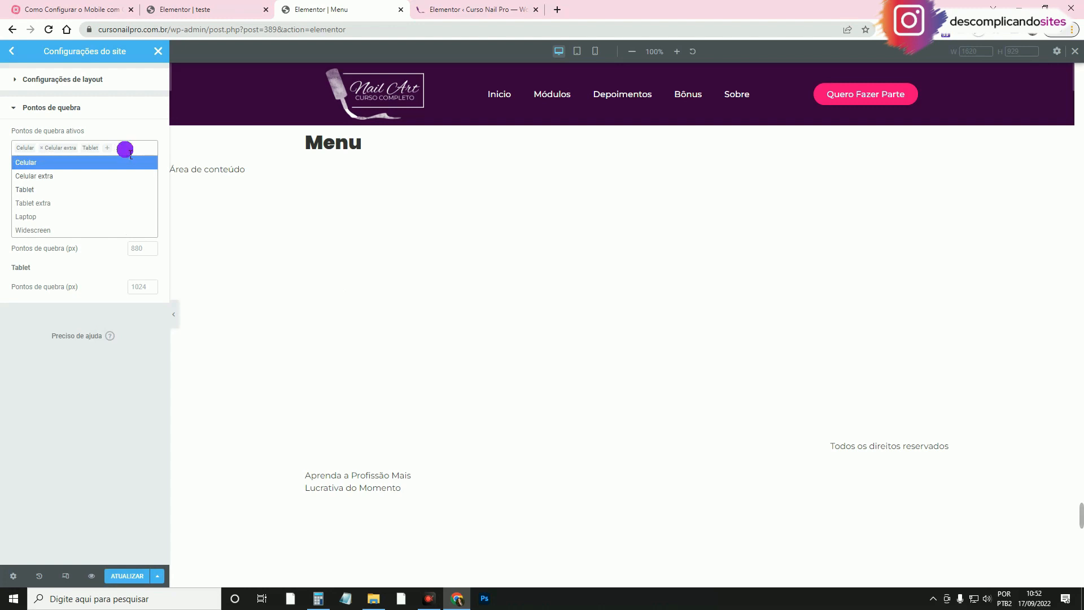
{"action": "left_click", "coordinate": [90, 202]}
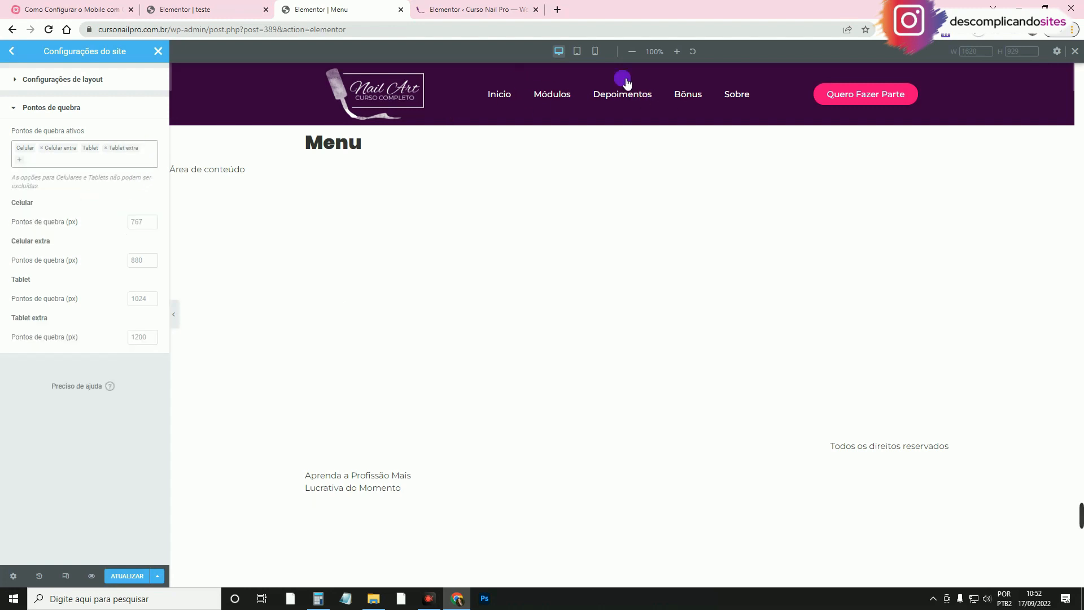
{"action": "left_click", "coordinate": [83, 164]}
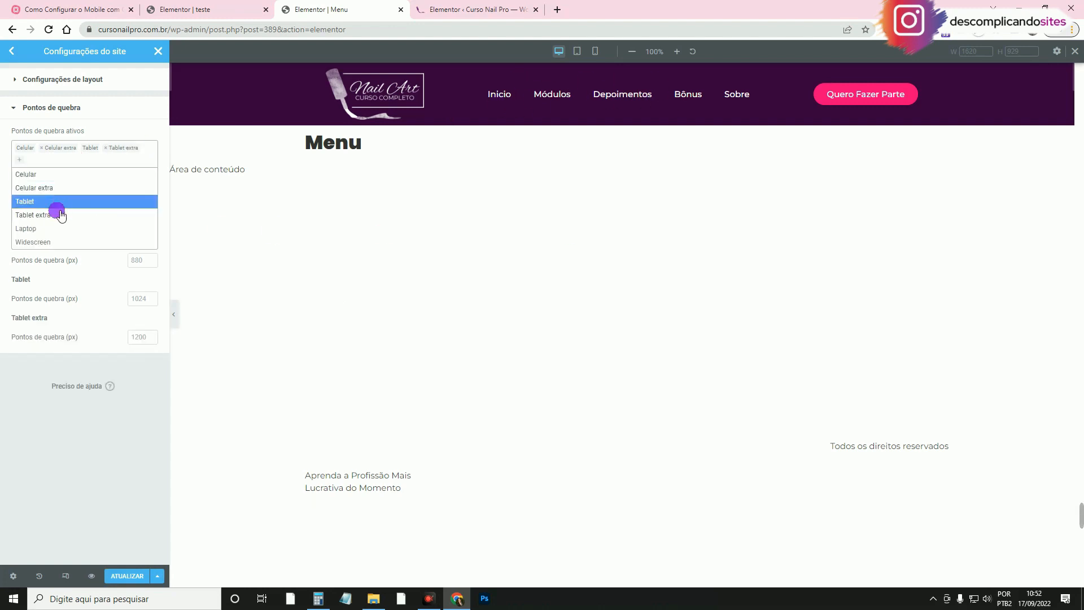
{"action": "left_click", "coordinate": [50, 228]}
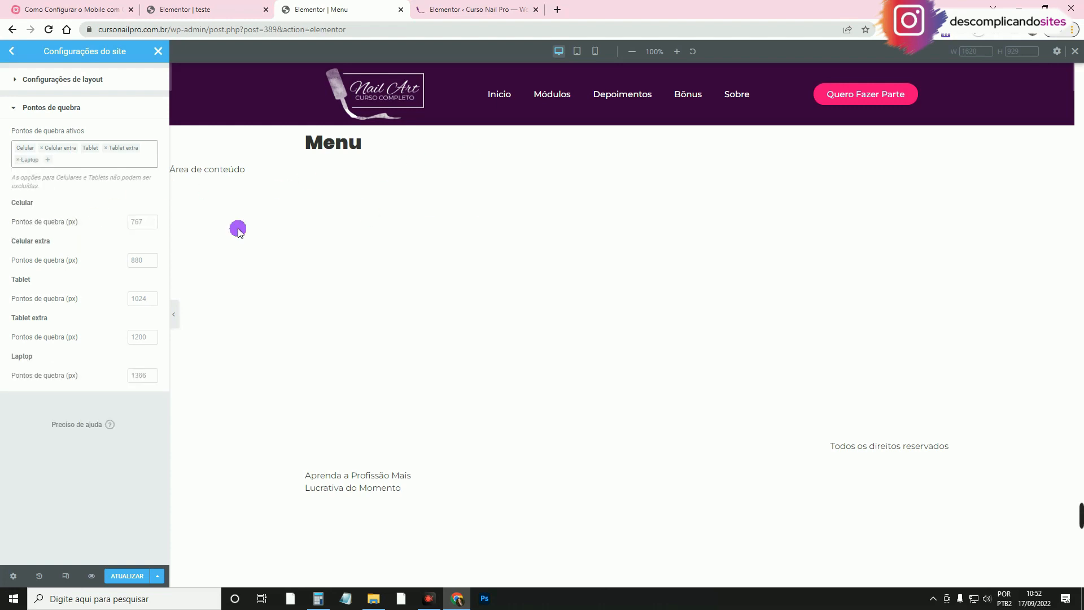
Add Widescreen to the site's active breakpoints, keep the default pixel values, update the settings and reload the editor.
{"action": "left_click", "coordinate": [88, 156]}
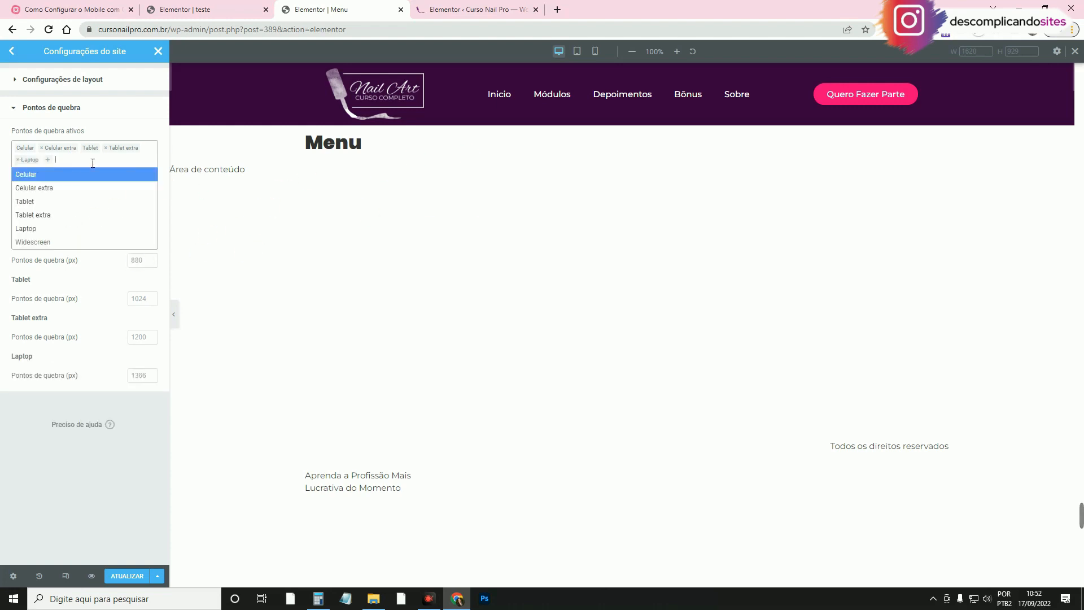
{"action": "left_click", "coordinate": [88, 240]}
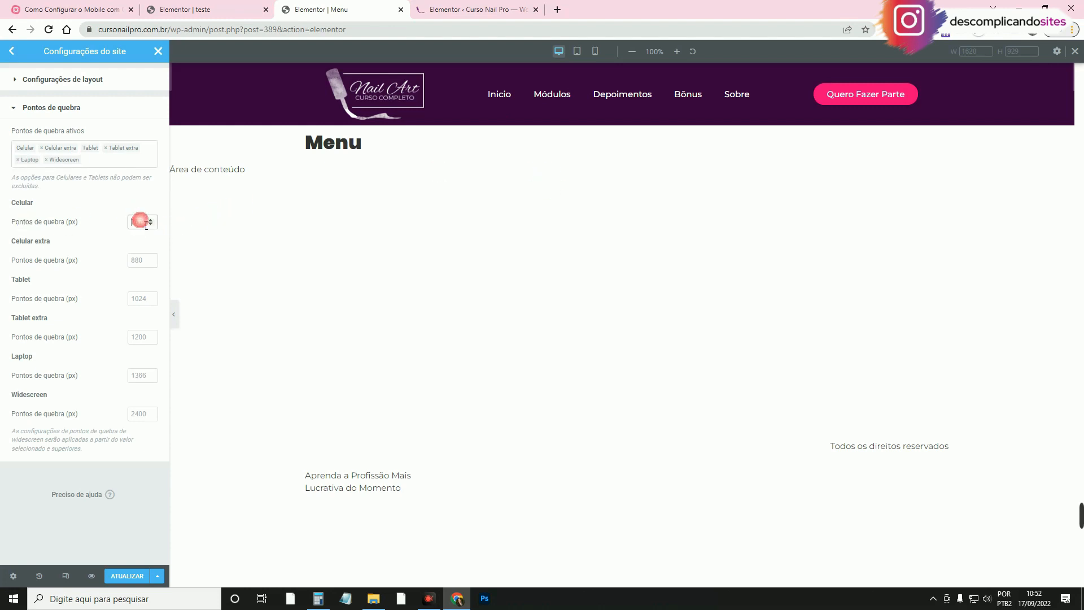
{"action": "left_click", "coordinate": [144, 262]}
{"action": "left_click", "coordinate": [147, 337]}
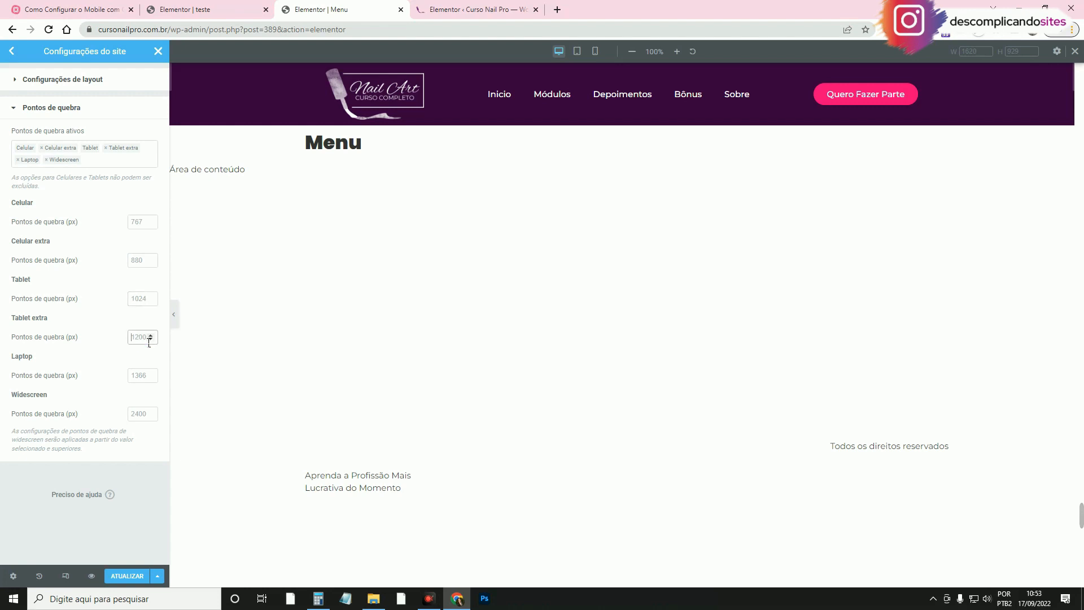
{"action": "left_click", "coordinate": [145, 377]}
{"action": "left_click", "coordinate": [146, 412]}
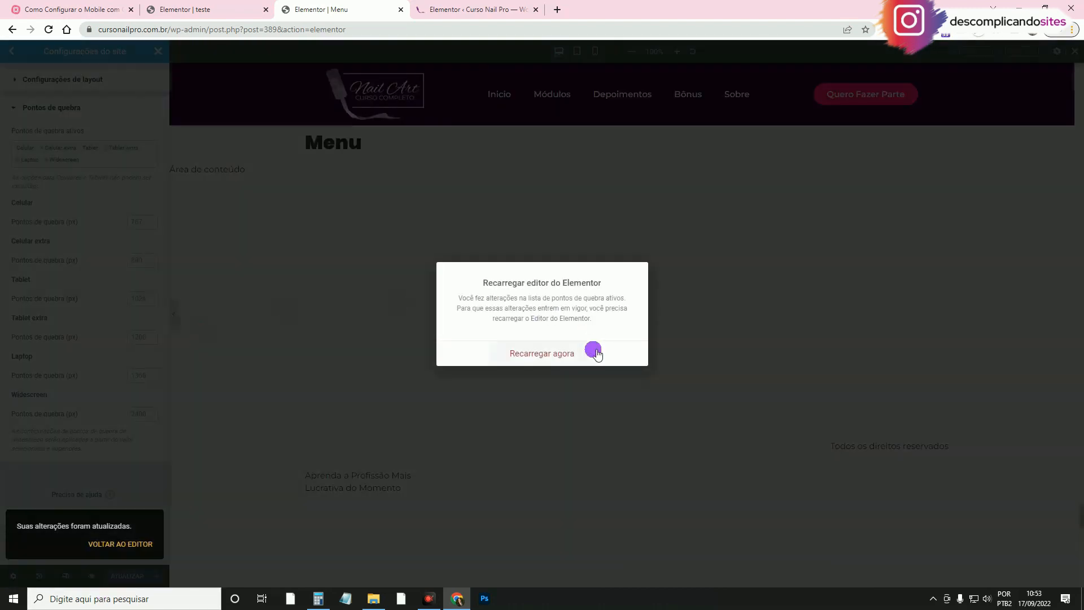
{"action": "left_click", "coordinate": [542, 356]}
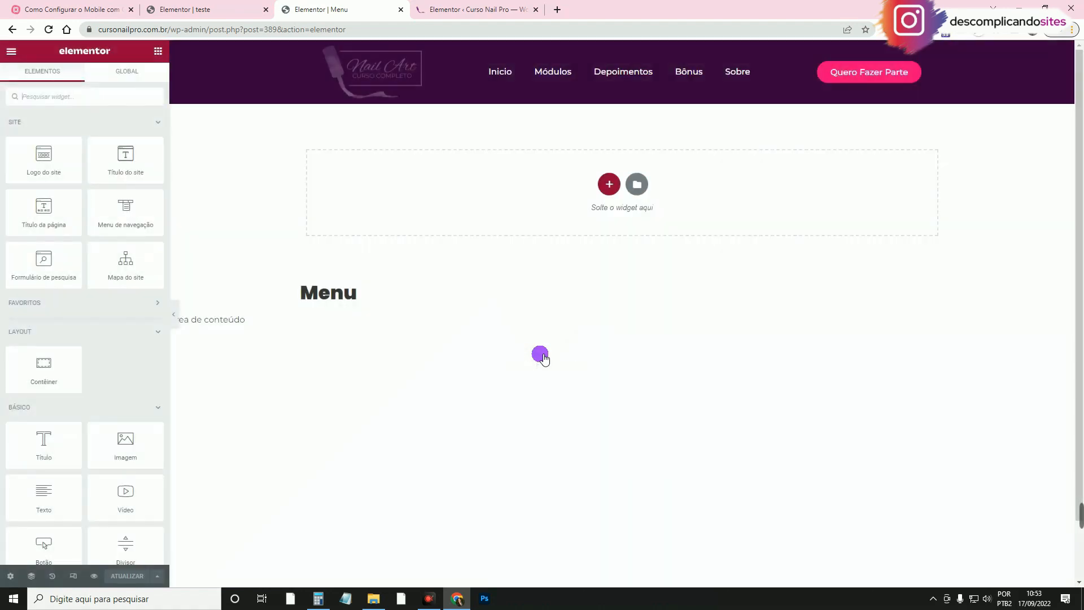
Enable responsive mode and preview the header at several device sizes from Celular up to Desktop.
{"action": "left_click", "coordinate": [73, 576]}
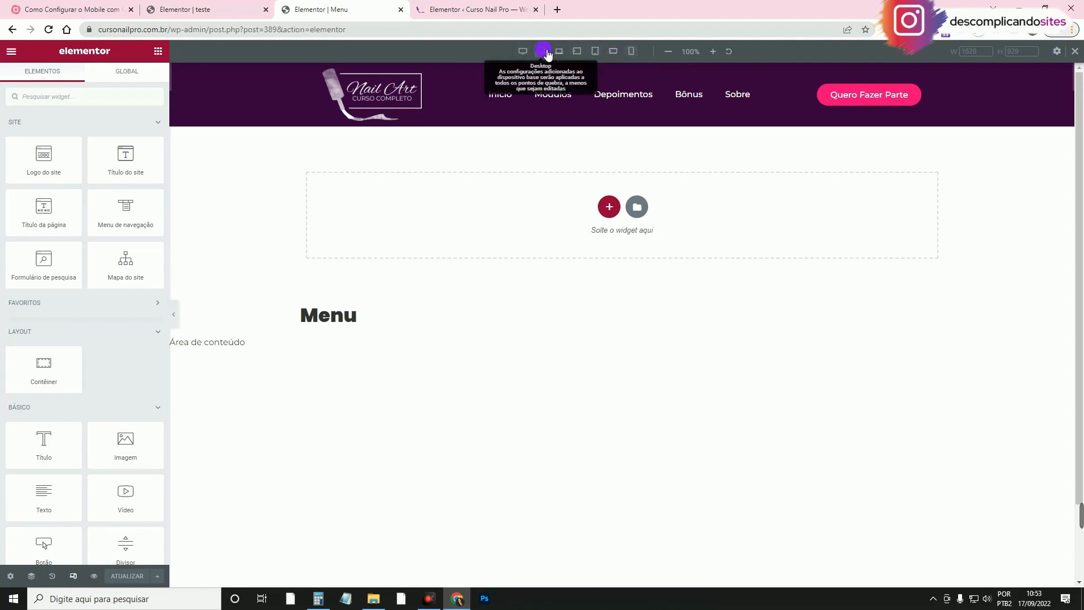
{"action": "left_click", "coordinate": [637, 53]}
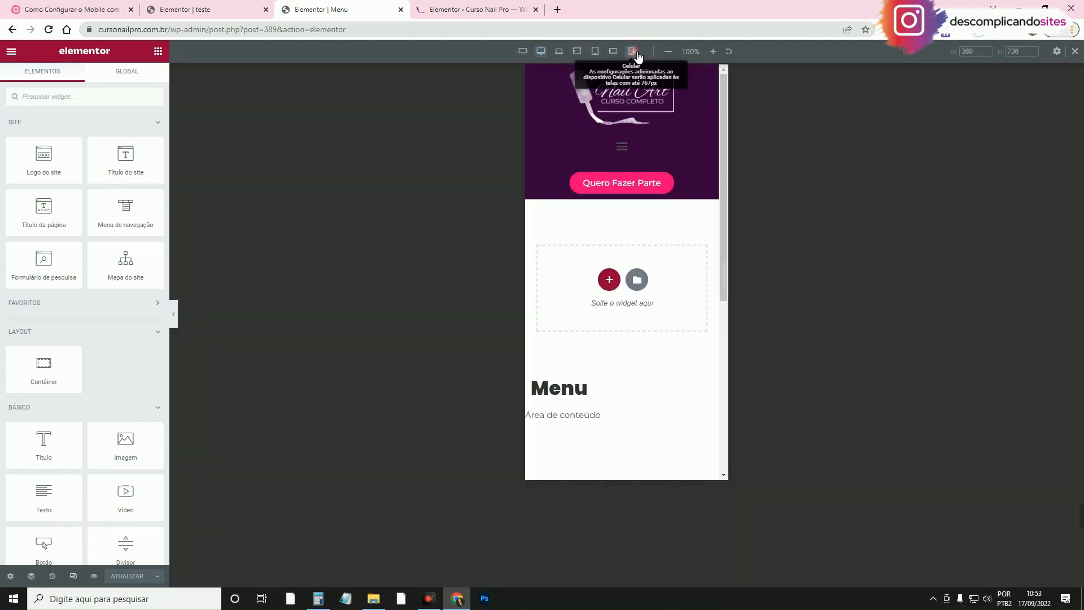
{"action": "left_click", "coordinate": [595, 51]}
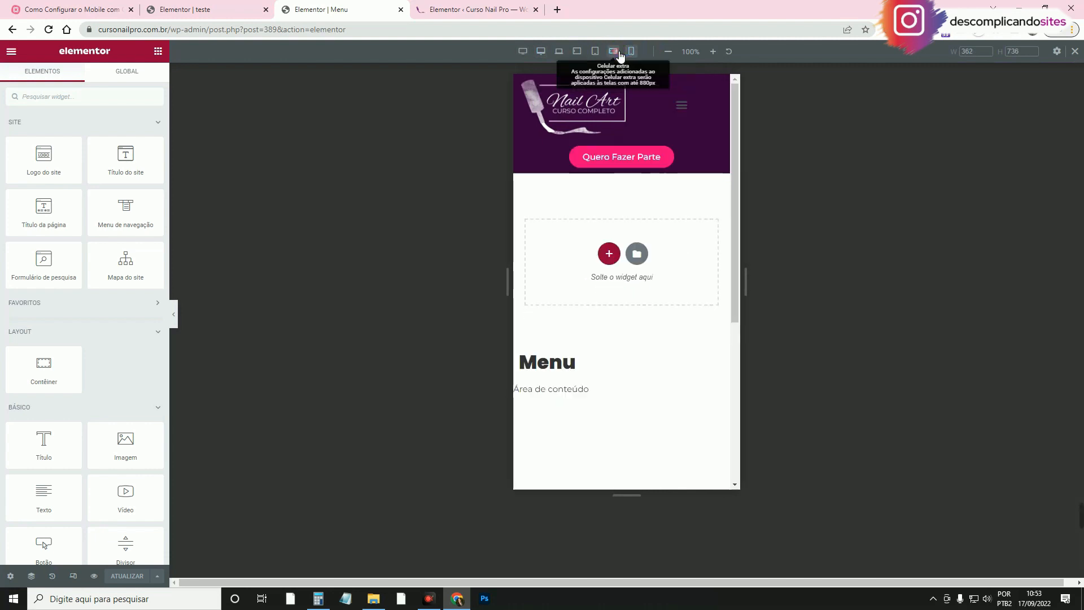
{"action": "left_click", "coordinate": [574, 54]}
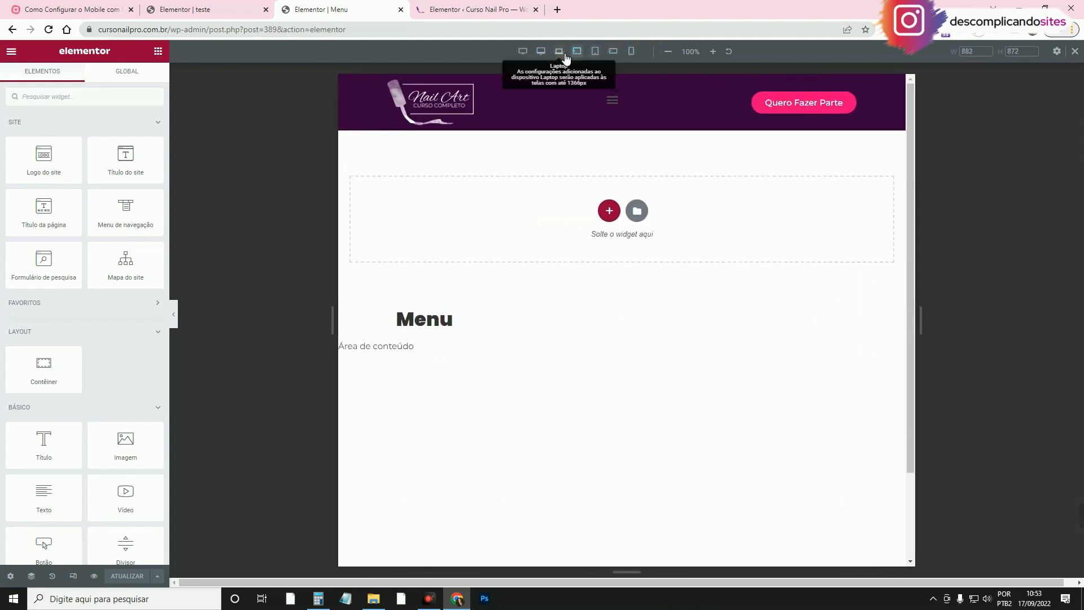
{"action": "left_click", "coordinate": [559, 51]}
{"action": "left_click", "coordinate": [632, 53]}
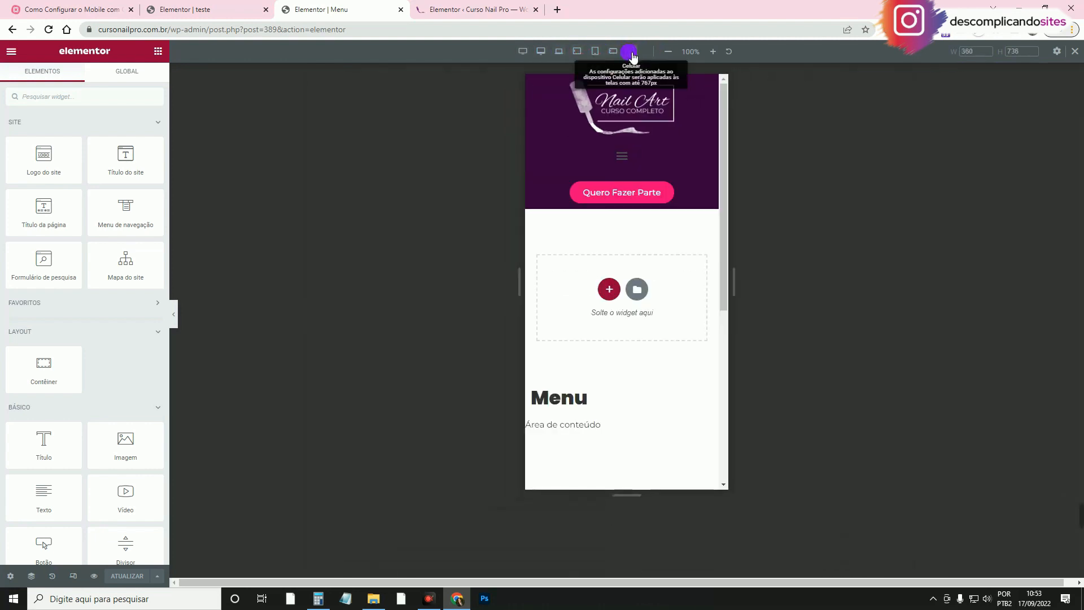
{"action": "left_click", "coordinate": [541, 51]}
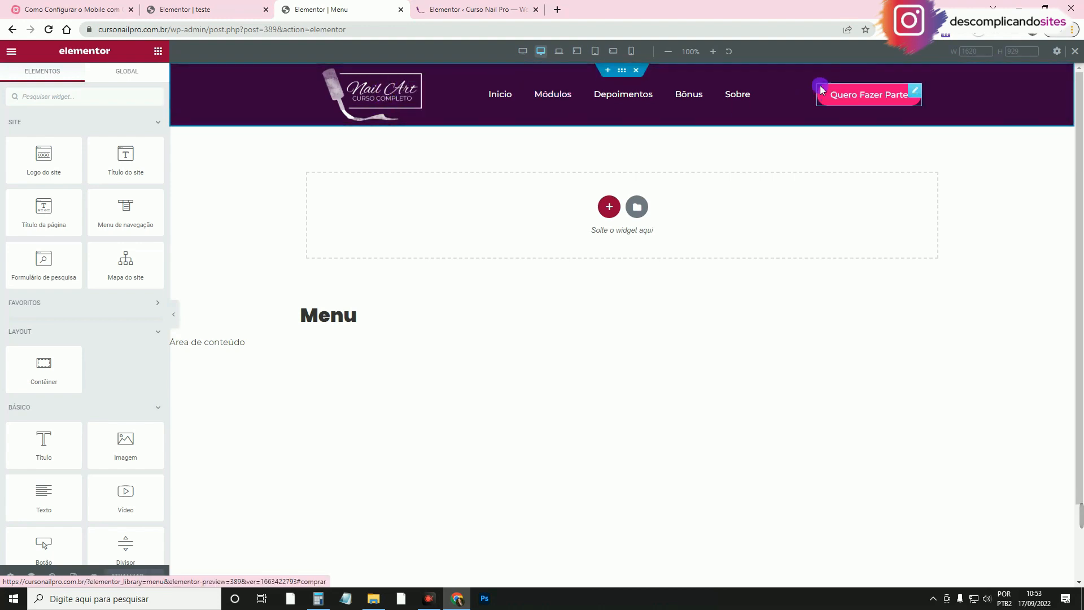
In the Celular view, set the site logo's custom width to 70% in its advanced layout settings.
{"action": "left_click", "coordinate": [601, 89]}
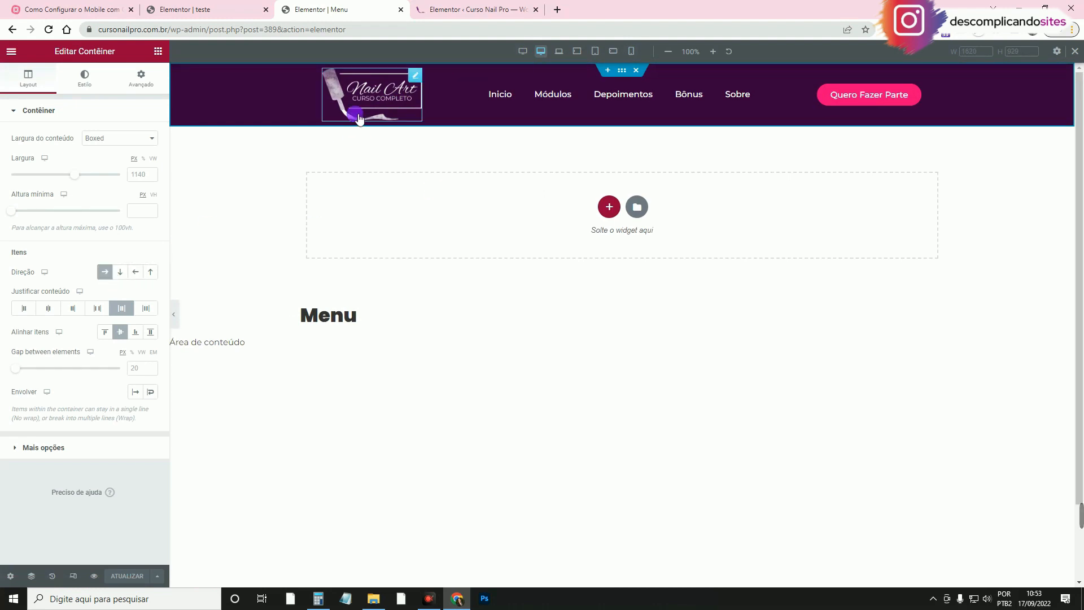
{"action": "left_click", "coordinate": [631, 51]}
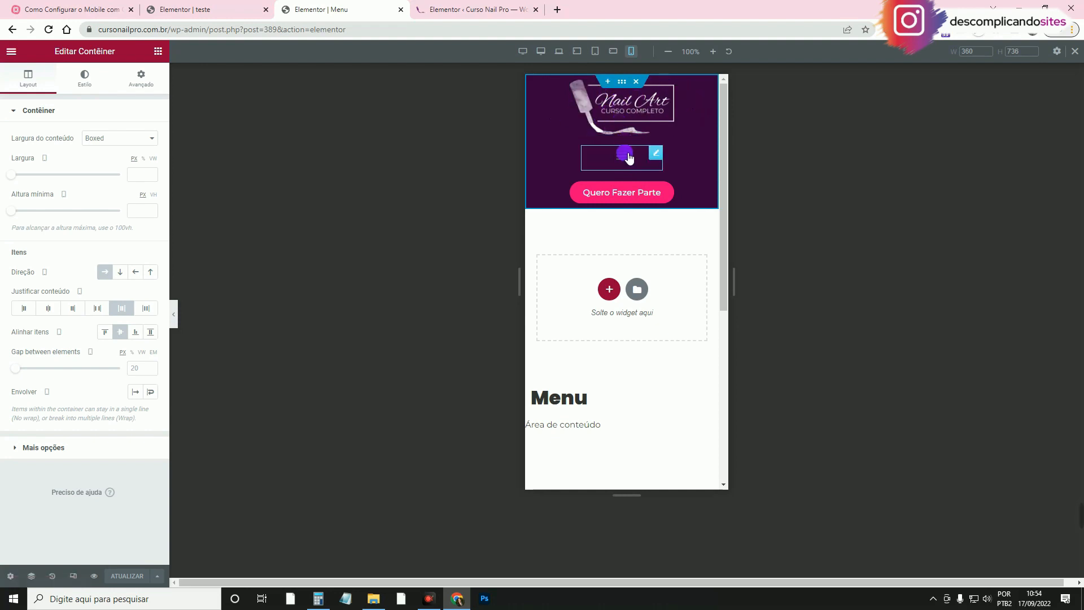
{"action": "left_click", "coordinate": [672, 88]}
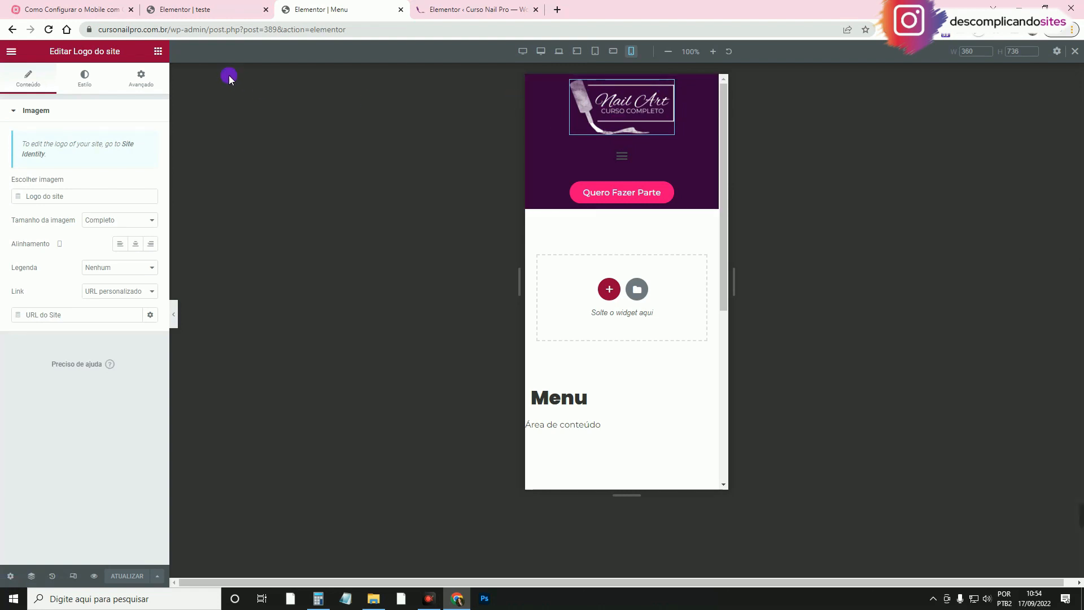
{"action": "left_click", "coordinate": [144, 91]}
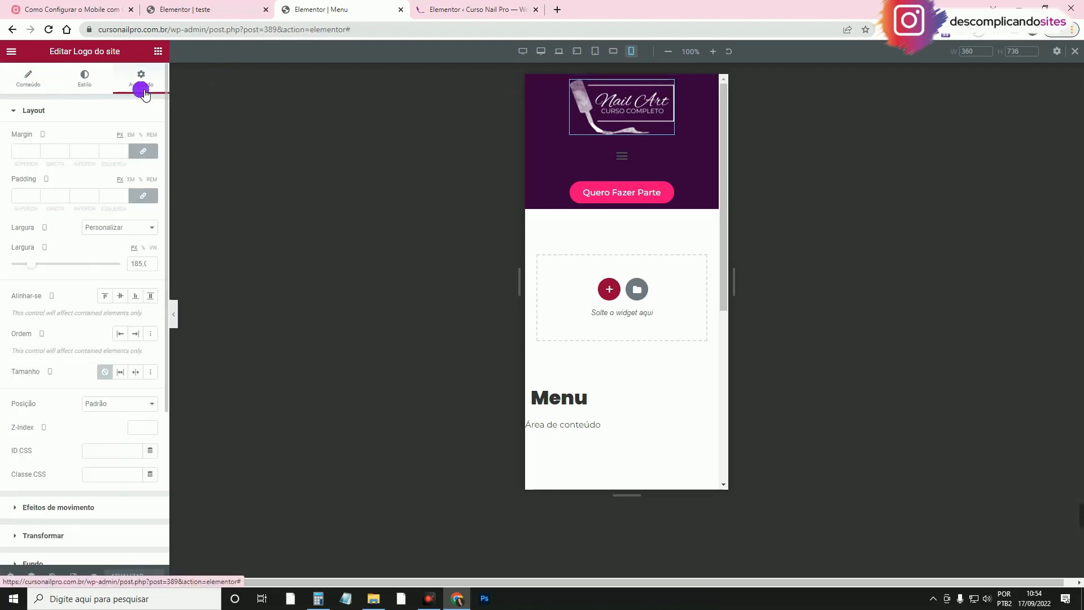
{"action": "left_click", "coordinate": [133, 229]}
{"action": "left_click", "coordinate": [134, 228]}
{"action": "left_click", "coordinate": [141, 249]}
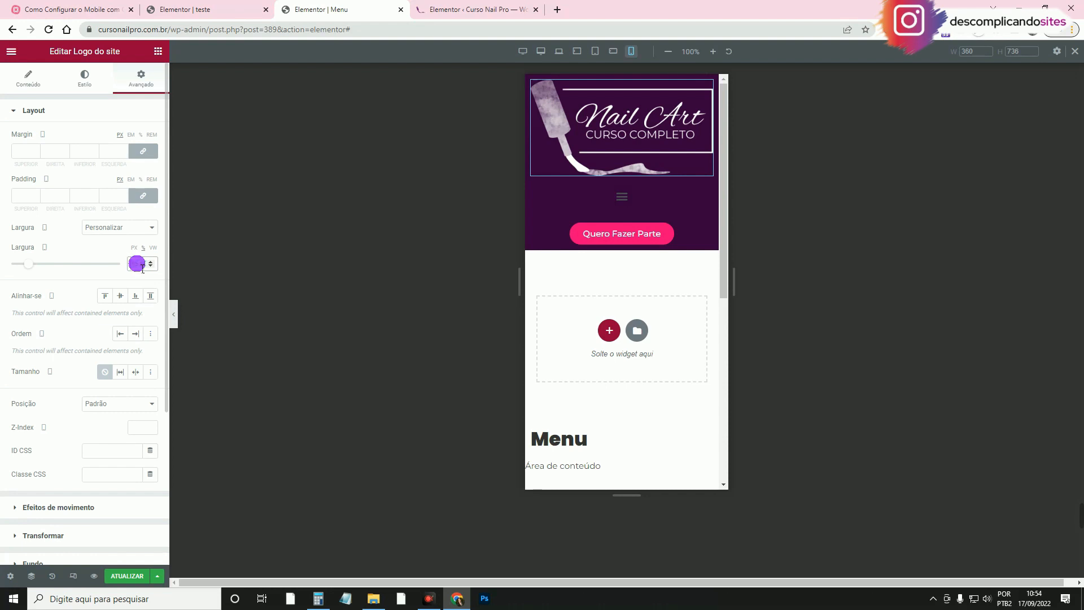
{"action": "type", "text": "70"}
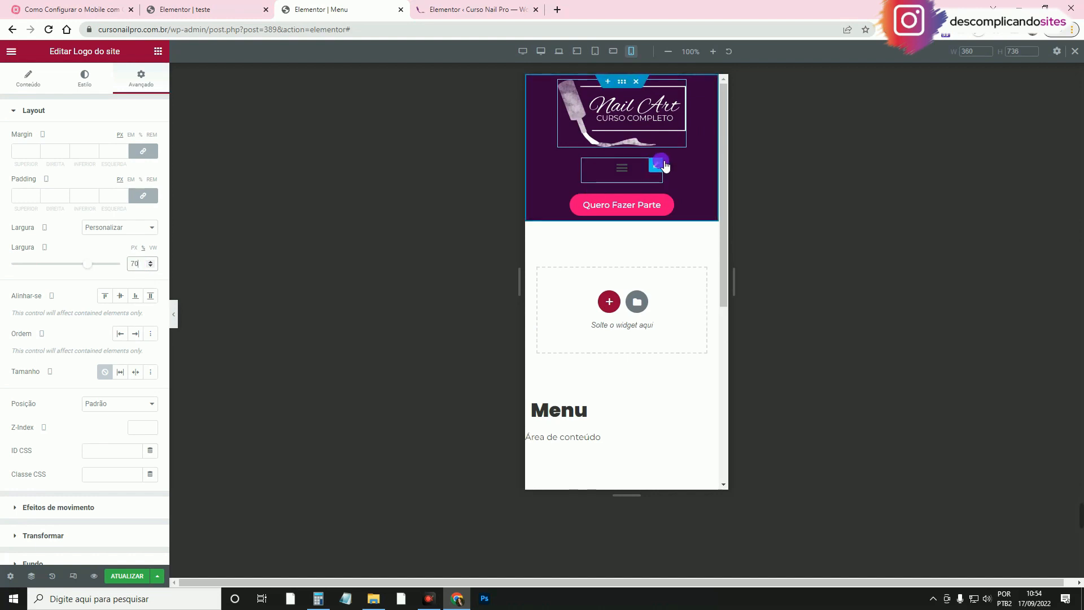
Give the navigation menu widget a custom width (Personalizar) of 30% for the Celular view.
{"action": "left_click", "coordinate": [659, 165]}
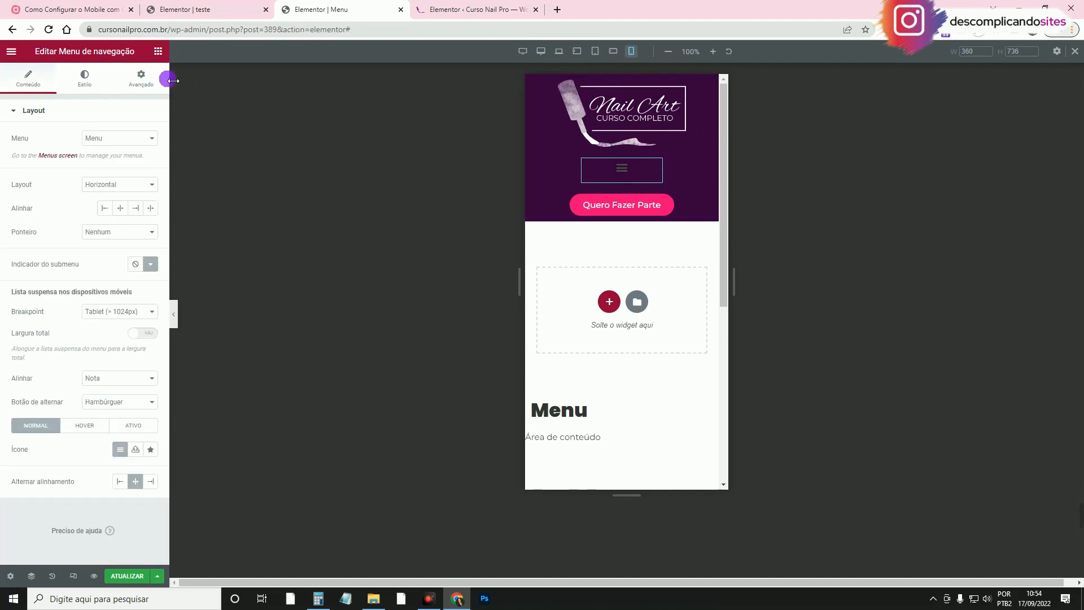
{"action": "left_click", "coordinate": [148, 86]}
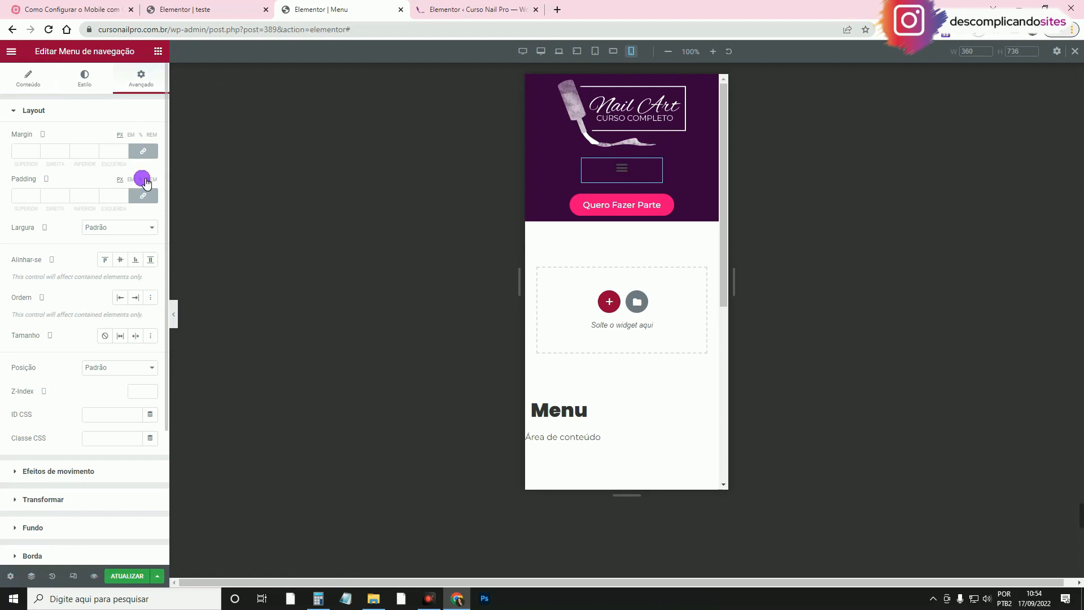
{"action": "left_click", "coordinate": [149, 228]}
{"action": "left_click", "coordinate": [136, 261]}
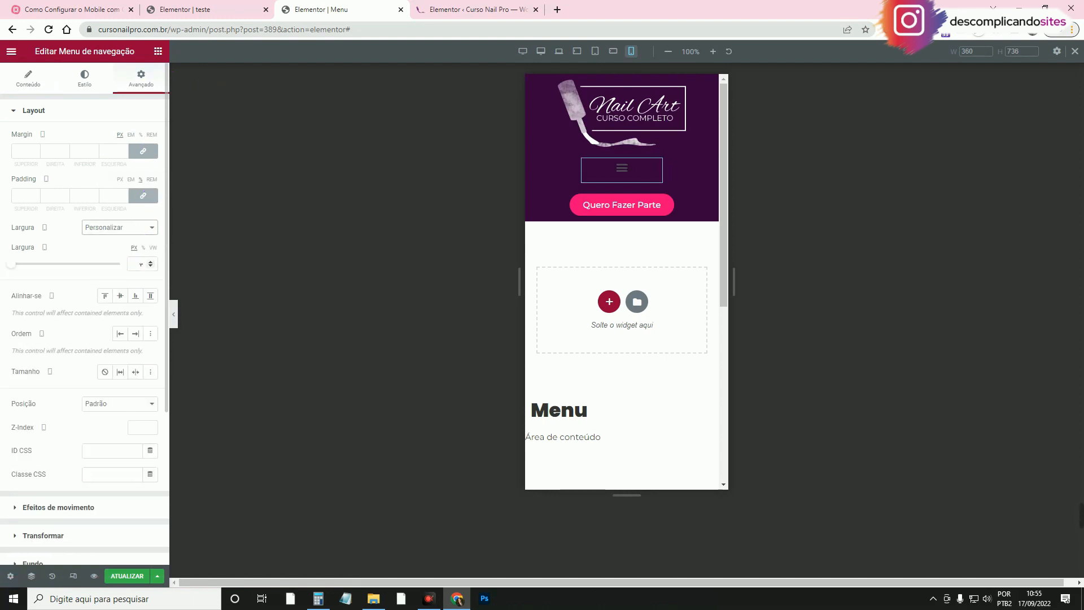
{"action": "left_click", "coordinate": [141, 180]}
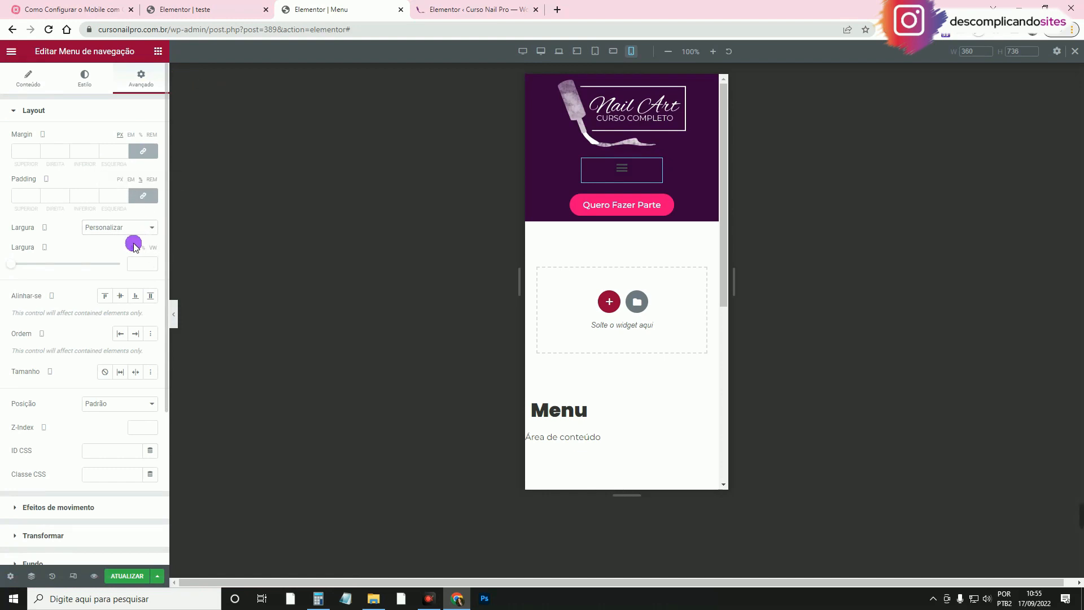
{"action": "double_click", "coordinate": [20, 229]}
{"action": "left_click", "coordinate": [135, 228]}
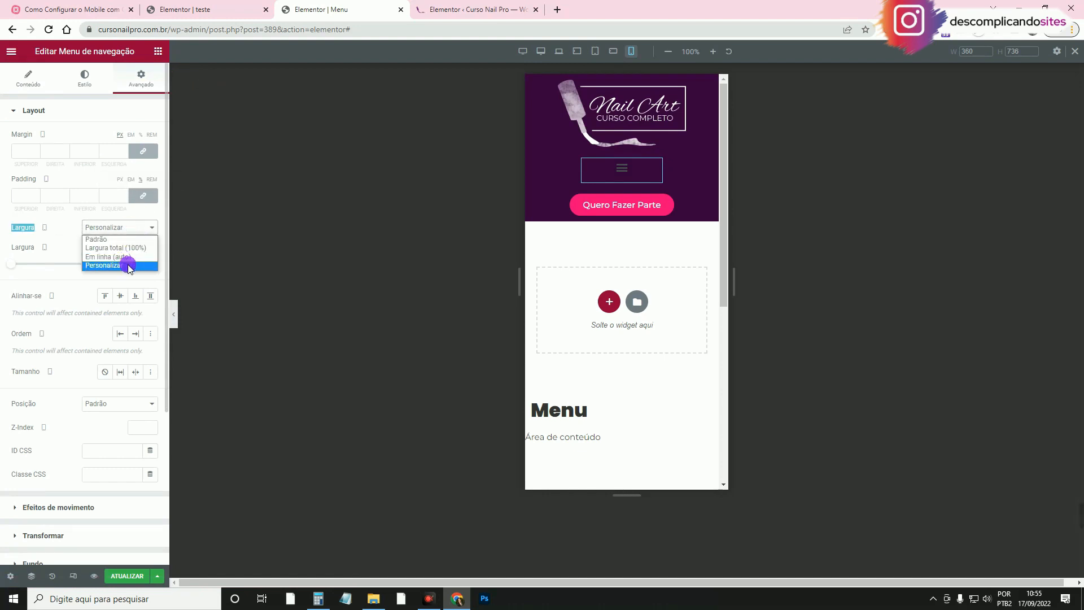
{"action": "left_click", "coordinate": [138, 257]}
{"action": "left_click", "coordinate": [143, 263]}
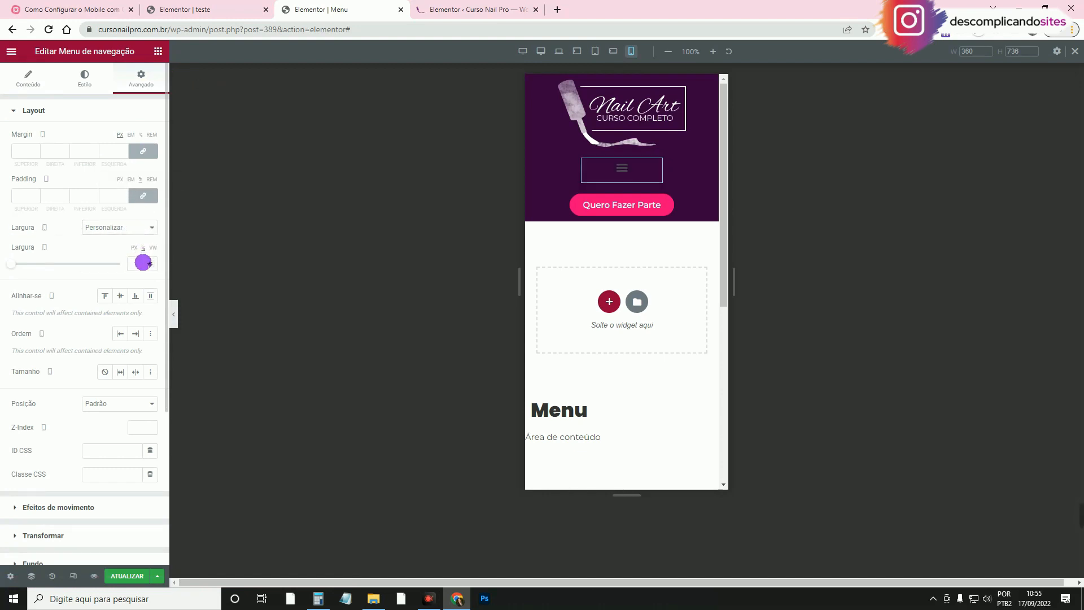
{"action": "type", "text": "30"}
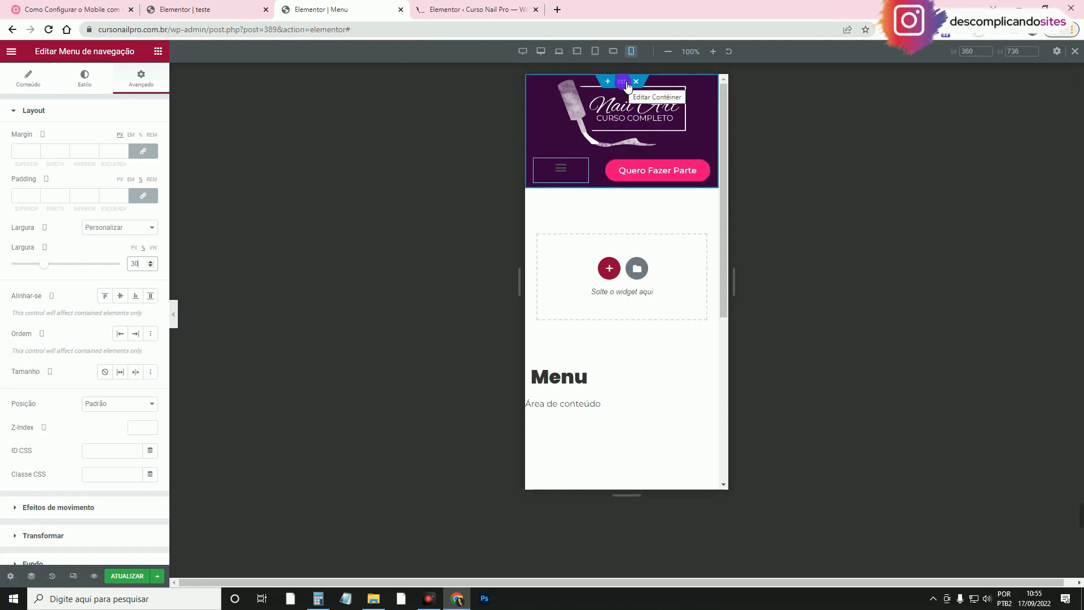
Compare the header in the Desktop and Celular views and review the logo's and navigation menu's mobile settings.
{"action": "left_click", "coordinate": [541, 51]}
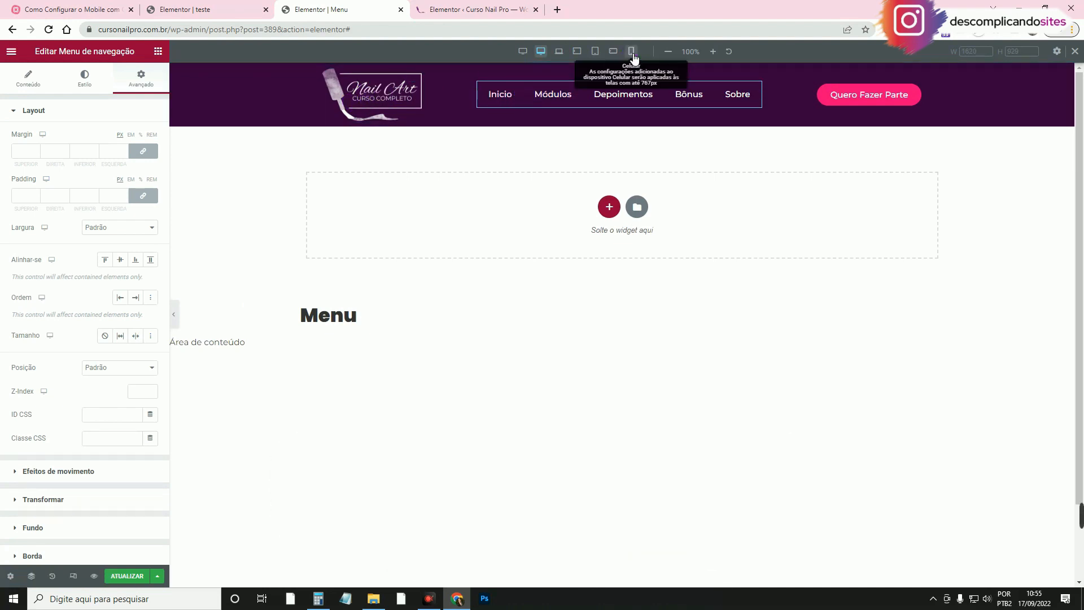
{"action": "left_click", "coordinate": [631, 52]}
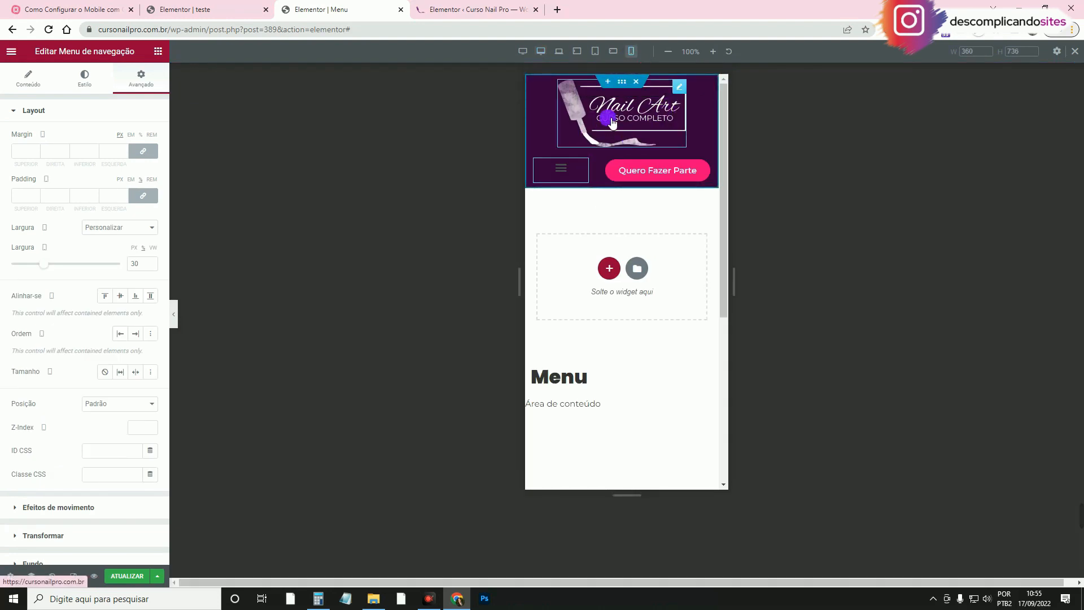
{"action": "left_click", "coordinate": [654, 104]}
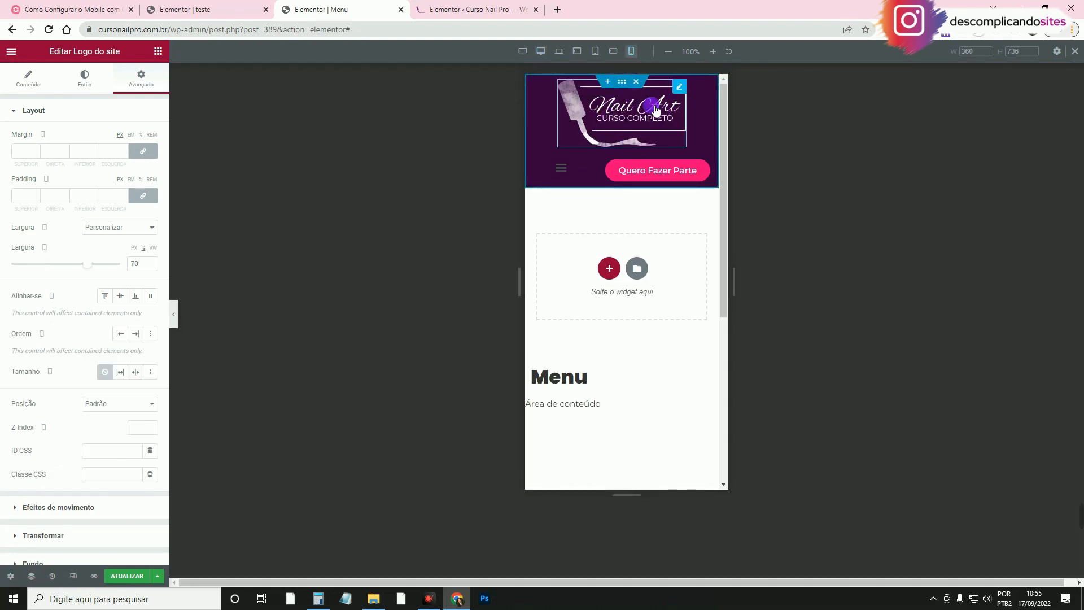
{"action": "left_click", "coordinate": [581, 166]}
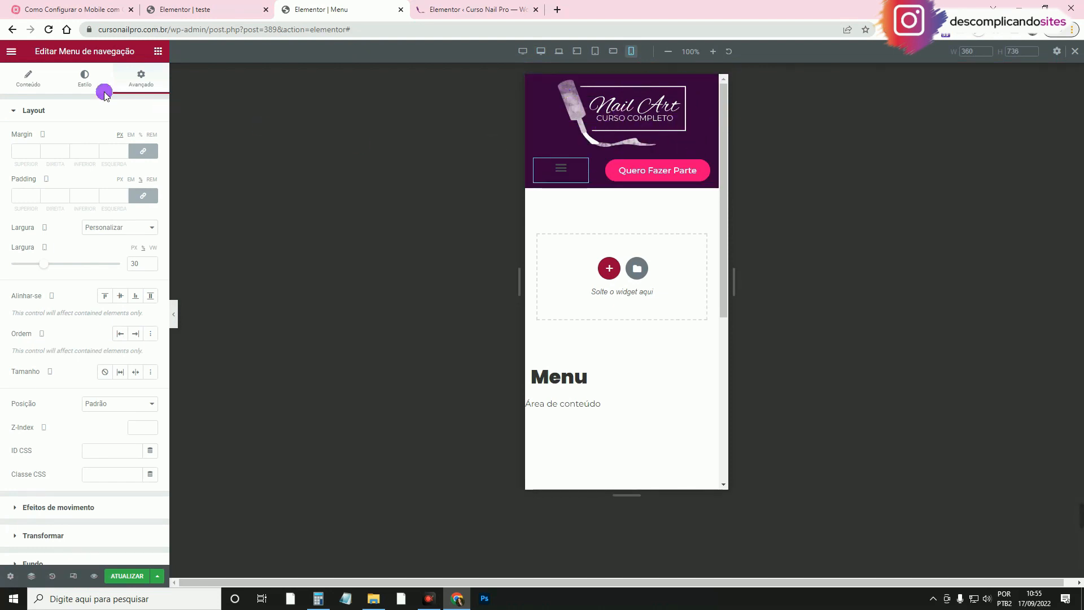
{"action": "left_click", "coordinate": [29, 82]}
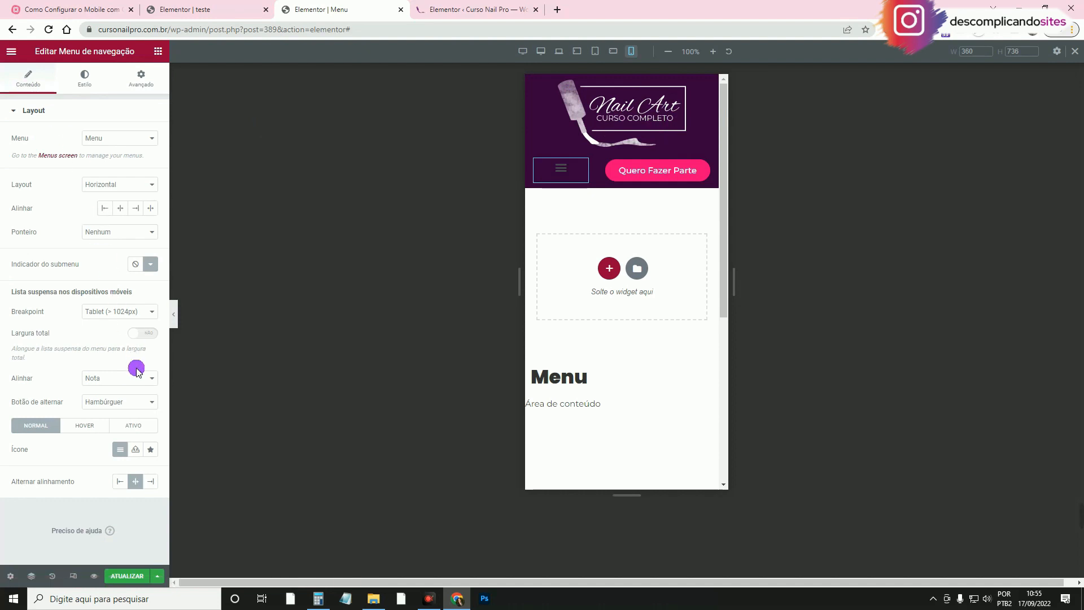
Set the header container's gap between elements to 1% for the Celular view.
{"action": "left_click", "coordinate": [628, 82]}
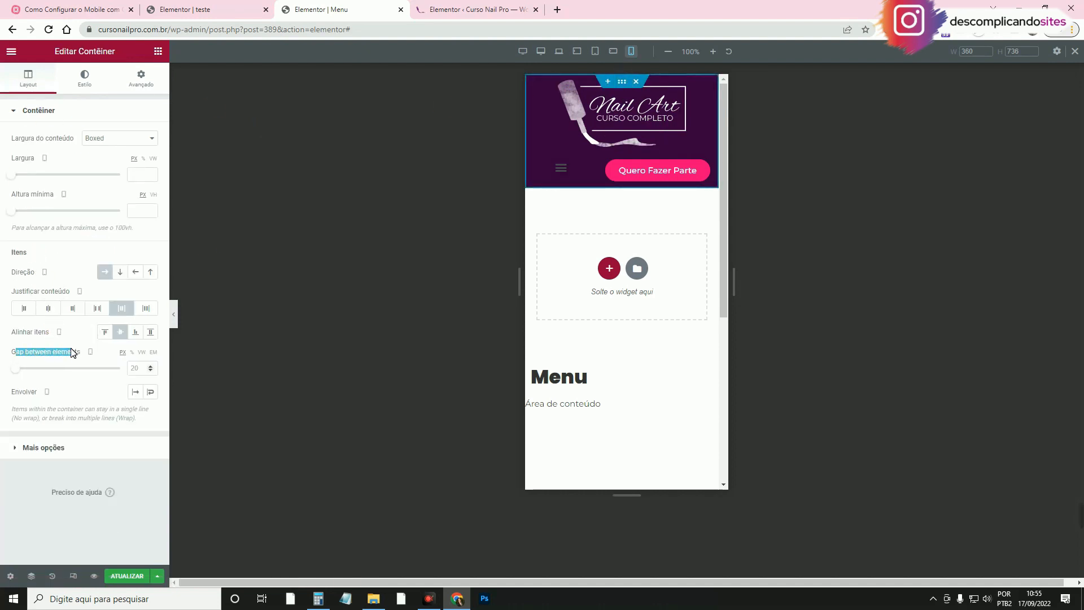
{"action": "left_click", "coordinate": [132, 353]}
{"action": "left_click", "coordinate": [132, 353]}
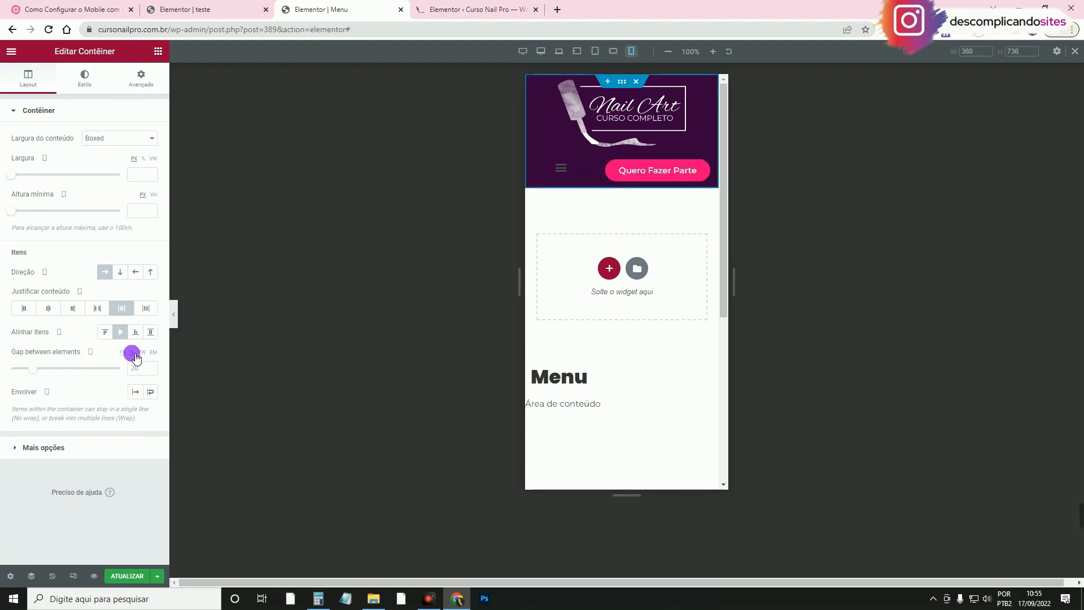
{"action": "left_click", "coordinate": [138, 368]}
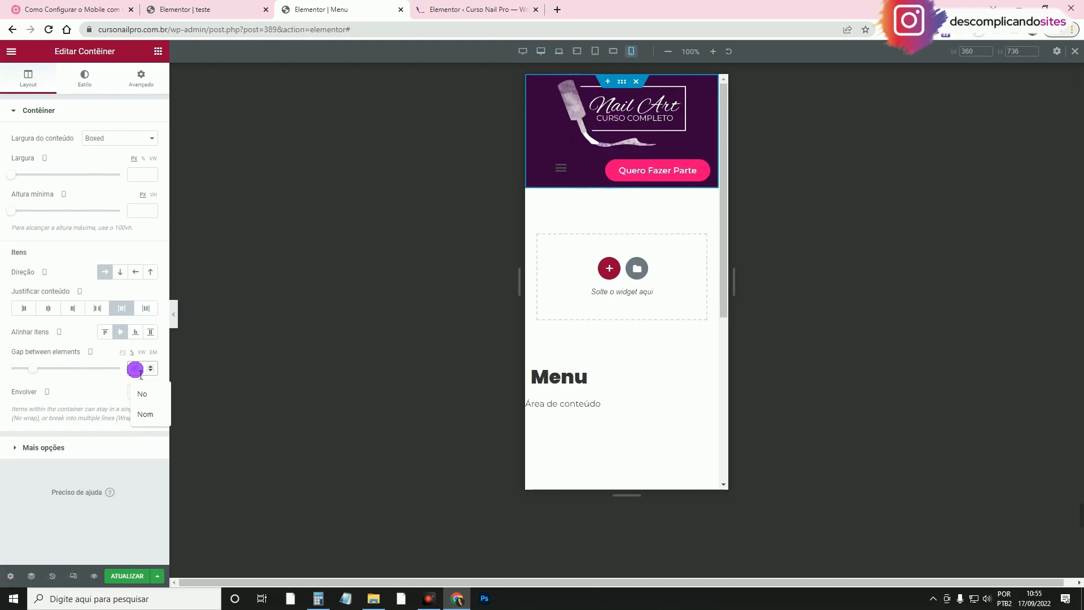
{"action": "type", "text": "0"}
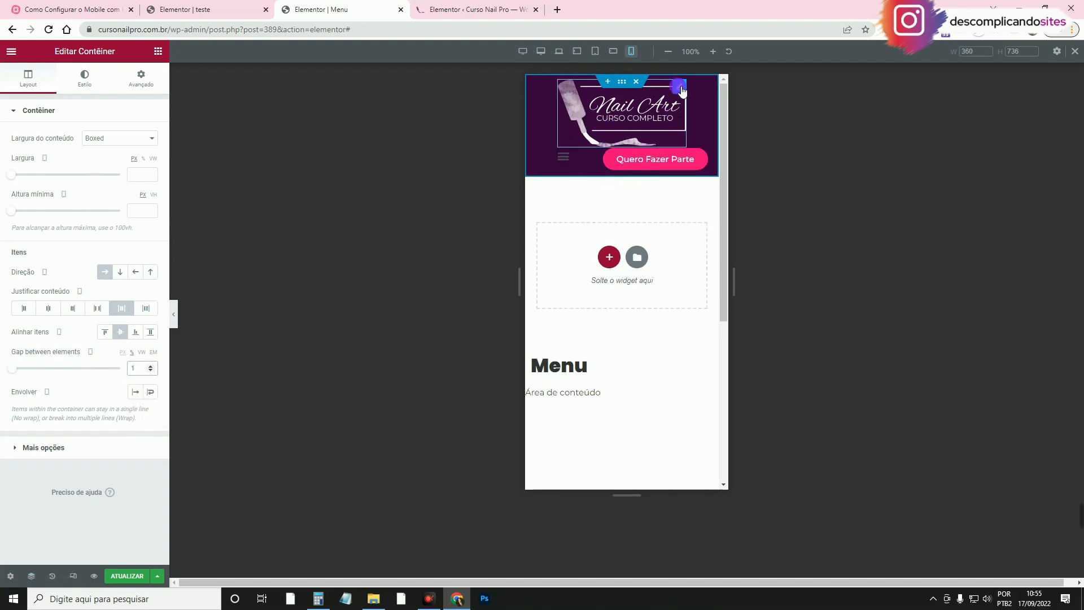
Reduce the site logo's custom width to 69% in the Celular view.
{"action": "left_click", "coordinate": [682, 90]}
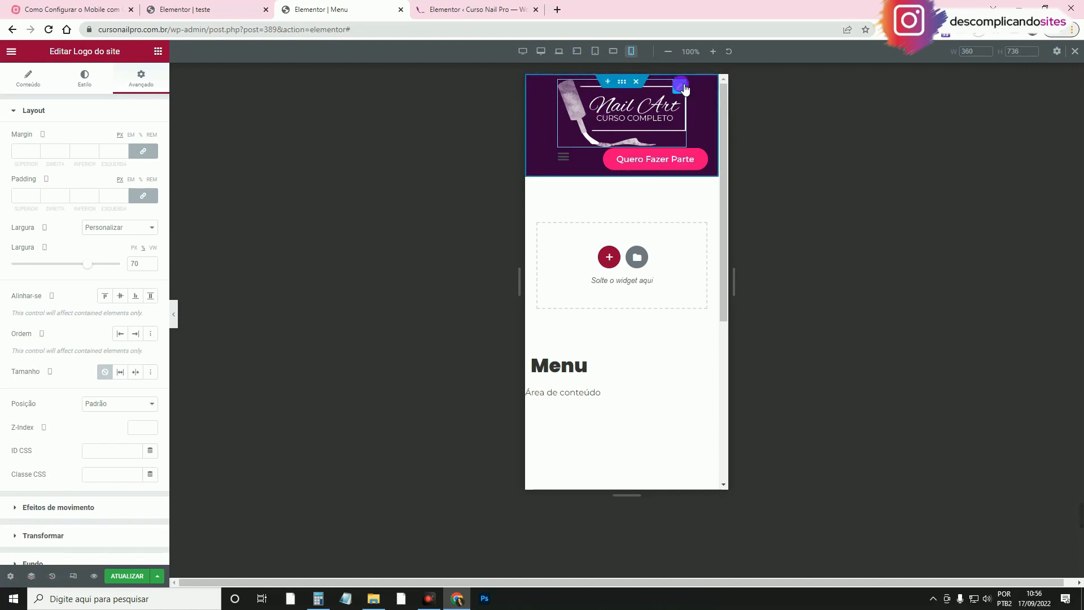
{"action": "left_click", "coordinate": [682, 86]}
{"action": "left_click", "coordinate": [151, 266]}
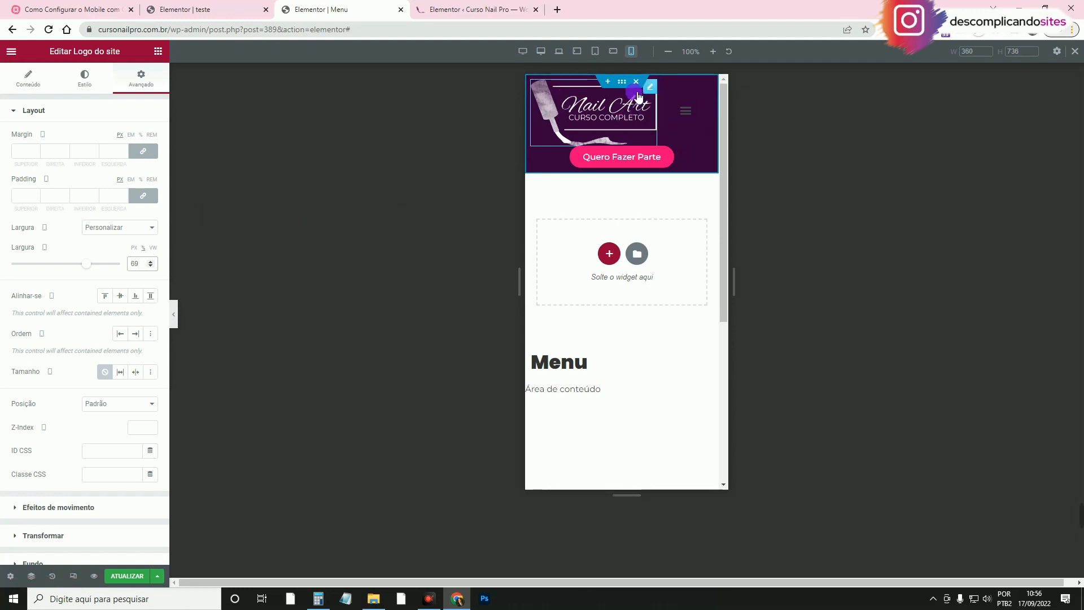
Set the site logo's image width to 51% for the Celular view.
{"action": "left_click", "coordinate": [85, 79]}
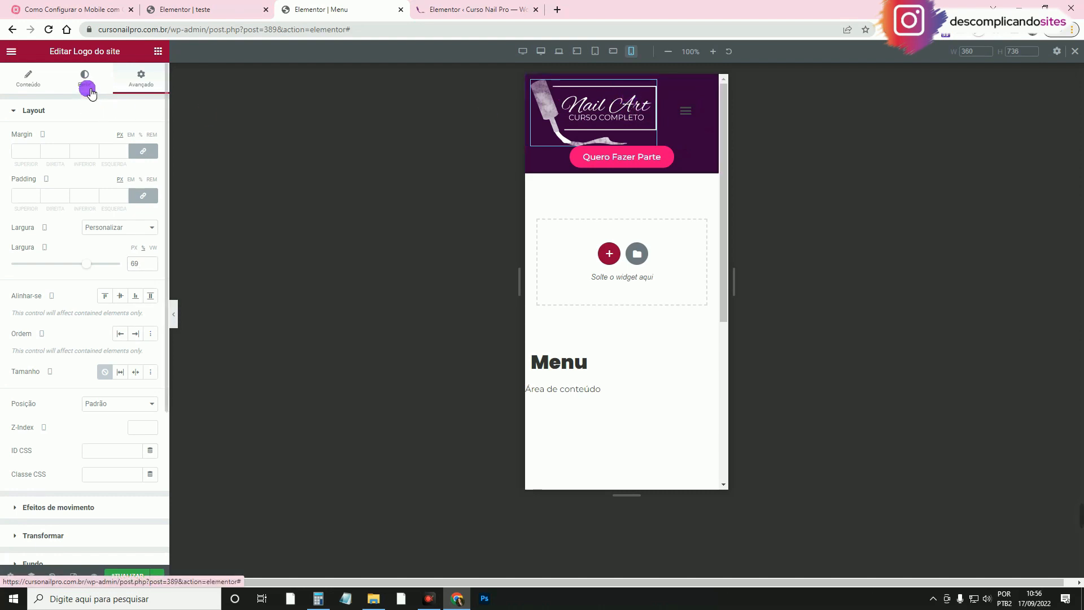
{"action": "left_click_drag", "start_coordinate": [16, 155], "coordinate": [71, 154]}
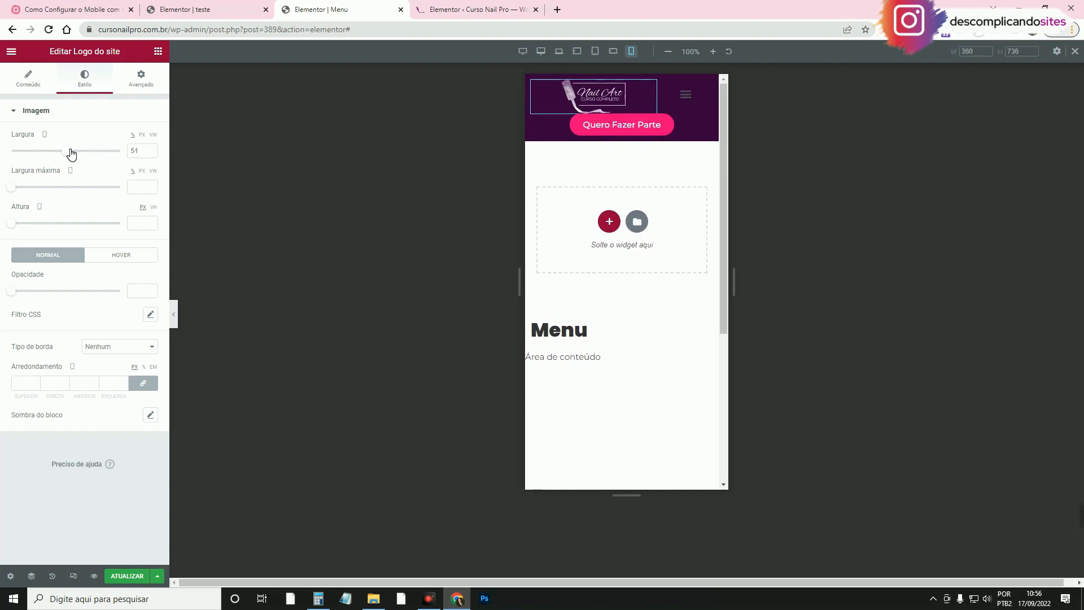
Enable Largura total for the navigation menu's mobile dropdown and test opening and closing the menu.
{"action": "left_click", "coordinate": [702, 94]}
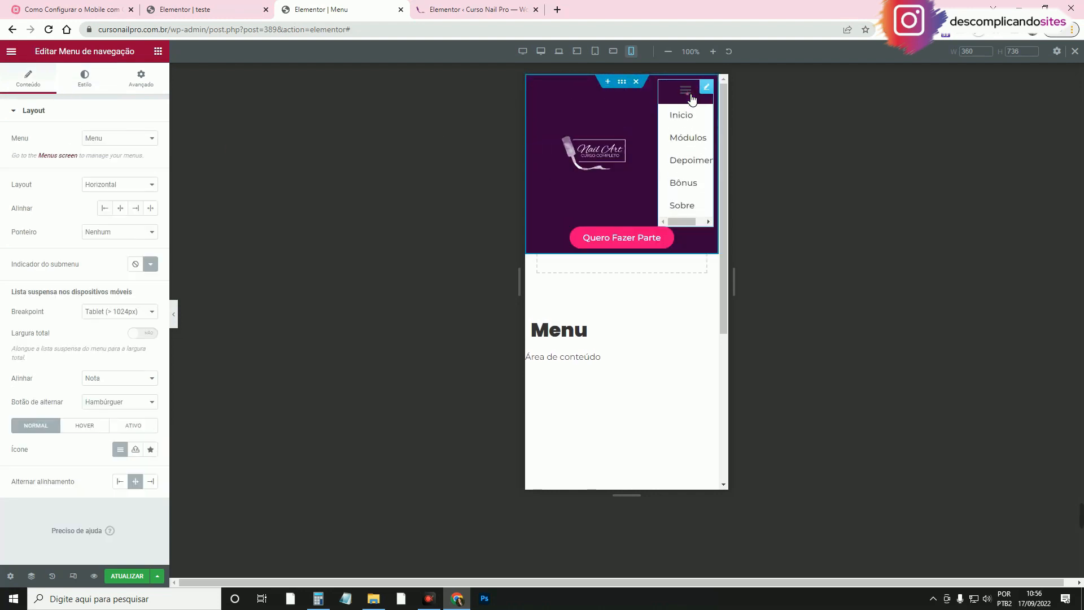
{"action": "left_click", "coordinate": [704, 96]}
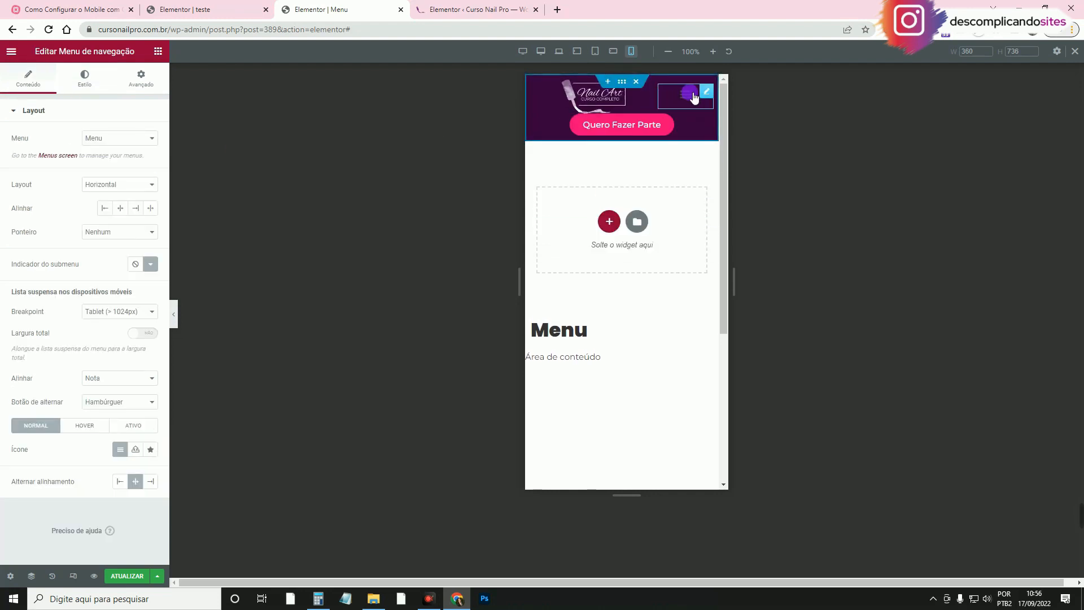
{"action": "left_click", "coordinate": [686, 94]}
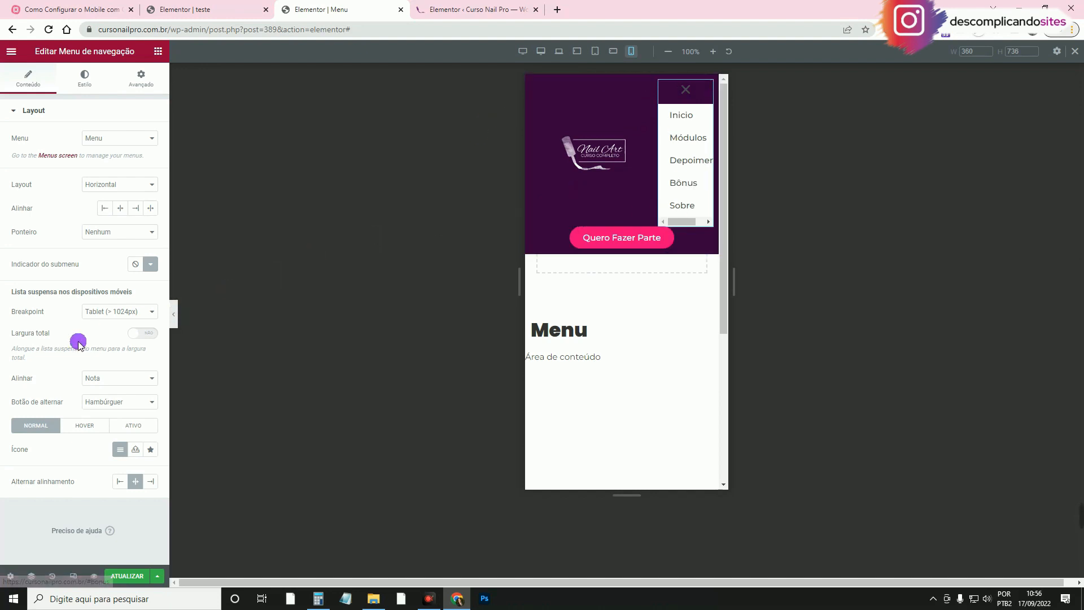
{"action": "left_click", "coordinate": [142, 333]}
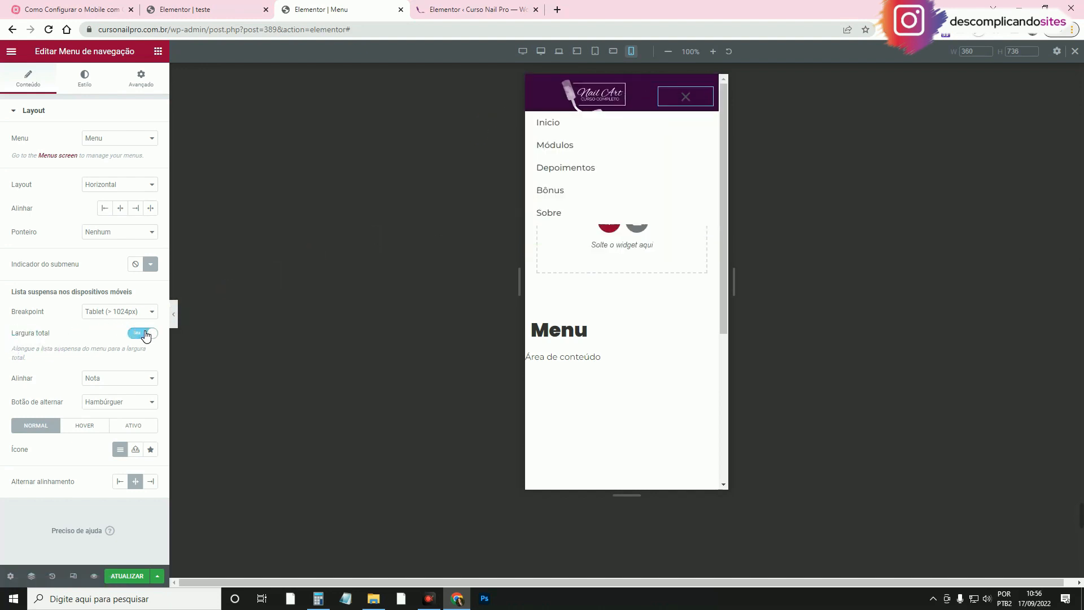
{"action": "left_click", "coordinate": [687, 101]}
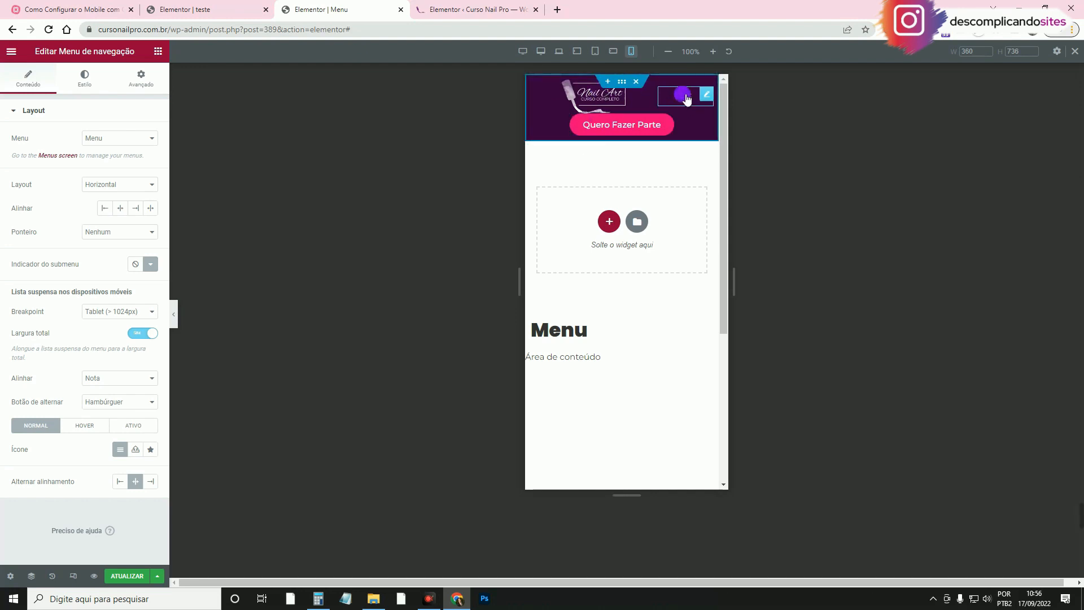
{"action": "left_click", "coordinate": [687, 100]}
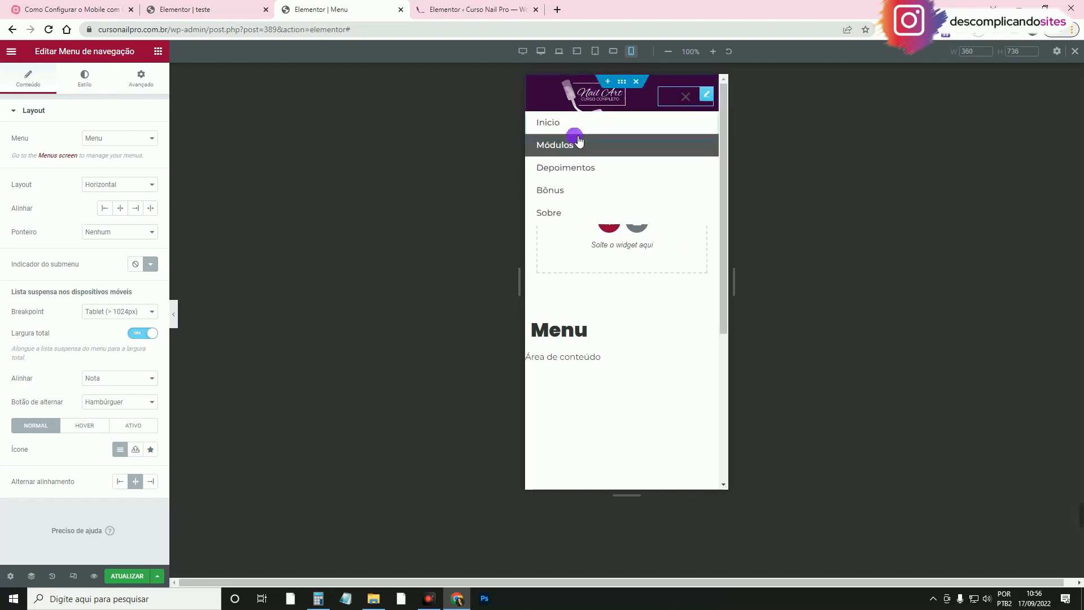
{"action": "left_click", "coordinate": [669, 101]}
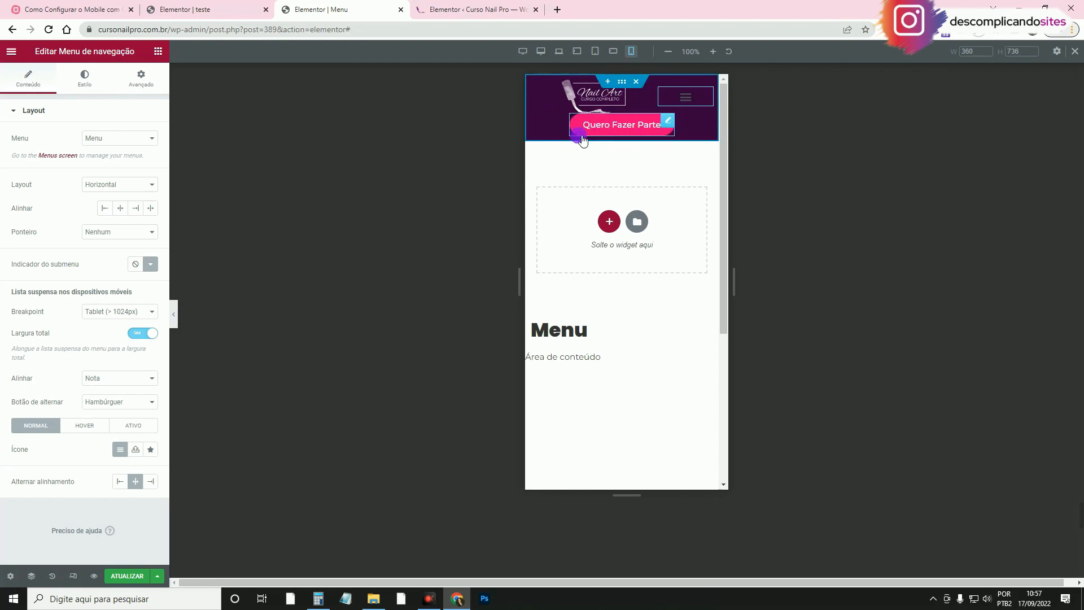
Hide the header's "Quero Fazer Parte" button on Tablet extra, Tablet, Celular extra and Celular.
{"action": "left_click", "coordinate": [669, 121]}
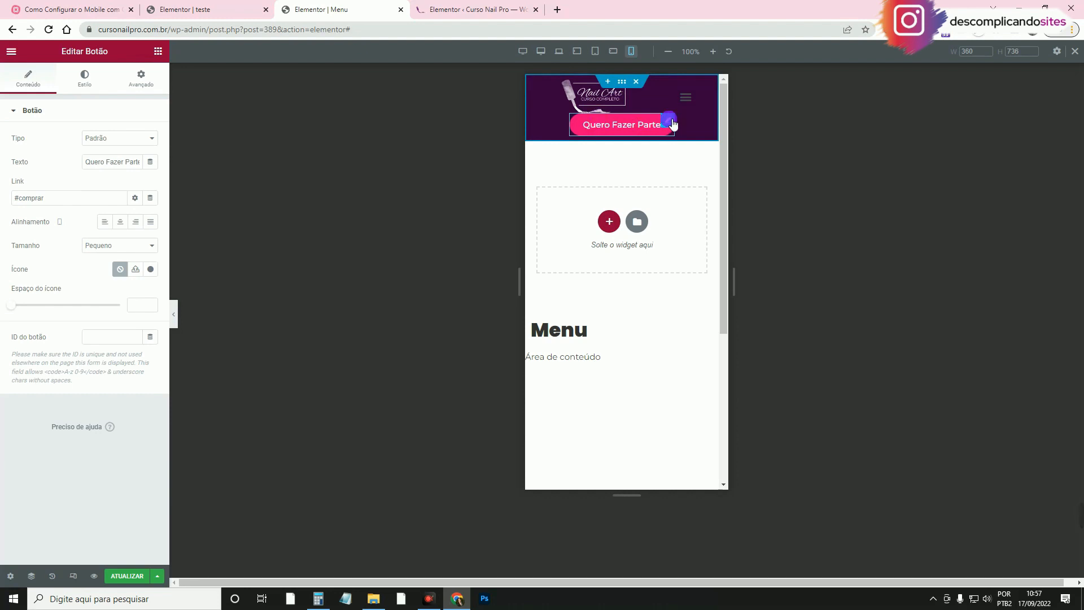
{"action": "left_click", "coordinate": [143, 79]}
{"action": "scroll", "coordinate": [124, 262], "scroll_direction": "down", "scroll_amount": 4}
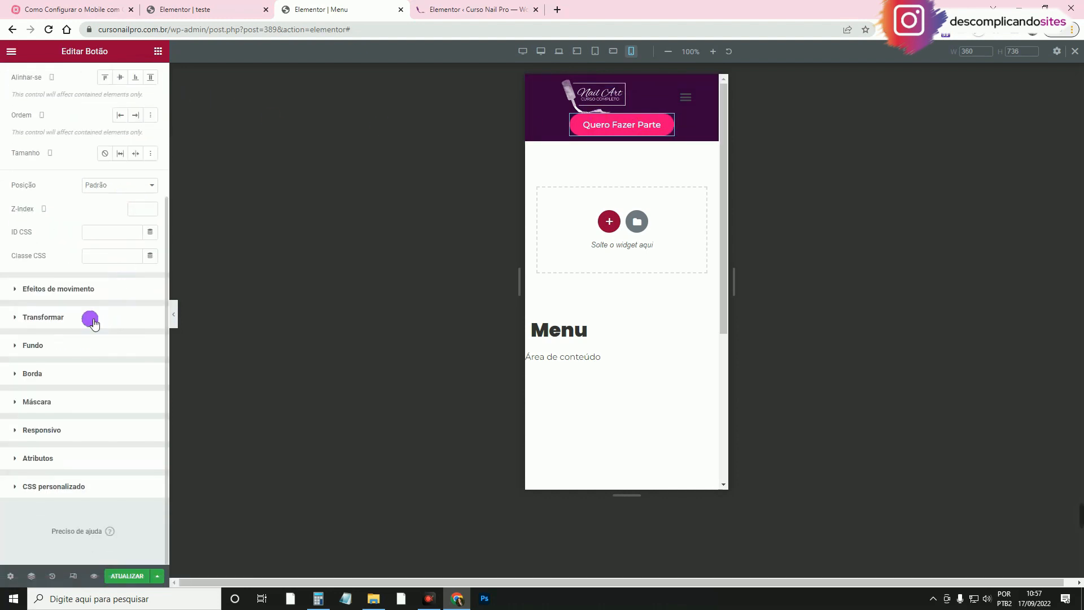
{"action": "left_click", "coordinate": [68, 430]}
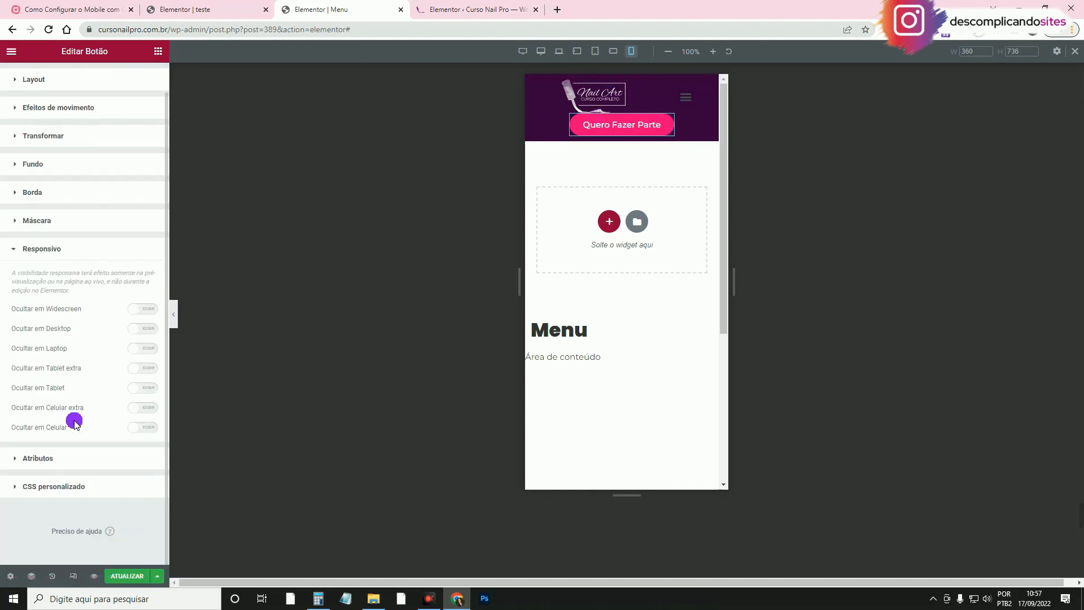
{"action": "left_click", "coordinate": [147, 428]}
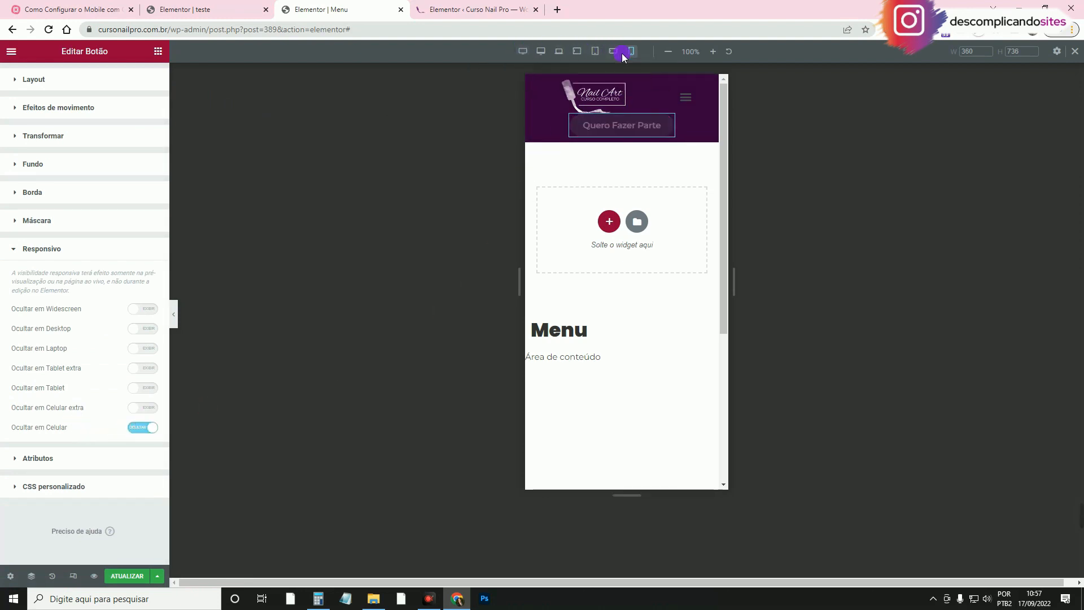
{"action": "left_click", "coordinate": [146, 388]}
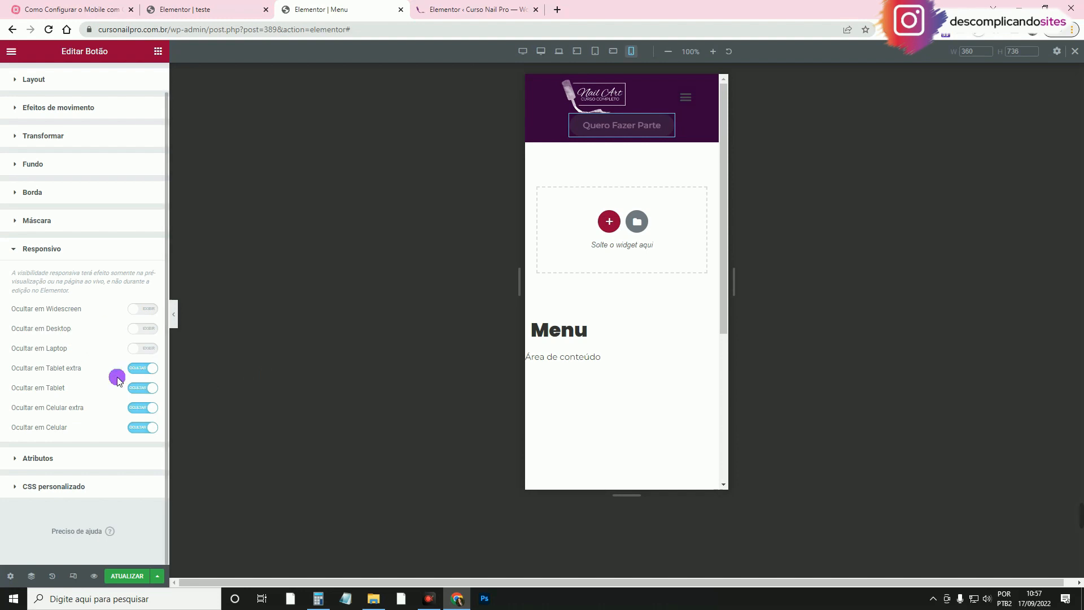
{"action": "left_click", "coordinate": [63, 372]}
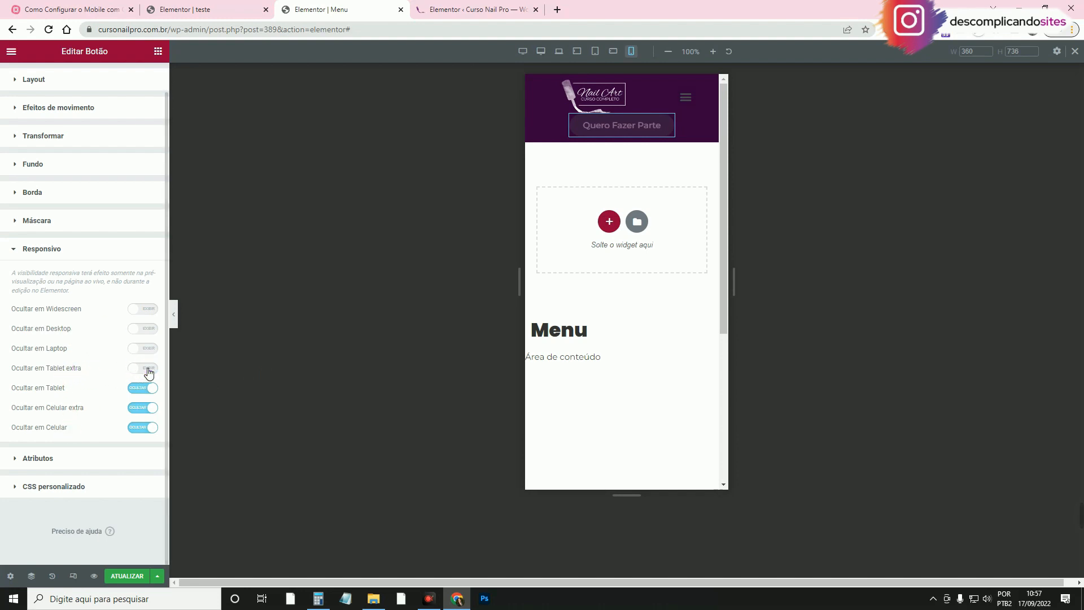
{"action": "left_click", "coordinate": [611, 122]}
Preview the Celular header without the editing panel and test opening and closing its hamburger menu.
{"action": "left_click", "coordinate": [177, 312]}
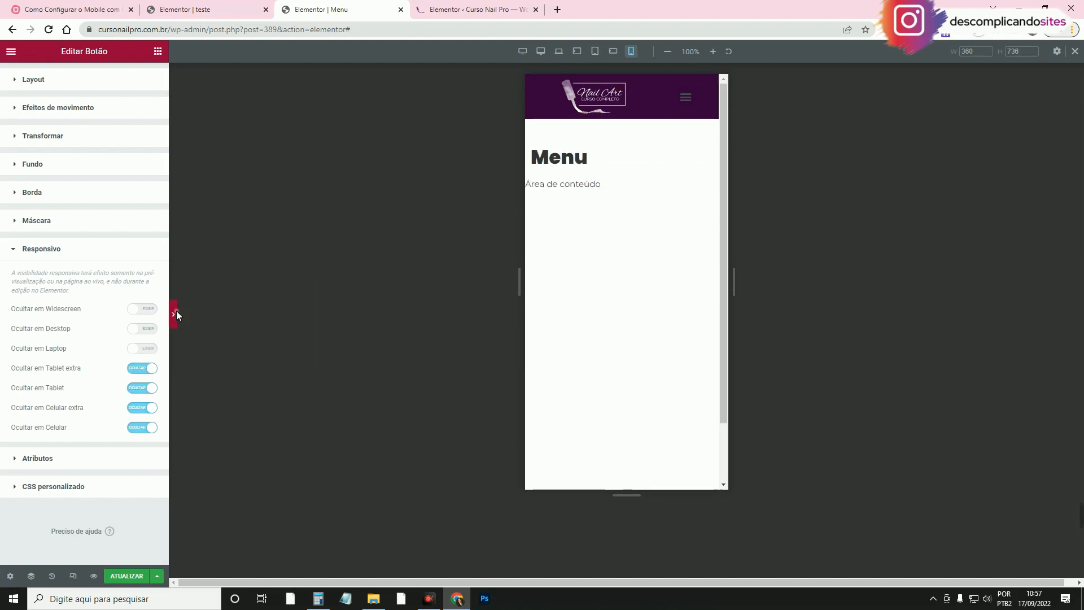
{"action": "left_click", "coordinate": [598, 99]}
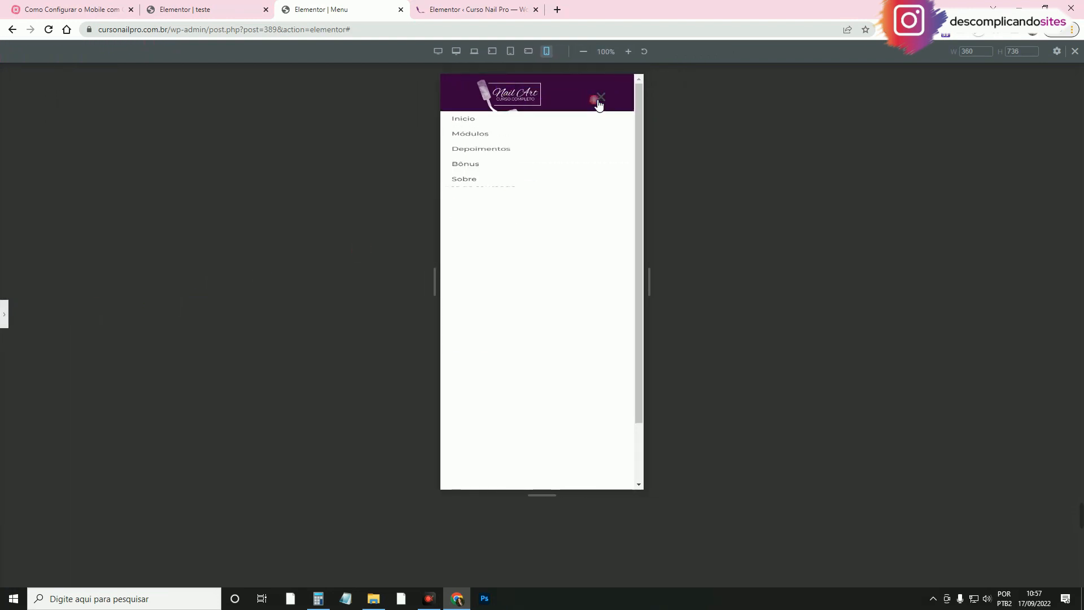
{"action": "left_click", "coordinate": [598, 99]}
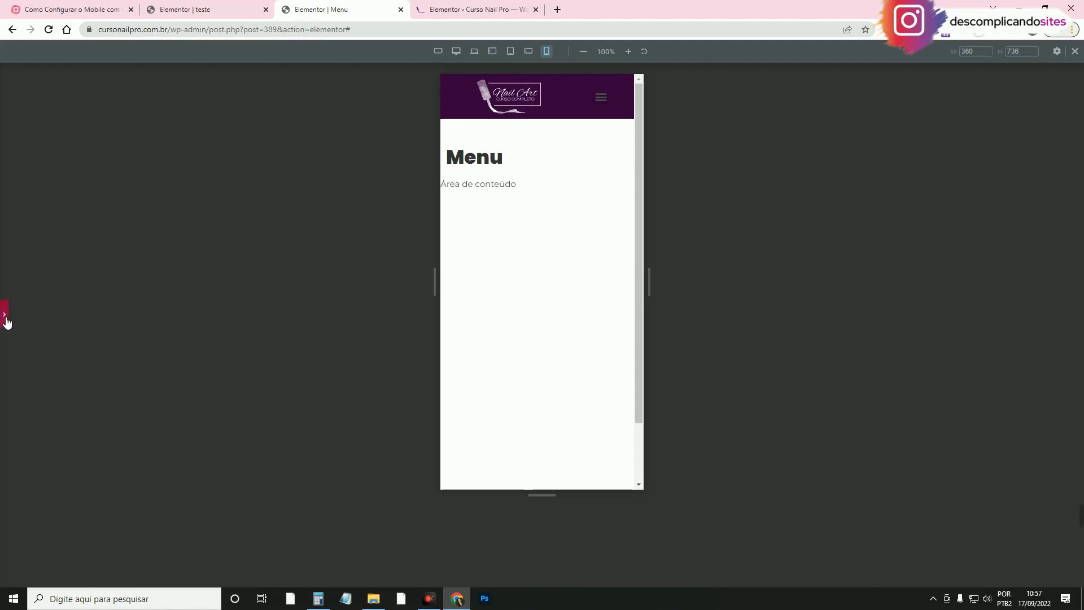
{"action": "left_click", "coordinate": [6, 320]}
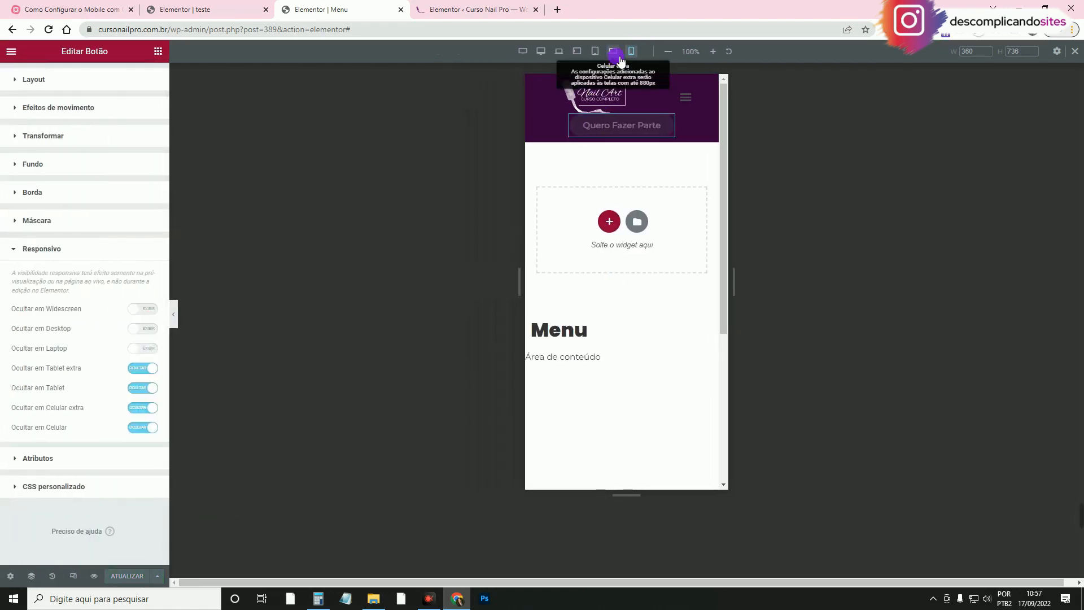
Close the Menu template and Elementor admin tabs, and show the editing panel on the teste page.
{"action": "left_click", "coordinate": [15, 5]}
{"action": "left_click", "coordinate": [259, 9]}
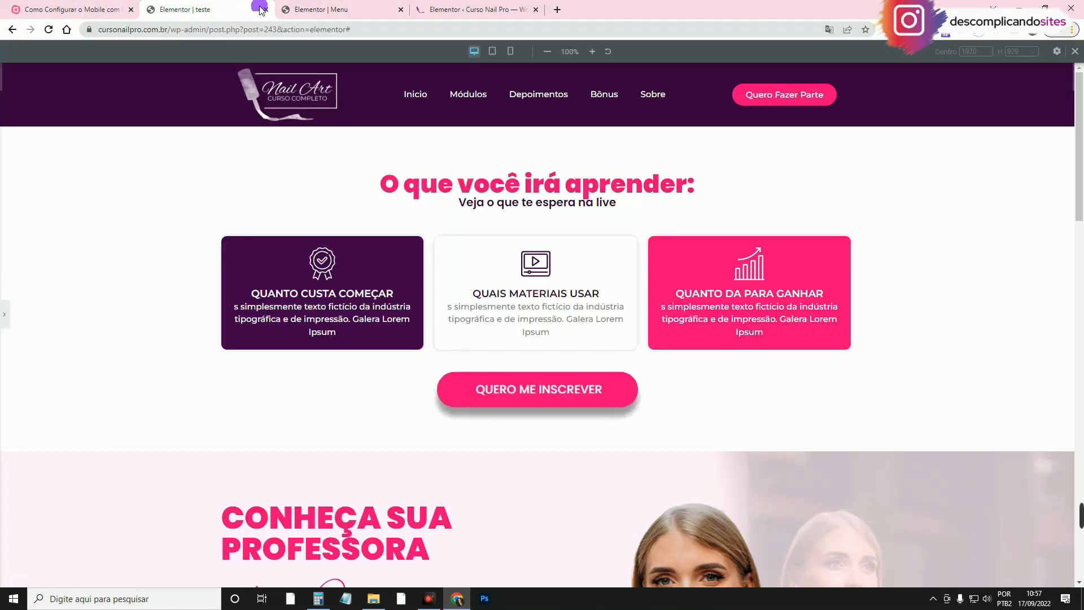
{"action": "left_click", "coordinate": [389, 9]}
{"action": "left_click", "coordinate": [400, 10]}
{"action": "left_click", "coordinate": [400, 9]}
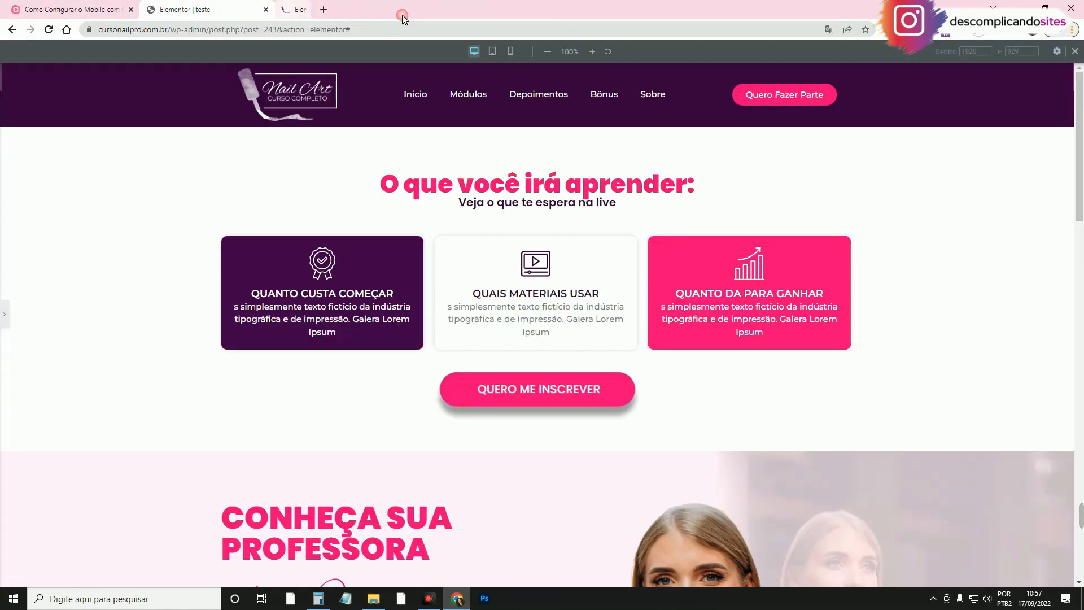
{"action": "left_click", "coordinate": [4, 314]}
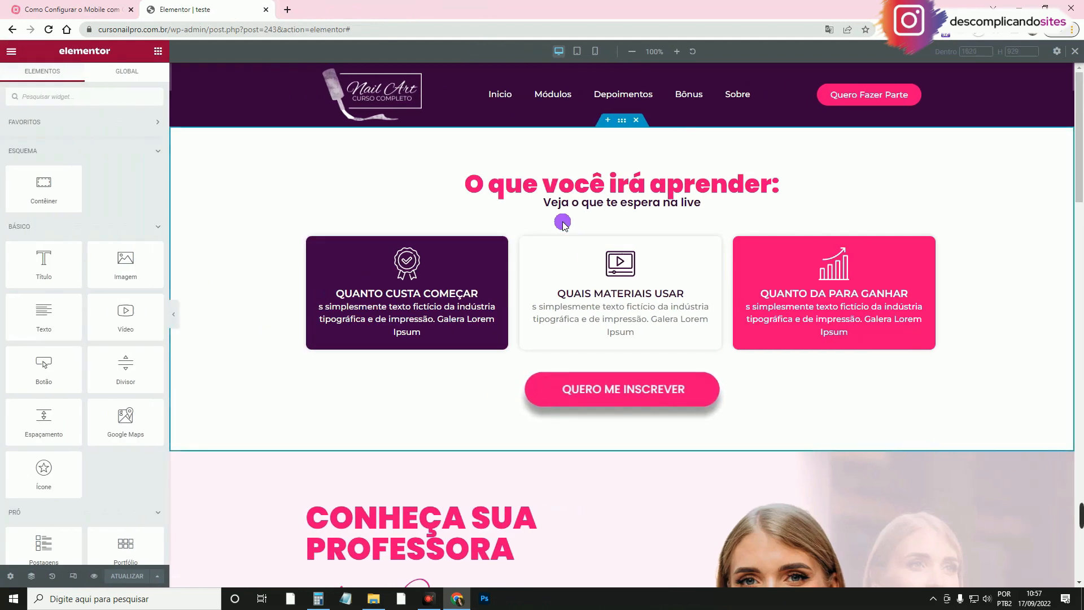
Look through the teste page's sections, and view the "Conheça sua professora" section without the editing panel.
{"action": "scroll", "coordinate": [525, 272], "scroll_direction": "down", "scroll_amount": 10}
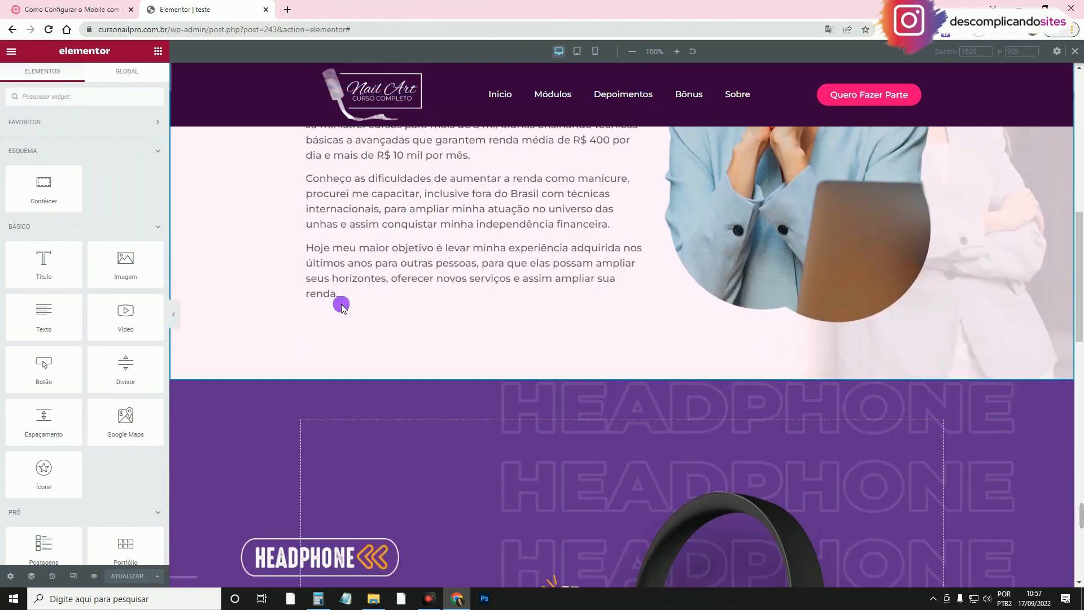
{"action": "scroll", "coordinate": [496, 368], "scroll_direction": "up", "scroll_amount": 1}
{"action": "scroll", "coordinate": [496, 368], "scroll_direction": "down", "scroll_amount": 8}
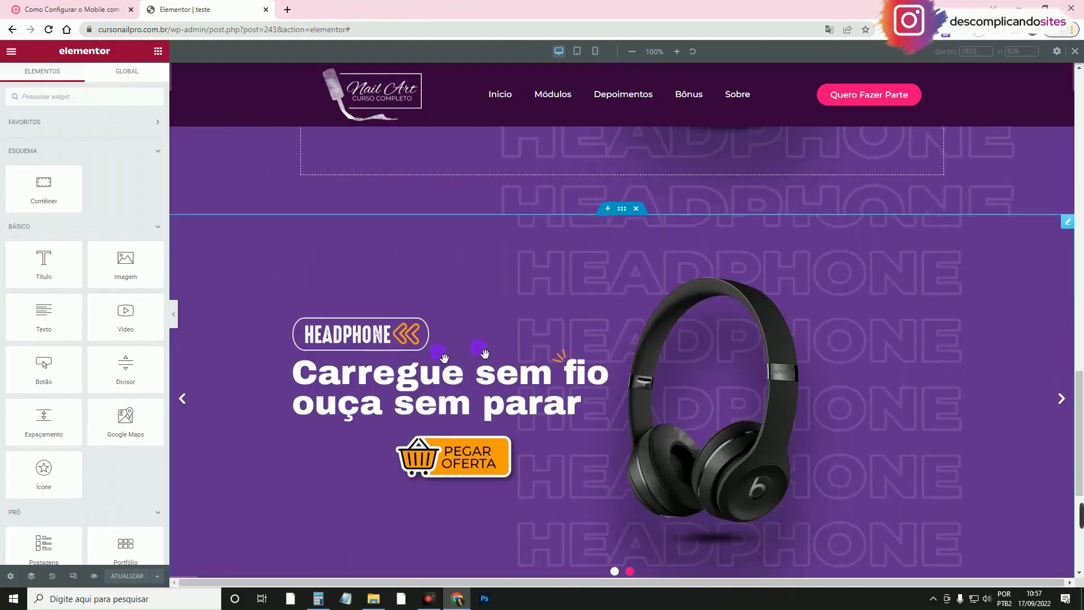
{"action": "scroll", "coordinate": [485, 354], "scroll_direction": "down", "scroll_amount": 5}
{"action": "scroll", "coordinate": [547, 198], "scroll_direction": "up", "scroll_amount": 15}
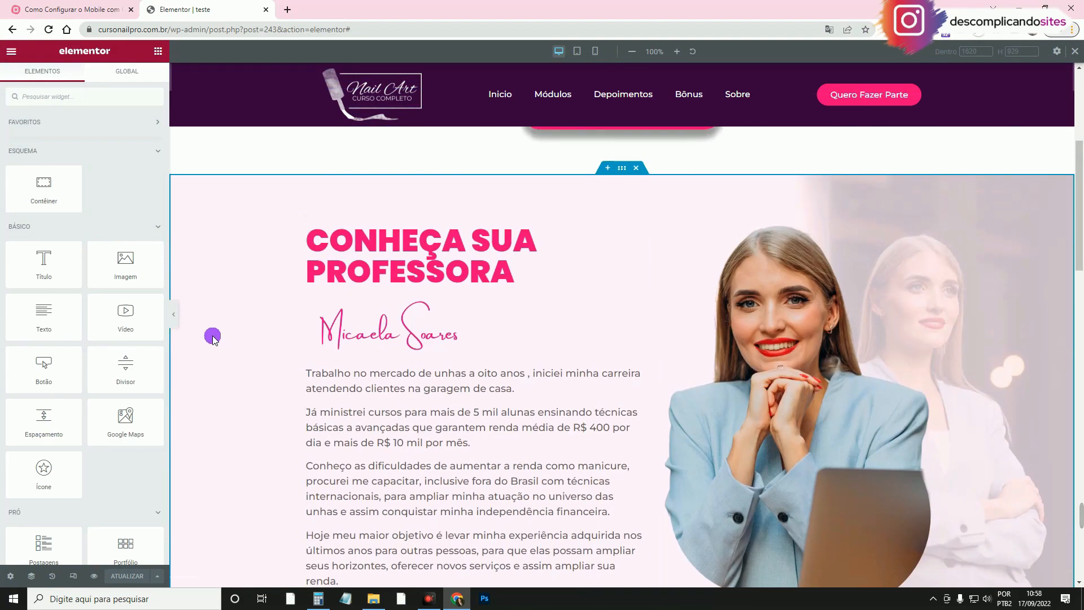
{"action": "left_click", "coordinate": [174, 314]}
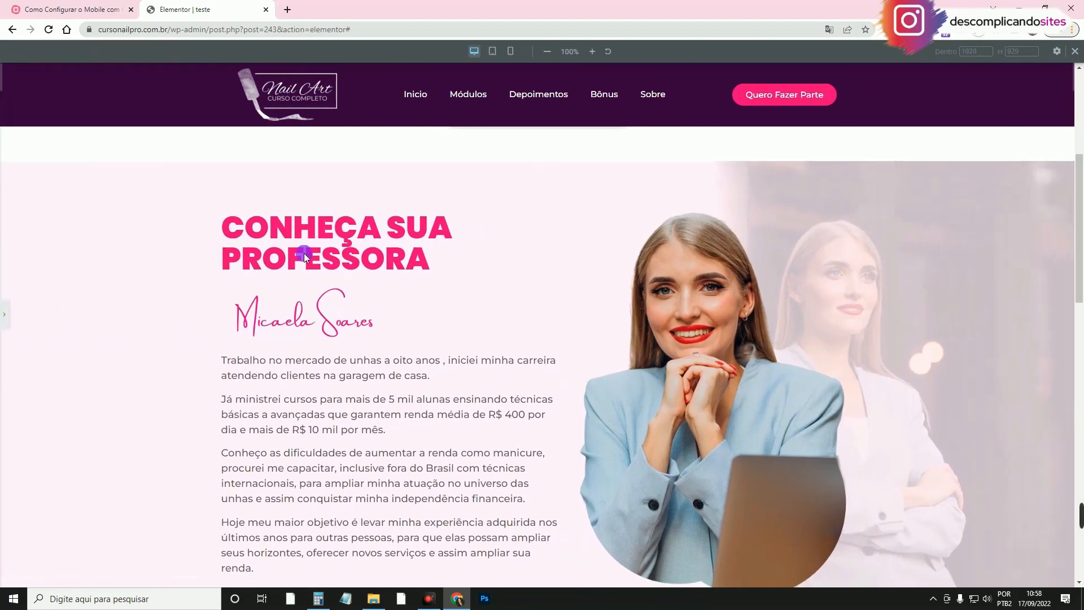
{"action": "scroll", "coordinate": [368, 333], "scroll_direction": "down", "scroll_amount": 1}
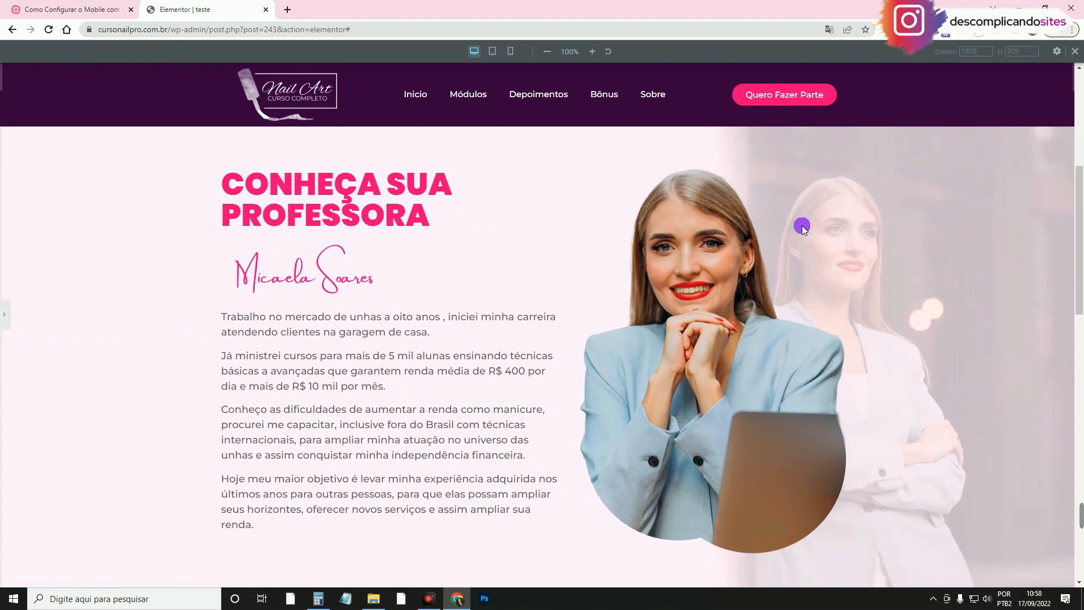
Open the container settings of the "Conheça sua professora" section and review its text and image layout.
{"action": "left_click", "coordinate": [5, 317]}
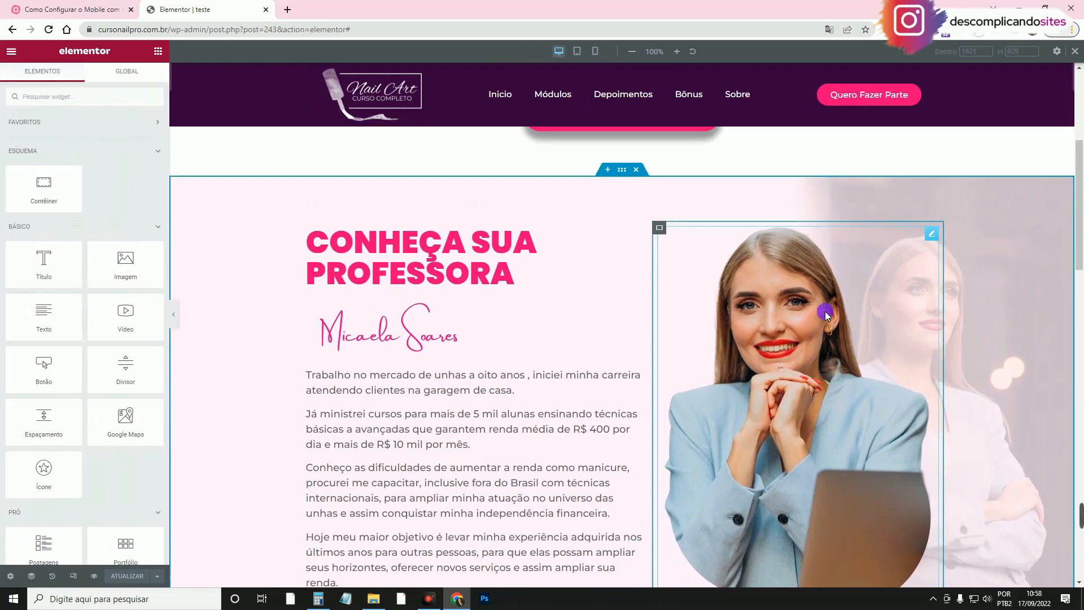
{"action": "left_click", "coordinate": [624, 226]}
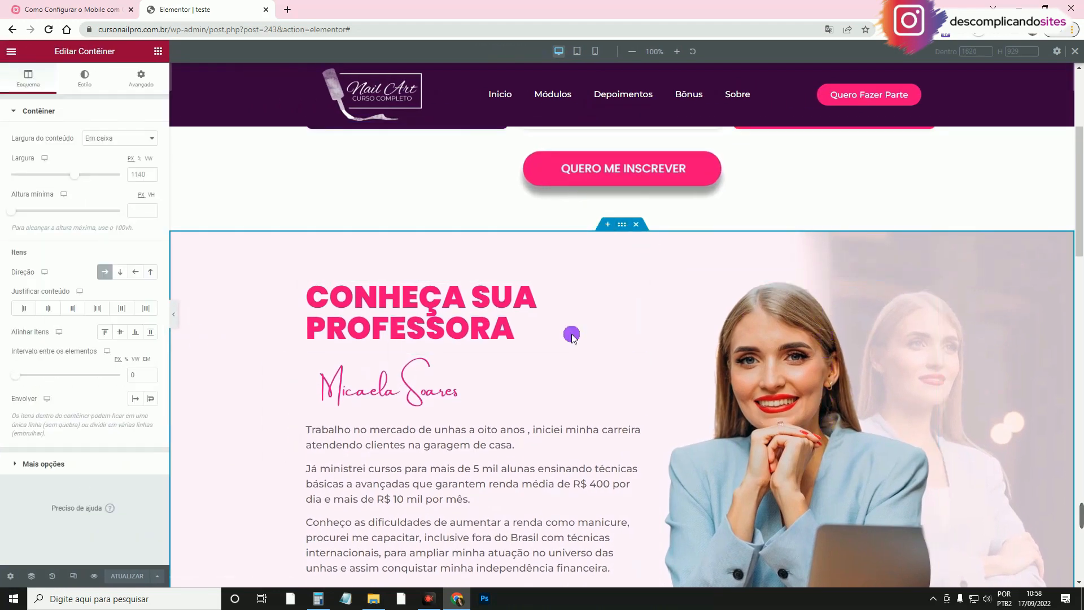
{"action": "scroll", "coordinate": [641, 315], "scroll_direction": "down", "scroll_amount": 3}
{"action": "scroll", "coordinate": [689, 289], "scroll_direction": "up", "scroll_amount": 1}
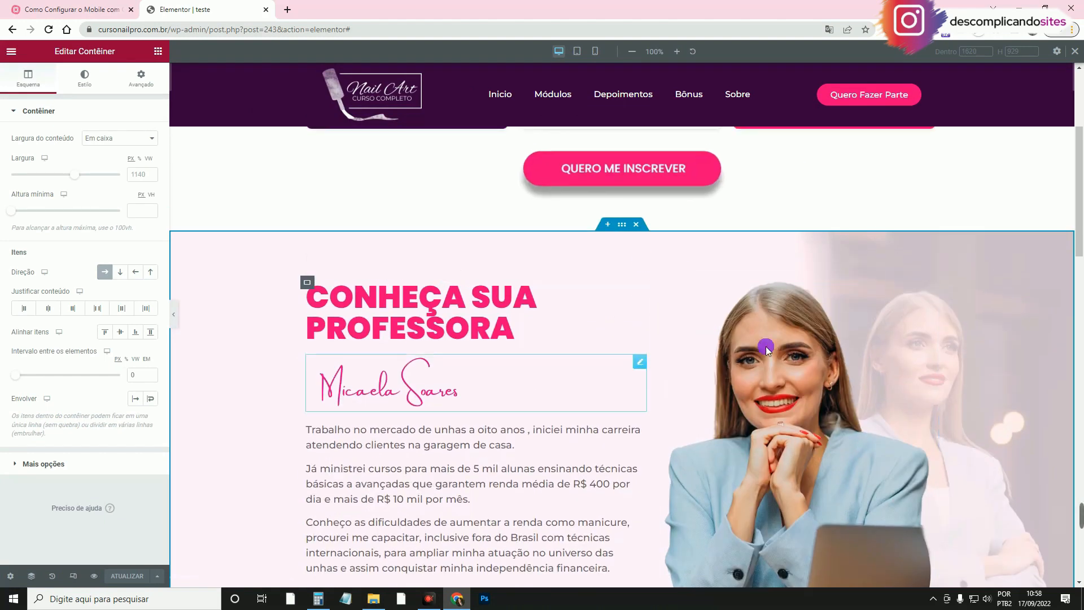
Examine the purple headphone banner and the slider below it, with and without the editing panel.
{"action": "scroll", "coordinate": [690, 322], "scroll_direction": "down", "scroll_amount": 10}
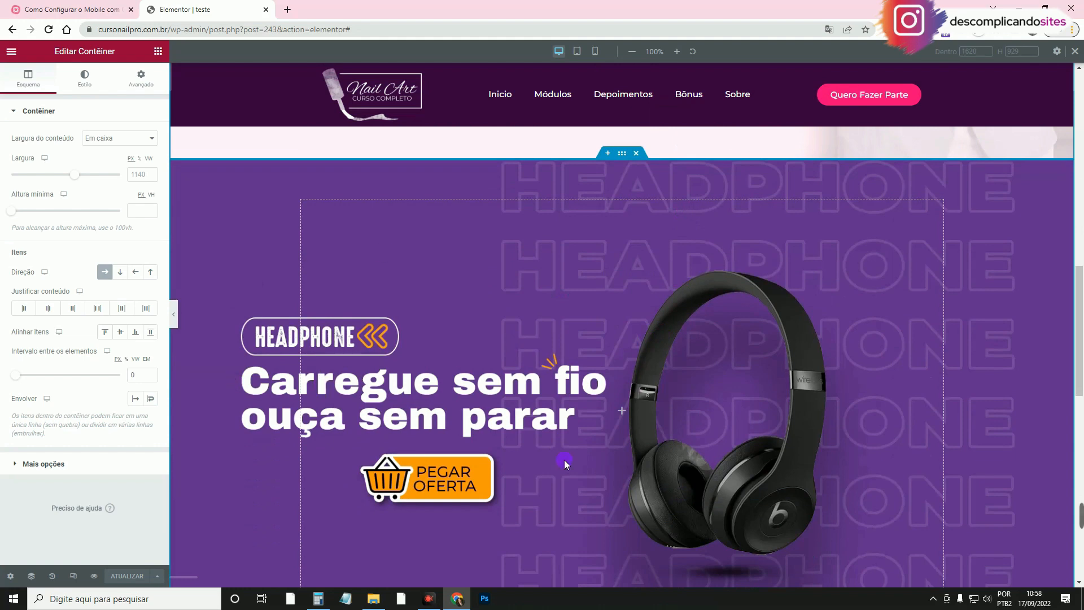
{"action": "scroll", "coordinate": [564, 459], "scroll_direction": "down", "scroll_amount": 1}
{"action": "left_click", "coordinate": [175, 320]}
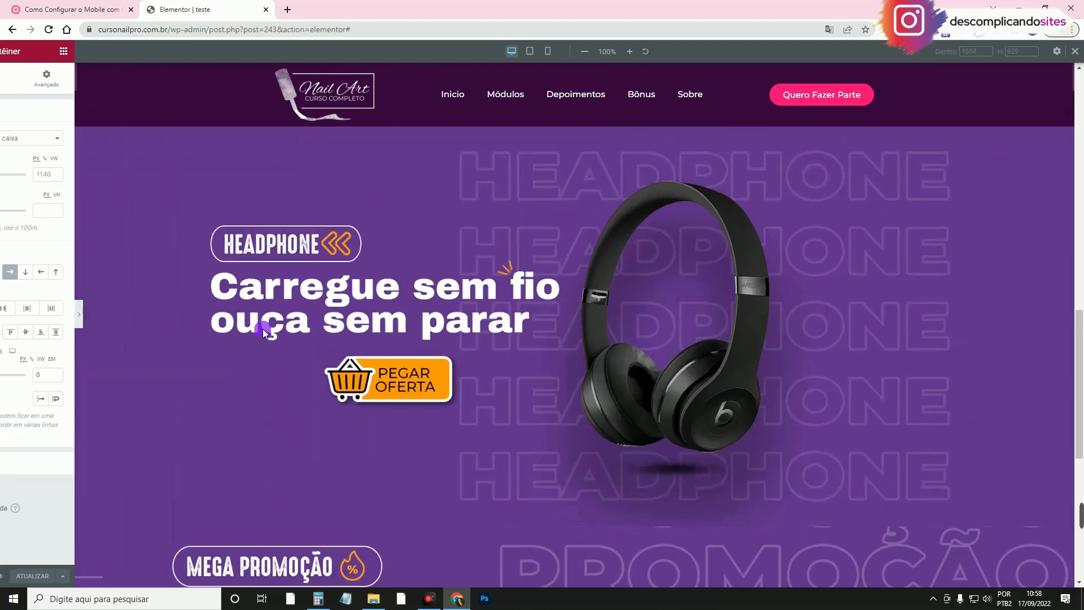
{"action": "scroll", "coordinate": [732, 341], "scroll_direction": "up", "scroll_amount": 1}
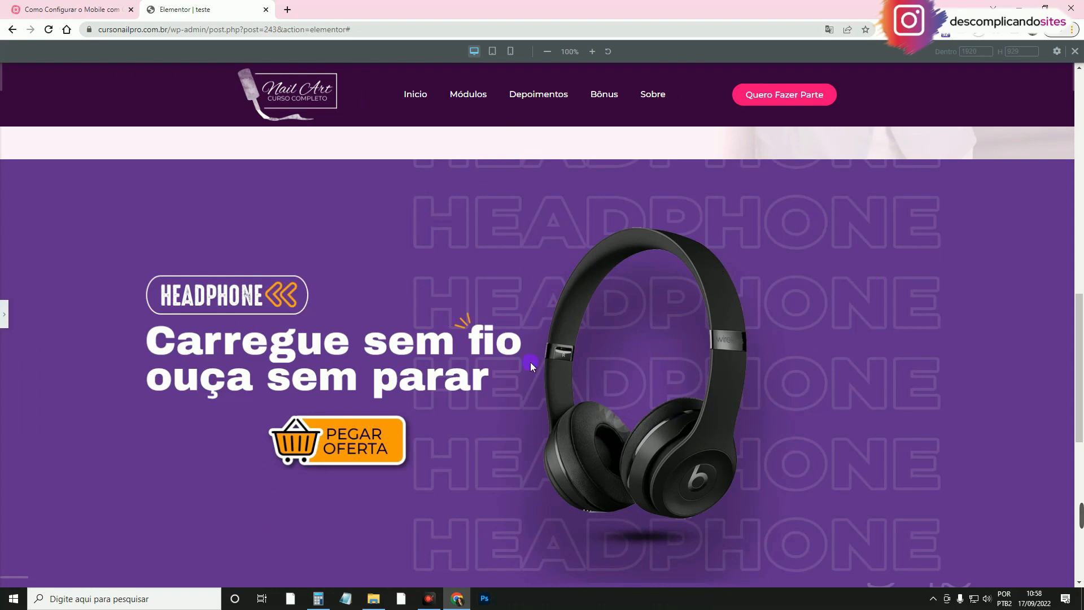
{"action": "left_click", "coordinate": [5, 328]}
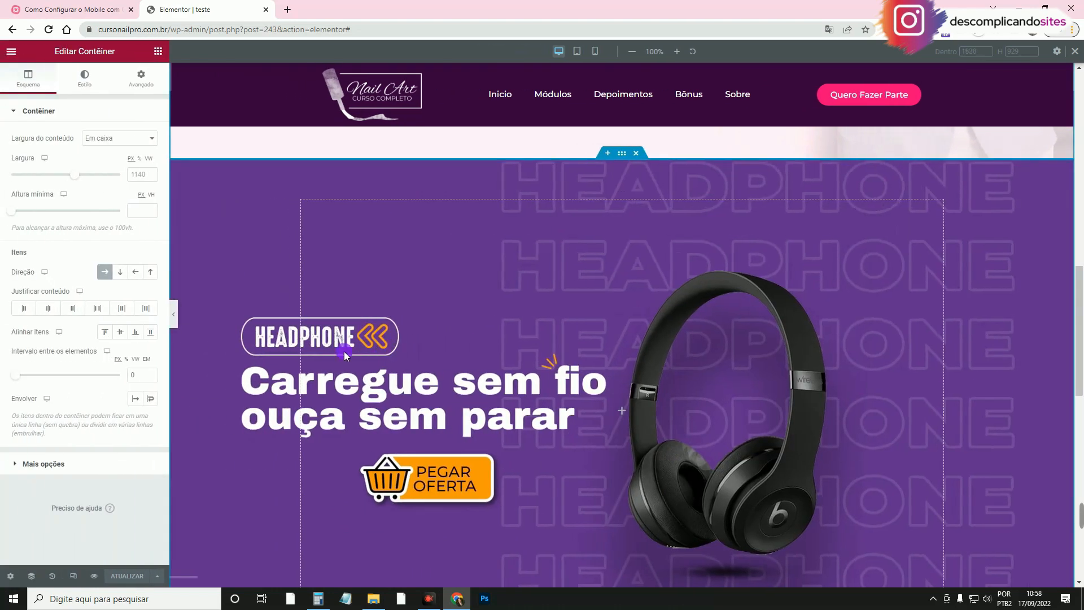
{"action": "scroll", "coordinate": [582, 313], "scroll_direction": "down", "scroll_amount": 2}
{"action": "scroll", "coordinate": [423, 307], "scroll_direction": "down", "scroll_amount": 8}
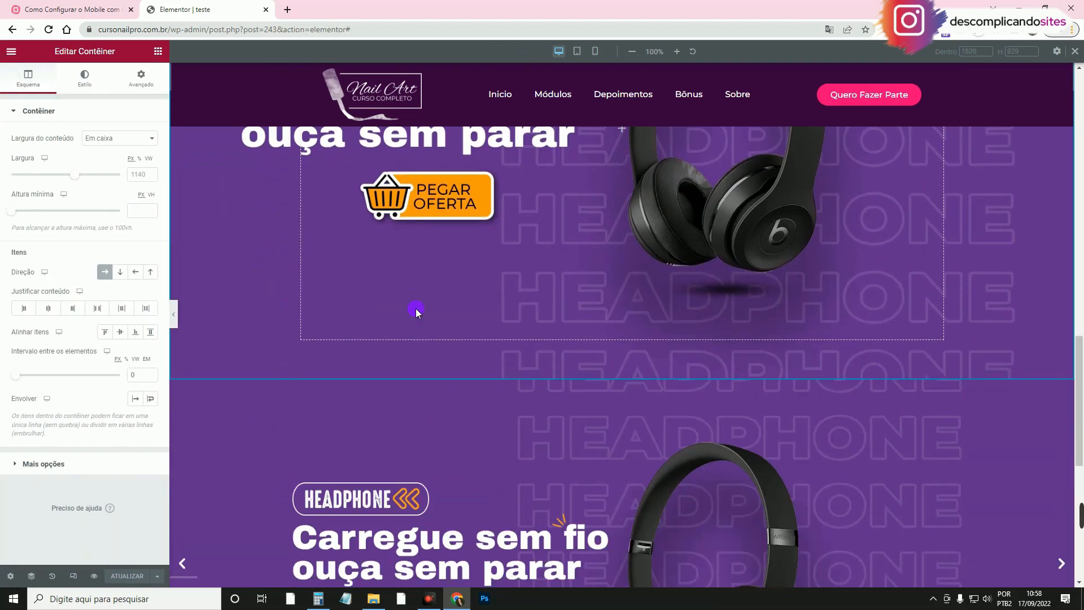
View the headphone slider without the editing panel and return it to the previous slide.
{"action": "left_click", "coordinate": [173, 314]}
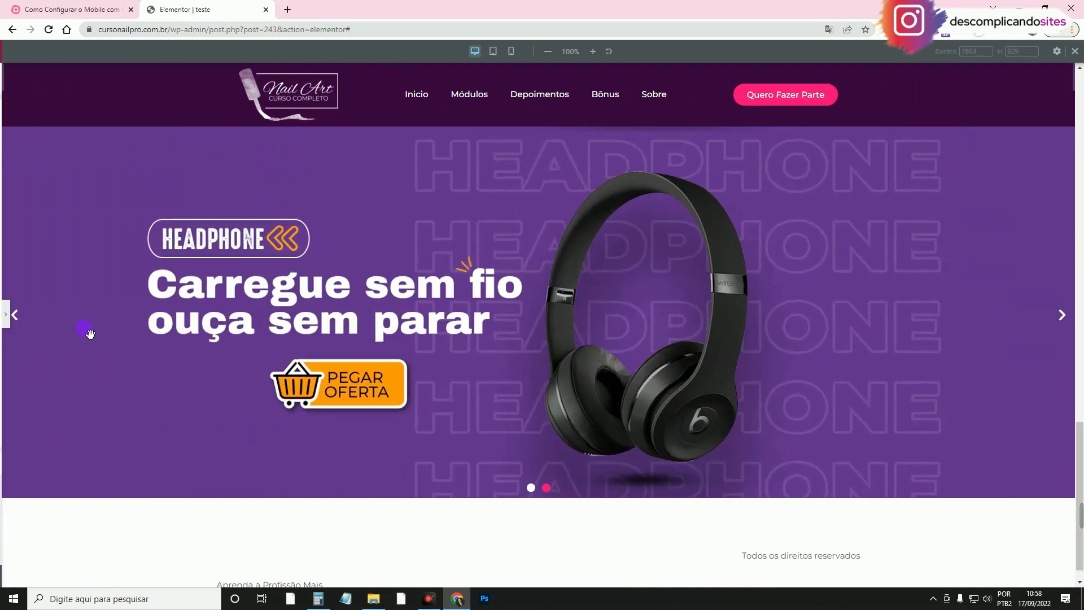
{"action": "left_click", "coordinate": [15, 318]}
{"action": "left_click", "coordinate": [18, 319]}
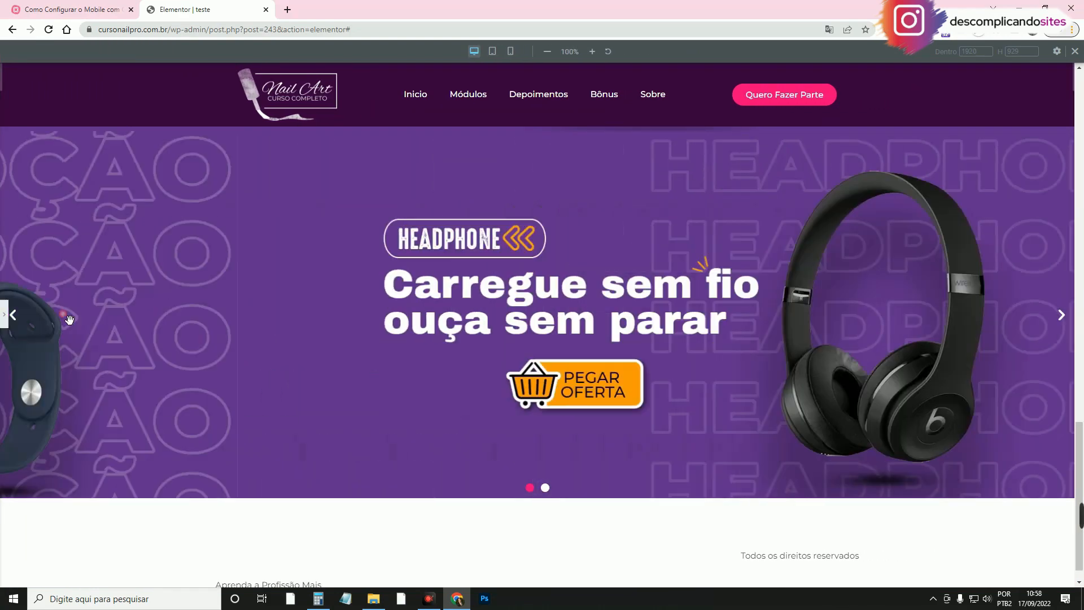
{"action": "scroll", "coordinate": [515, 310], "scroll_direction": "up", "scroll_amount": 12}
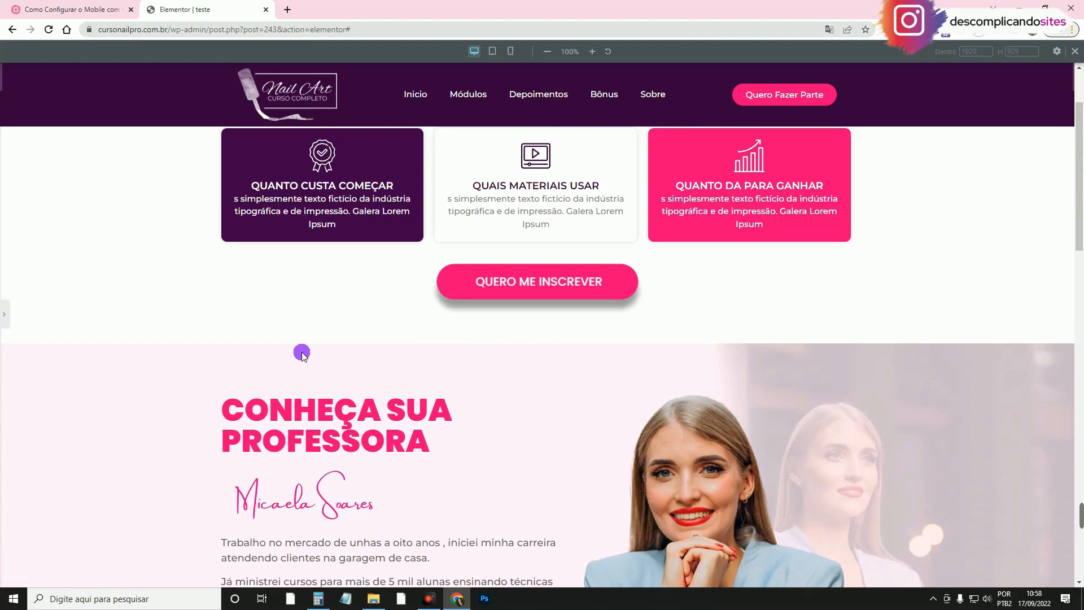
Show the editing panel, preview the page in the Celular view and examine the order of text and photo in "Conheça sua professora".
{"action": "left_click", "coordinate": [4, 314]}
{"action": "scroll", "coordinate": [624, 299], "scroll_direction": "down", "scroll_amount": 4}
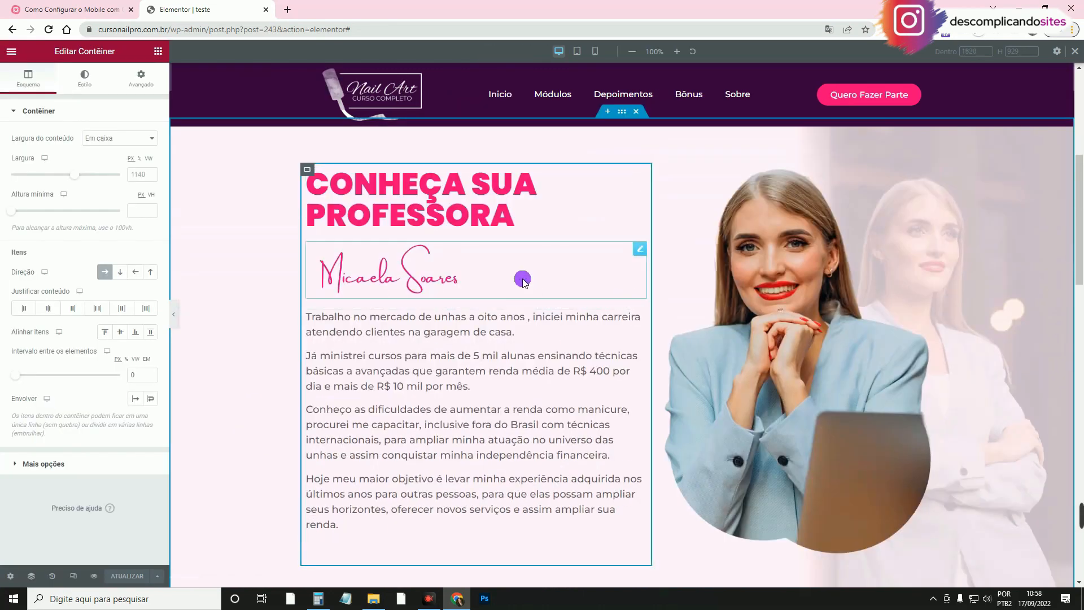
{"action": "left_click", "coordinate": [595, 51]}
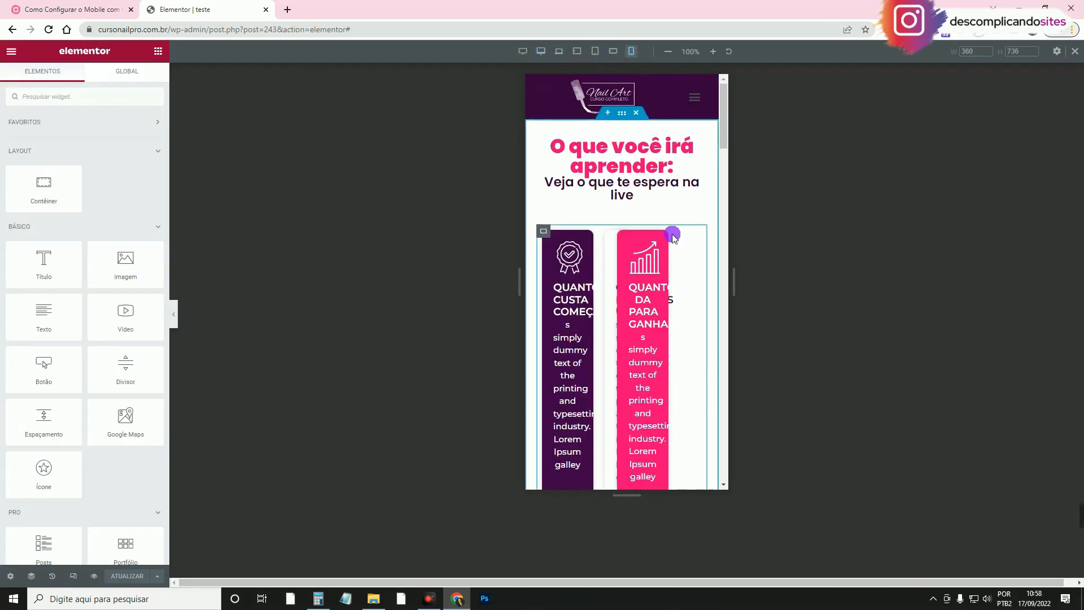
{"action": "scroll", "coordinate": [673, 234], "scroll_direction": "down", "scroll_amount": 10}
{"action": "scroll", "coordinate": [673, 234], "scroll_direction": "up", "scroll_amount": 4}
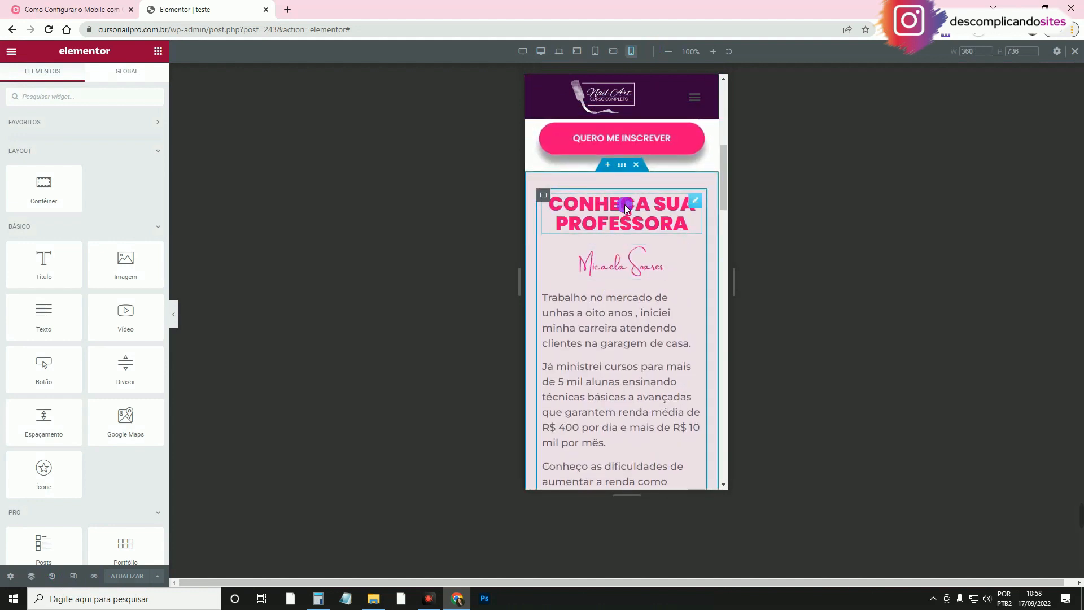
{"action": "scroll", "coordinate": [587, 225], "scroll_direction": "down", "scroll_amount": 1}
{"action": "scroll", "coordinate": [565, 232], "scroll_direction": "up", "scroll_amount": 1}
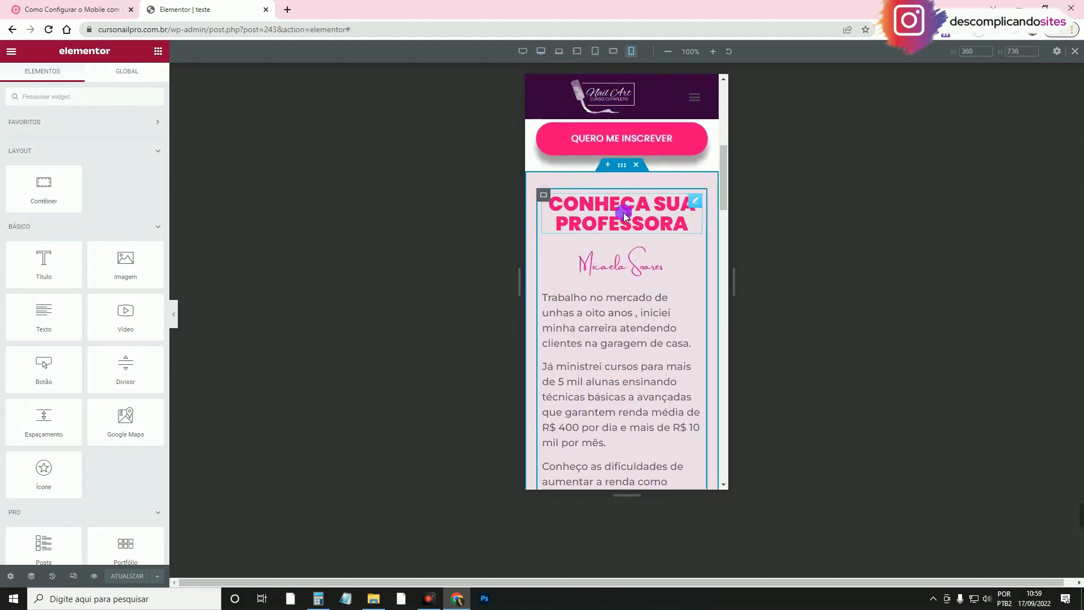
{"action": "scroll", "coordinate": [619, 267], "scroll_direction": "down", "scroll_amount": 7}
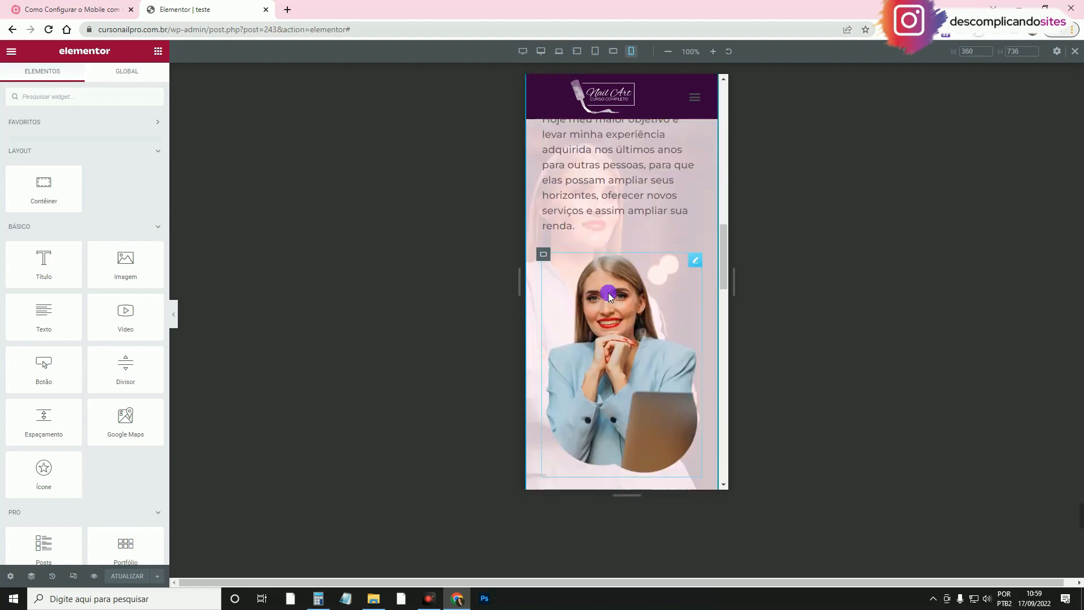
{"action": "scroll", "coordinate": [640, 352], "scroll_direction": "down", "scroll_amount": 1}
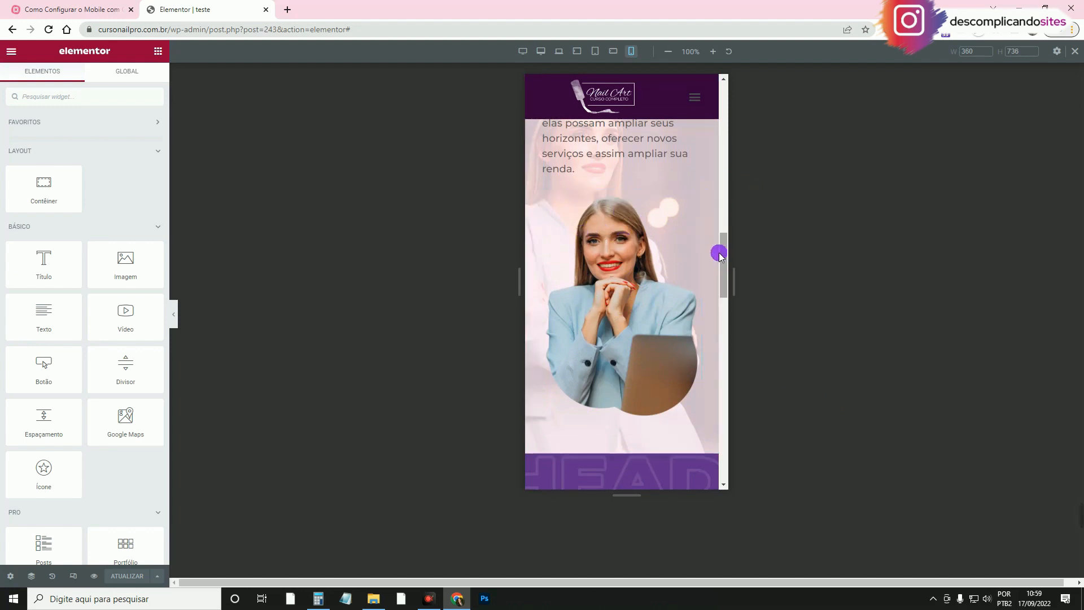
{"action": "scroll", "coordinate": [699, 285], "scroll_direction": "up", "scroll_amount": 7}
{"action": "scroll", "coordinate": [683, 281], "scroll_direction": "up", "scroll_amount": 2}
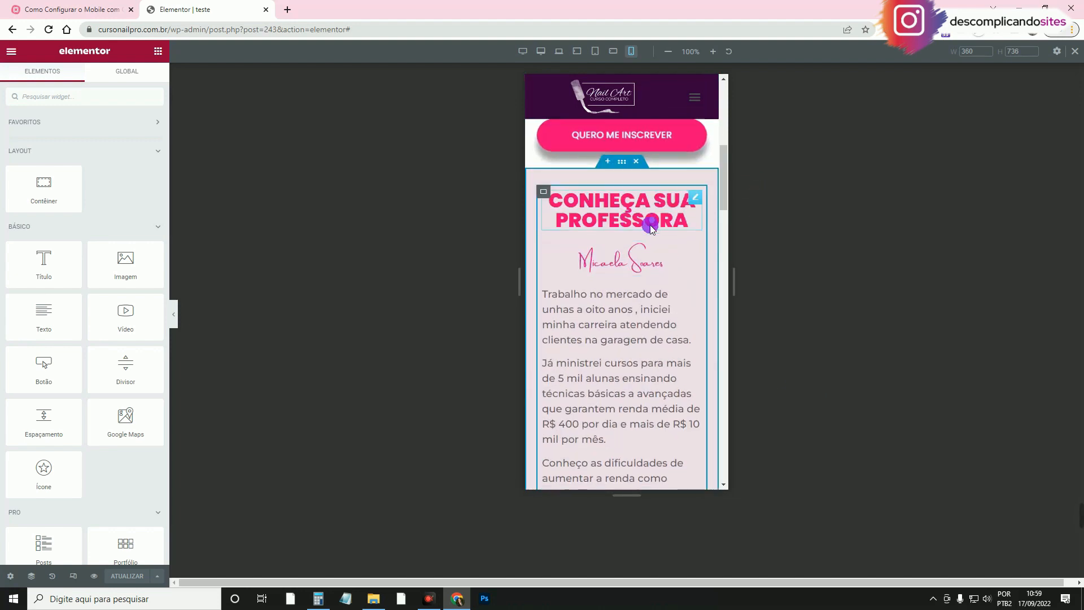
Try to move the teacher's photo up into the text container in the Celular view, and undo the move.
{"action": "scroll", "coordinate": [649, 223], "scroll_direction": "down", "scroll_amount": 8}
{"action": "left_click_drag", "start_coordinate": [669, 222], "coordinate": [622, 175]}
{"action": "scroll", "coordinate": [653, 283], "scroll_direction": "up", "scroll_amount": 4}
{"action": "scroll", "coordinate": [686, 354], "scroll_direction": "up", "scroll_amount": 5}
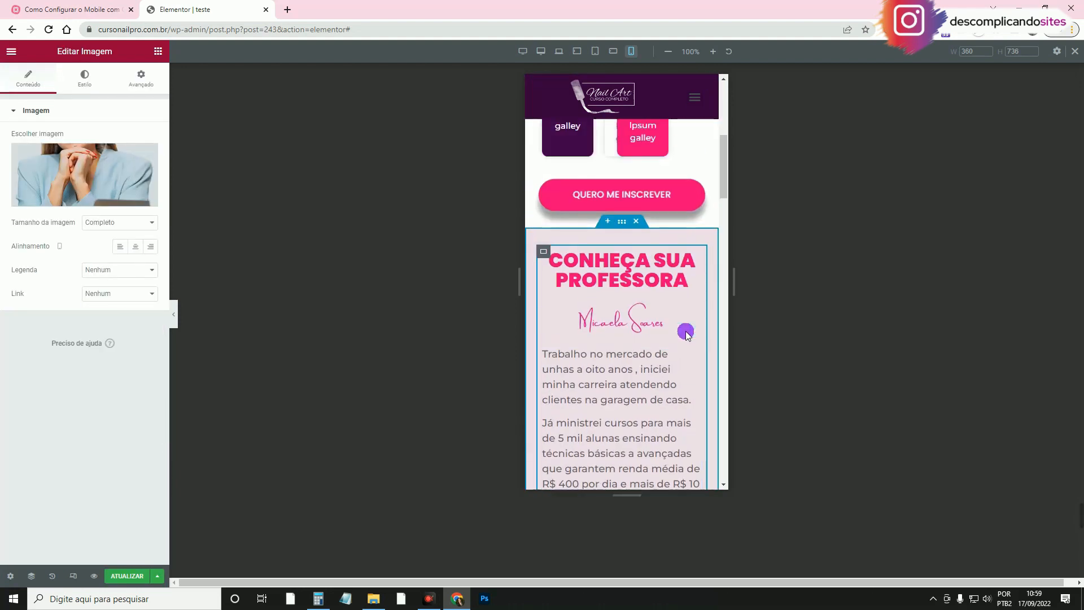
{"action": "scroll", "coordinate": [669, 261], "scroll_direction": "down", "scroll_amount": 8}
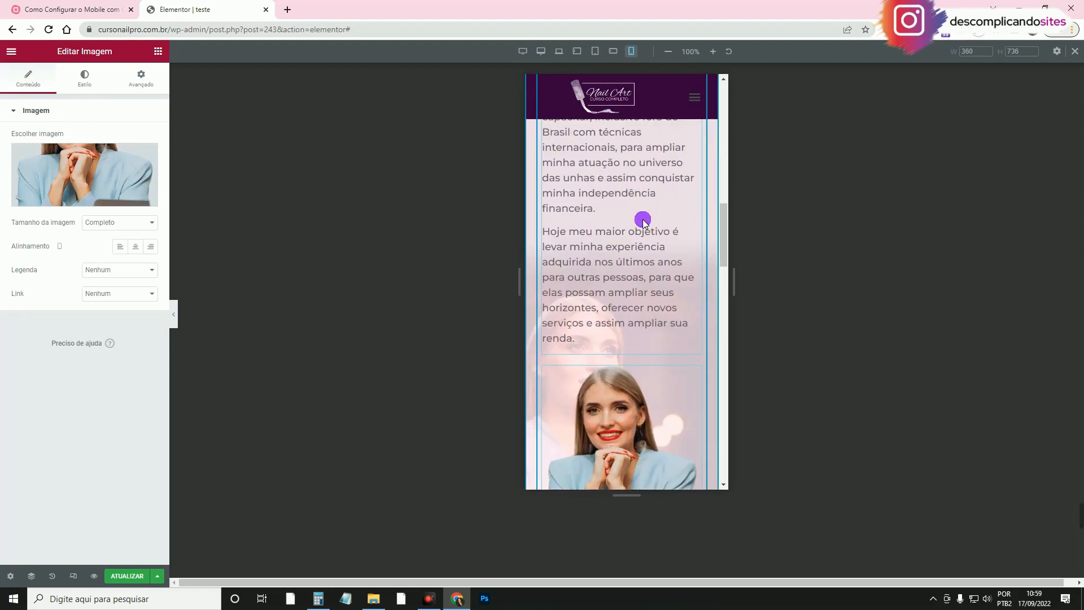
{"action": "scroll", "coordinate": [651, 208], "scroll_direction": "down", "scroll_amount": 5}
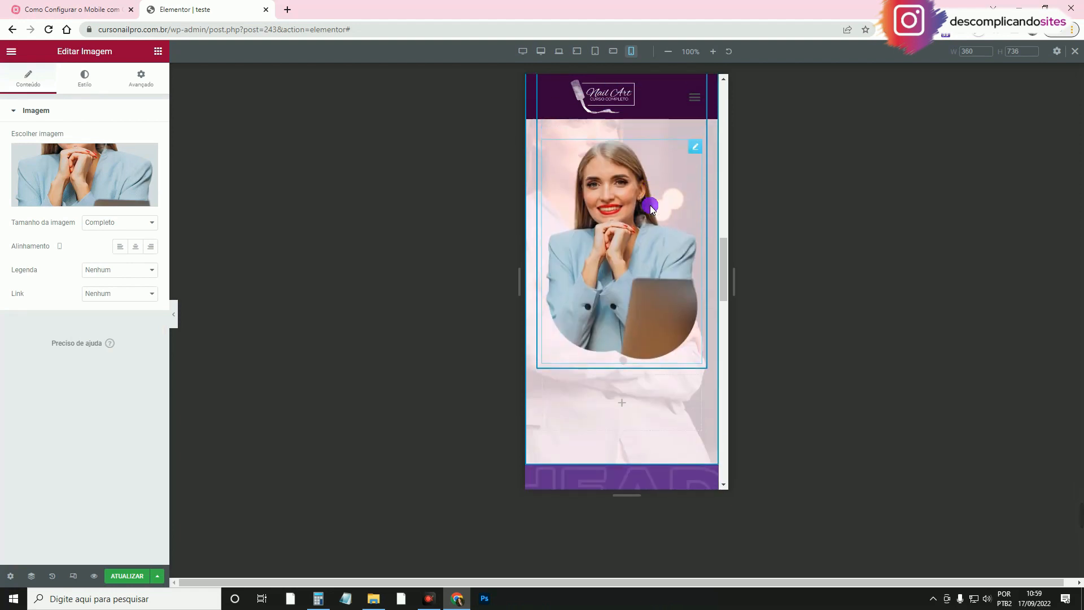
{"action": "scroll", "coordinate": [650, 208], "scroll_direction": "up", "scroll_amount": 2}
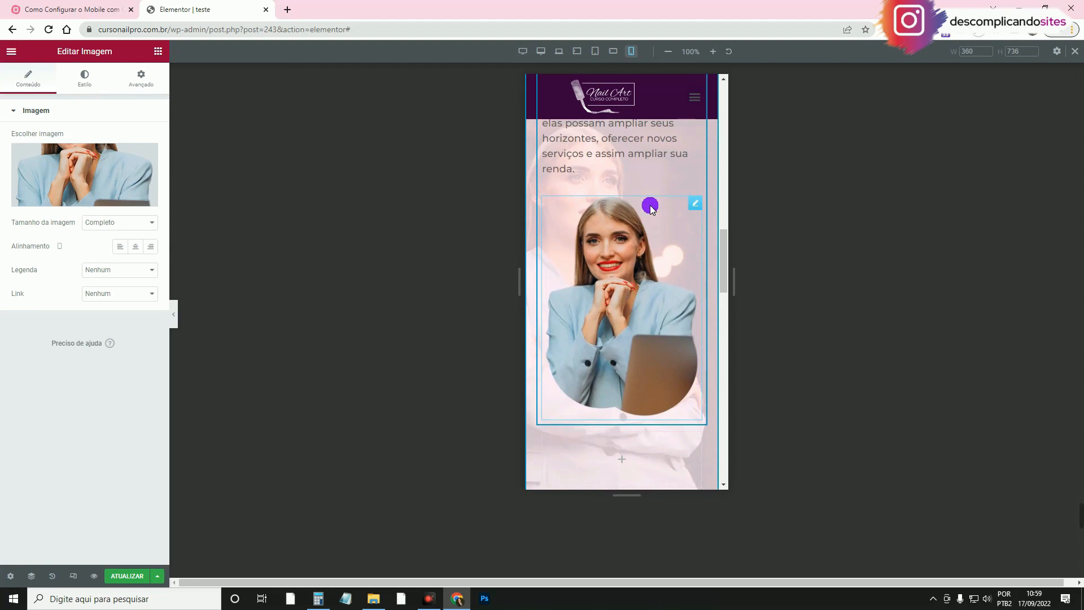
{"action": "key", "text": "ctrl+z"}
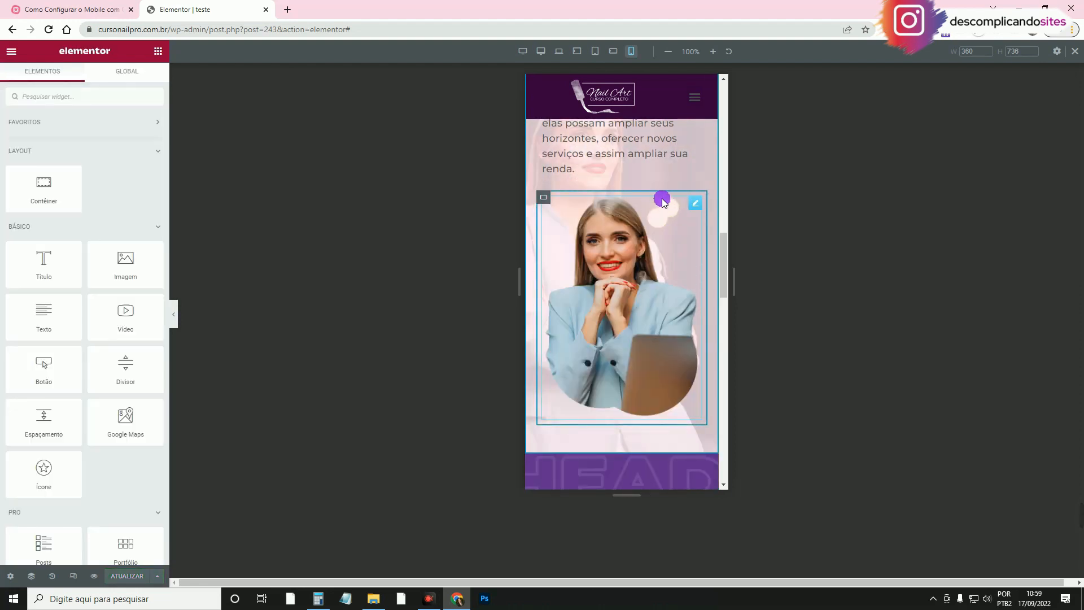
Return to the desktop view and inspect the text and photo containers of the "Conheça sua professora" section.
{"action": "scroll", "coordinate": [662, 203], "scroll_direction": "up", "scroll_amount": 6}
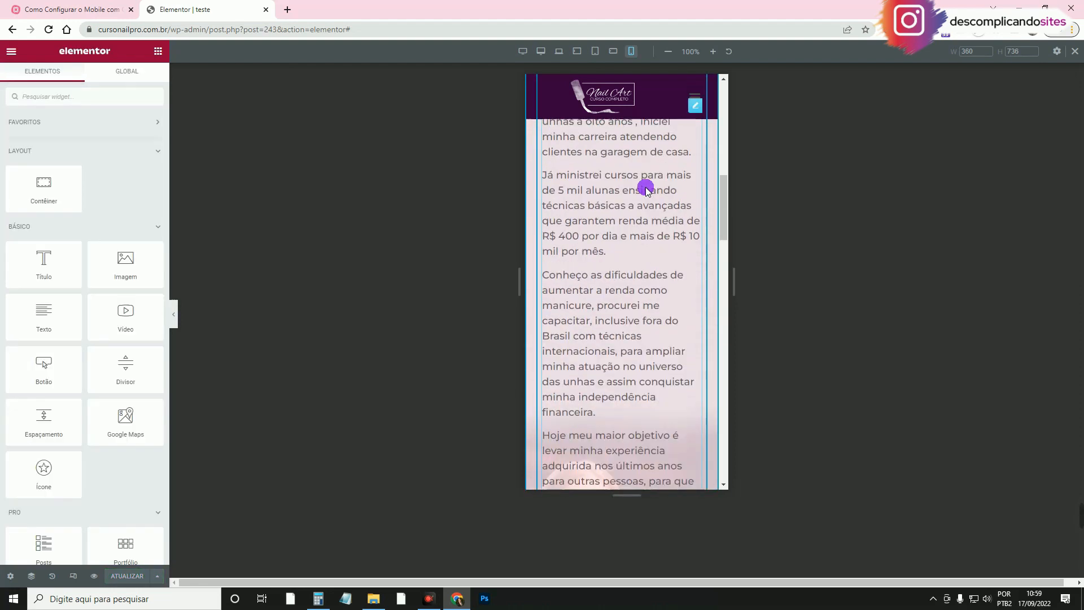
{"action": "scroll", "coordinate": [646, 189], "scroll_direction": "up", "scroll_amount": 3}
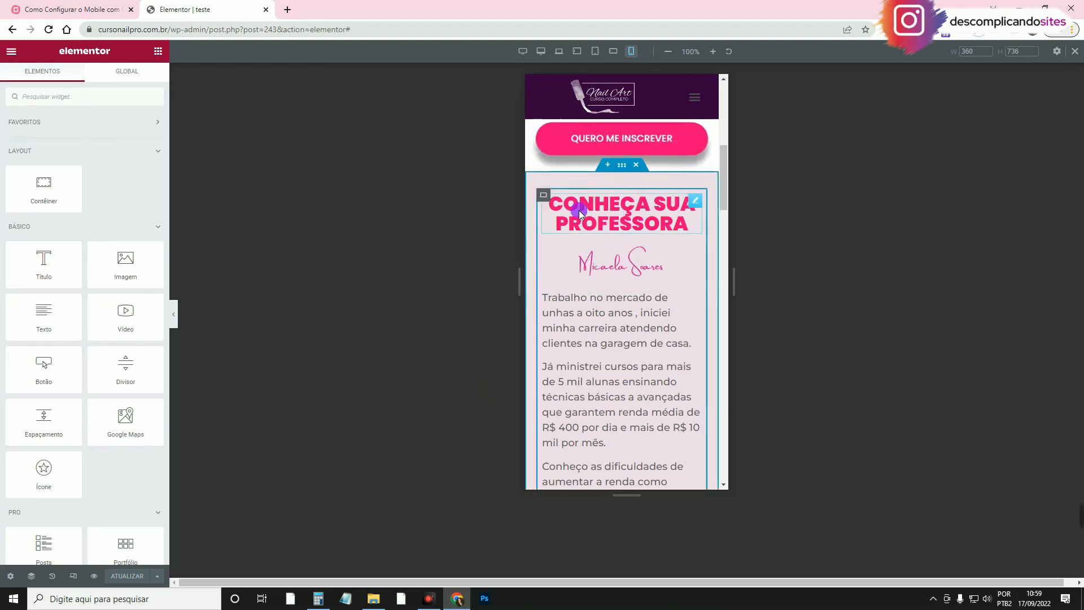
{"action": "scroll", "coordinate": [618, 178], "scroll_direction": "down", "scroll_amount": 1}
{"action": "scroll", "coordinate": [618, 178], "scroll_direction": "up", "scroll_amount": 1}
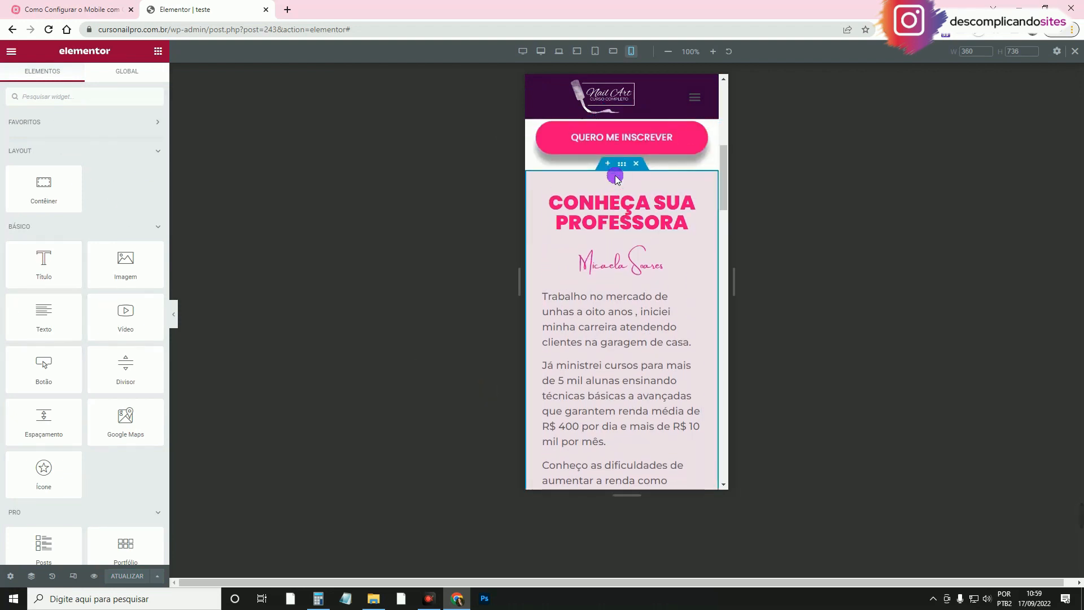
{"action": "left_click", "coordinate": [540, 51]}
{"action": "scroll", "coordinate": [540, 315], "scroll_direction": "up", "scroll_amount": 3}
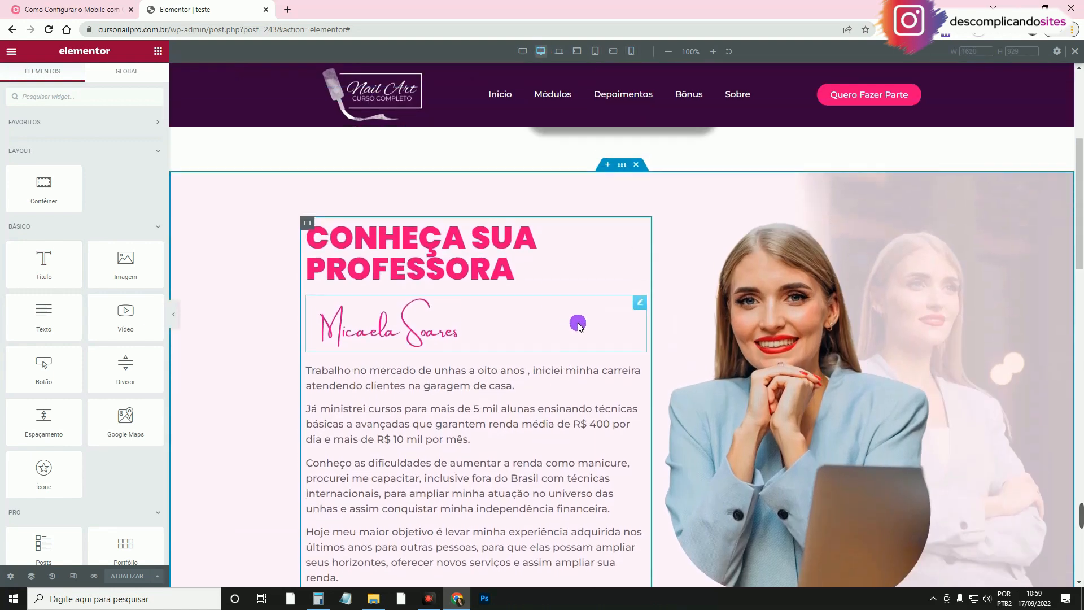
{"action": "left_click", "coordinate": [661, 262]}
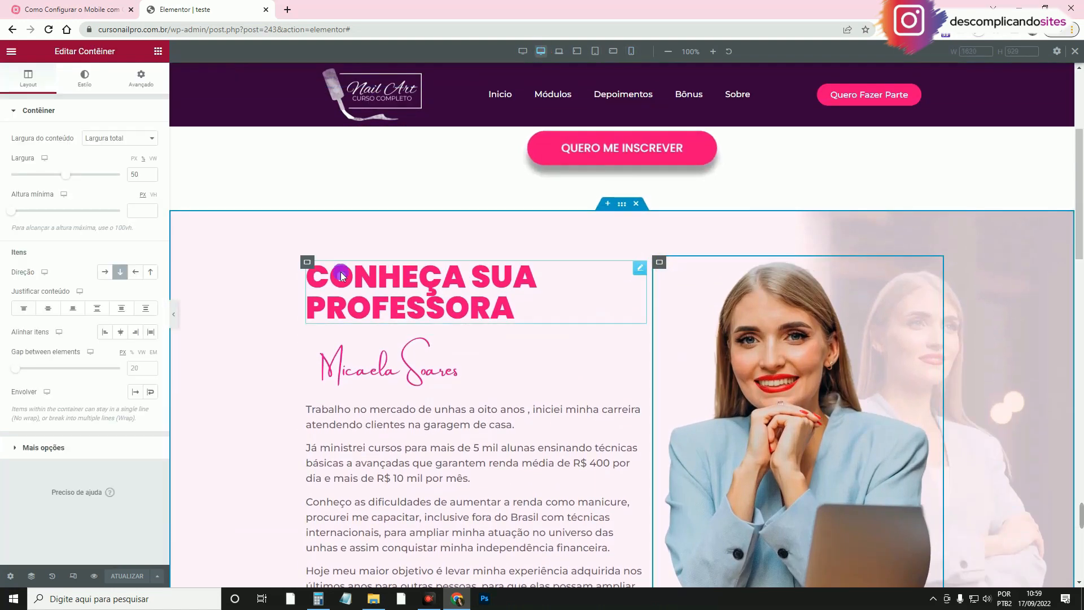
{"action": "left_click", "coordinate": [314, 261]}
{"action": "left_click", "coordinate": [307, 262]}
{"action": "left_click", "coordinate": [660, 261]}
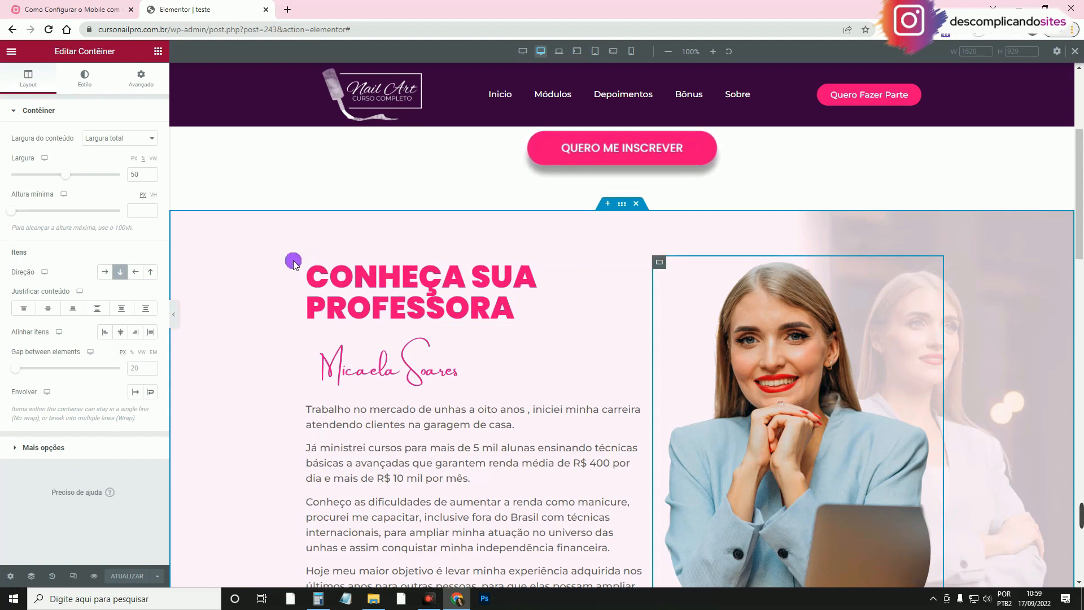
{"action": "left_click", "coordinate": [307, 261]}
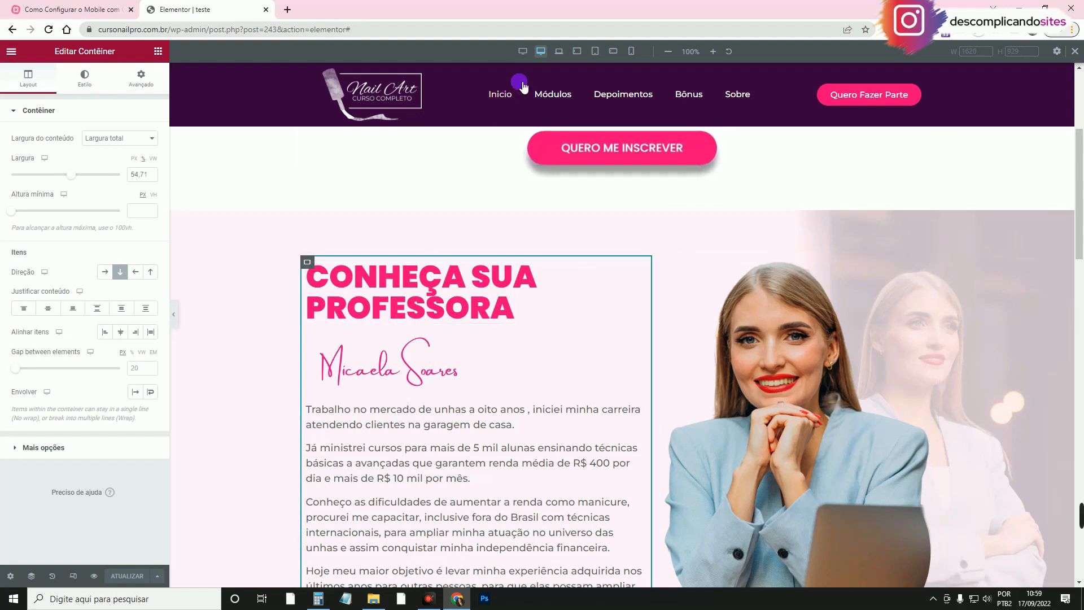
Set the "Conheça sua professora" section's main container direction to reversed column for the Celular view.
{"action": "left_click", "coordinate": [632, 52]}
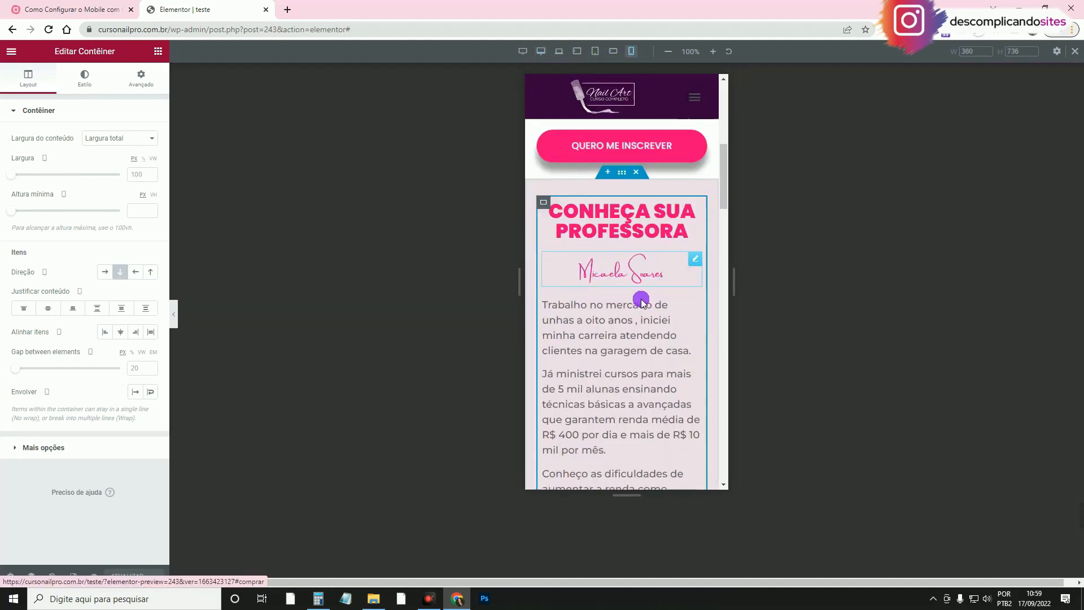
{"action": "left_click", "coordinate": [623, 164]}
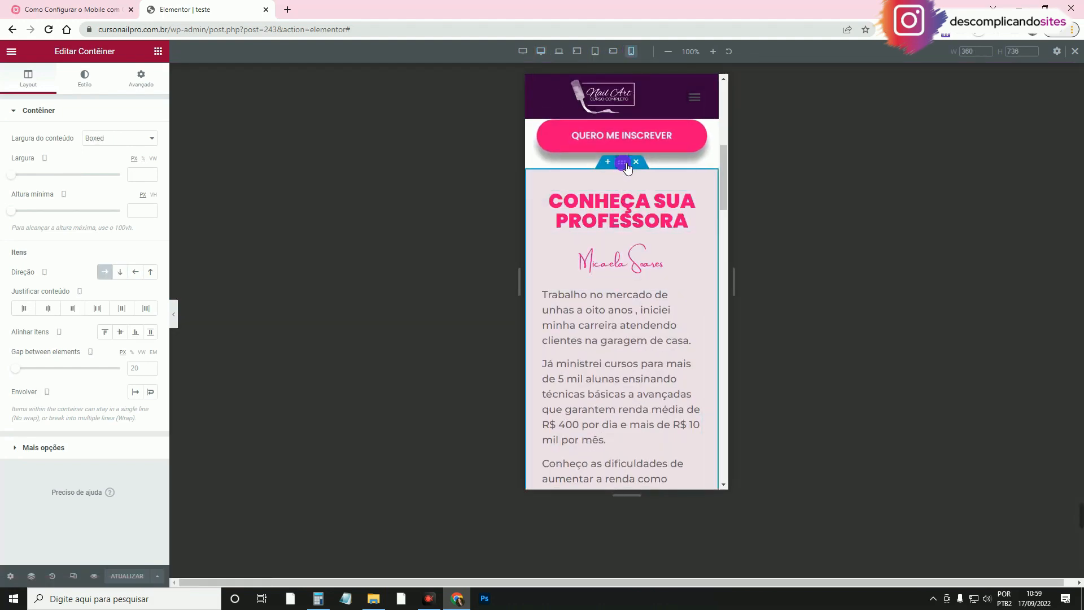
{"action": "left_click_drag", "start_coordinate": [12, 272], "coordinate": [32, 272]}
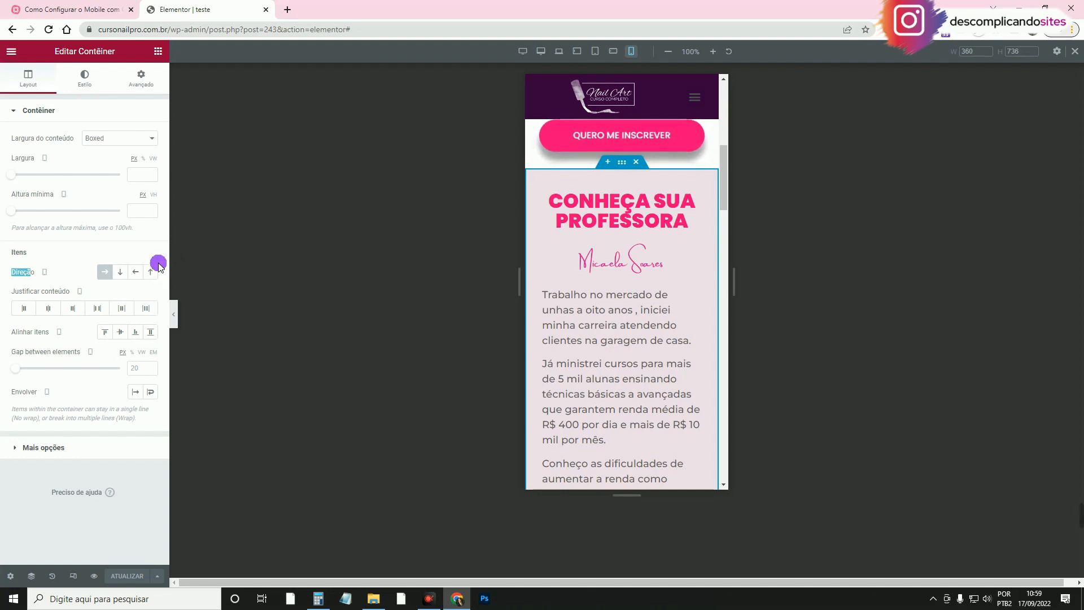
{"action": "left_click", "coordinate": [156, 273]}
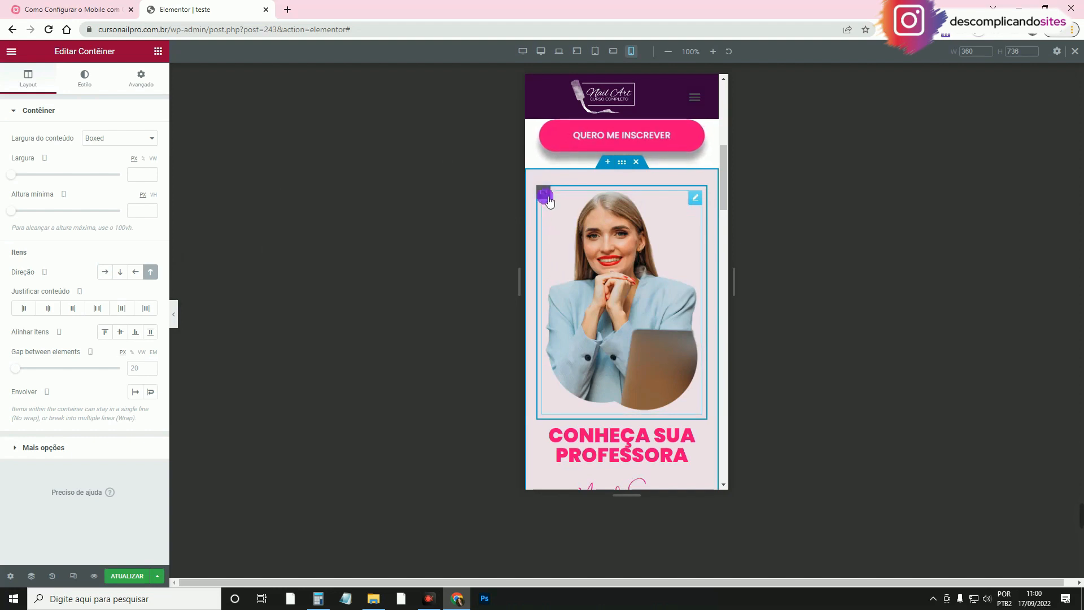
Examine the reordered "Conheça sua professora" section in the Celular view and compare its item direction with the desktop view.
{"action": "scroll", "coordinate": [599, 275], "scroll_direction": "down", "scroll_amount": 5}
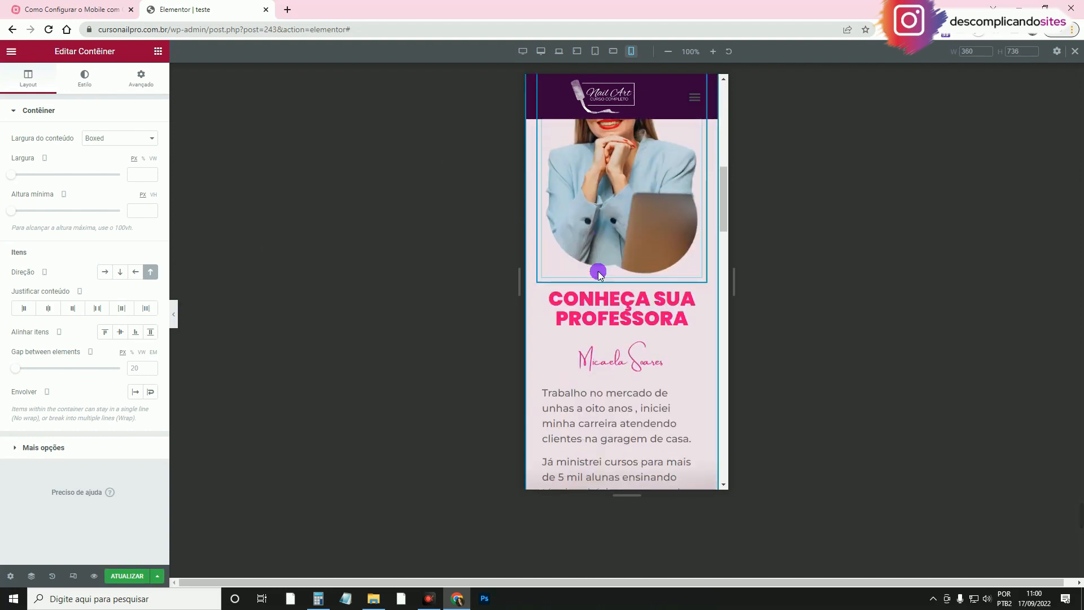
{"action": "scroll", "coordinate": [614, 323], "scroll_direction": "down", "scroll_amount": 5}
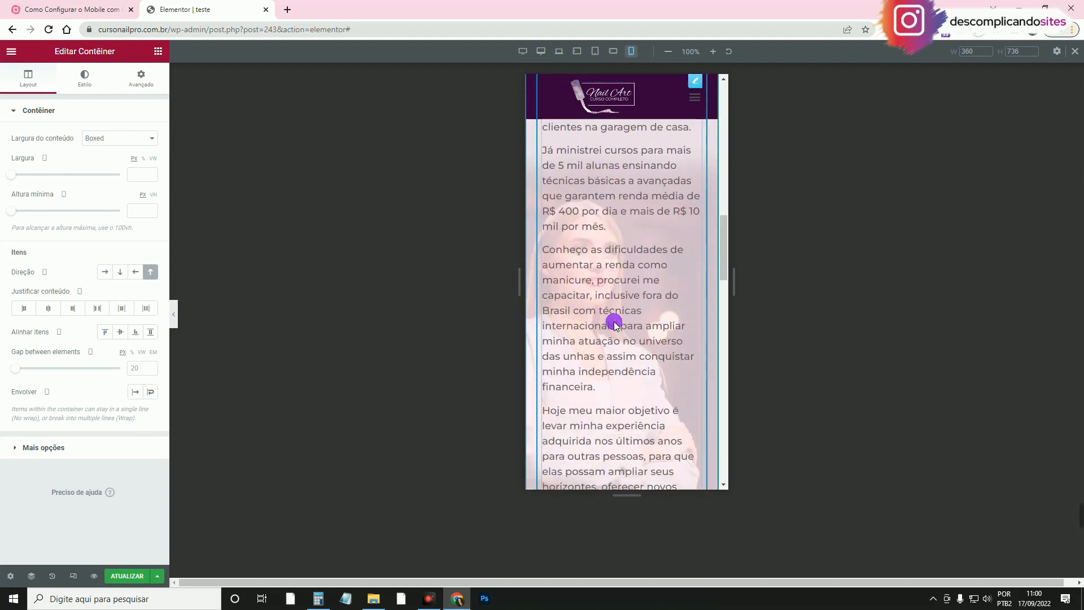
{"action": "scroll", "coordinate": [613, 317], "scroll_direction": "up", "scroll_amount": 8}
{"action": "scroll", "coordinate": [618, 284], "scroll_direction": "up", "scroll_amount": 10}
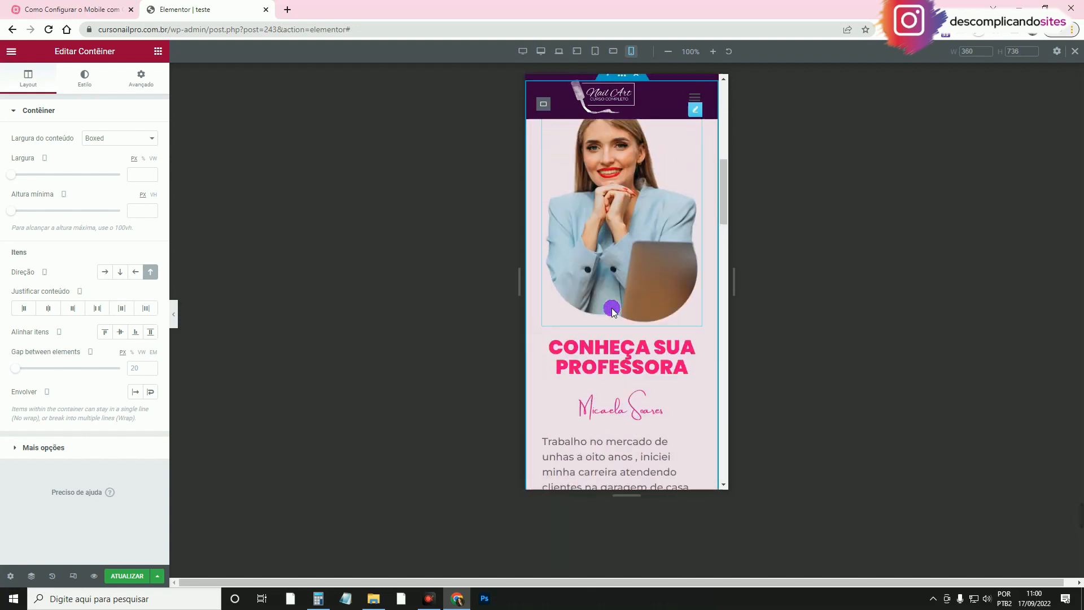
{"action": "scroll", "coordinate": [656, 297], "scroll_direction": "down", "scroll_amount": 3}
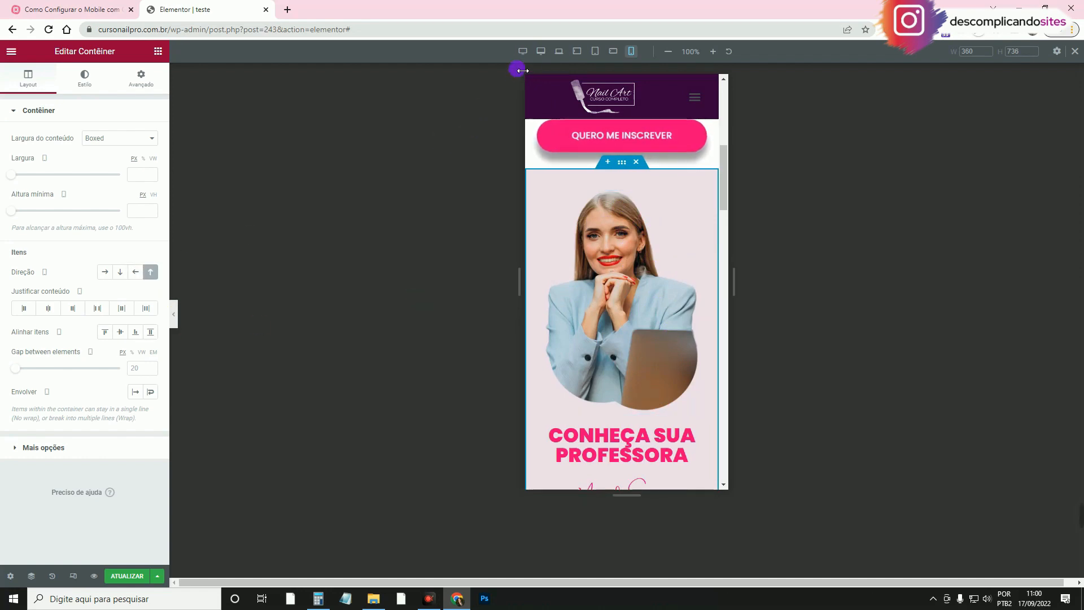
{"action": "left_click", "coordinate": [541, 52]}
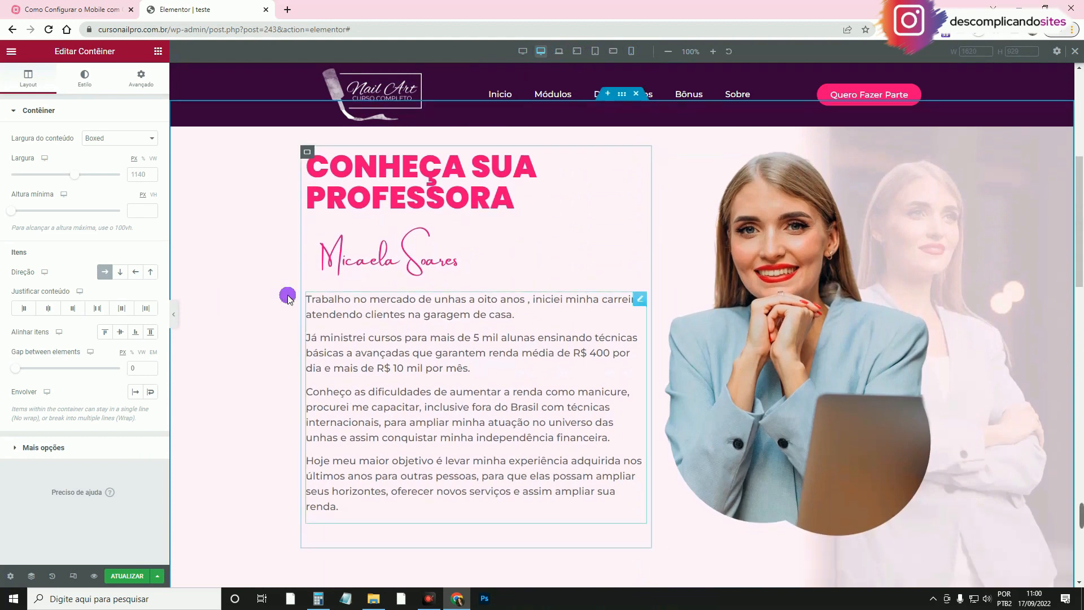
{"action": "left_click", "coordinate": [616, 54]}
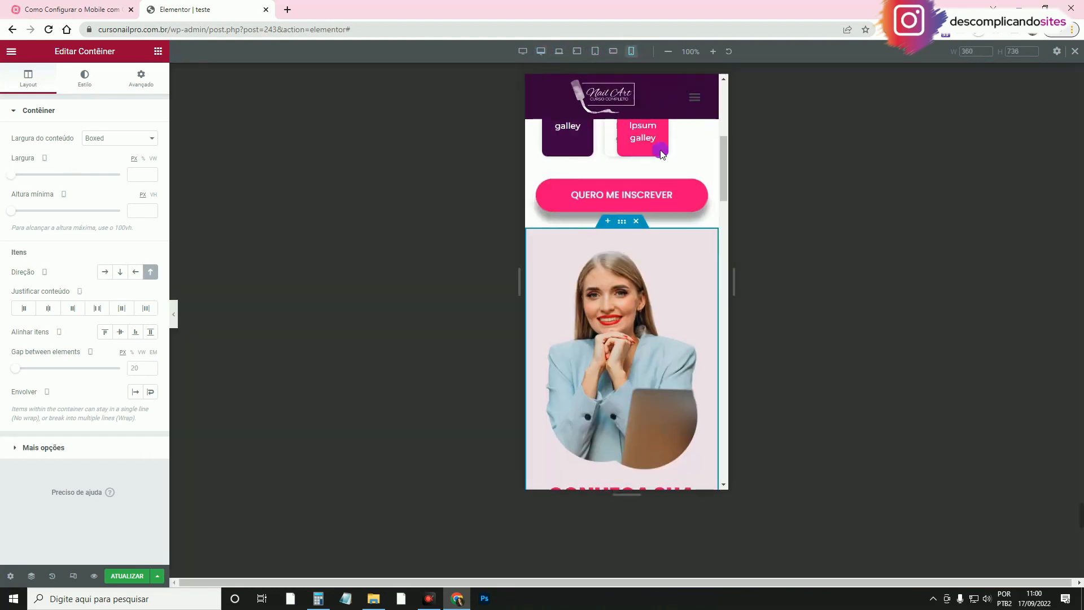
{"action": "left_click", "coordinate": [543, 52]}
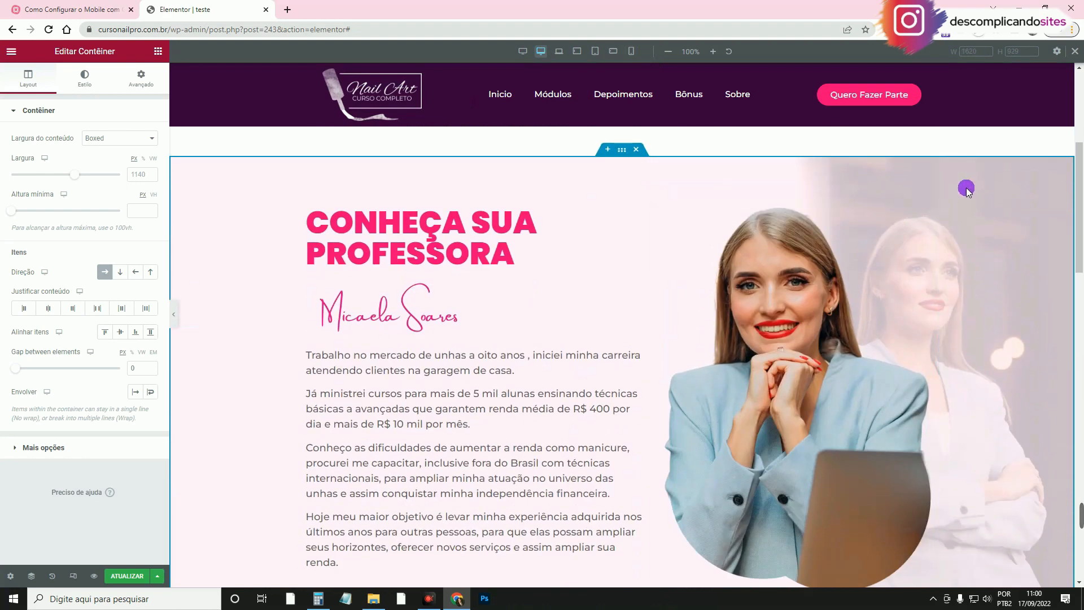
{"action": "left_click", "coordinate": [631, 51]}
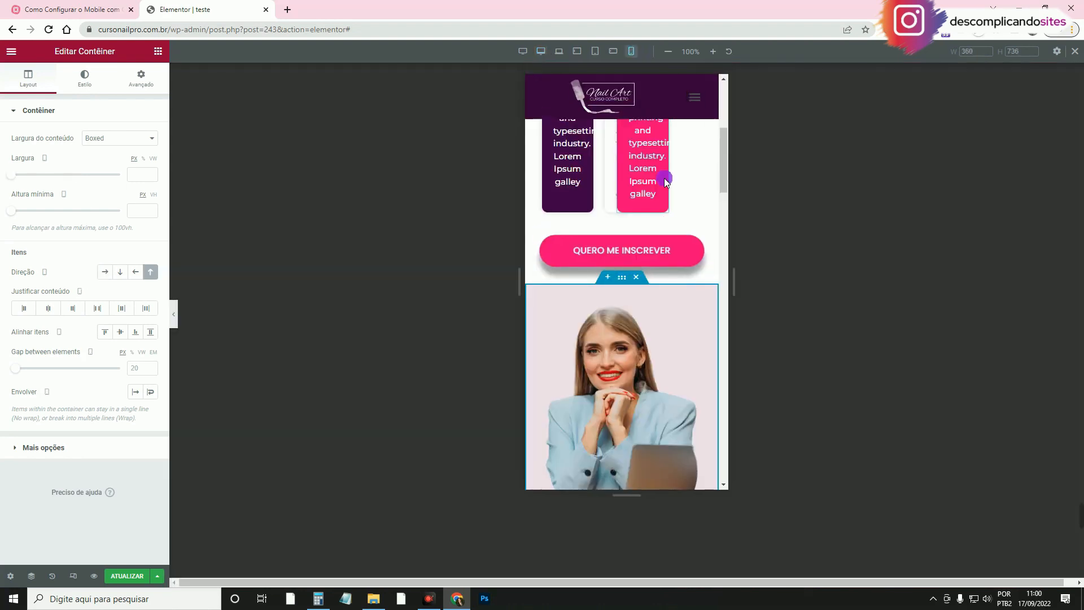
Inspect the dimensions of quem-mobile.png, the "Conheça sua professora" section's Celular background image, in the media library.
{"action": "left_click", "coordinate": [83, 91]}
{"action": "left_click", "coordinate": [110, 237]}
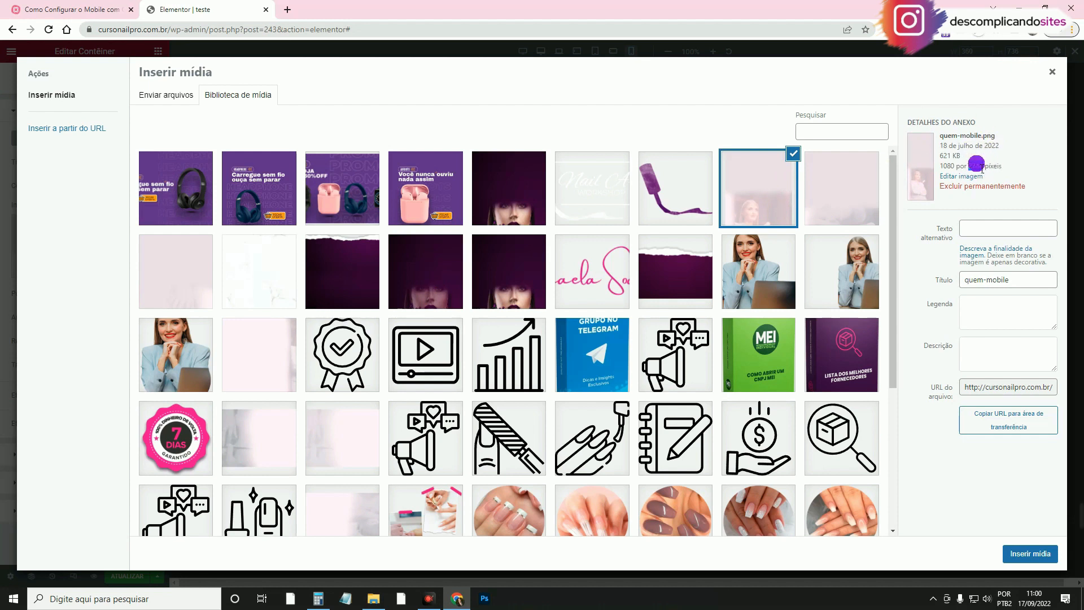
{"action": "scroll", "coordinate": [726, 291], "scroll_direction": "down", "scroll_amount": 3}
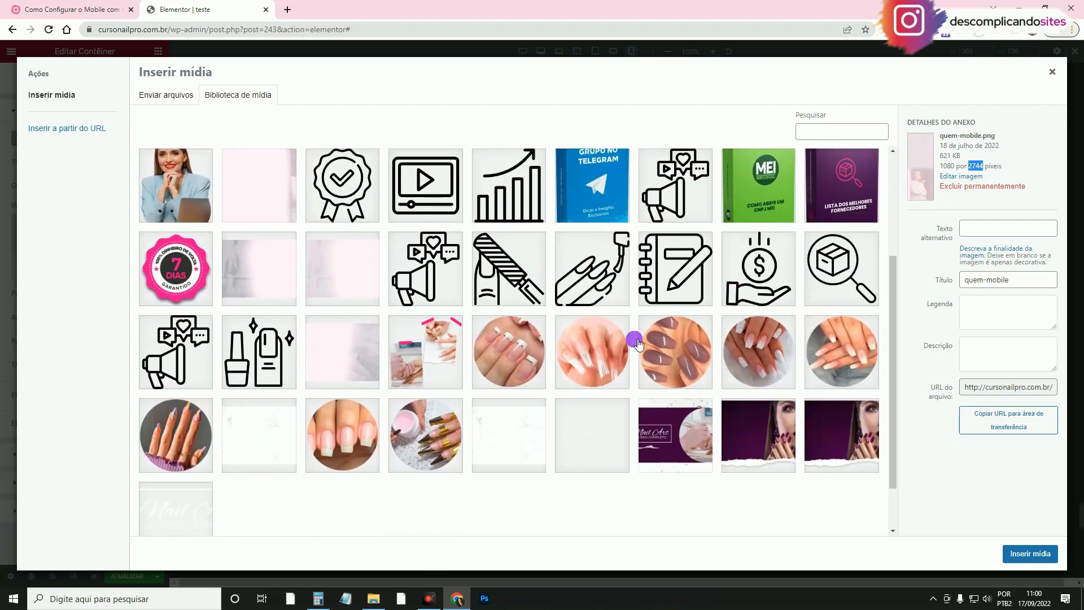
{"action": "scroll", "coordinate": [636, 342], "scroll_direction": "up", "scroll_amount": 2}
{"action": "scroll", "coordinate": [621, 346], "scroll_direction": "up", "scroll_amount": 1}
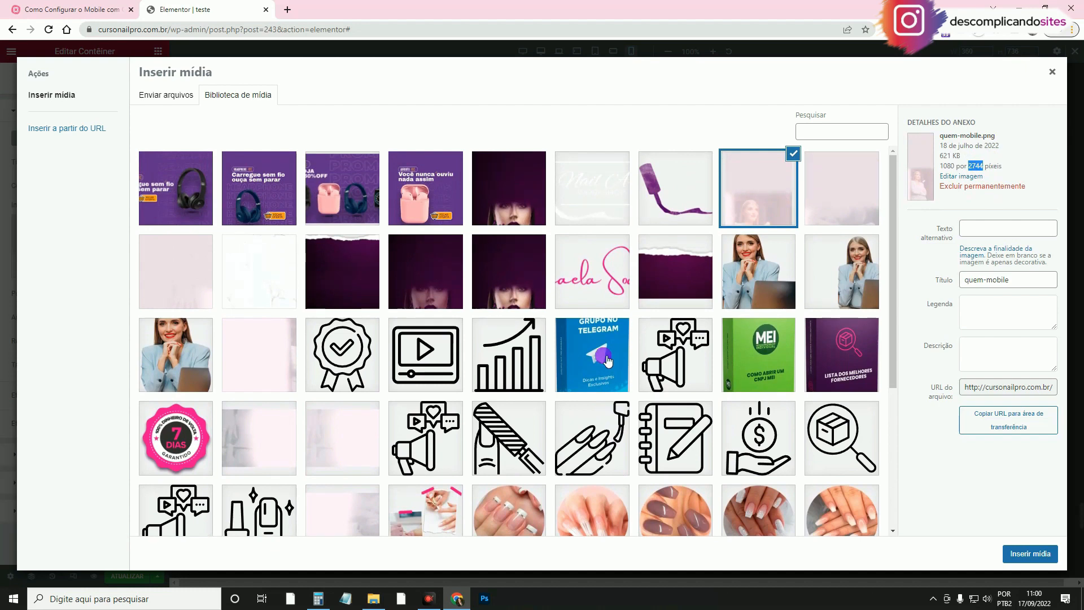
Try qmm4.png as the "Conheça sua professora" section's background image in the Celular view and check the result.
{"action": "left_click", "coordinate": [277, 343]}
{"action": "left_click", "coordinate": [1017, 553]}
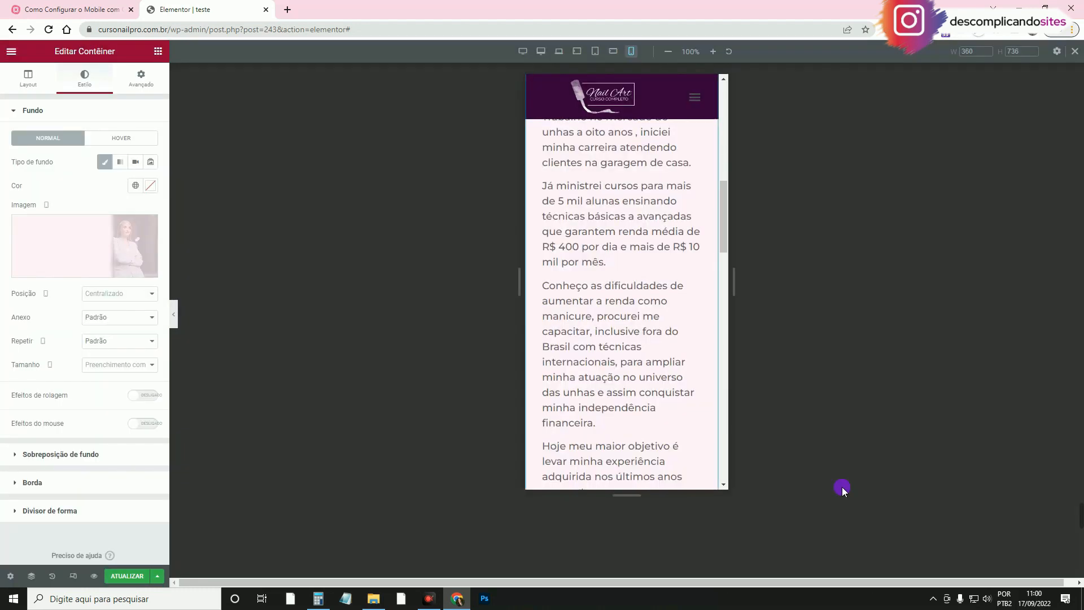
{"action": "scroll", "coordinate": [652, 326], "scroll_direction": "down", "scroll_amount": 7}
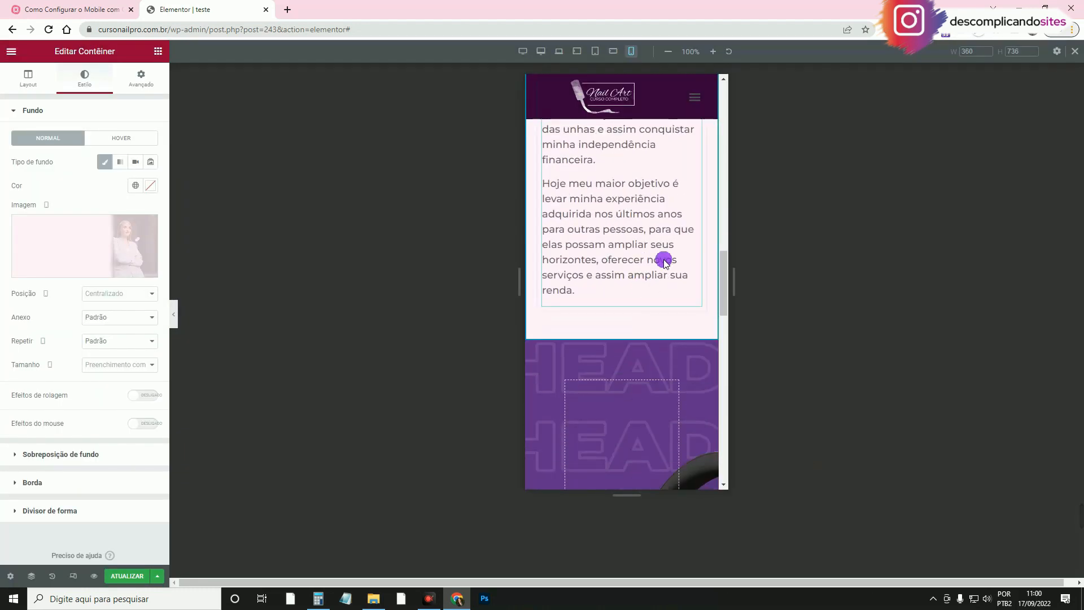
{"action": "scroll", "coordinate": [684, 336], "scroll_direction": "up", "scroll_amount": 2}
Set the section's Celular background image back to quem-mobile.png and review the photo and text over it.
{"action": "left_click", "coordinate": [113, 246]}
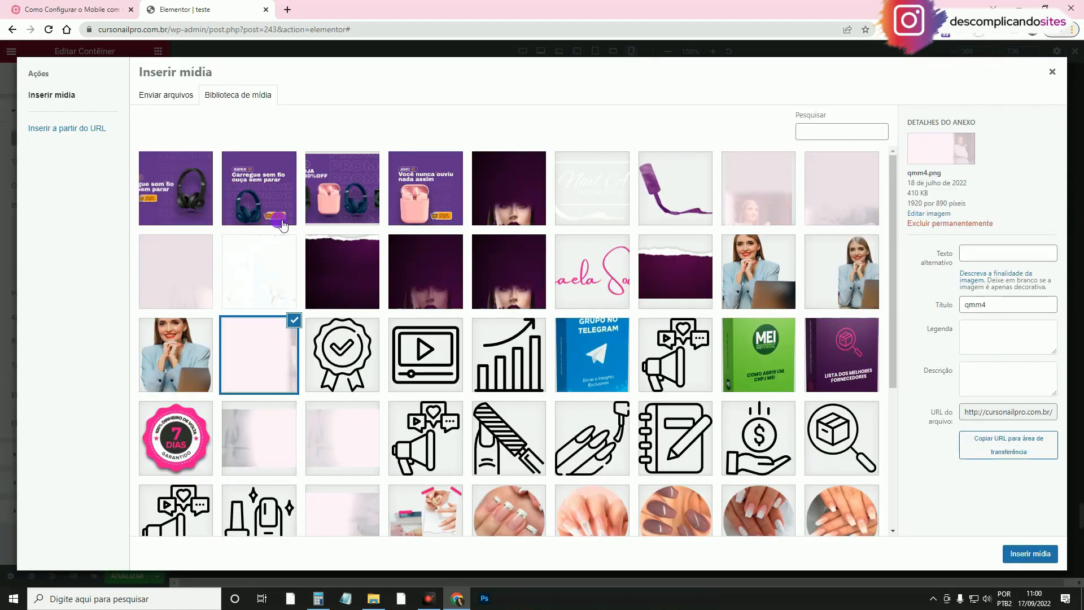
{"action": "left_click", "coordinate": [771, 182]}
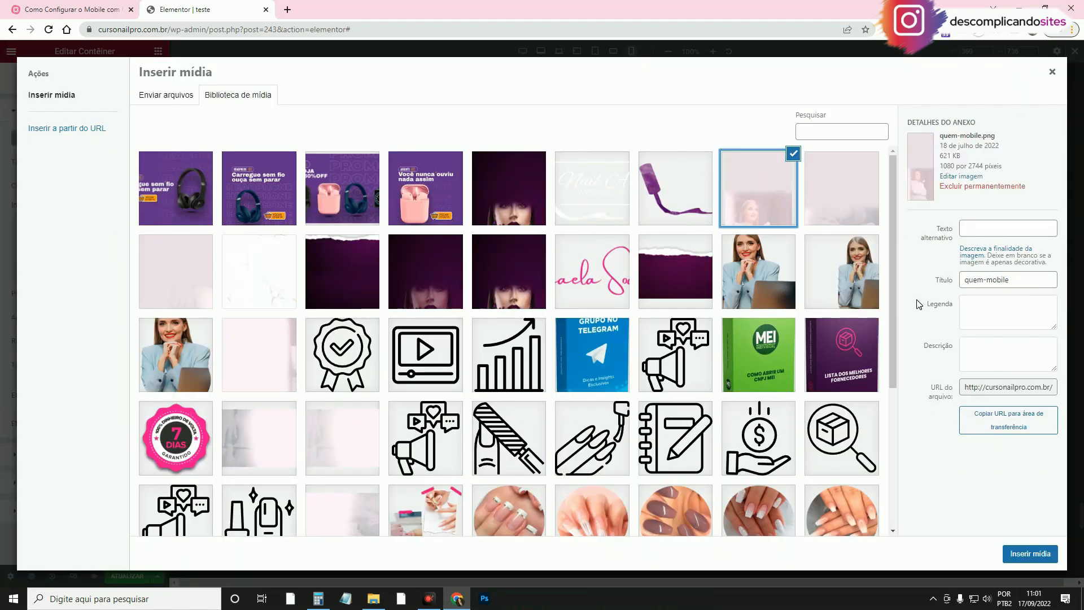
{"action": "left_click", "coordinate": [1042, 549]}
{"action": "scroll", "coordinate": [649, 334], "scroll_direction": "up", "scroll_amount": 5}
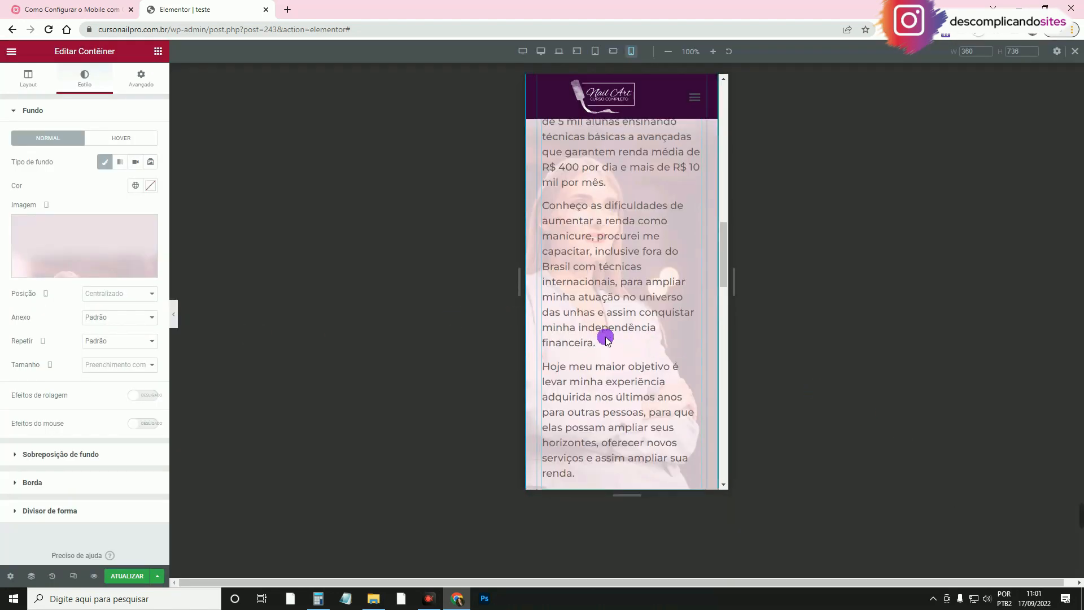
{"action": "scroll", "coordinate": [634, 358], "scroll_direction": "up", "scroll_amount": 6}
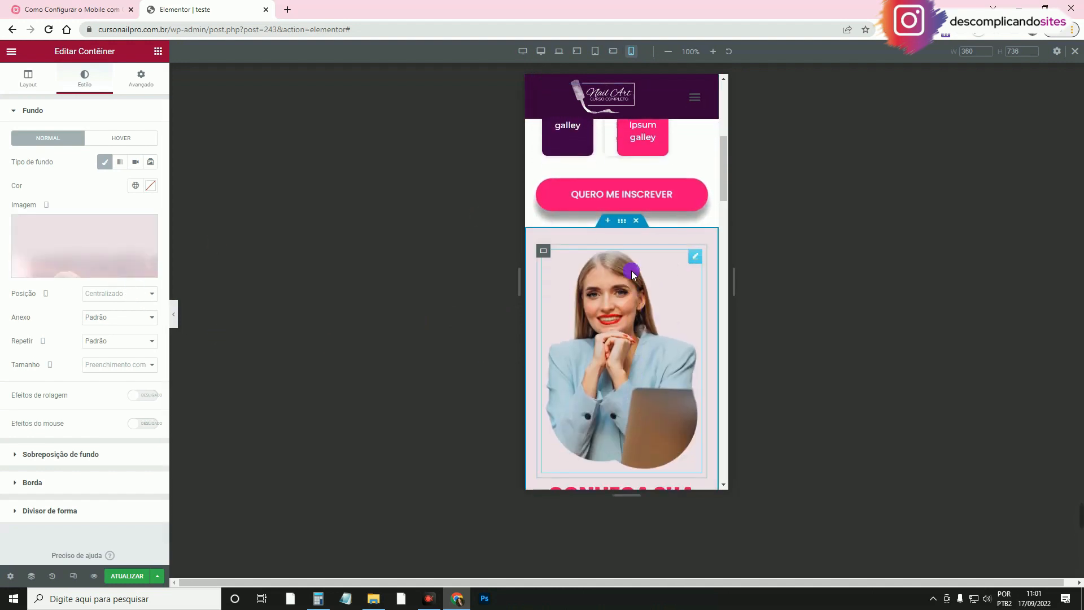
{"action": "scroll", "coordinate": [656, 297], "scroll_direction": "down", "scroll_amount": 10}
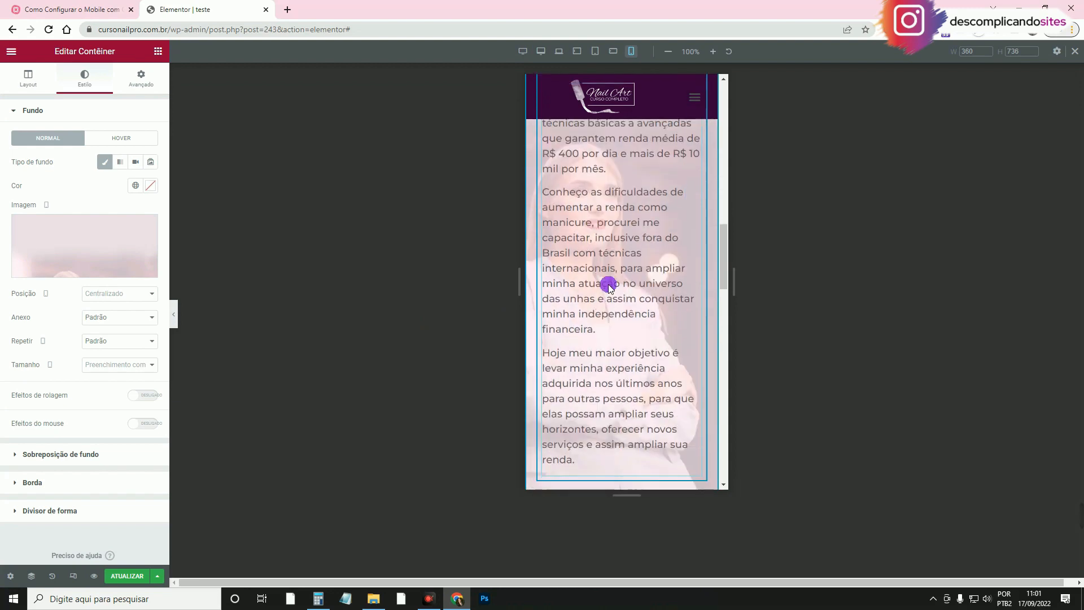
Check the "Conheça sua professora" section's background in the desktop view and update the page.
{"action": "left_click", "coordinate": [544, 52]}
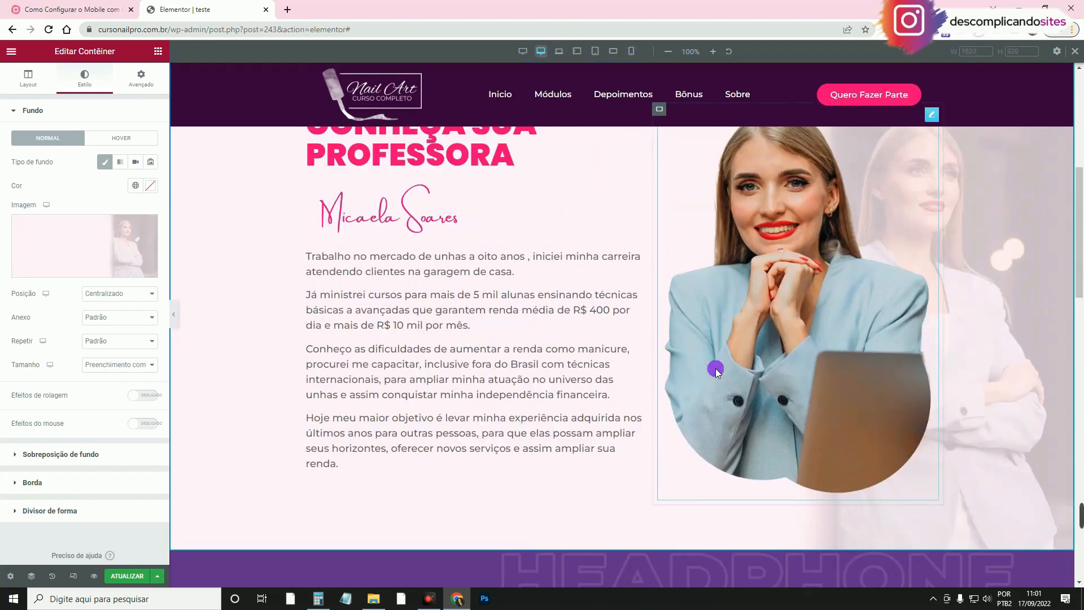
{"action": "scroll", "coordinate": [903, 339], "scroll_direction": "down", "scroll_amount": 3}
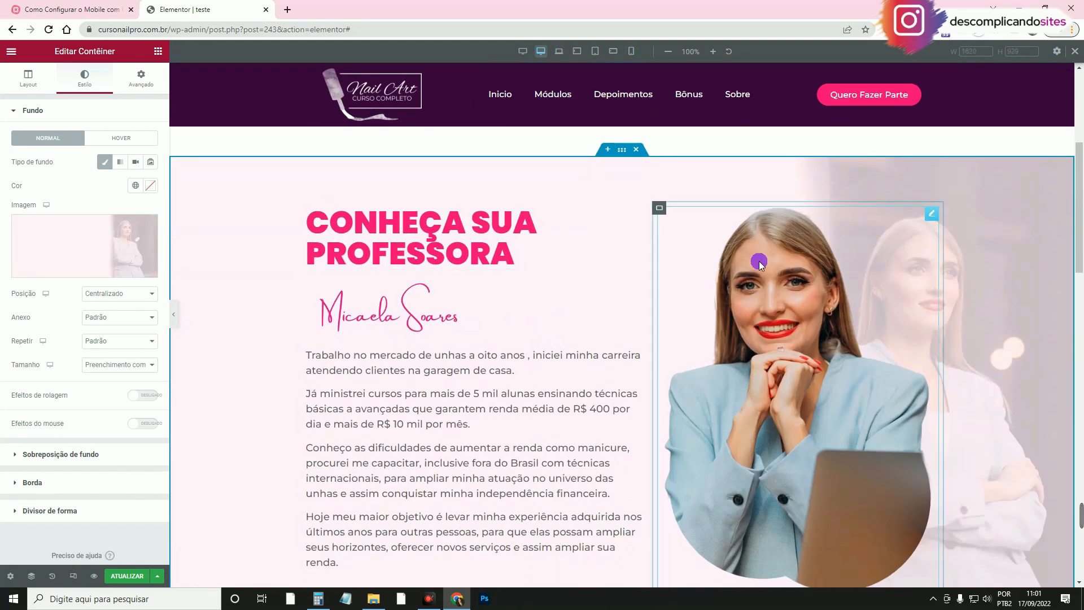
{"action": "scroll", "coordinate": [492, 276], "scroll_direction": "down", "scroll_amount": 6}
{"action": "scroll", "coordinate": [486, 274], "scroll_direction": "down", "scroll_amount": 1}
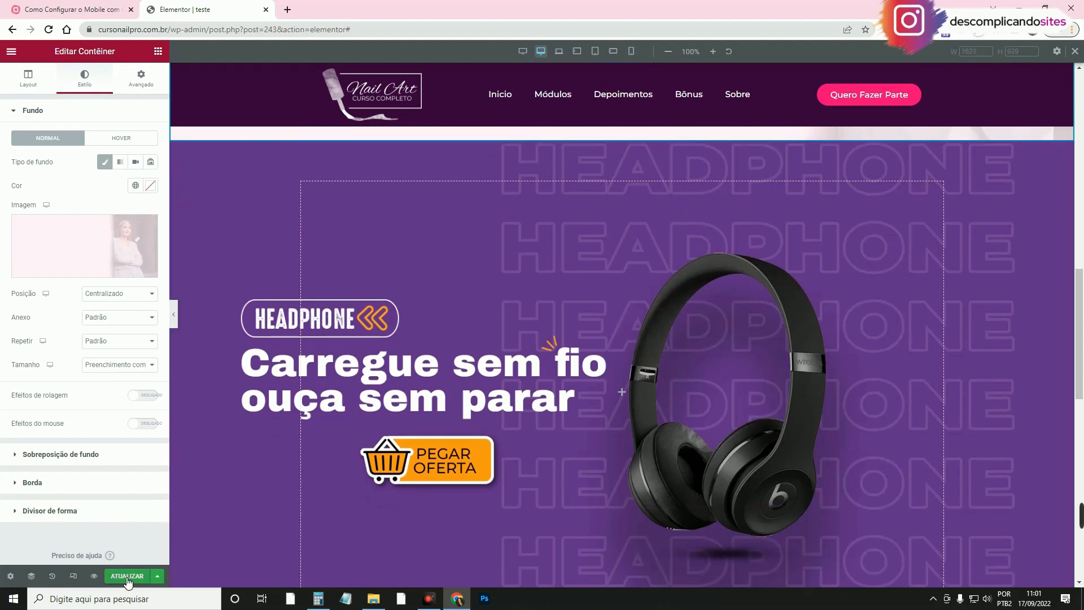
Preview the headphone banner section in the desktop view with the editing panel hidden.
{"action": "left_click", "coordinate": [173, 314]}
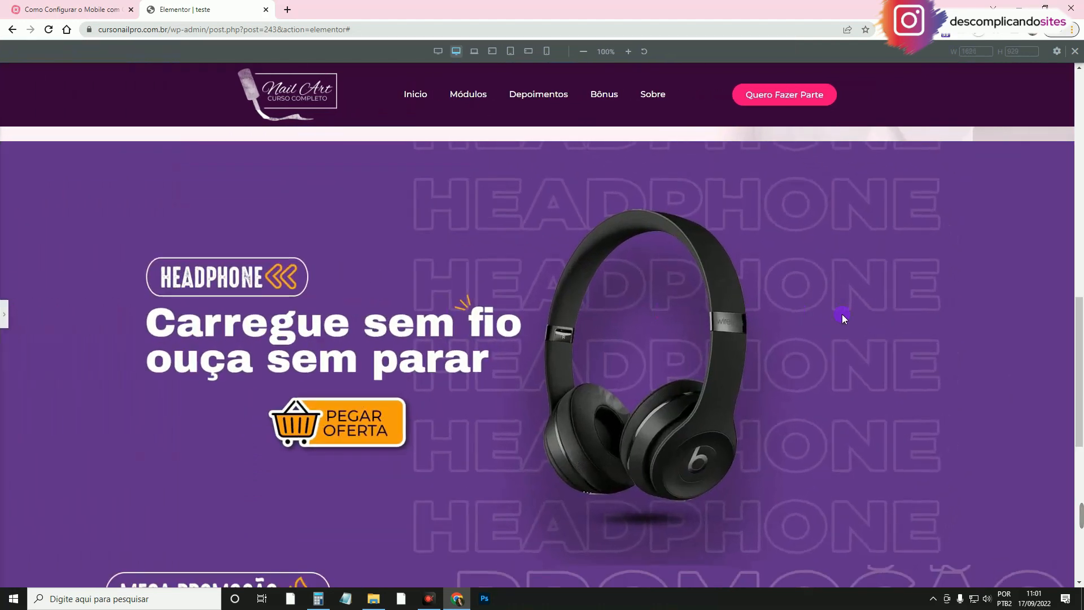
{"action": "scroll", "coordinate": [219, 269], "scroll_direction": "up", "scroll_amount": 3}
{"action": "scroll", "coordinate": [219, 270], "scroll_direction": "down", "scroll_amount": 4}
{"action": "left_click", "coordinate": [12, 325]}
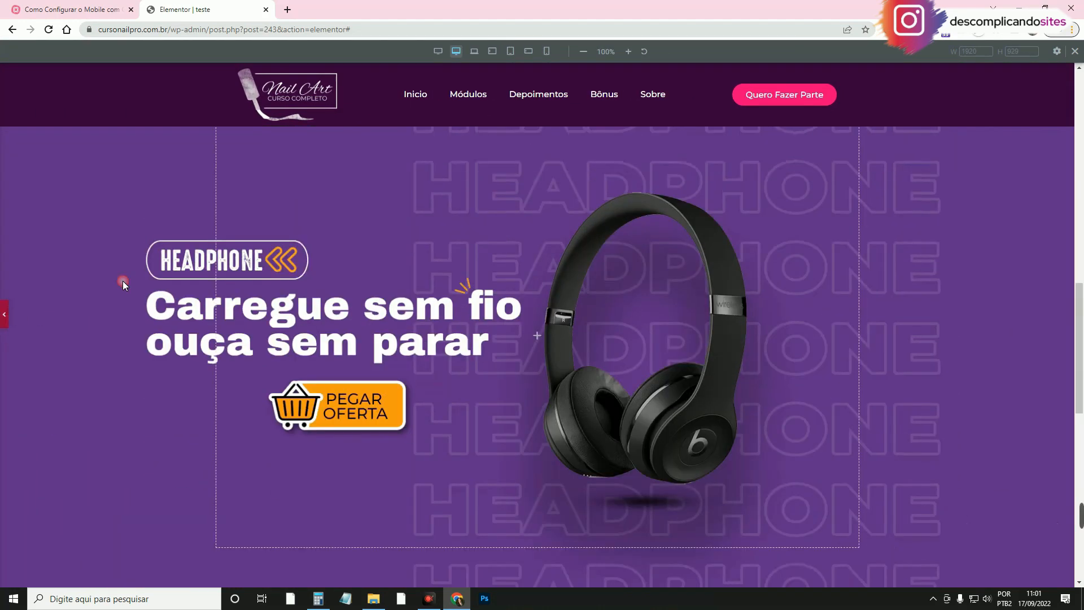
Try a much smaller minimum height for the headphone banner container in the Celular view, and return it to 750 px.
{"action": "left_click", "coordinate": [632, 51]}
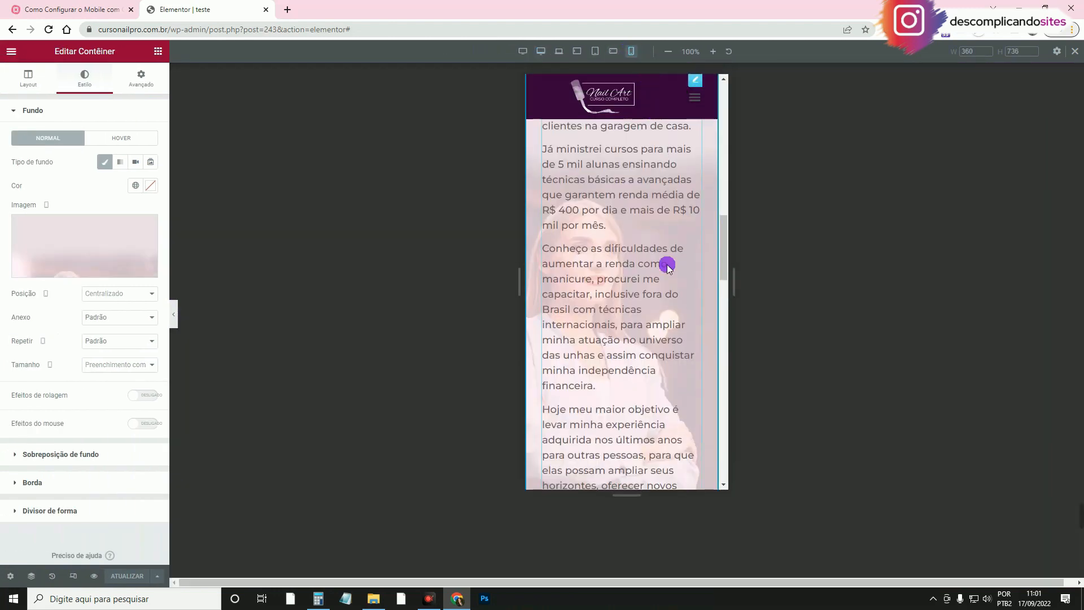
{"action": "scroll", "coordinate": [660, 314], "scroll_direction": "up", "scroll_amount": 6}
{"action": "scroll", "coordinate": [664, 319], "scroll_direction": "down", "scroll_amount": 4}
{"action": "scroll", "coordinate": [664, 320], "scroll_direction": "down", "scroll_amount": 10}
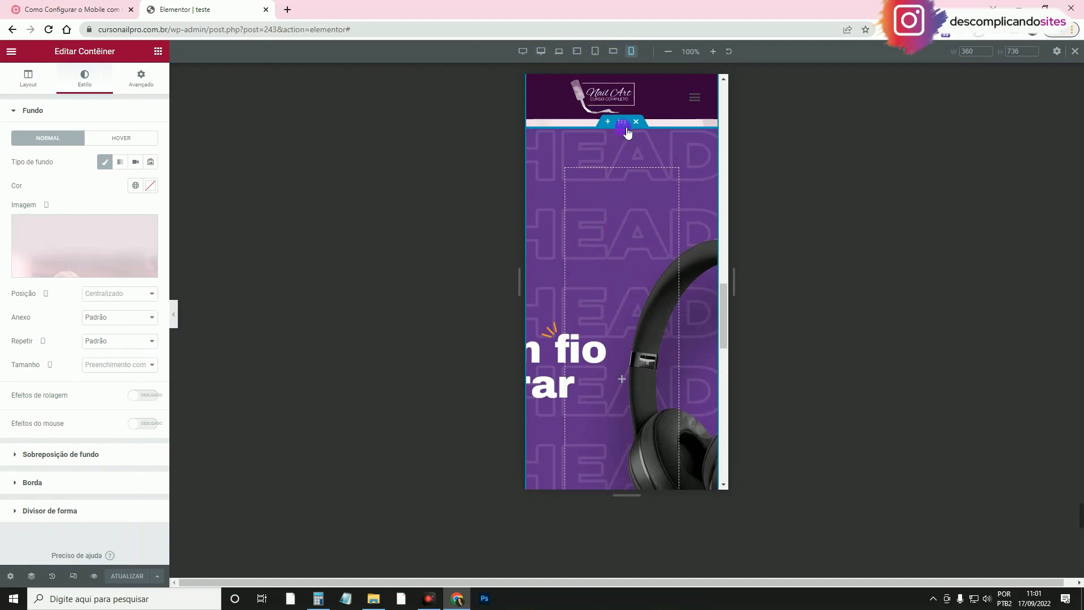
{"action": "left_click", "coordinate": [625, 125]}
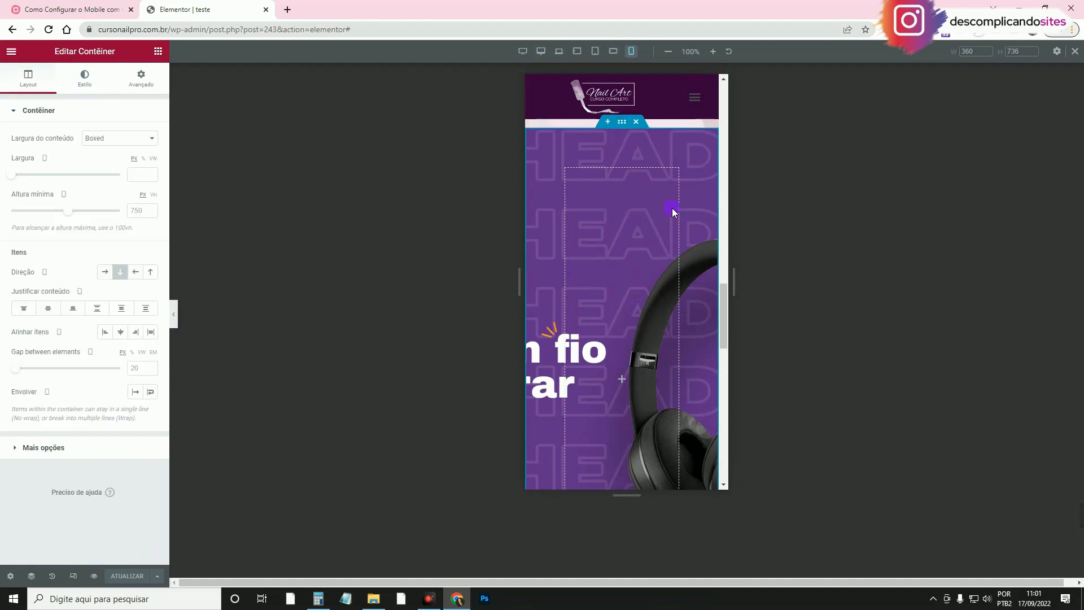
{"action": "left_click_drag", "start_coordinate": [72, 214], "coordinate": [20, 212]}
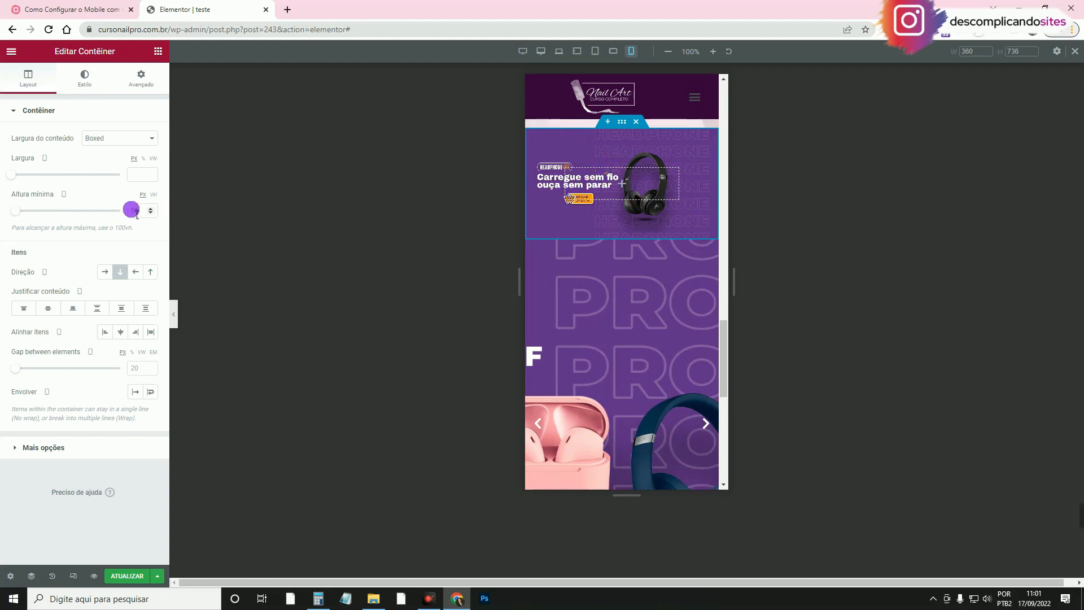
{"action": "type", "text": "750"}
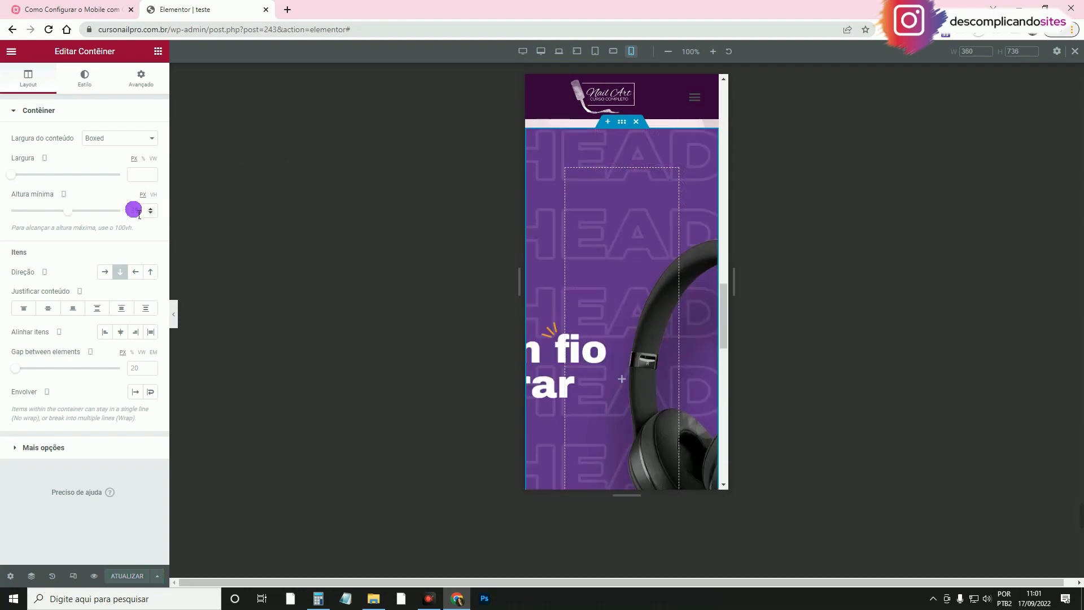
Set the headphone banner container's Celular background image to banner-mobile-33-online-shop.png from the media library.
{"action": "scroll", "coordinate": [565, 248], "scroll_direction": "down", "scroll_amount": 3}
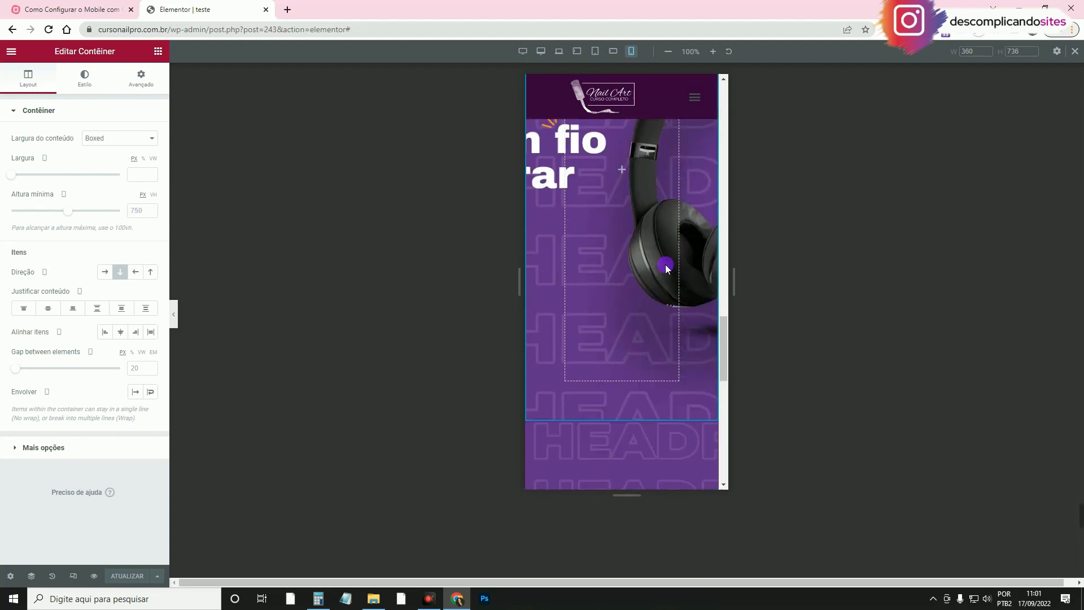
{"action": "scroll", "coordinate": [665, 266], "scroll_direction": "up", "scroll_amount": 4}
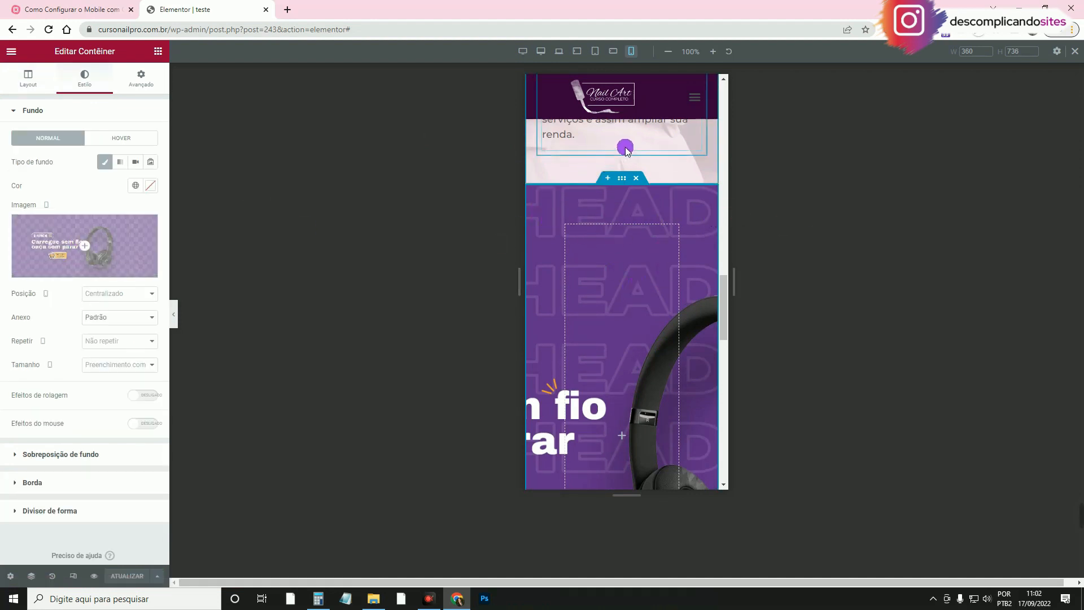
{"action": "scroll", "coordinate": [625, 151], "scroll_direction": "down", "scroll_amount": 4}
{"action": "scroll", "coordinate": [632, 340], "scroll_direction": "up", "scroll_amount": 4}
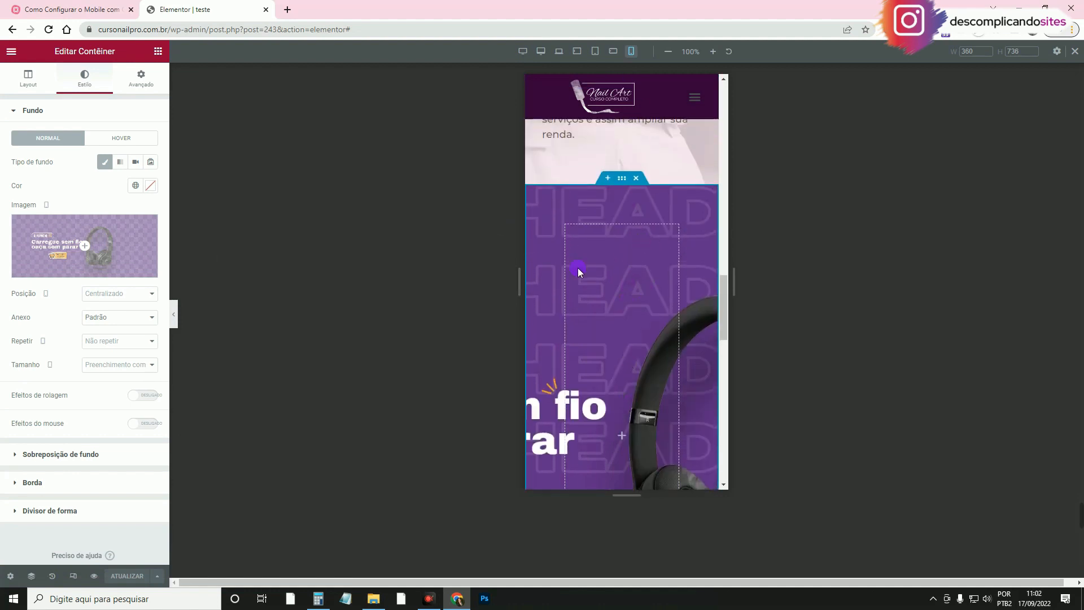
{"action": "mouse_move", "coordinate": [110, 268]}
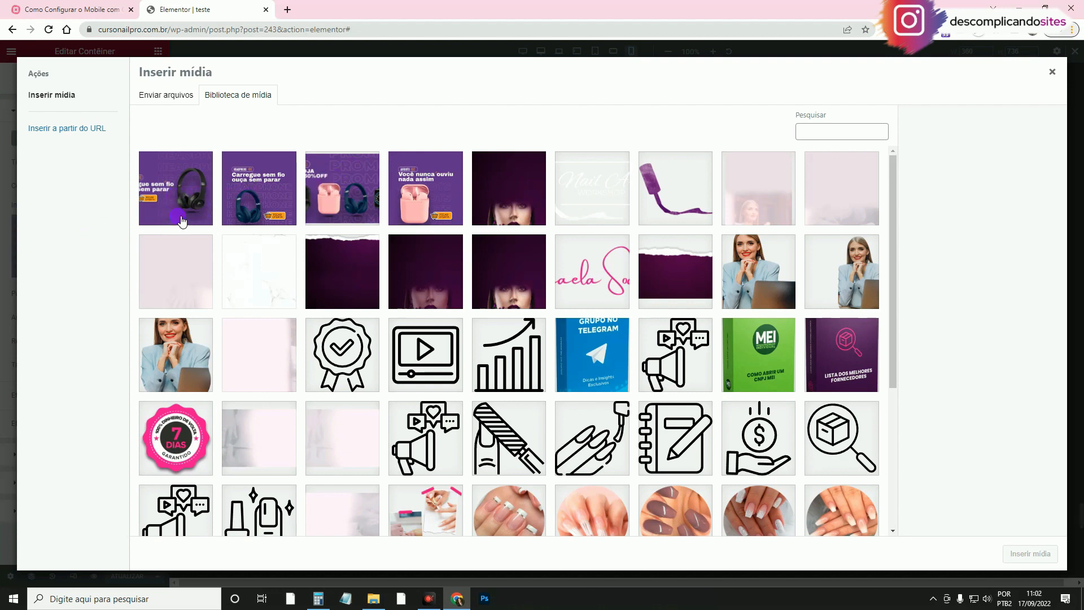
{"action": "left_click", "coordinate": [267, 189]}
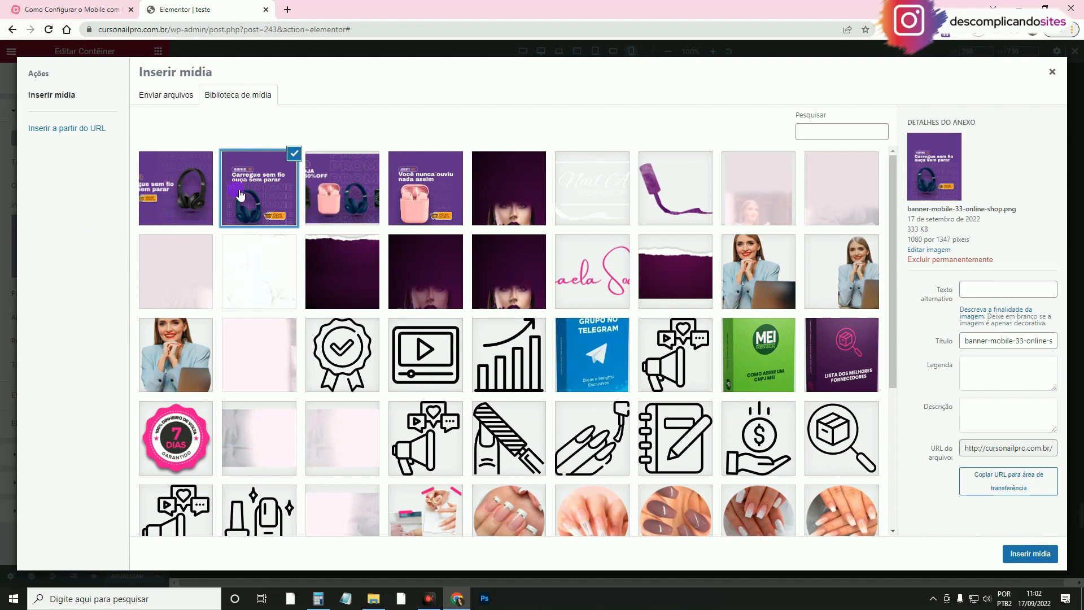
{"action": "left_click", "coordinate": [1029, 553]}
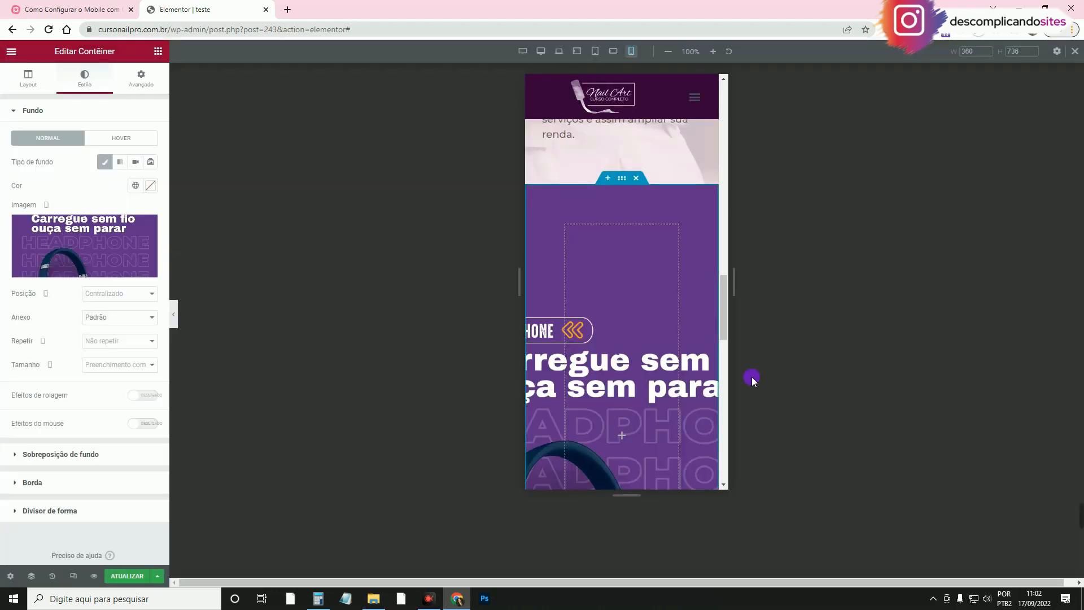
Reduce the headphone banner container's minimum height to 407 px in the Celular view and preview it with the panel hidden.
{"action": "scroll", "coordinate": [623, 331], "scroll_direction": "down", "scroll_amount": 5}
{"action": "scroll", "coordinate": [659, 301], "scroll_direction": "up", "scroll_amount": 6}
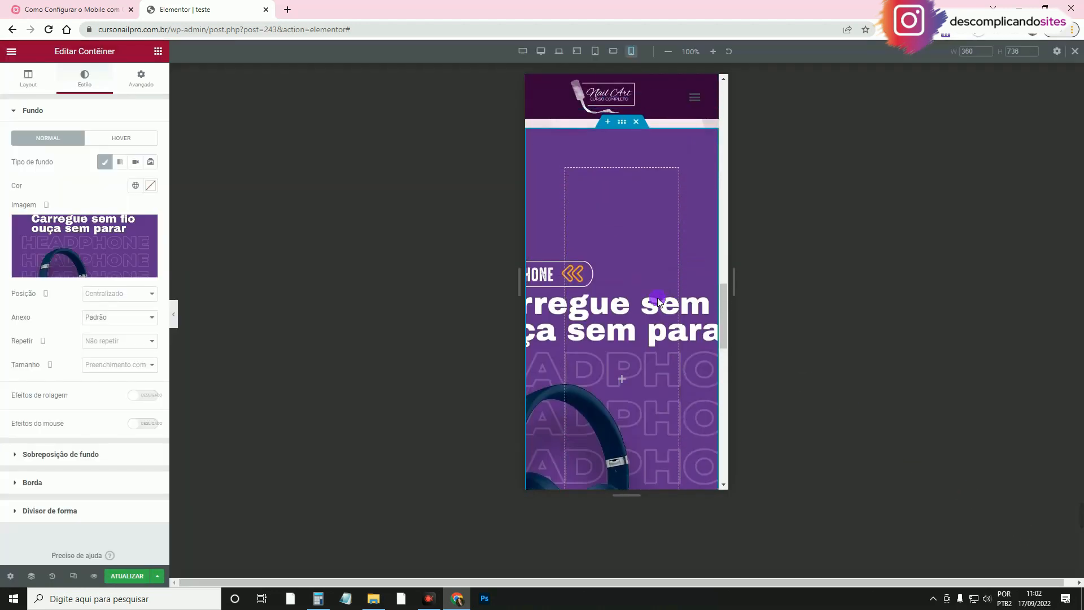
{"action": "left_click", "coordinate": [29, 79]}
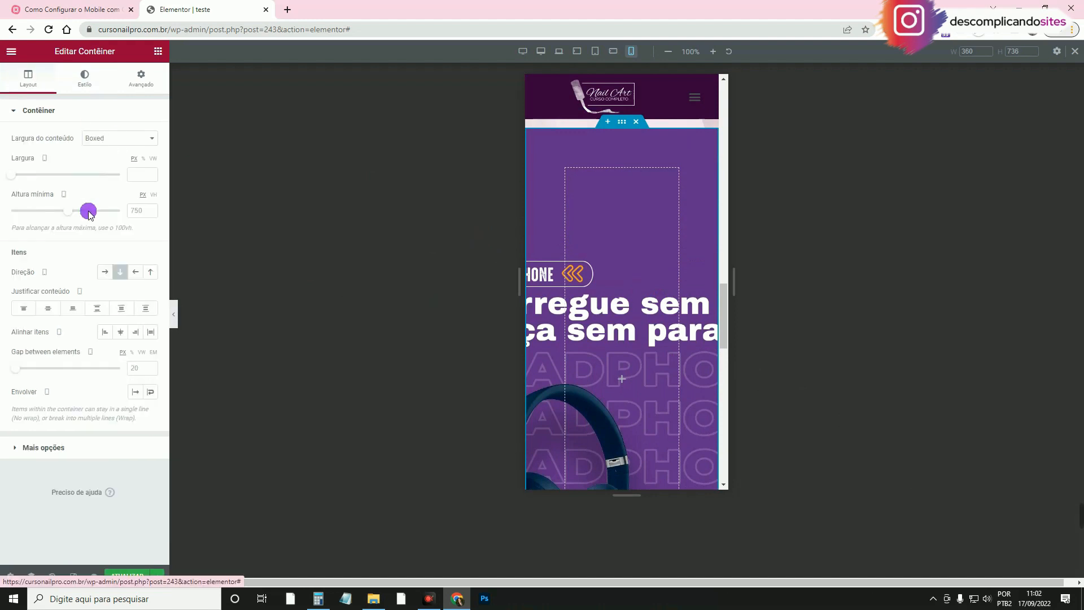
{"action": "left_click_drag", "start_coordinate": [71, 217], "coordinate": [37, 213]}
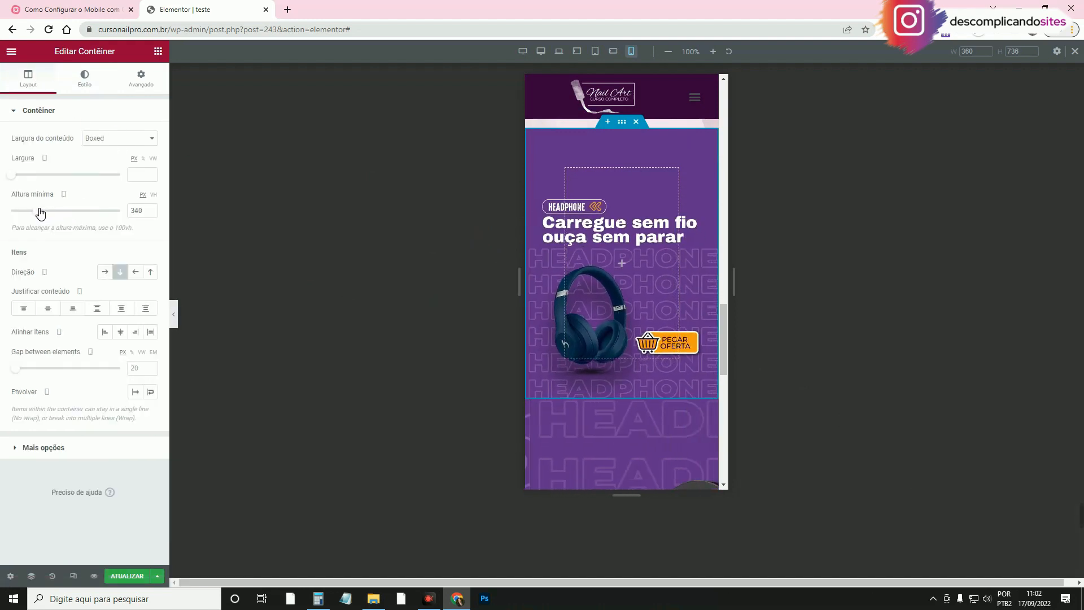
{"action": "left_click", "coordinate": [177, 316]}
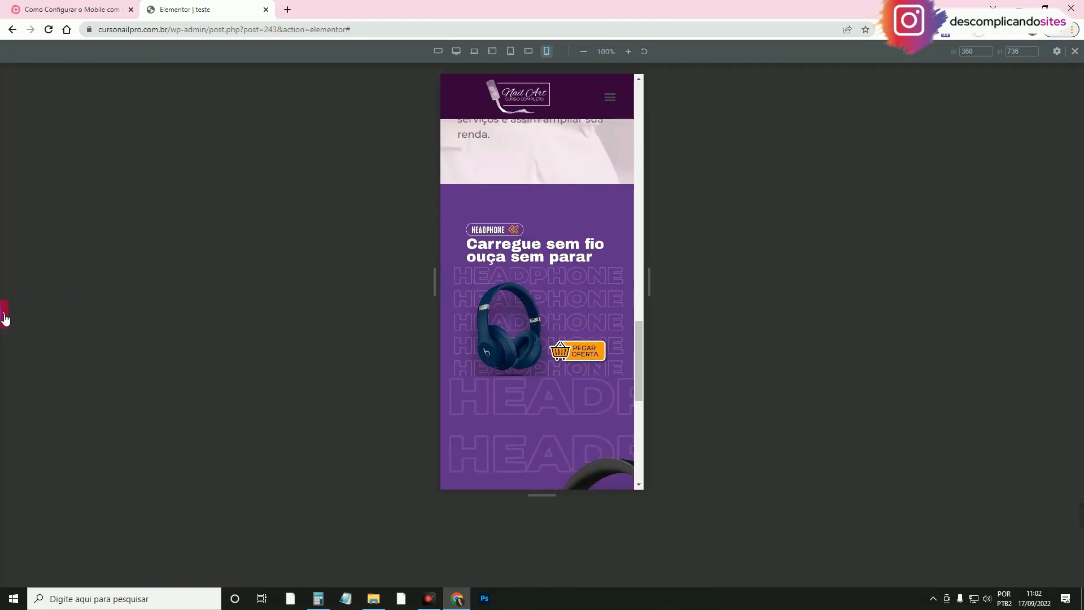
{"action": "left_click", "coordinate": [4, 313]}
{"action": "left_click_drag", "start_coordinate": [42, 210], "coordinate": [42, 211]}
{"action": "left_click", "coordinate": [179, 316]}
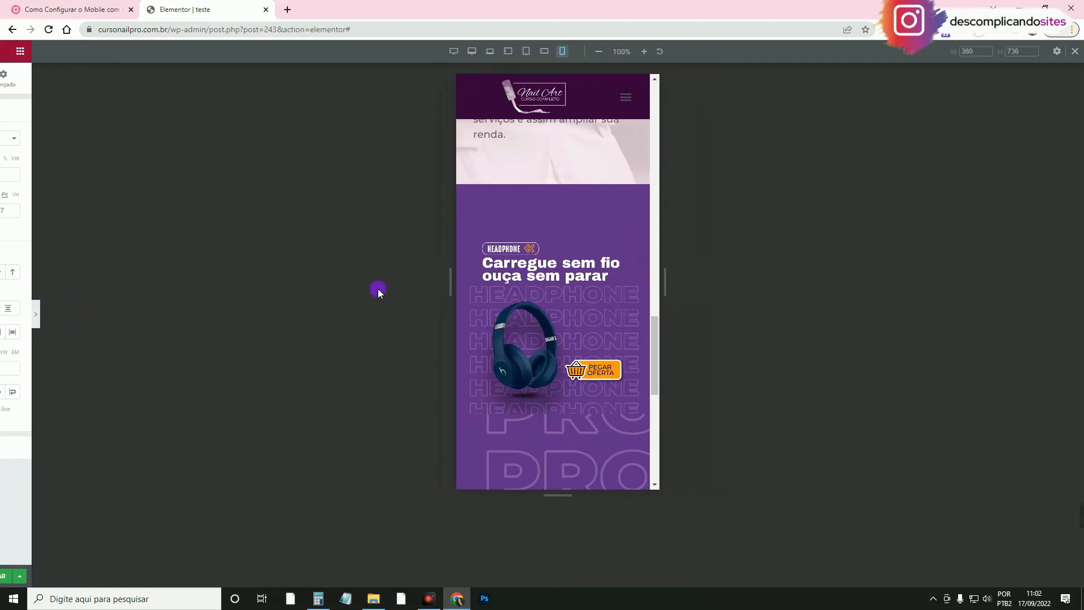
{"action": "scroll", "coordinate": [617, 261], "scroll_direction": "down", "scroll_amount": 2}
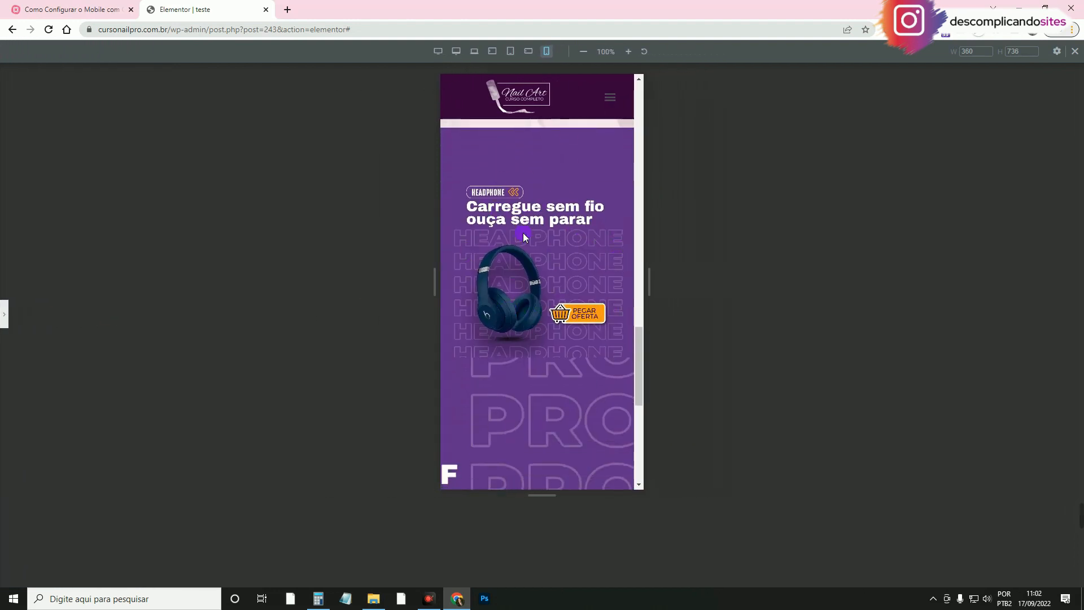
Bring back the editing panel, delete the headphone banner container above the slide carousel, and return to the desktop view.
{"action": "left_click", "coordinate": [7, 316]}
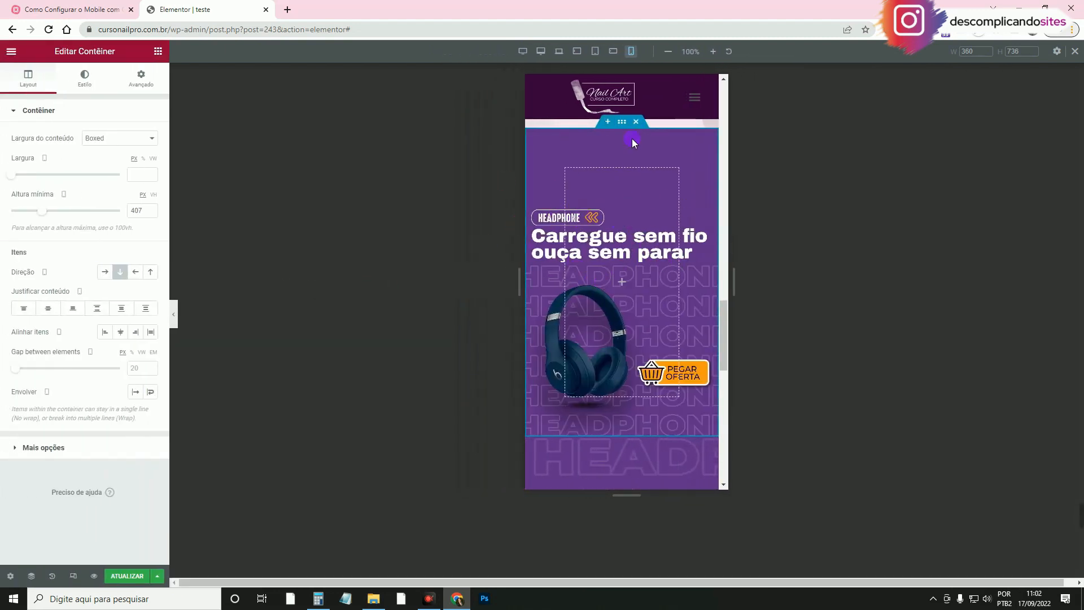
{"action": "left_click", "coordinate": [637, 123]}
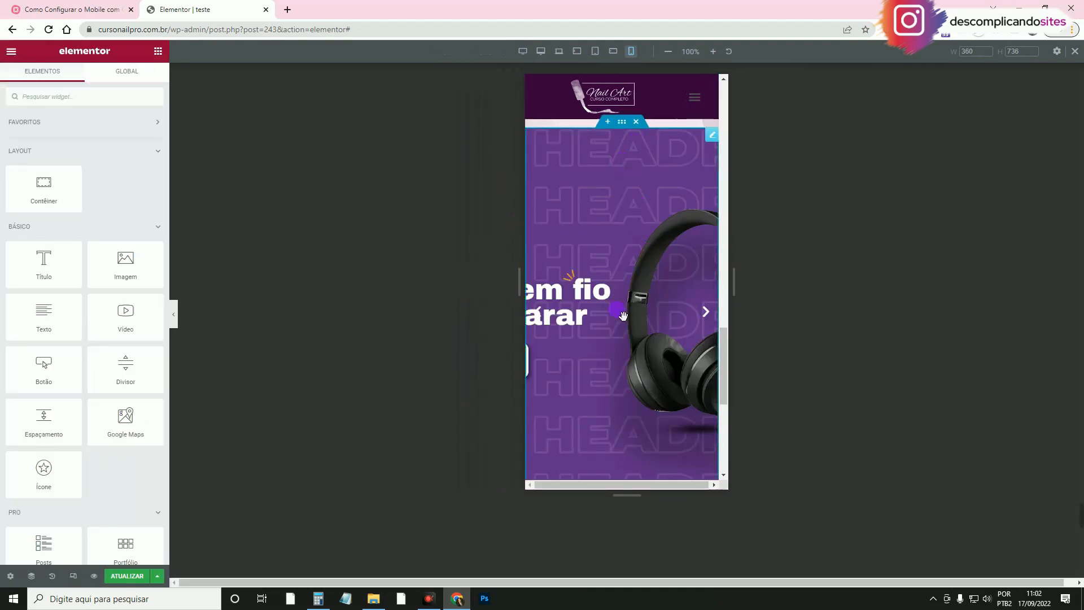
{"action": "left_click", "coordinate": [540, 50]}
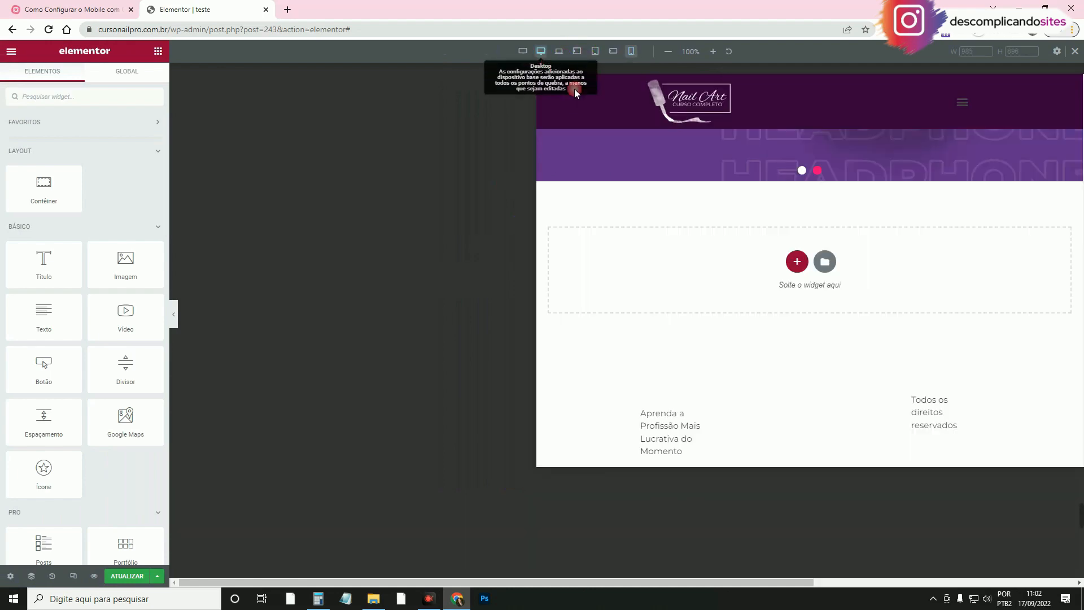
Open the settings of the slide carousel in the desktop view and switch to the Celular view.
{"action": "scroll", "coordinate": [716, 275], "scroll_direction": "up", "scroll_amount": 4}
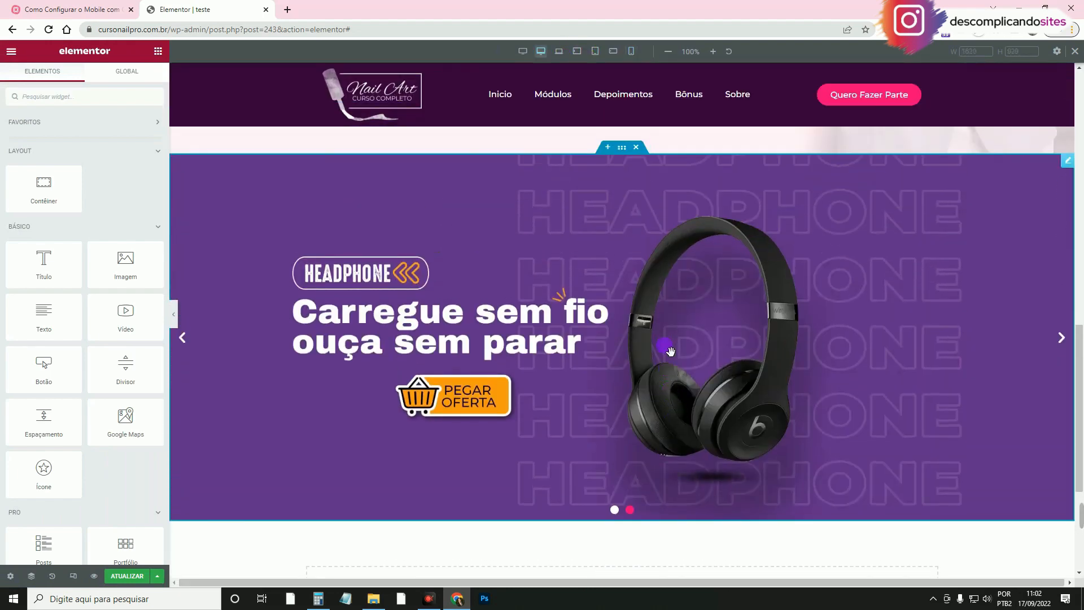
{"action": "left_click", "coordinate": [1061, 337]}
{"action": "left_click", "coordinate": [631, 50]}
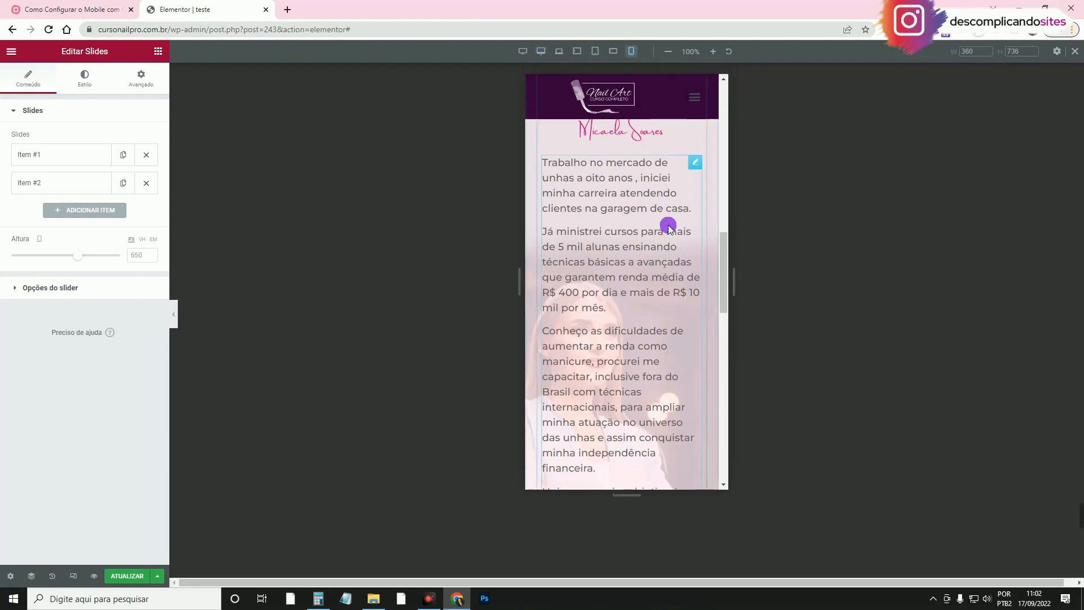
Try a 161 px Celular height for the slide carousel with the panel hidden, and set the height to 436 px.
{"action": "scroll", "coordinate": [667, 227], "scroll_direction": "down", "scroll_amount": 8}
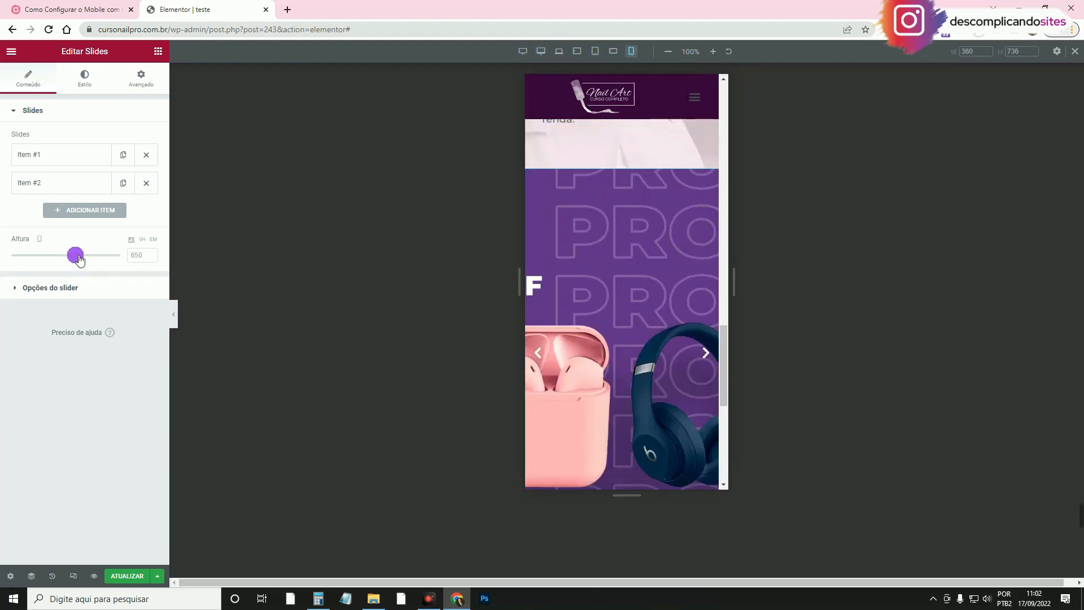
{"action": "left_click_drag", "start_coordinate": [78, 258], "coordinate": [17, 271]}
{"action": "left_click", "coordinate": [175, 318]}
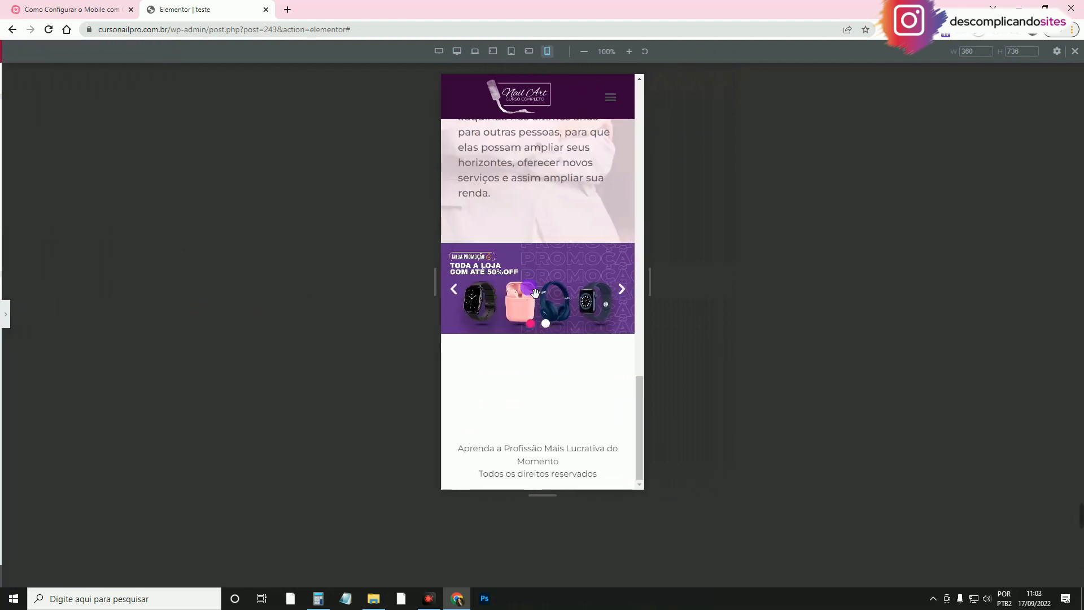
{"action": "left_click", "coordinate": [625, 289]}
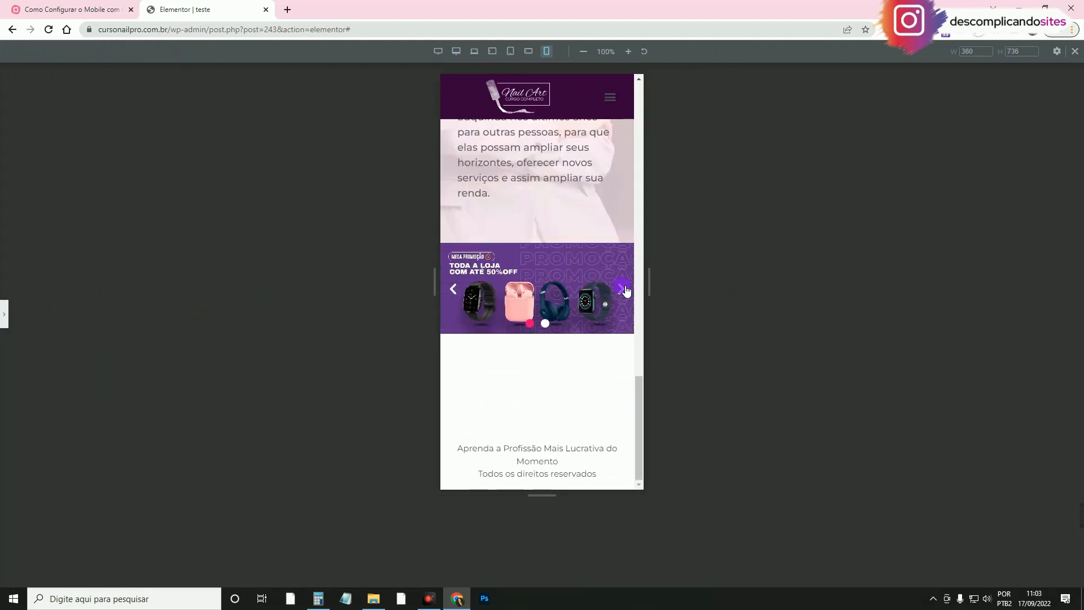
{"action": "left_click", "coordinate": [624, 290]}
{"action": "left_click", "coordinate": [624, 290]}
{"action": "left_click", "coordinate": [6, 317]}
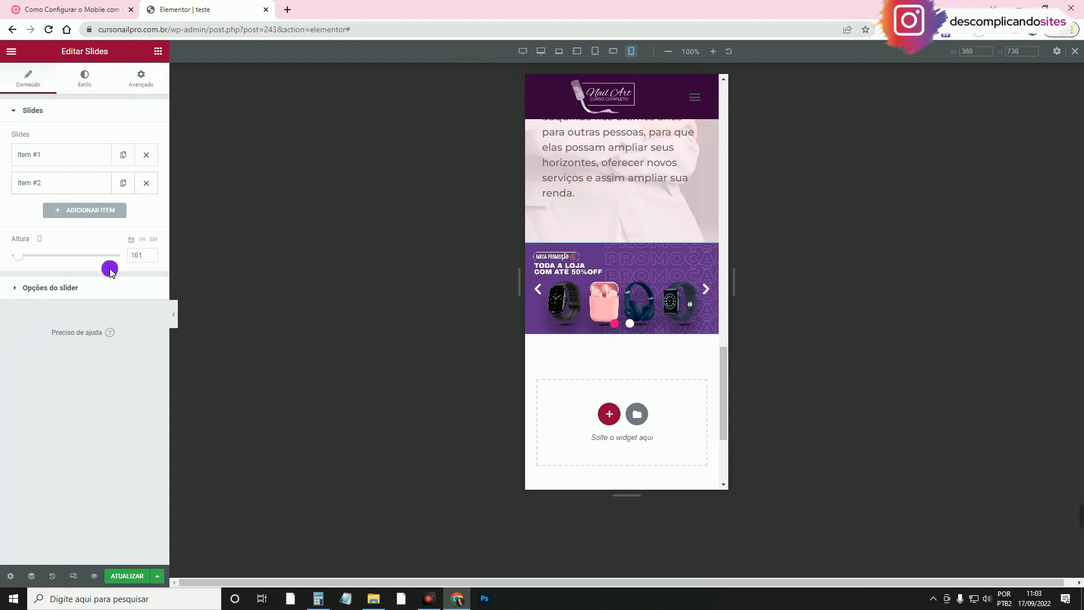
{"action": "left_click_drag", "start_coordinate": [19, 255], "coordinate": [54, 263]}
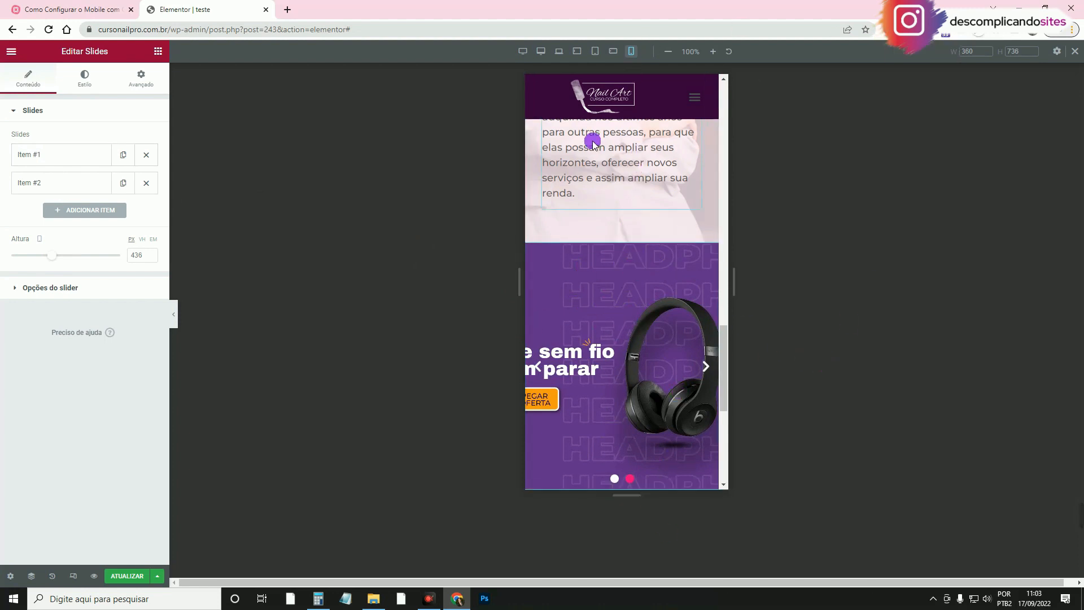
Try the pink Airdots mobile banner as the first slide's image, and compare it in the Celular and desktop views.
{"action": "left_click", "coordinate": [91, 153]}
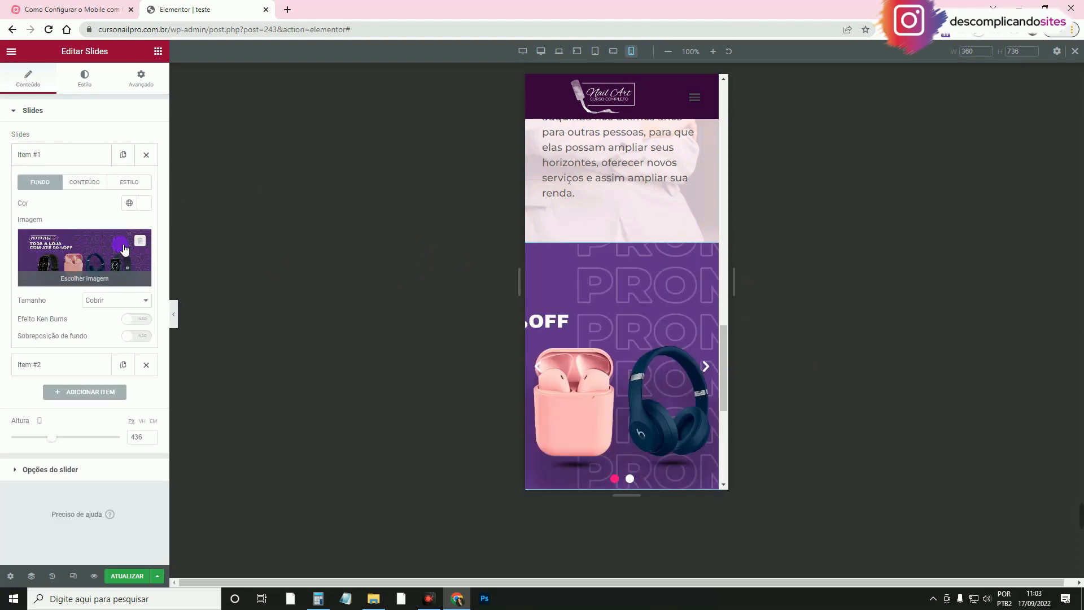
{"action": "left_click", "coordinate": [124, 250]}
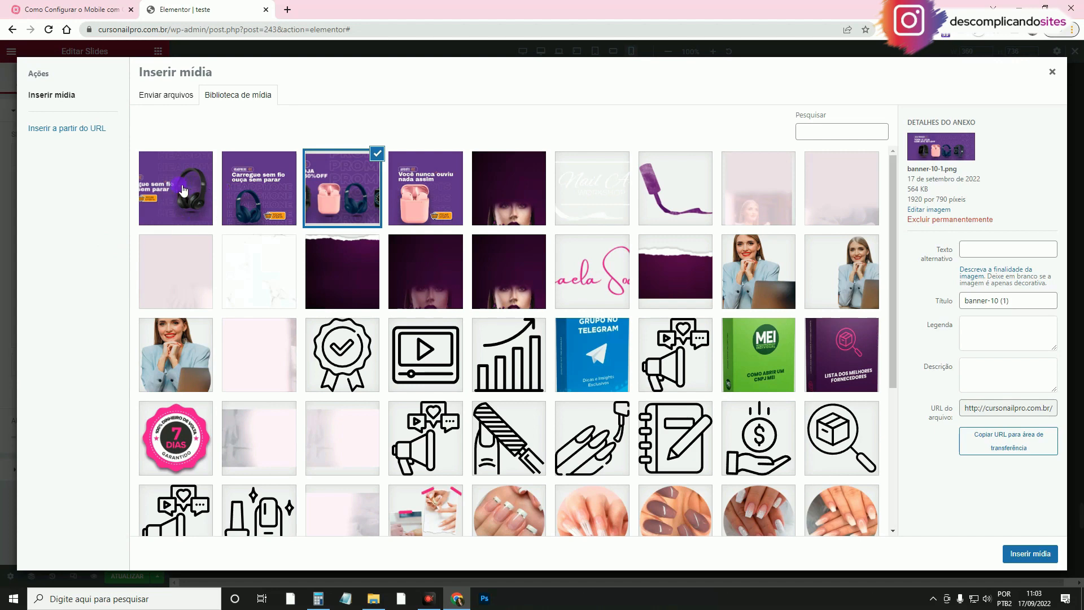
{"action": "left_click", "coordinate": [426, 188]}
{"action": "left_click", "coordinate": [1030, 553]}
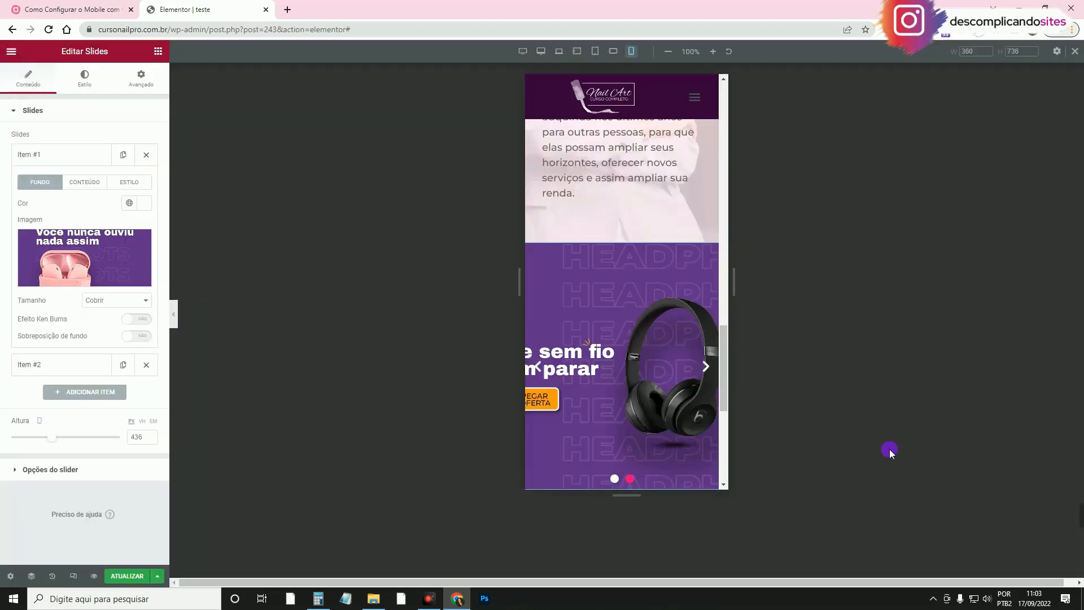
{"action": "scroll", "coordinate": [685, 350], "scroll_direction": "down", "scroll_amount": 2}
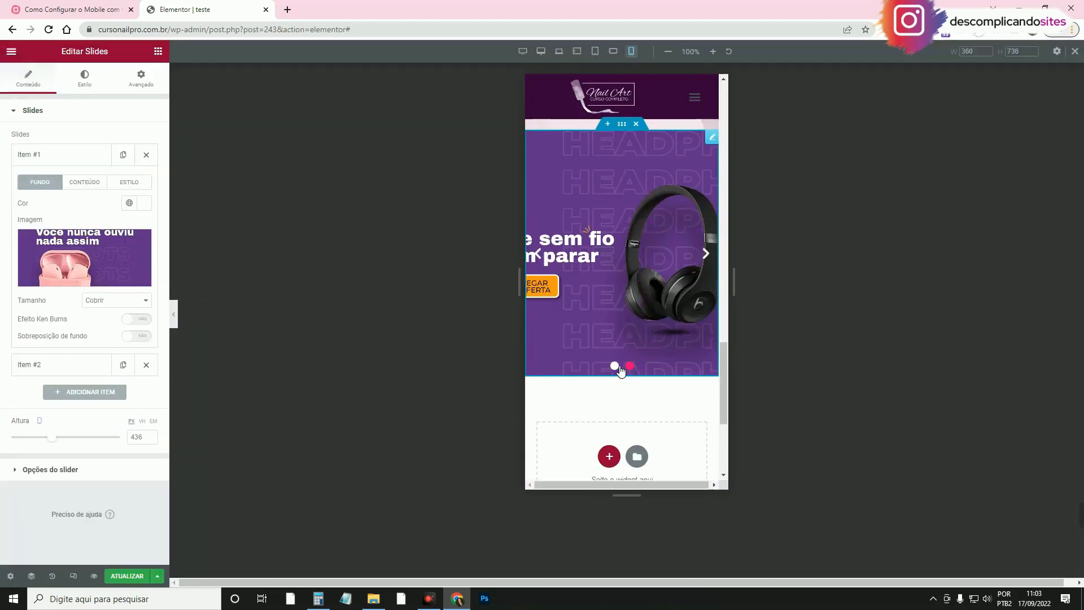
{"action": "left_click", "coordinate": [617, 367]}
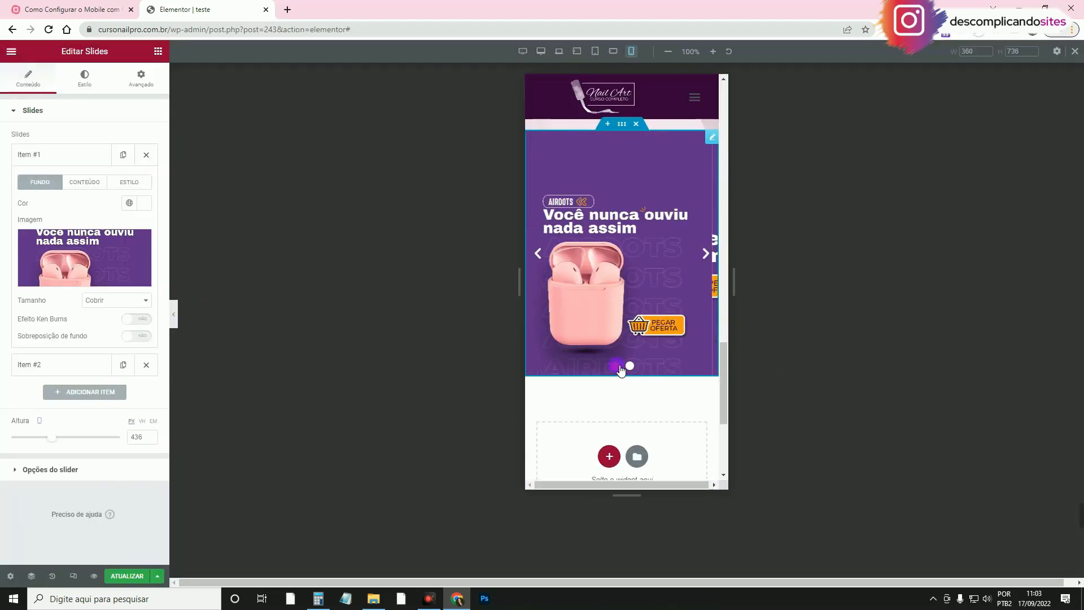
{"action": "left_click", "coordinate": [543, 51]}
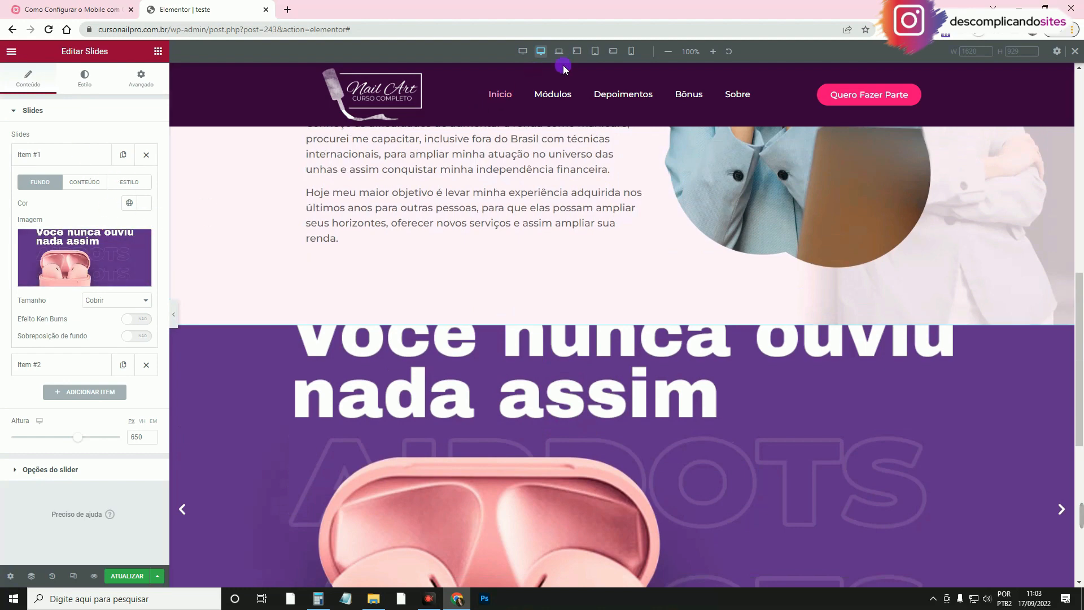
{"action": "left_click", "coordinate": [638, 52]}
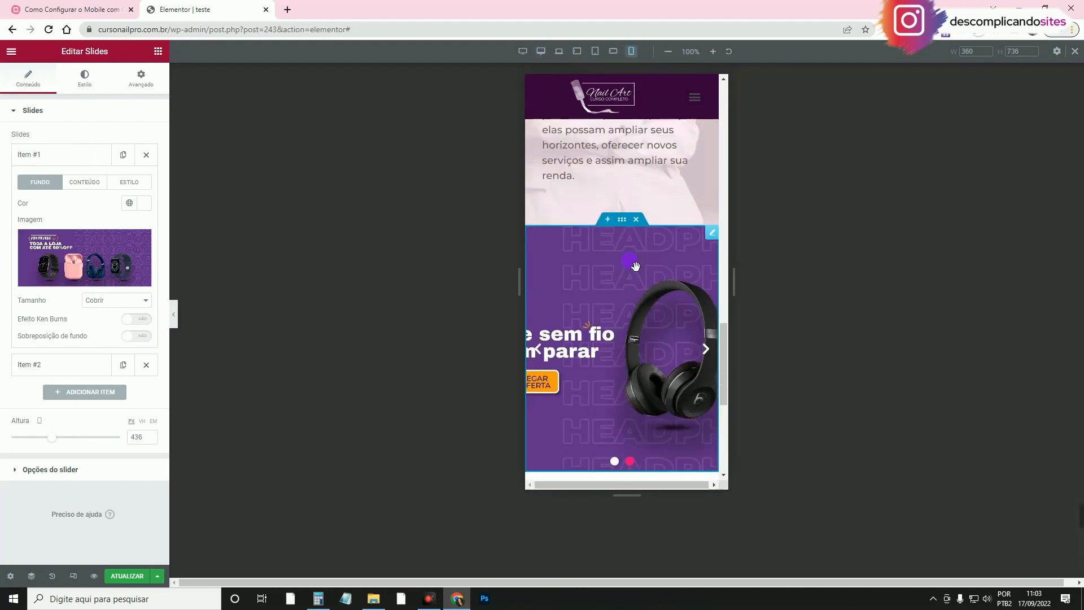
Duplicate the slide carousel's container and hide the upper copy on Tablet extra, Tablet, Celular extra and Celular.
{"action": "right_click", "coordinate": [572, 222]}
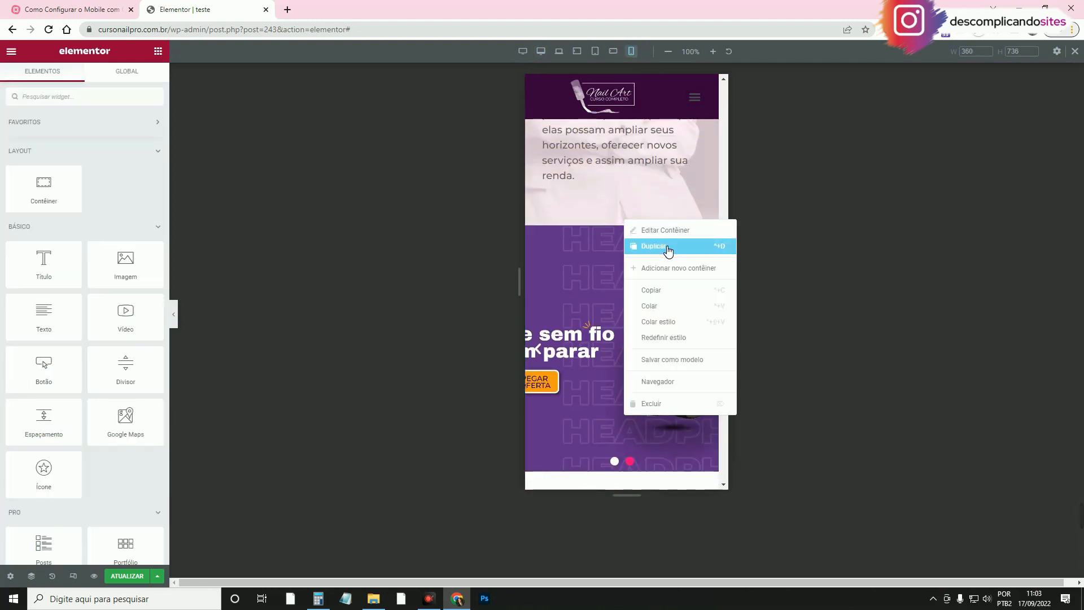
{"action": "left_click", "coordinate": [664, 246]}
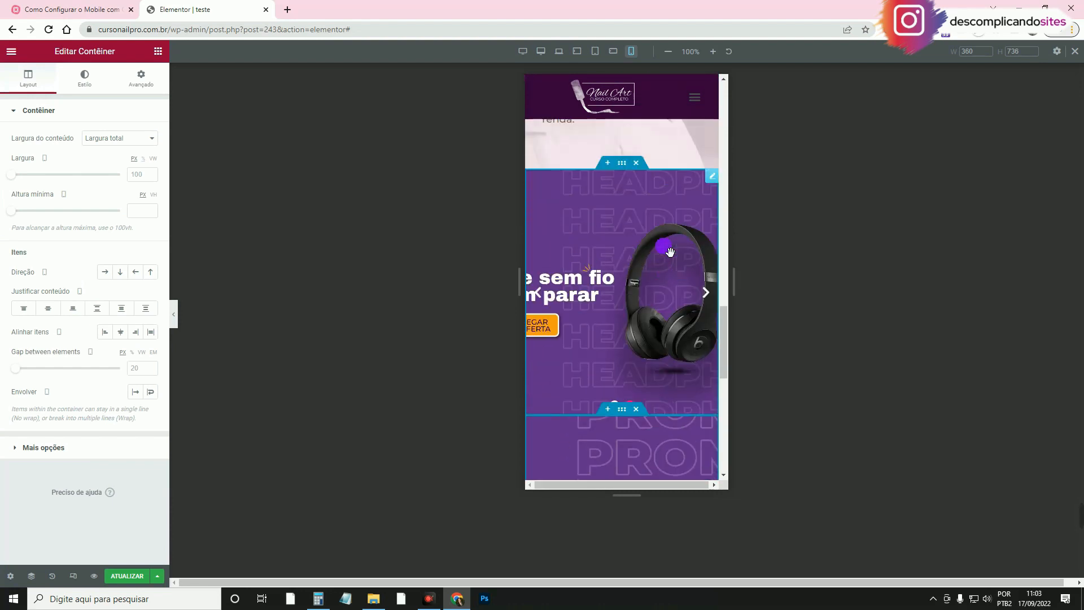
{"action": "left_click", "coordinate": [623, 165]}
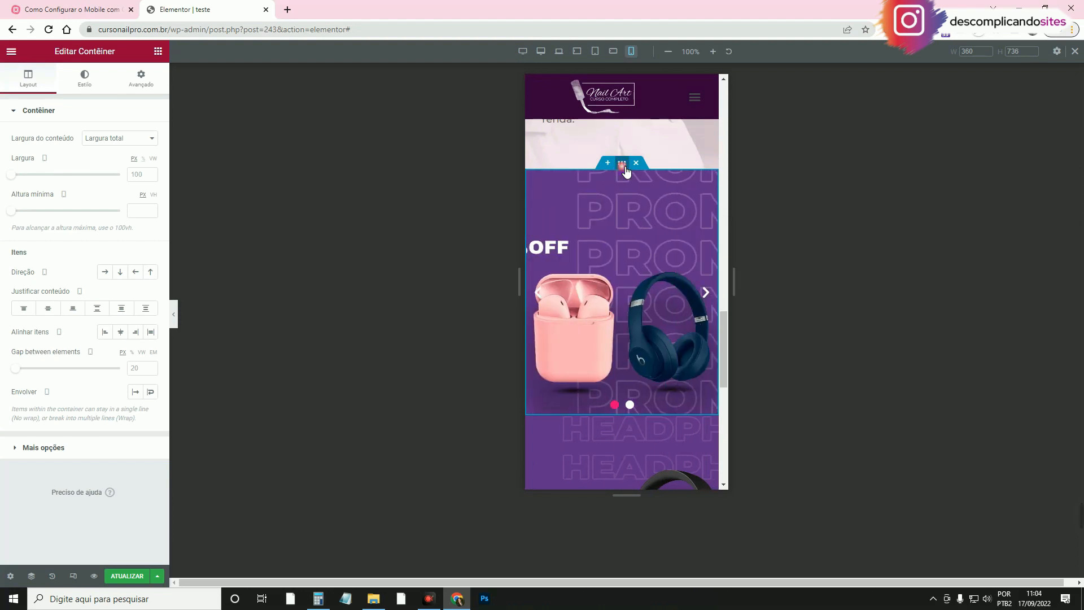
{"action": "left_click", "coordinate": [148, 76]}
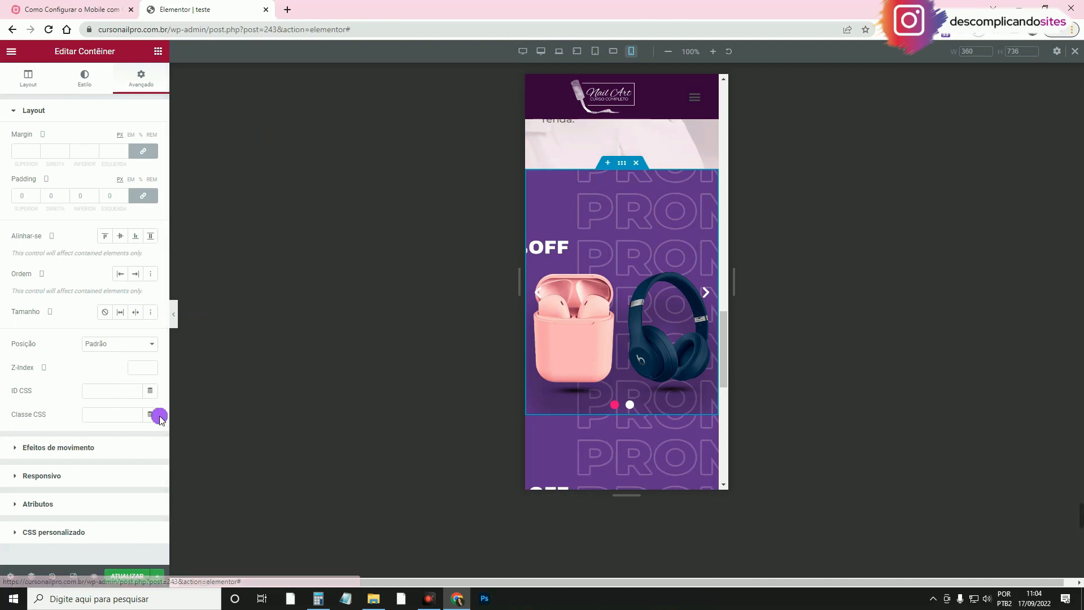
{"action": "left_click", "coordinate": [135, 446]}
{"action": "left_click", "coordinate": [138, 136]}
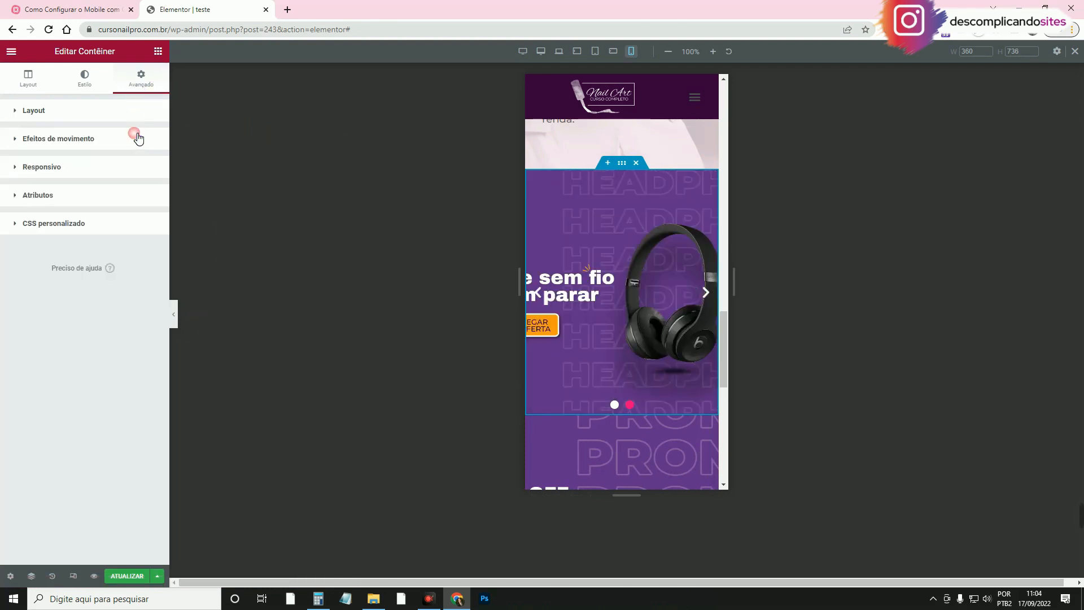
{"action": "left_click", "coordinate": [119, 169]}
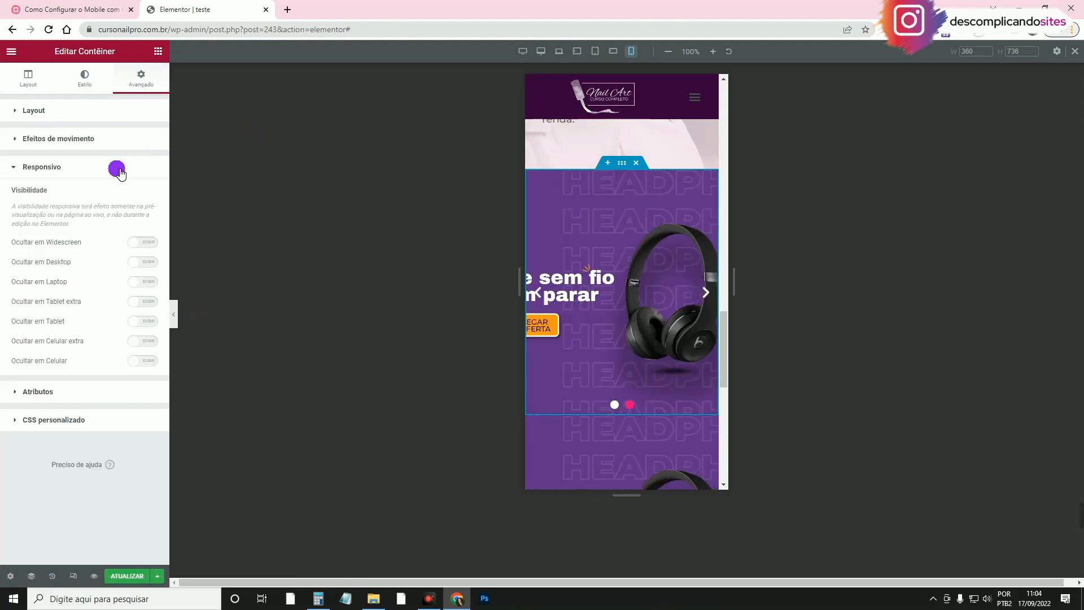
{"action": "left_click", "coordinate": [150, 361]}
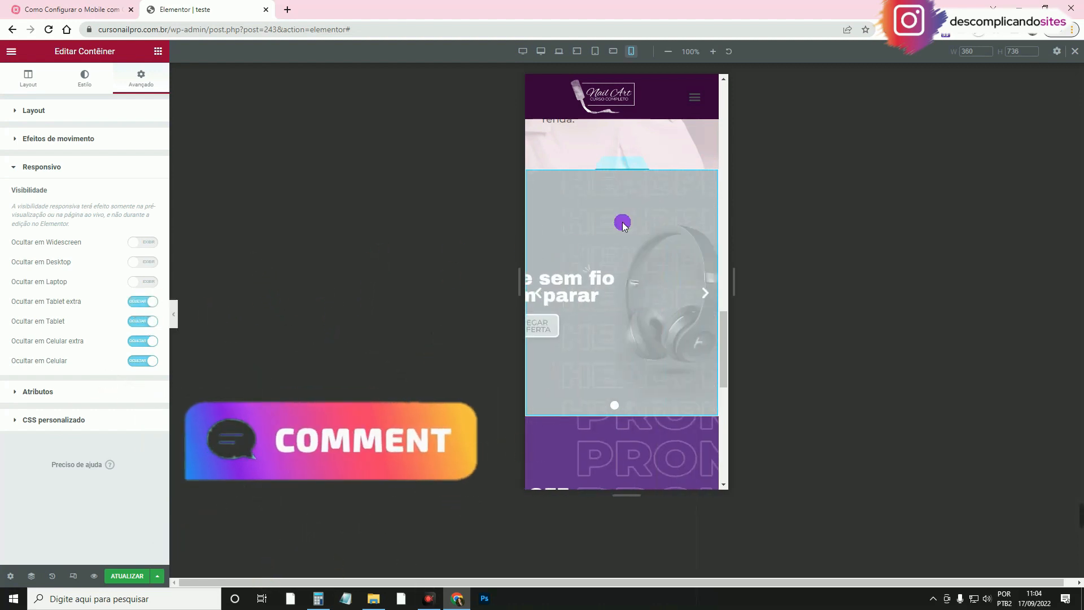
Set the lower slide carousel's Item #1 image to the pink Airdots mobile banner from the media library.
{"action": "scroll", "coordinate": [672, 258], "scroll_direction": "down", "scroll_amount": 4}
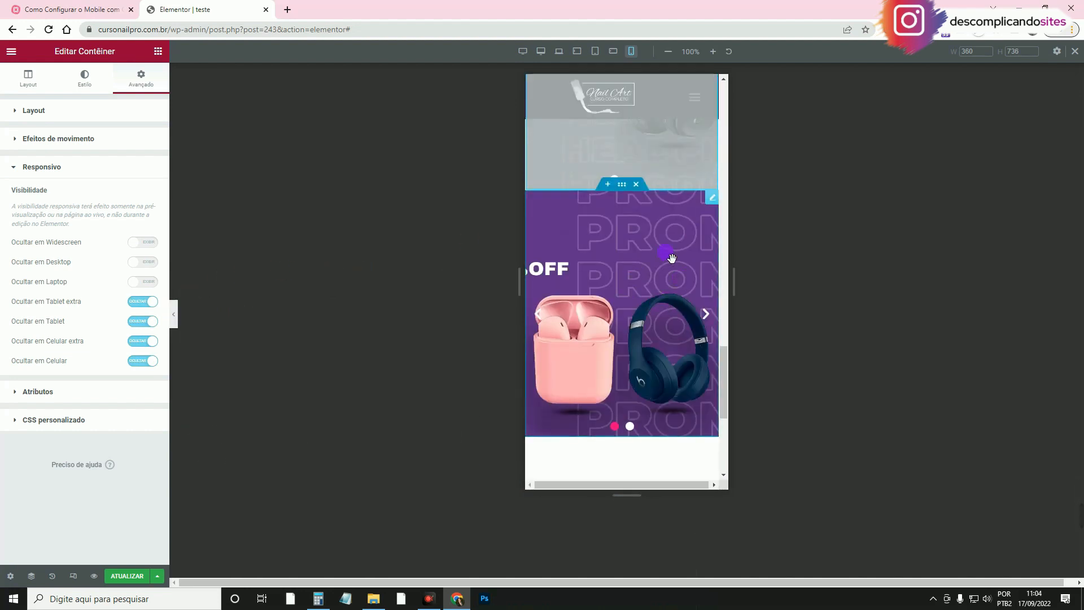
{"action": "left_click", "coordinate": [711, 204]}
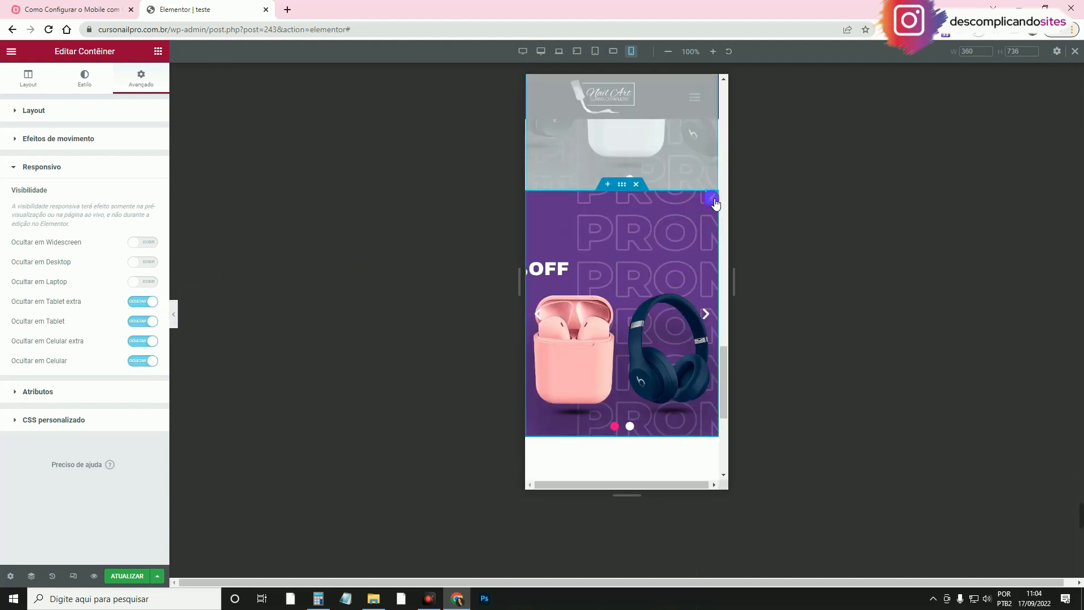
{"action": "left_click", "coordinate": [87, 151]}
{"action": "left_click", "coordinate": [90, 236]}
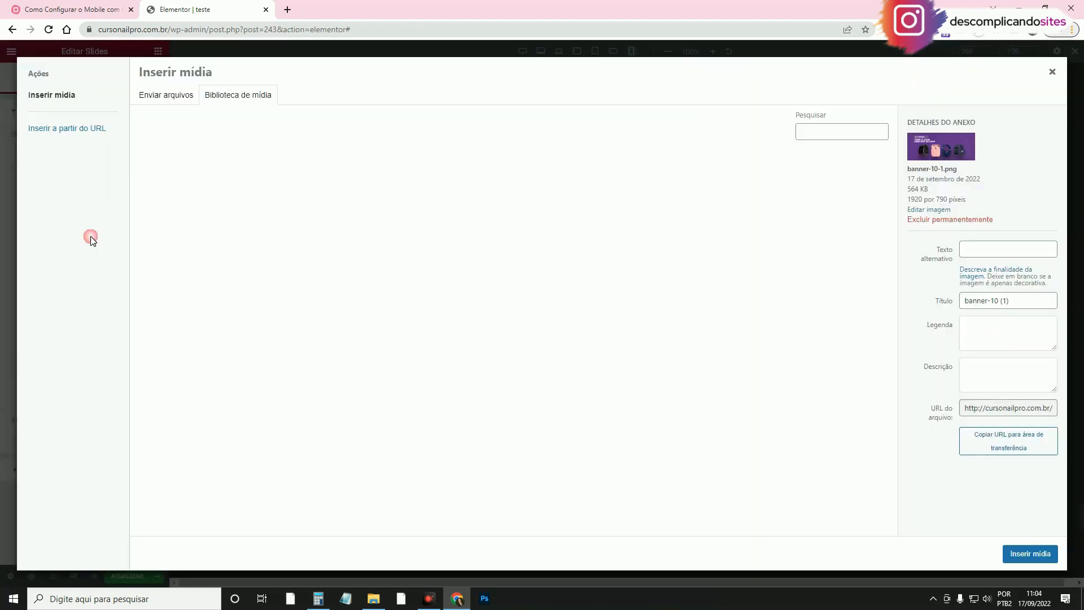
{"action": "left_click", "coordinate": [454, 192]}
{"action": "left_click", "coordinate": [1016, 553]}
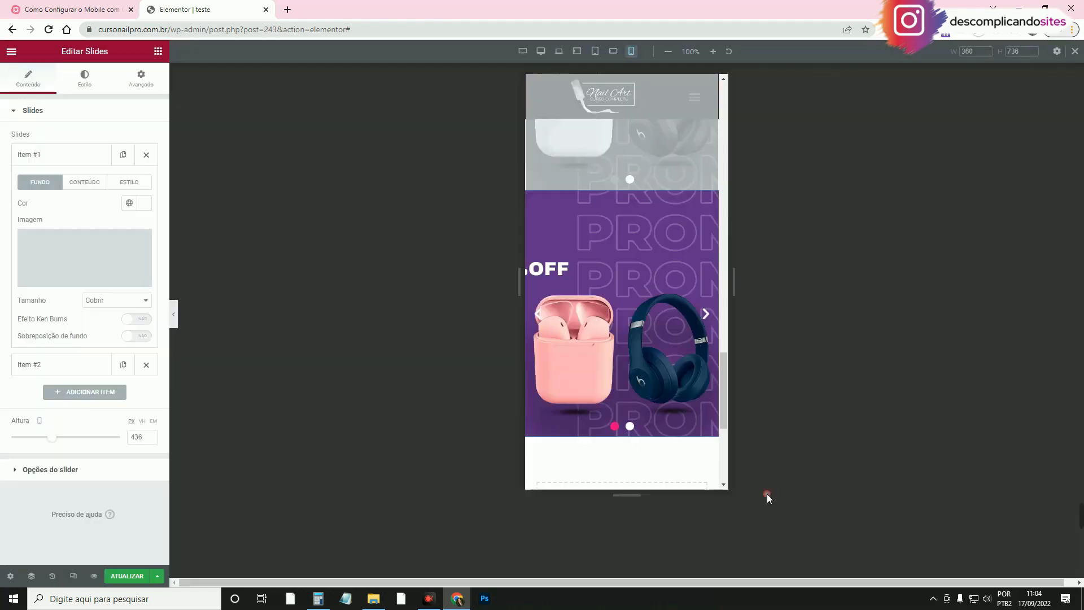
Set the lower slide carousel's Item #2 image to the blue headphone mobile banner and check its slides.
{"action": "left_click", "coordinate": [87, 158]}
{"action": "left_click", "coordinate": [88, 190]}
{"action": "left_click", "coordinate": [114, 271]}
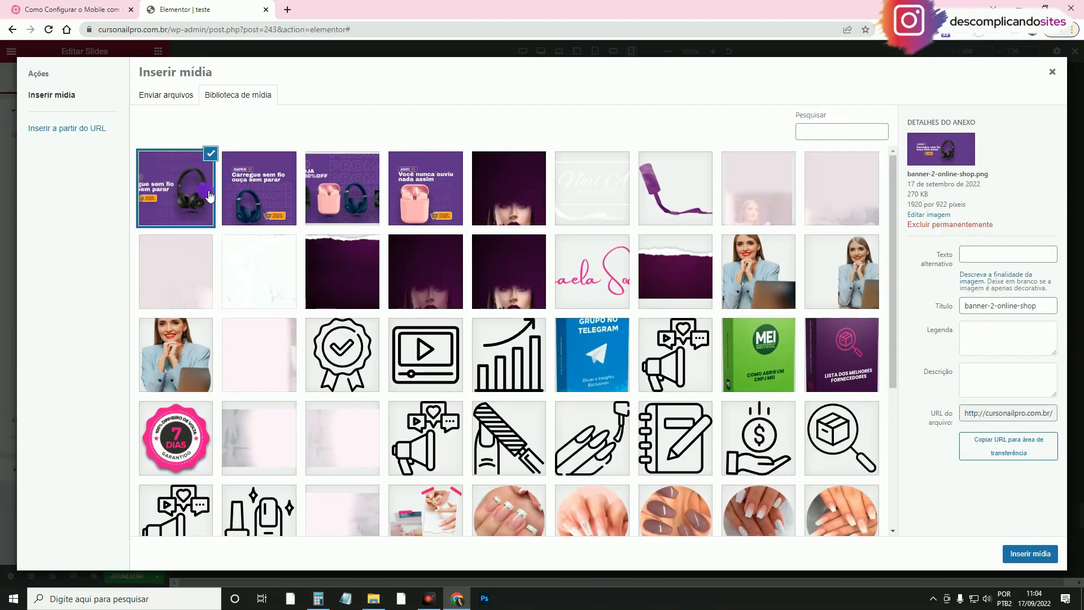
{"action": "left_click", "coordinate": [275, 192]}
{"action": "left_click", "coordinate": [1029, 554]}
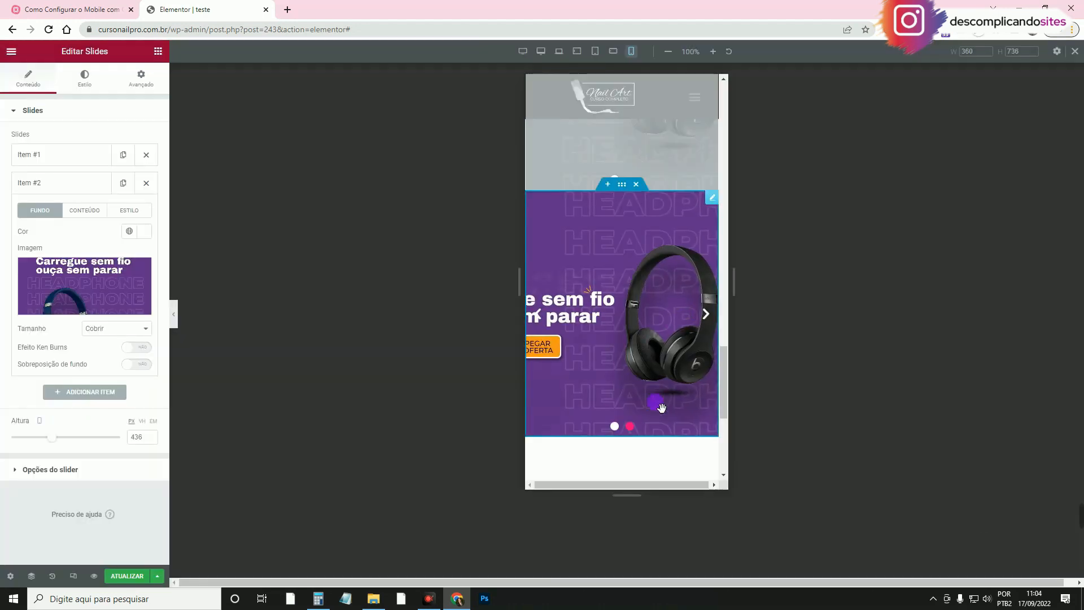
{"action": "left_click", "coordinate": [630, 427]}
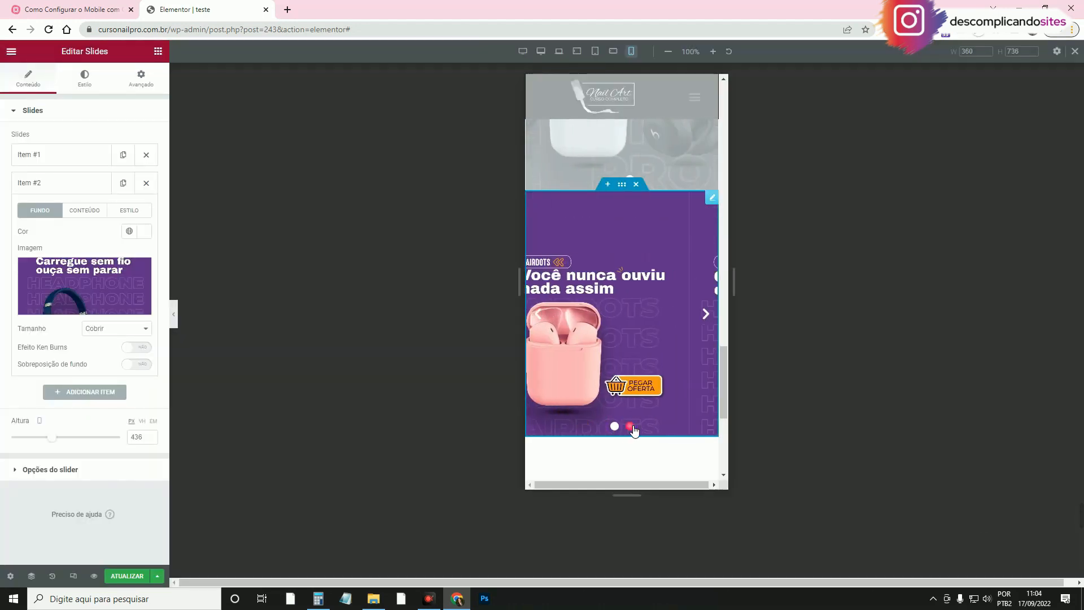
Fine-tune the lower slide carousel's Celular height to about 436 px and update the page.
{"action": "left_click", "coordinate": [181, 312]}
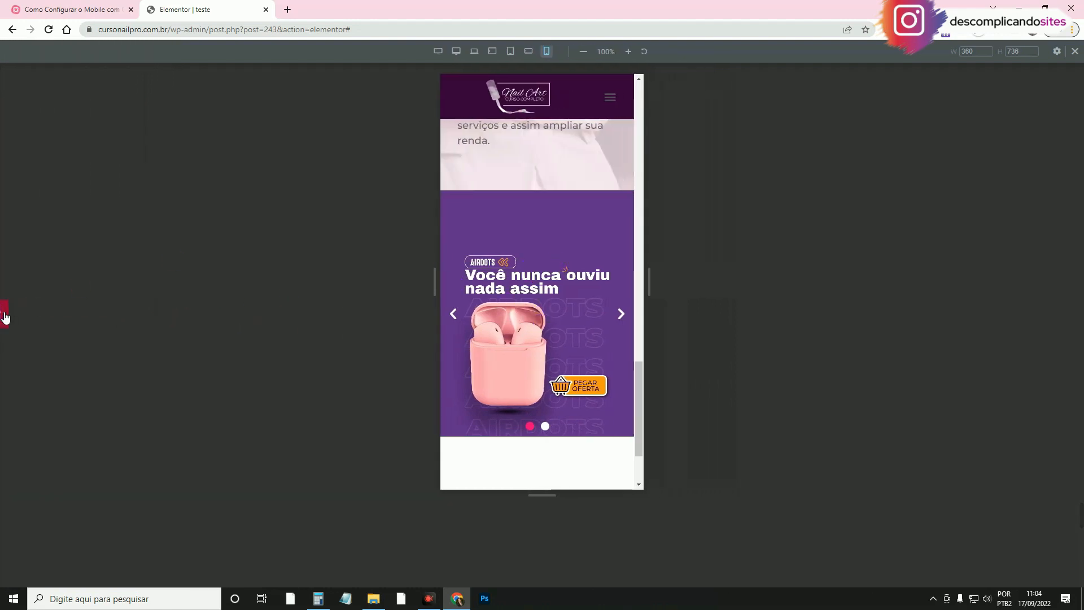
{"action": "left_click", "coordinate": [4, 316]}
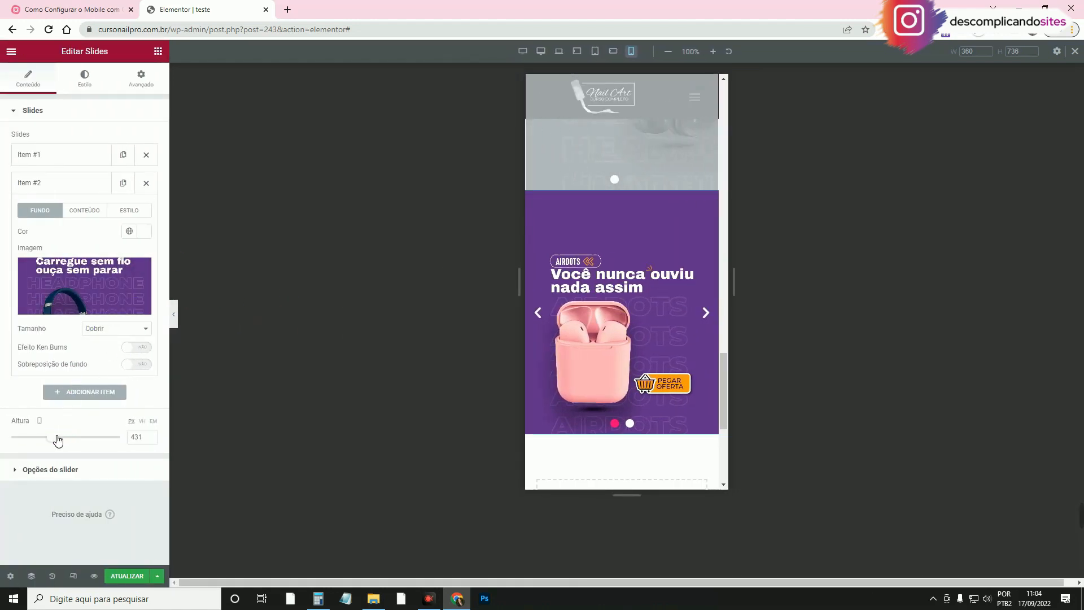
{"action": "left_click_drag", "start_coordinate": [57, 440], "coordinate": [61, 440]}
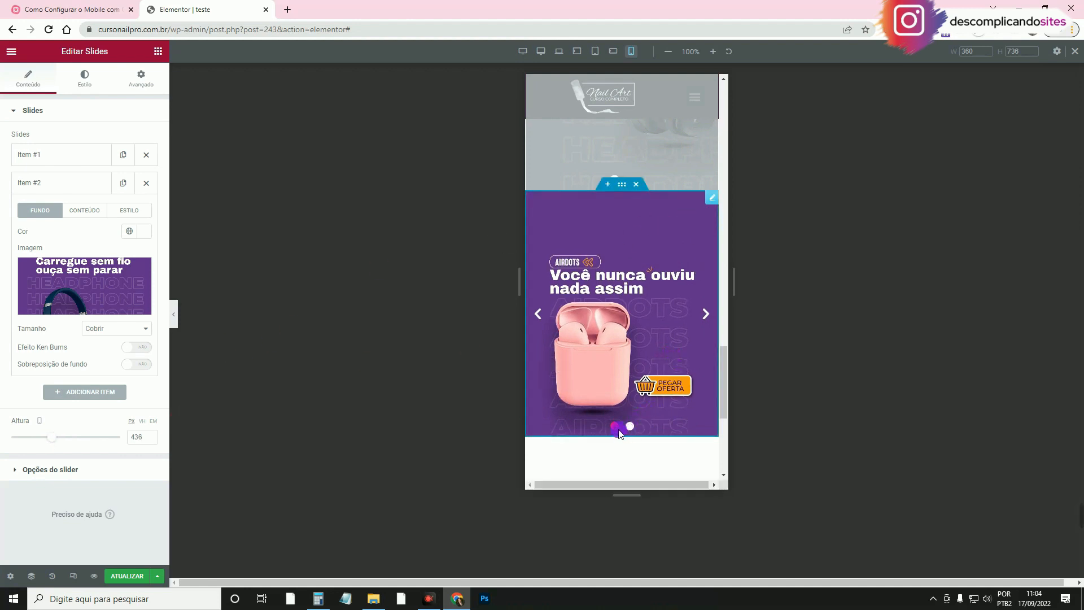
{"action": "left_click", "coordinate": [142, 576]}
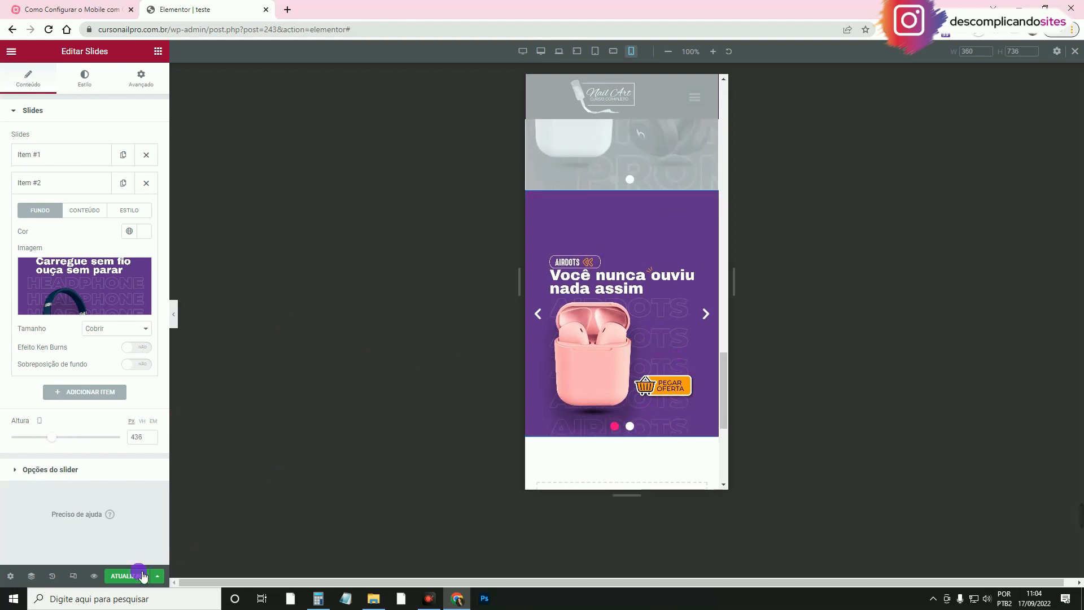
Preview both slides of the mobile carousel in the Celular view with the panel hidden, and bring the panel back.
{"action": "left_click", "coordinate": [173, 314]}
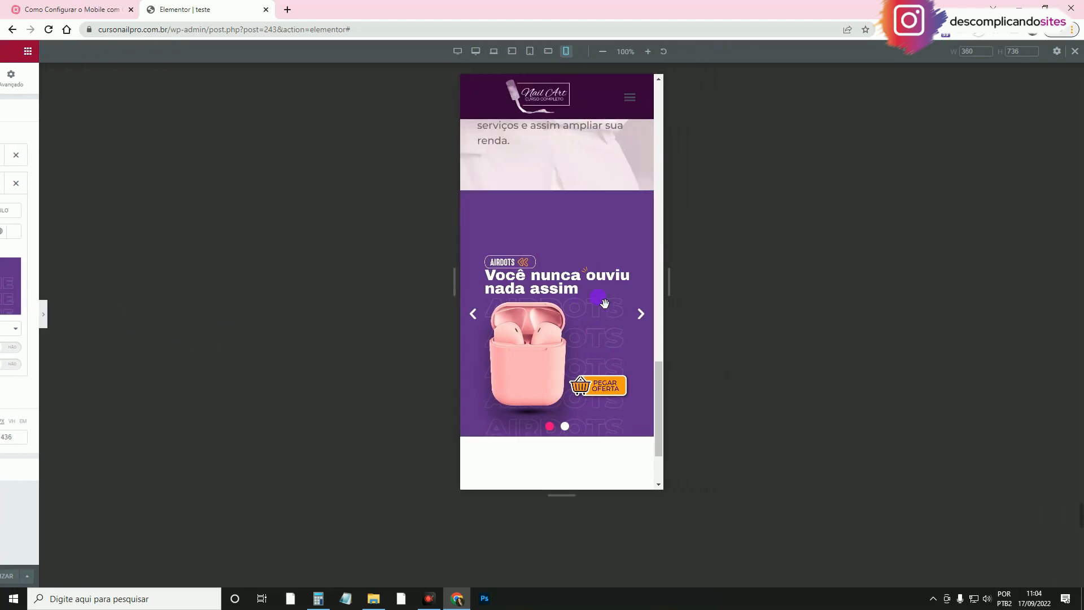
{"action": "left_click", "coordinate": [607, 296]}
{"action": "scroll", "coordinate": [611, 302], "scroll_direction": "down", "scroll_amount": 1}
{"action": "left_click", "coordinate": [621, 258]}
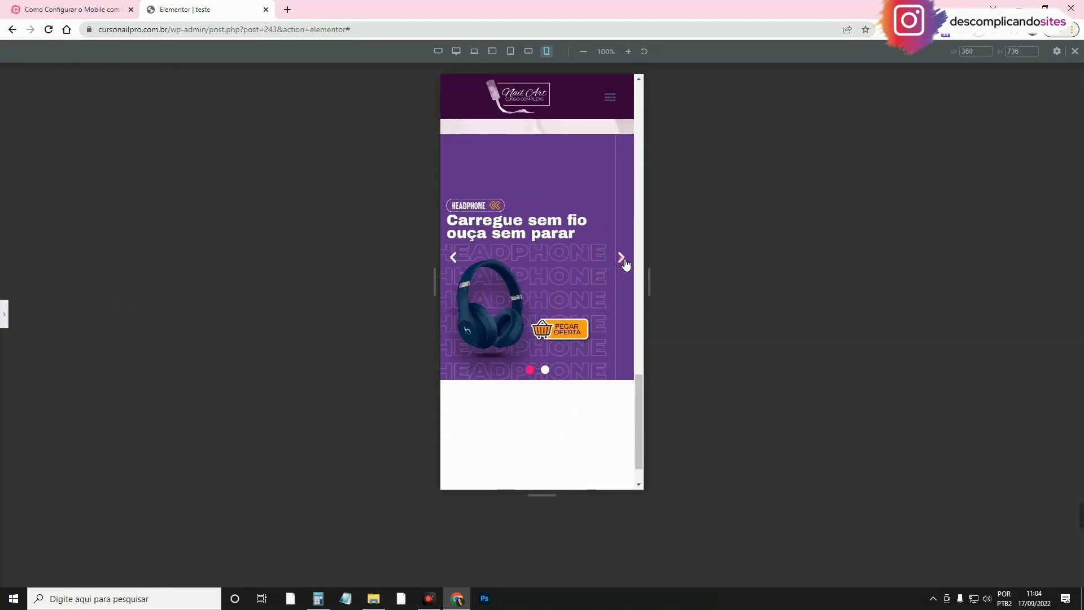
{"action": "left_click", "coordinate": [443, 270]}
{"action": "left_click", "coordinate": [6, 314]}
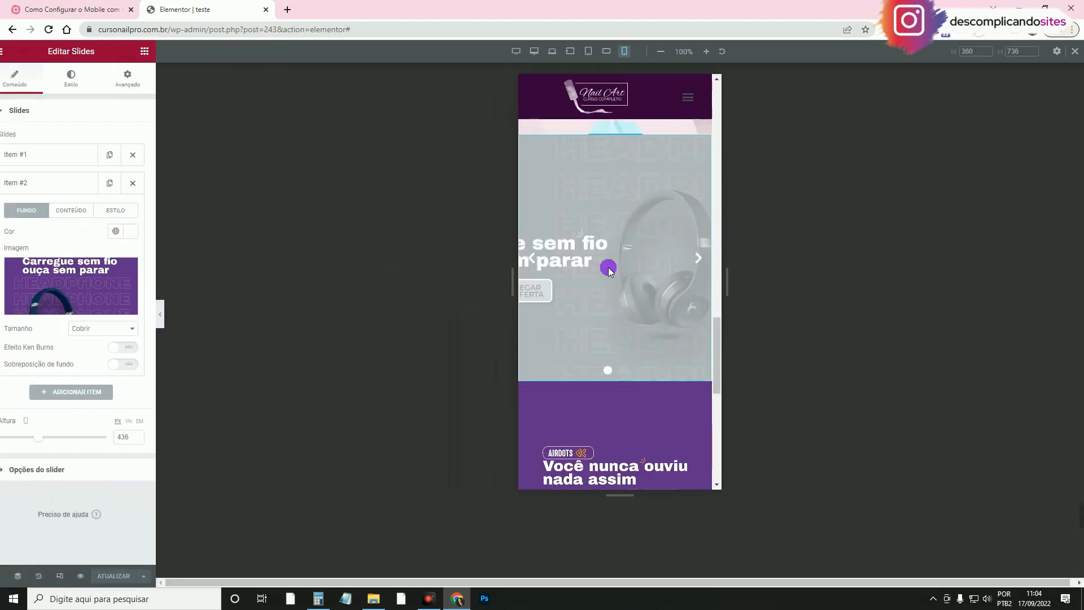
Hide the lower slide carousel's container on Widescreen, Desktop and Laptop, working in the Desktop view.
{"action": "left_click", "coordinate": [541, 50]}
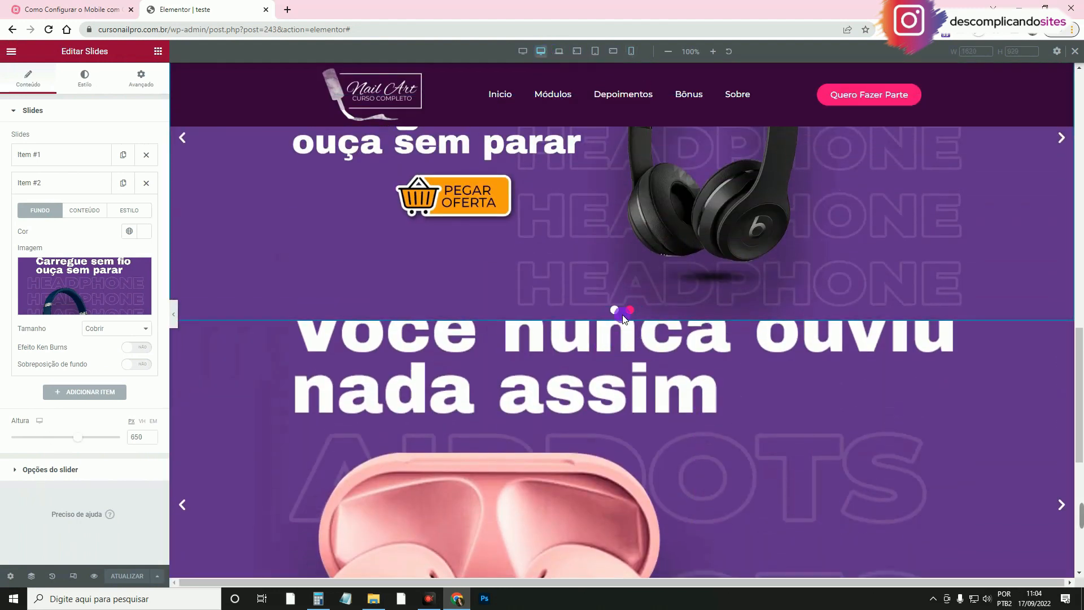
{"action": "left_click", "coordinate": [622, 314]}
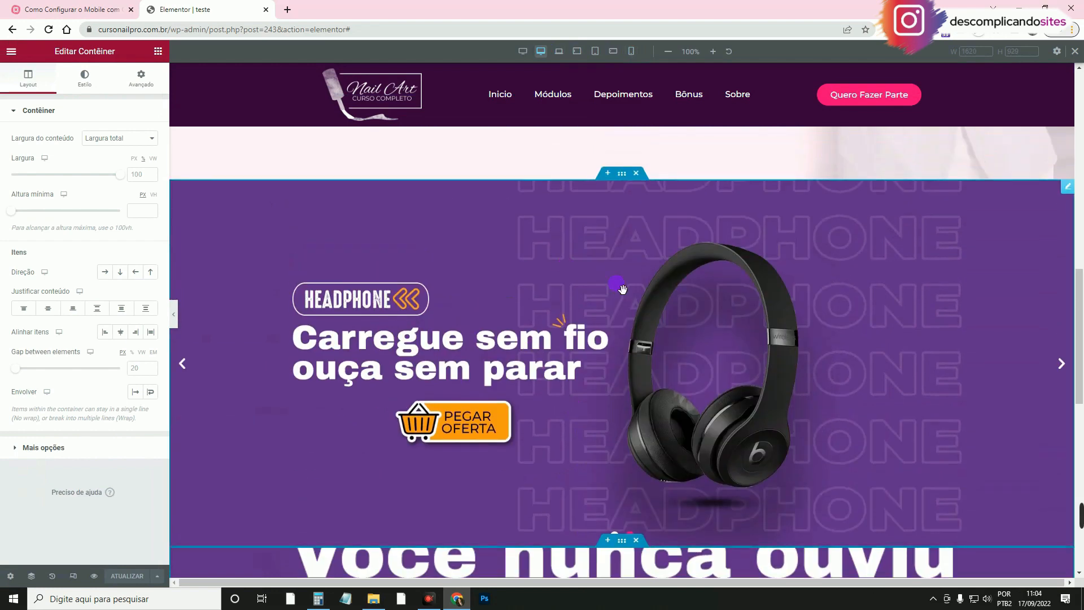
{"action": "scroll", "coordinate": [638, 283], "scroll_direction": "down", "scroll_amount": 5}
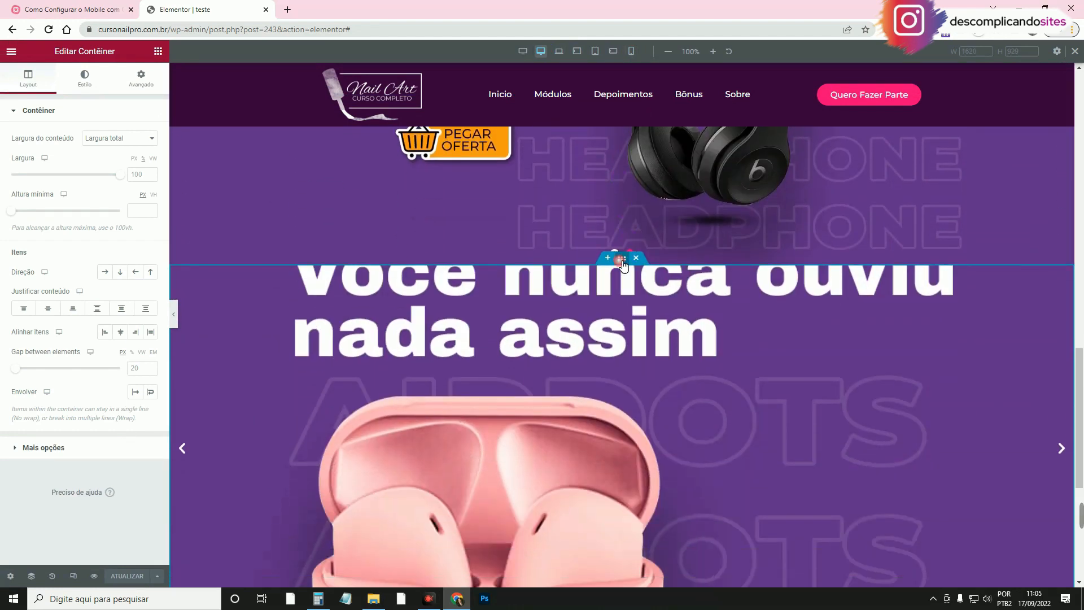
{"action": "left_click", "coordinate": [141, 79]}
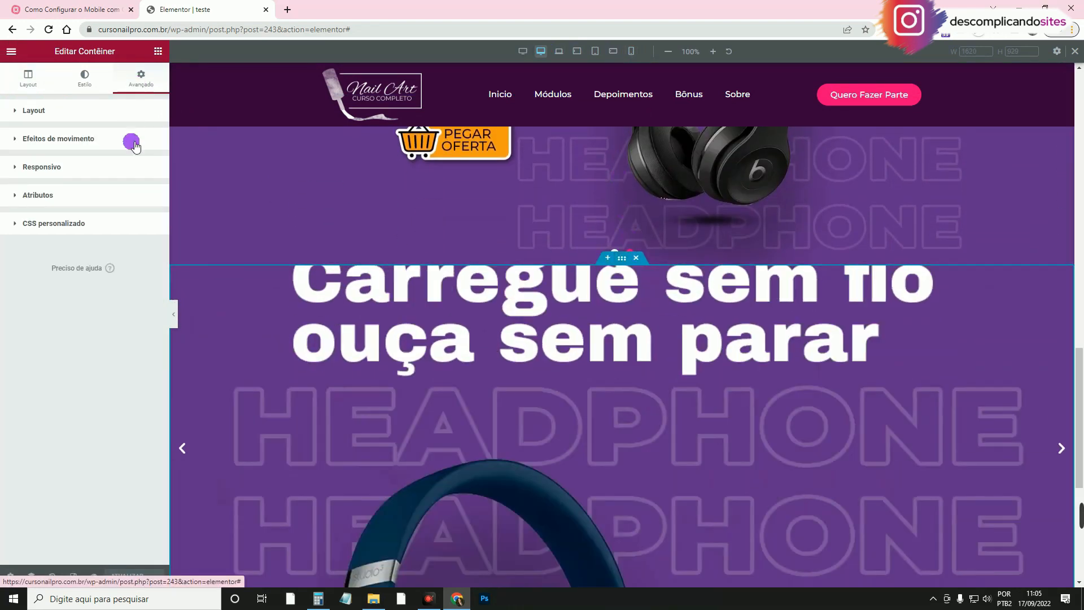
{"action": "left_click", "coordinate": [122, 168]}
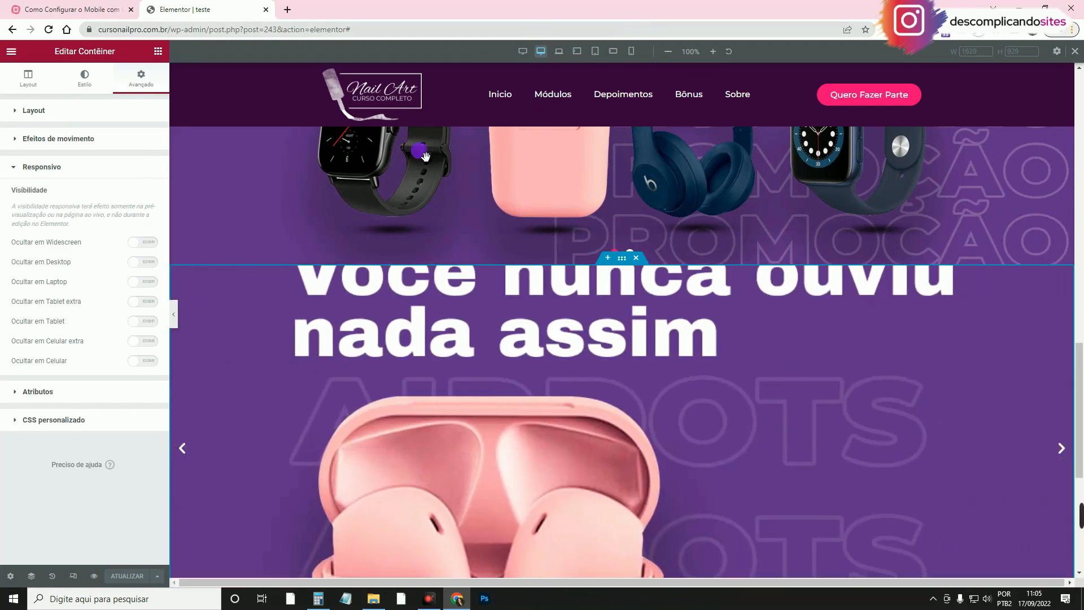
{"action": "left_click", "coordinate": [148, 243]}
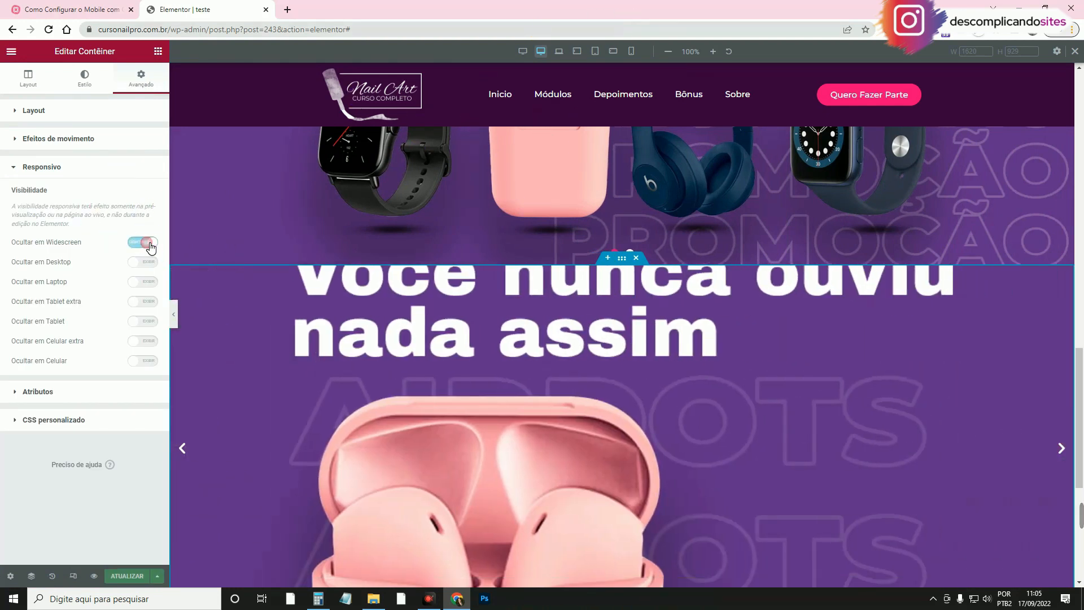
{"action": "left_click", "coordinate": [149, 263]}
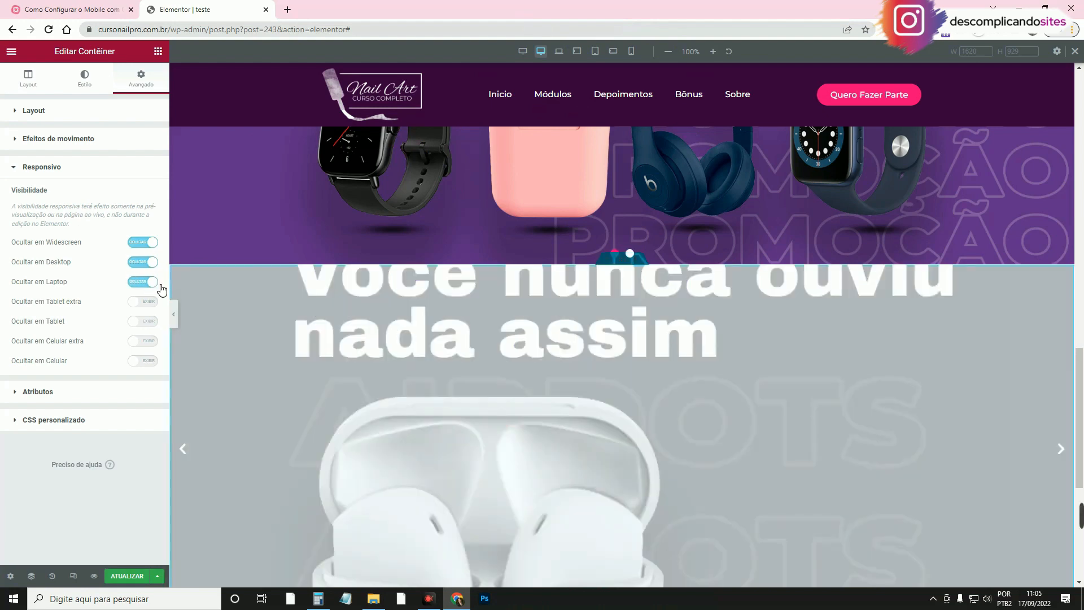
Preview the slide carousels with the panel hidden, first in the Desktop view and then in the Celular view.
{"action": "left_click", "coordinate": [175, 314]}
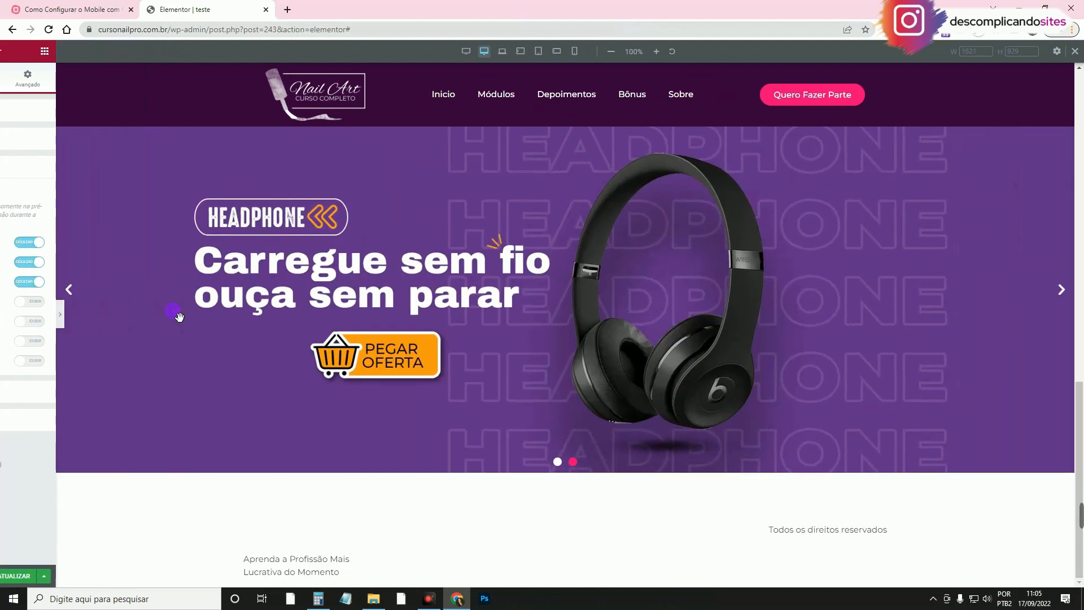
{"action": "scroll", "coordinate": [830, 330], "scroll_direction": "down", "scroll_amount": 2}
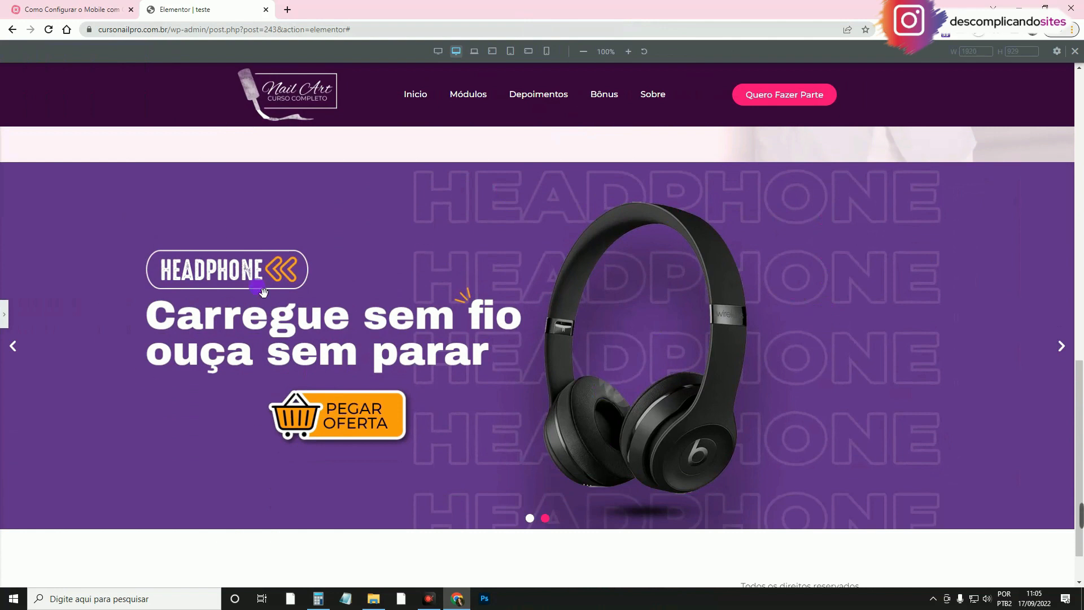
{"action": "left_click", "coordinate": [5, 325]}
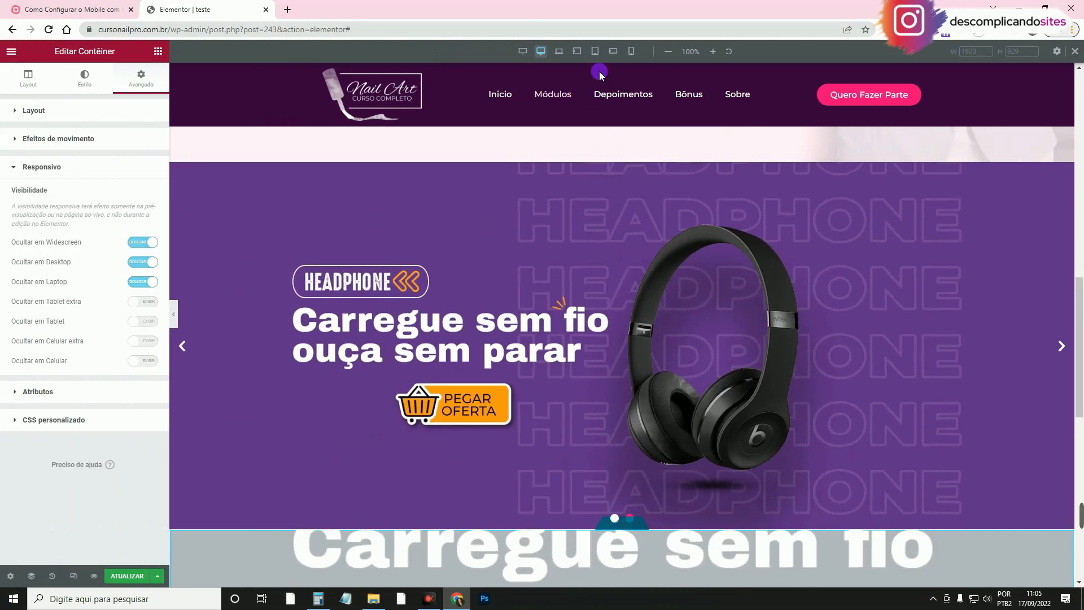
{"action": "left_click", "coordinate": [624, 52]}
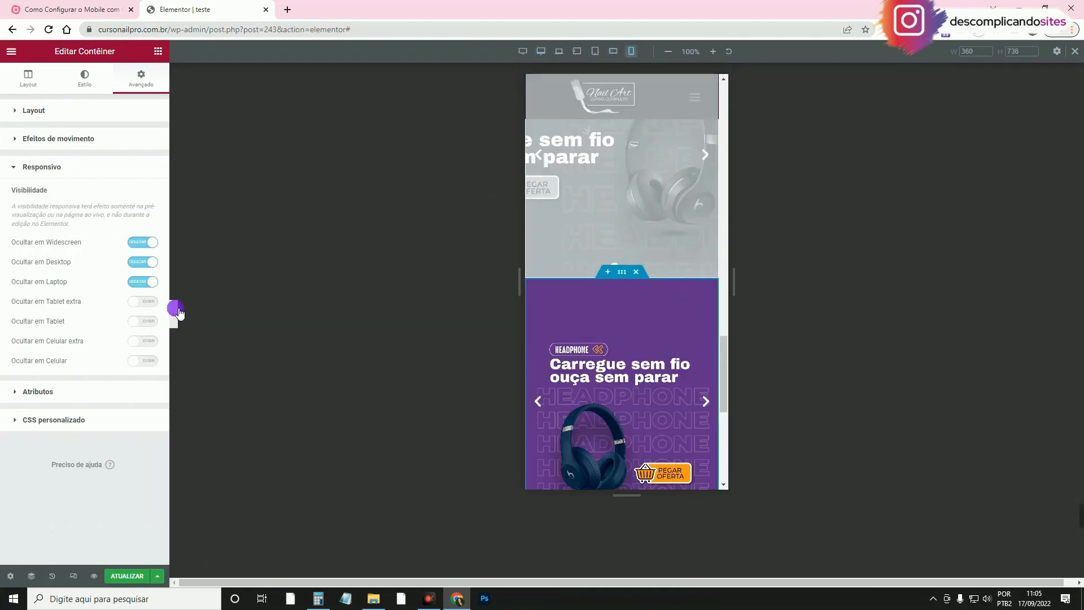
{"action": "left_click", "coordinate": [176, 313]}
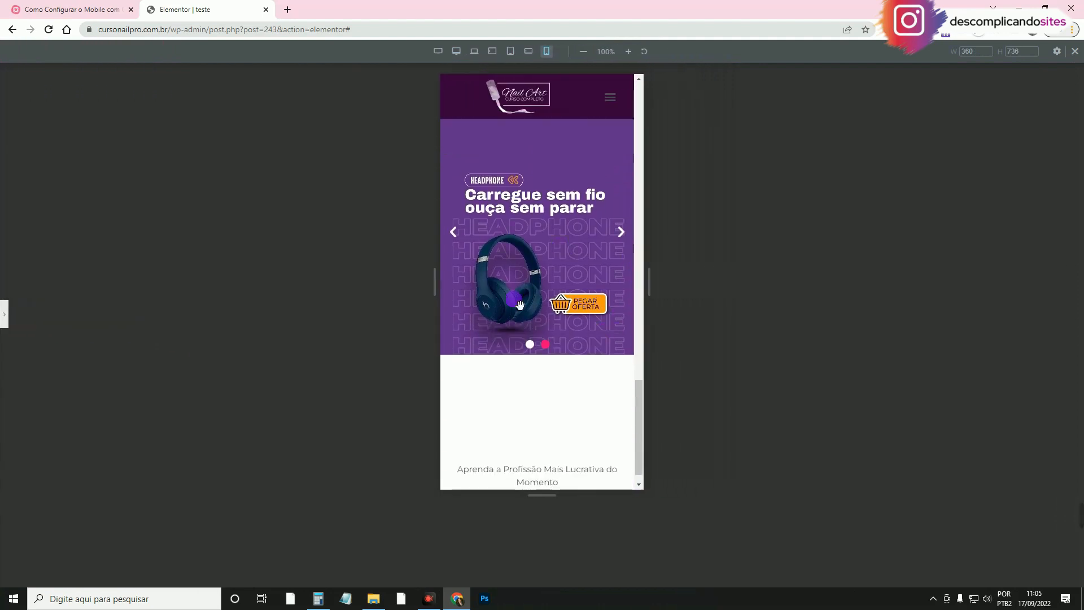
Review the professora section and the carousel in the Desktop view, and bring the editing panel back.
{"action": "left_click", "coordinate": [457, 53]}
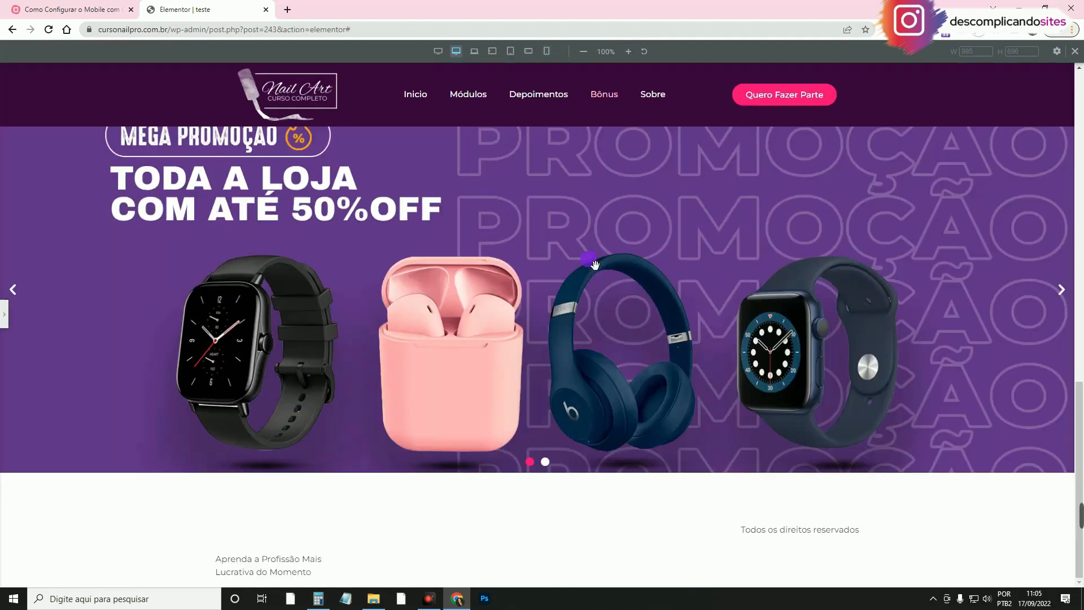
{"action": "scroll", "coordinate": [624, 285], "scroll_direction": "down", "scroll_amount": 5}
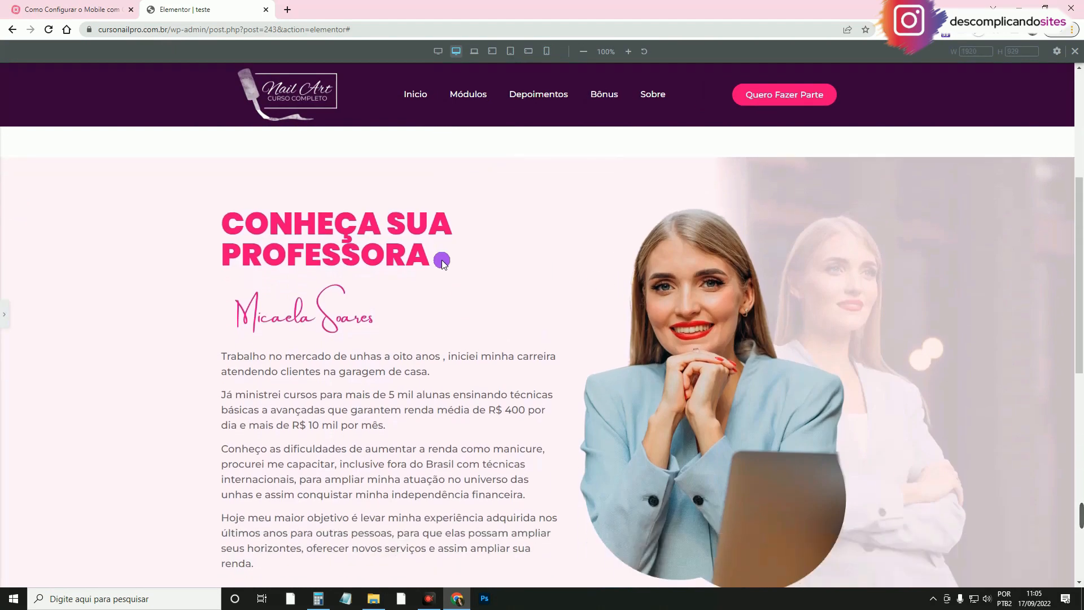
{"action": "scroll", "coordinate": [564, 236], "scroll_direction": "down", "scroll_amount": 8}
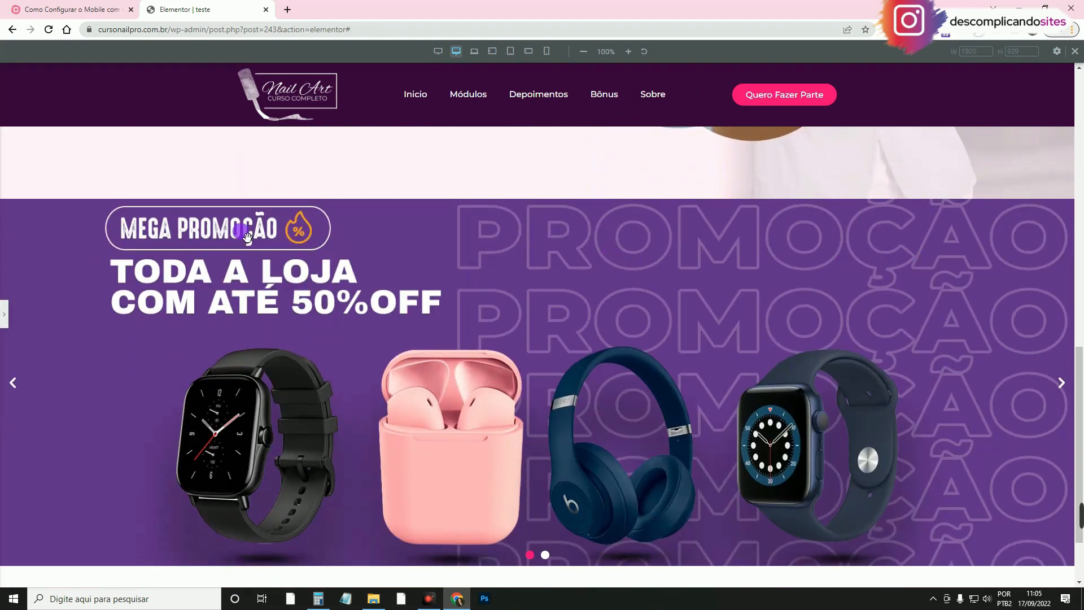
{"action": "scroll", "coordinate": [581, 342], "scroll_direction": "down", "scroll_amount": 1}
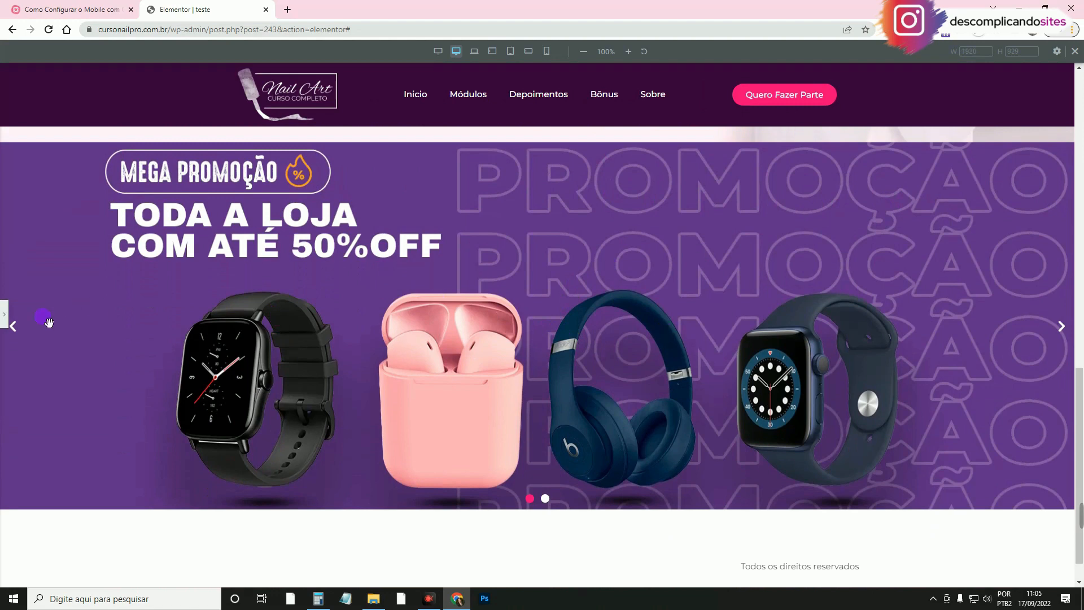
{"action": "left_click", "coordinate": [15, 328]}
{"action": "left_click", "coordinate": [4, 313]}
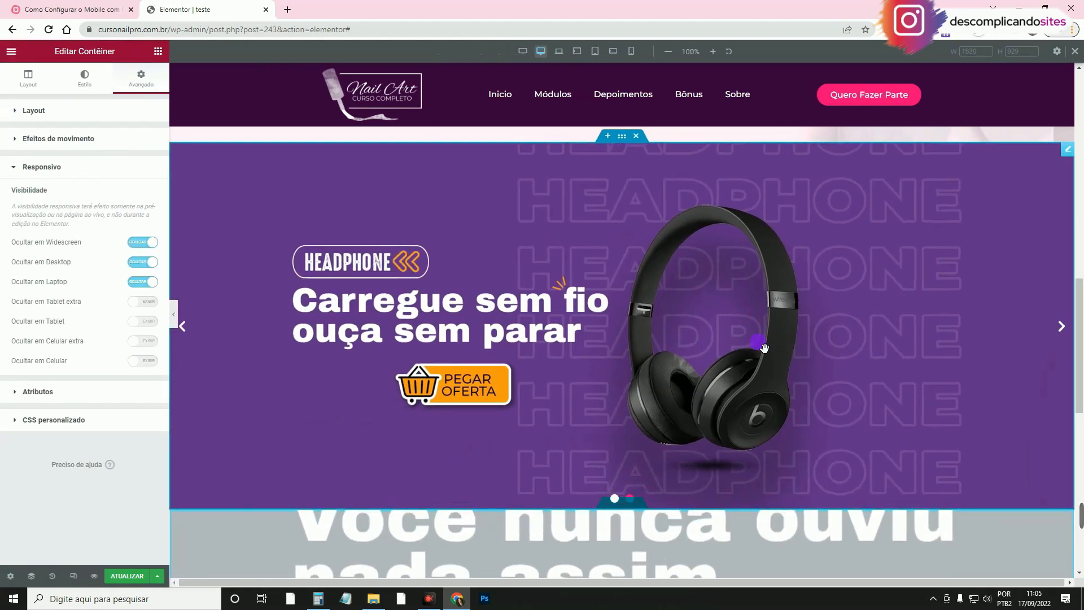
Go back up to the "O que você irá aprender" section and update the page.
{"action": "scroll", "coordinate": [876, 322], "scroll_direction": "up", "scroll_amount": 8}
{"action": "scroll", "coordinate": [856, 322], "scroll_direction": "up", "scroll_amount": 4}
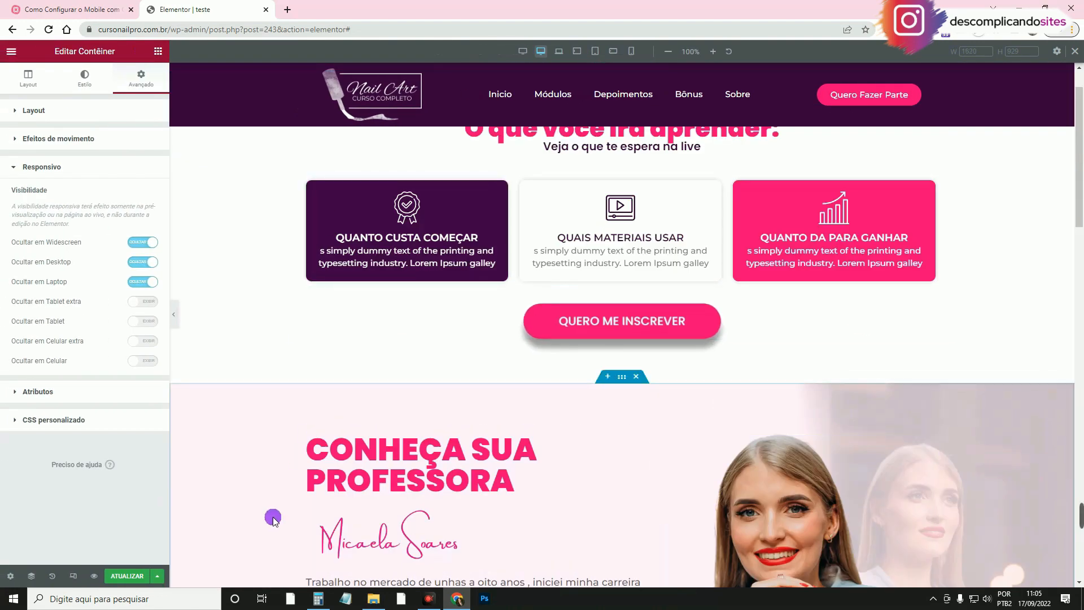
{"action": "left_click", "coordinate": [135, 576]}
Switch to the MindMeister map and go over its topics from Menu to Espaçamento.
{"action": "left_click", "coordinate": [91, 6]}
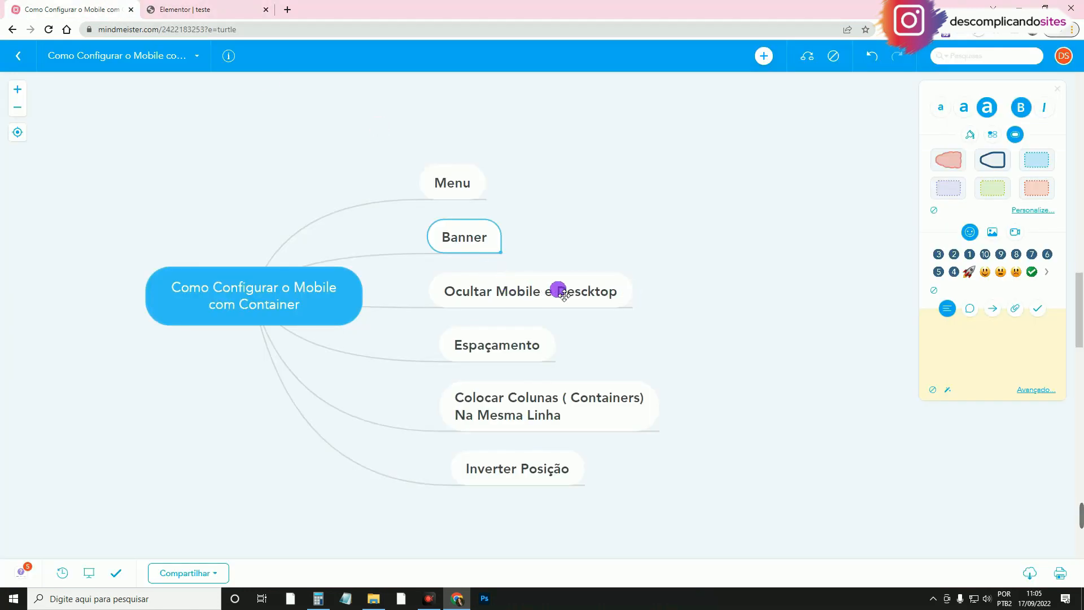
{"action": "left_click", "coordinate": [607, 294]}
{"action": "left_click", "coordinate": [475, 190]}
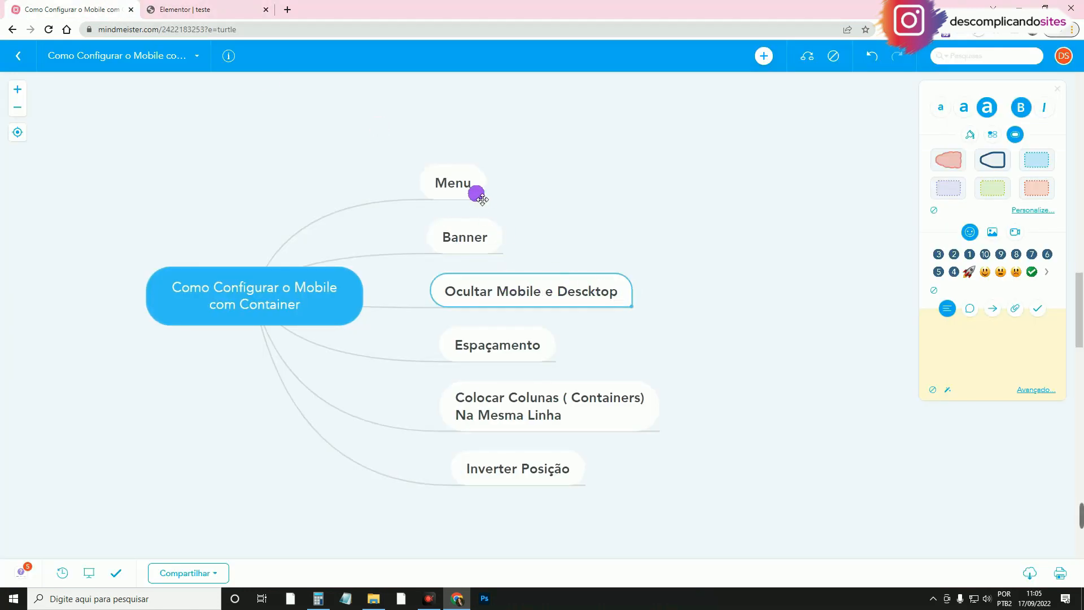
{"action": "left_click", "coordinate": [500, 238]}
{"action": "left_click", "coordinate": [511, 348]}
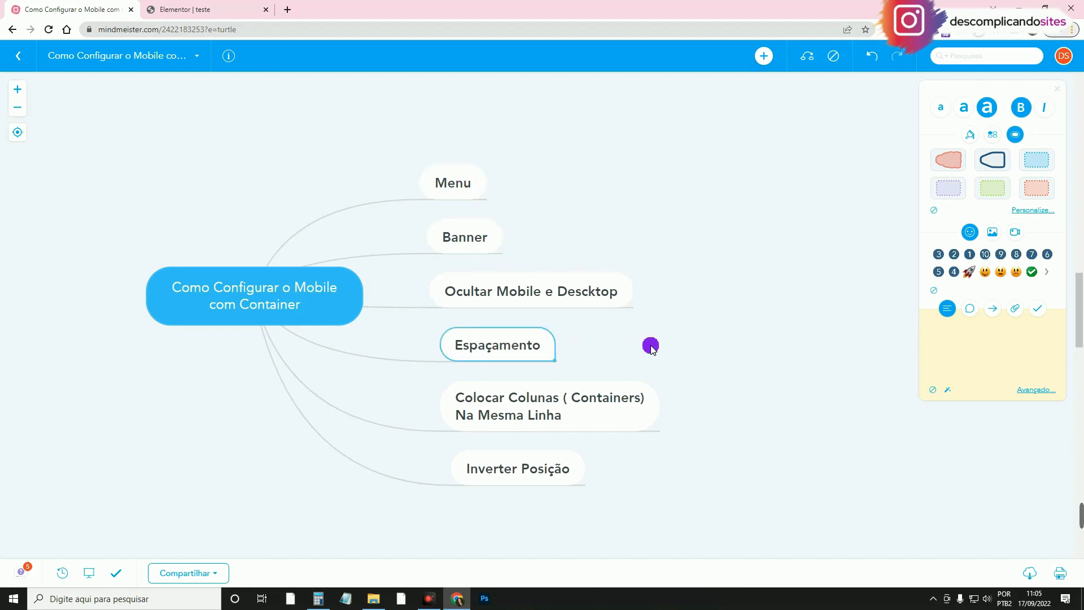
Return to the Elementor page and inspect the three-card container's layout and the first card's custom Largura in the Desktop view.
{"action": "left_click", "coordinate": [203, 8]}
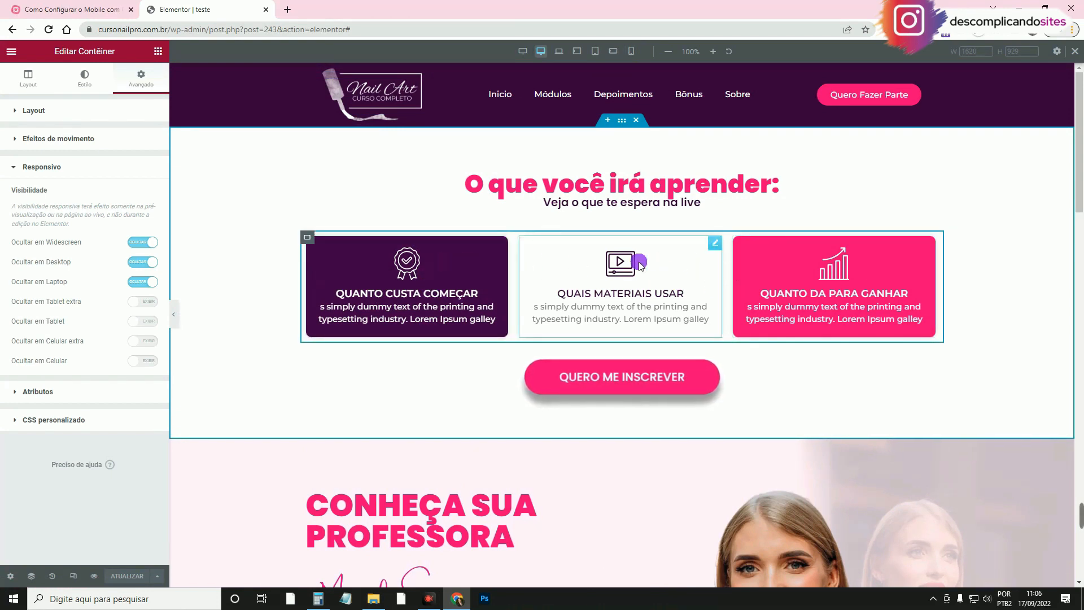
{"action": "left_click", "coordinate": [307, 237]}
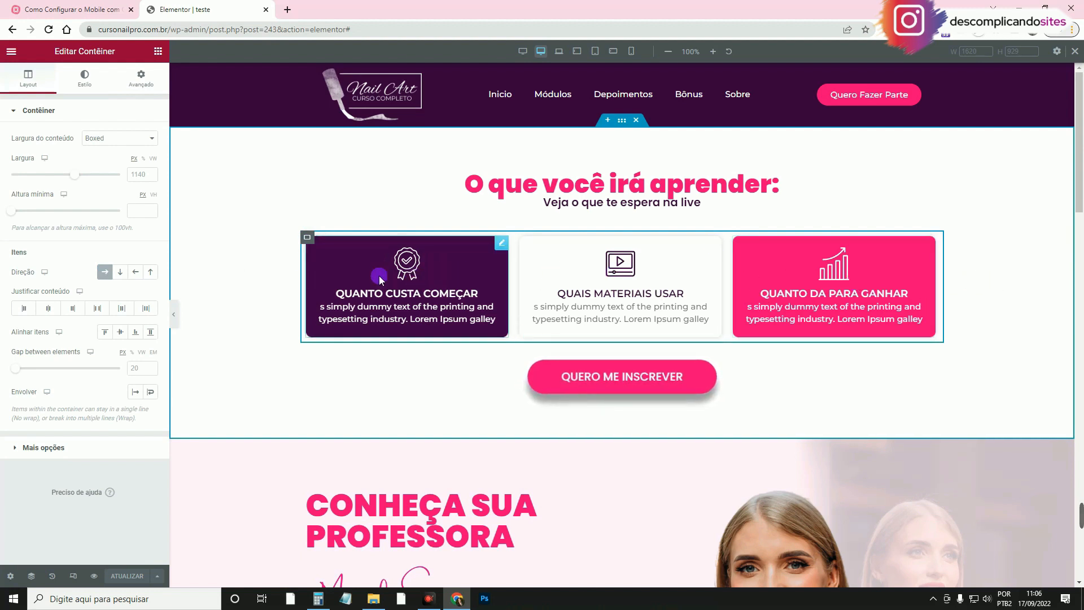
{"action": "left_click", "coordinate": [501, 243]}
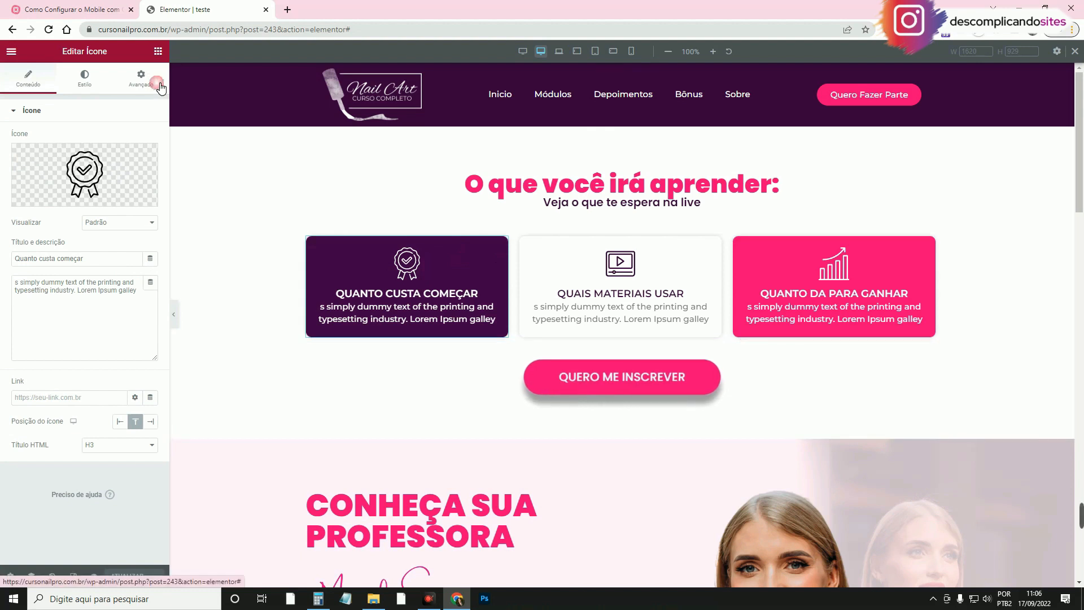
{"action": "left_click", "coordinate": [141, 79]}
{"action": "double_click", "coordinate": [135, 263]}
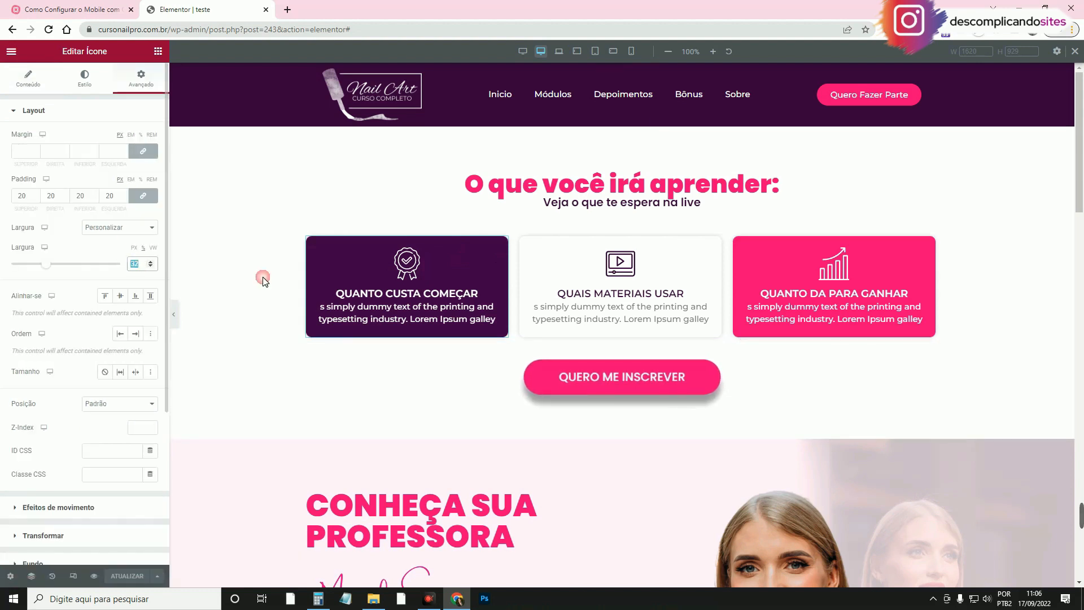
{"action": "left_click", "coordinate": [784, 272]}
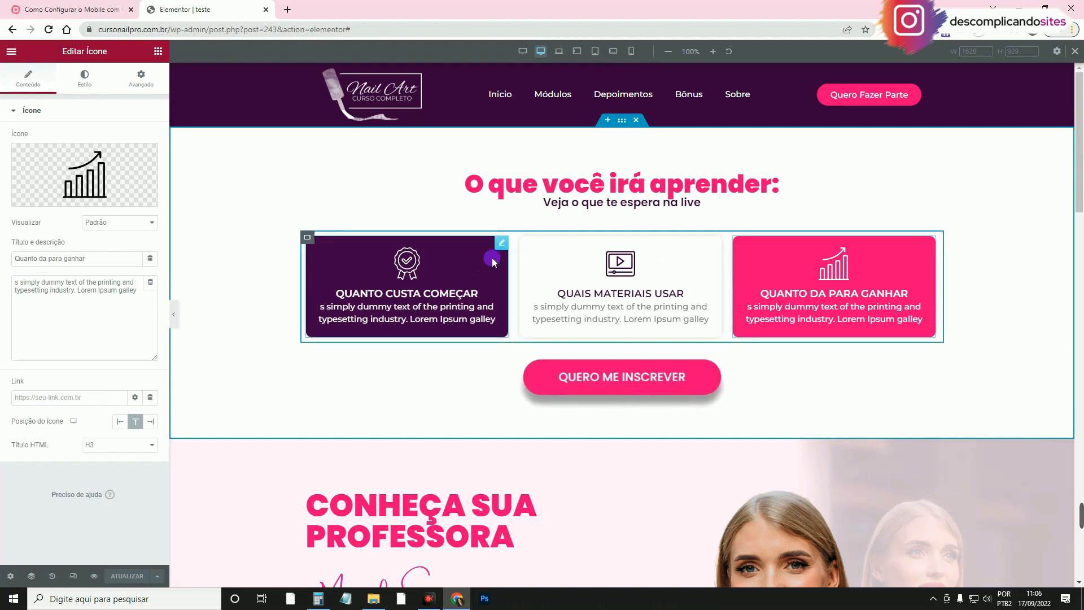
Move the three-card container below the QUERO ME INSCREVER button and check the cards in the Celular view.
{"action": "left_click_drag", "start_coordinate": [699, 241], "coordinate": [735, 249]}
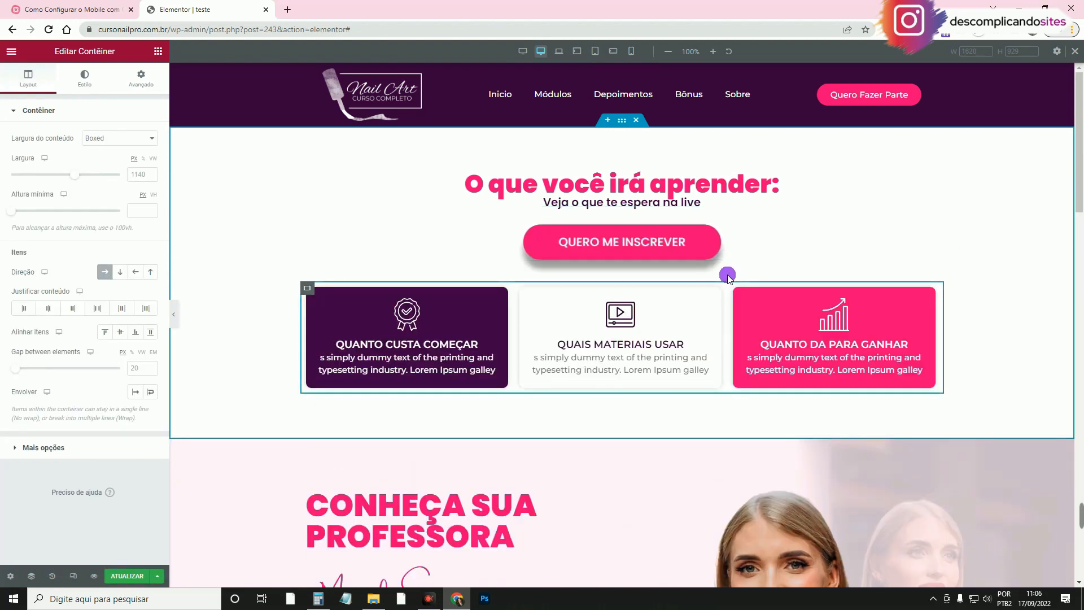
{"action": "left_click", "coordinate": [631, 52]}
{"action": "scroll", "coordinate": [694, 336], "scroll_direction": "down", "scroll_amount": 2}
{"action": "scroll", "coordinate": [694, 316], "scroll_direction": "up", "scroll_amount": 1}
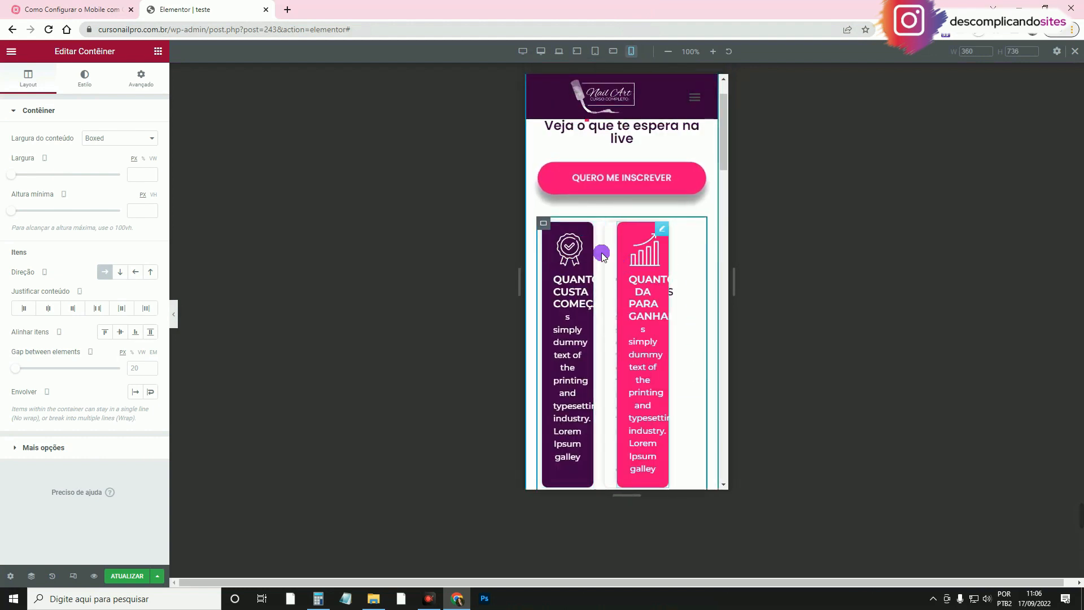
{"action": "scroll", "coordinate": [578, 237], "scroll_direction": "down", "scroll_amount": 1}
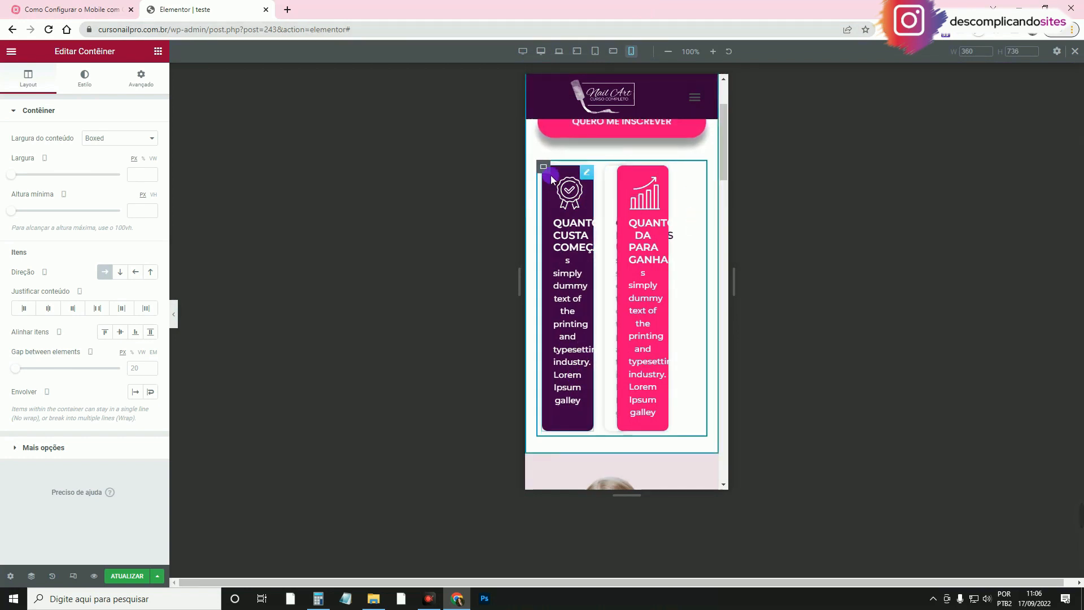
Set the "Quanto custa começar" card's Celular Largura to Personalizar at 100%, after comparing it with the Desktop view.
{"action": "left_click", "coordinate": [587, 173]}
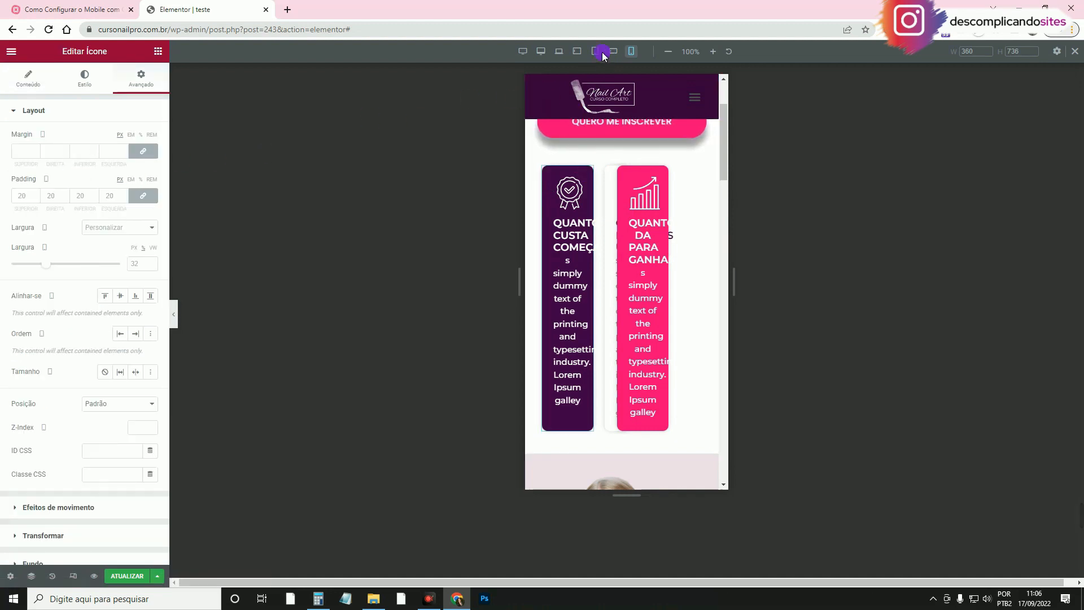
{"action": "left_click", "coordinate": [541, 51]}
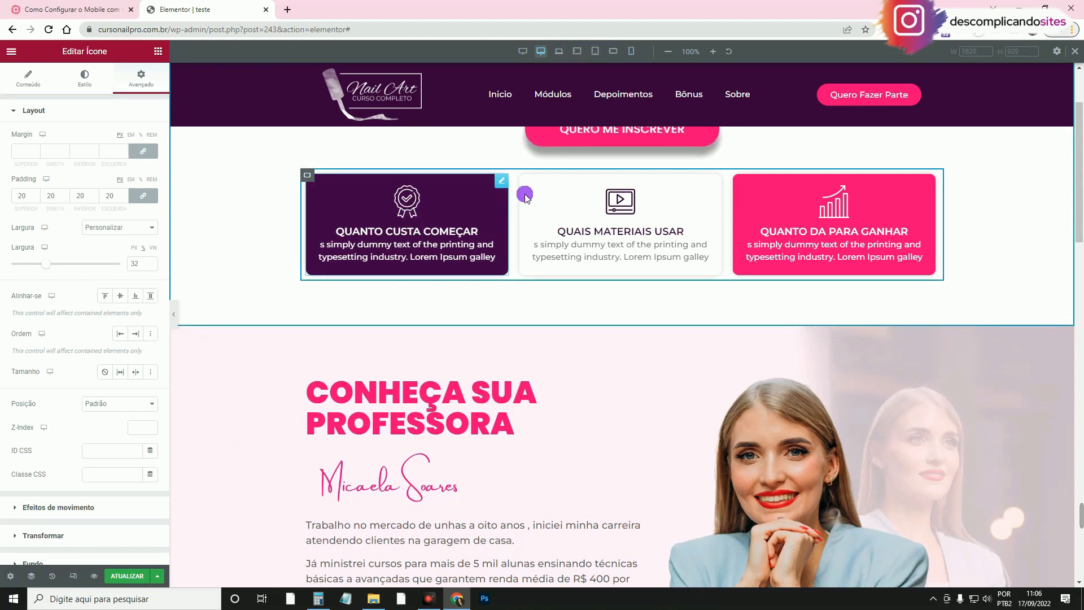
{"action": "left_click", "coordinate": [633, 52]}
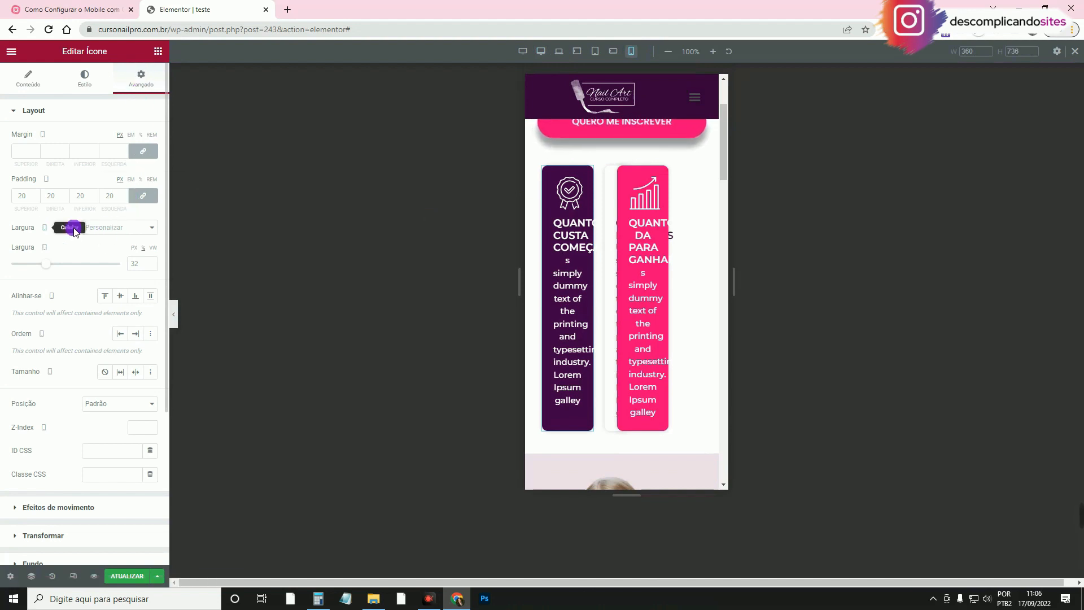
{"action": "left_click", "coordinate": [144, 227]}
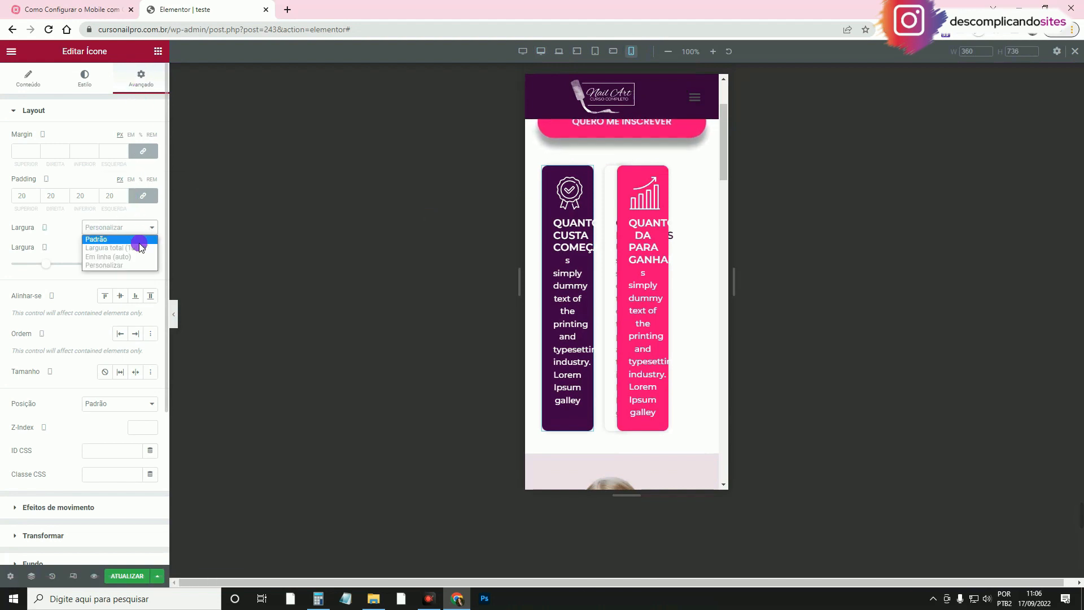
{"action": "left_click", "coordinate": [112, 264]}
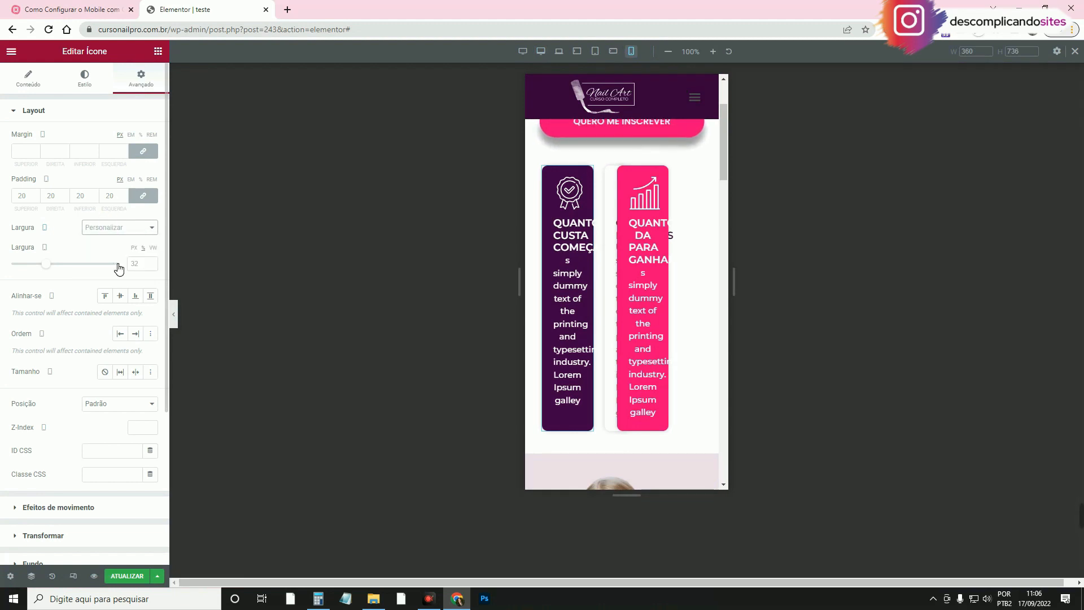
{"action": "left_click", "coordinate": [149, 264]}
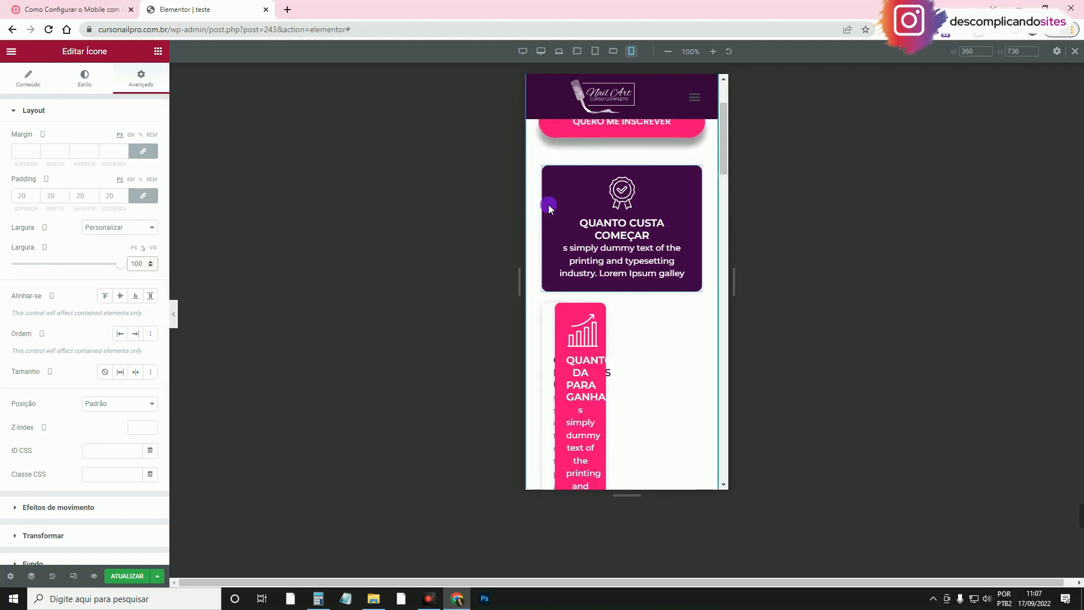
Set the "Quais materiais usar" card's Celular Largura to Personalizar at 100%.
{"action": "scroll", "coordinate": [694, 242], "scroll_direction": "down", "scroll_amount": 1}
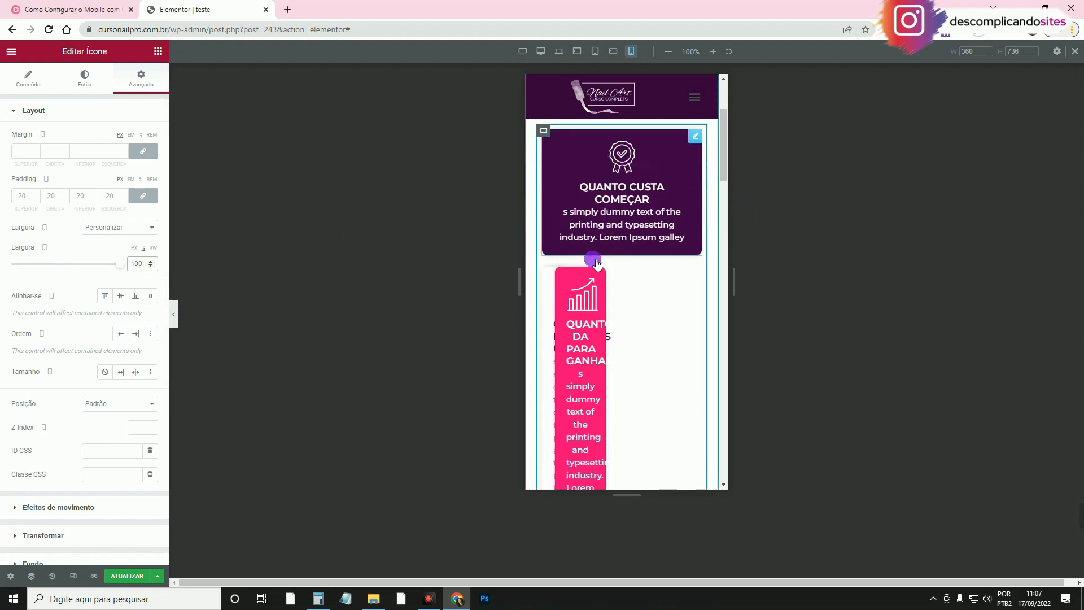
{"action": "scroll", "coordinate": [584, 262], "scroll_direction": "up", "scroll_amount": 1}
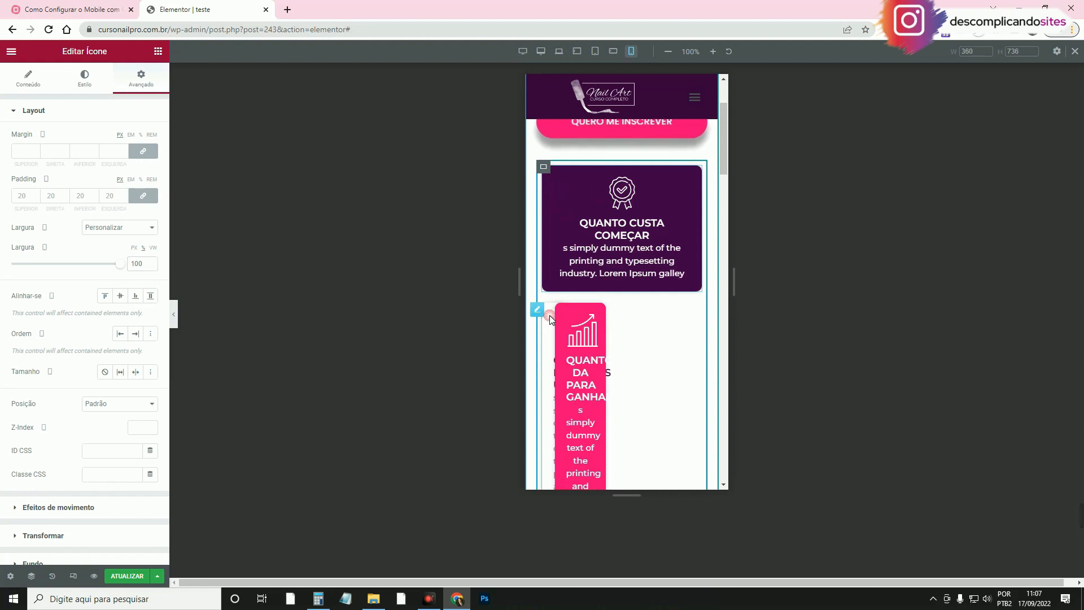
{"action": "left_click", "coordinate": [550, 315]}
{"action": "left_click", "coordinate": [141, 78]}
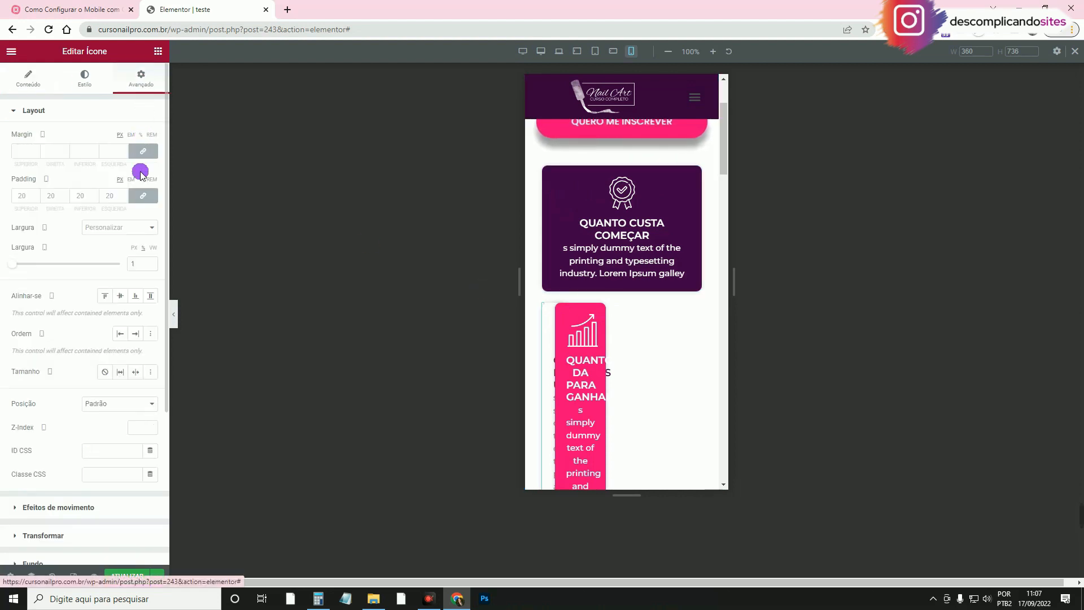
{"action": "left_click", "coordinate": [136, 228]}
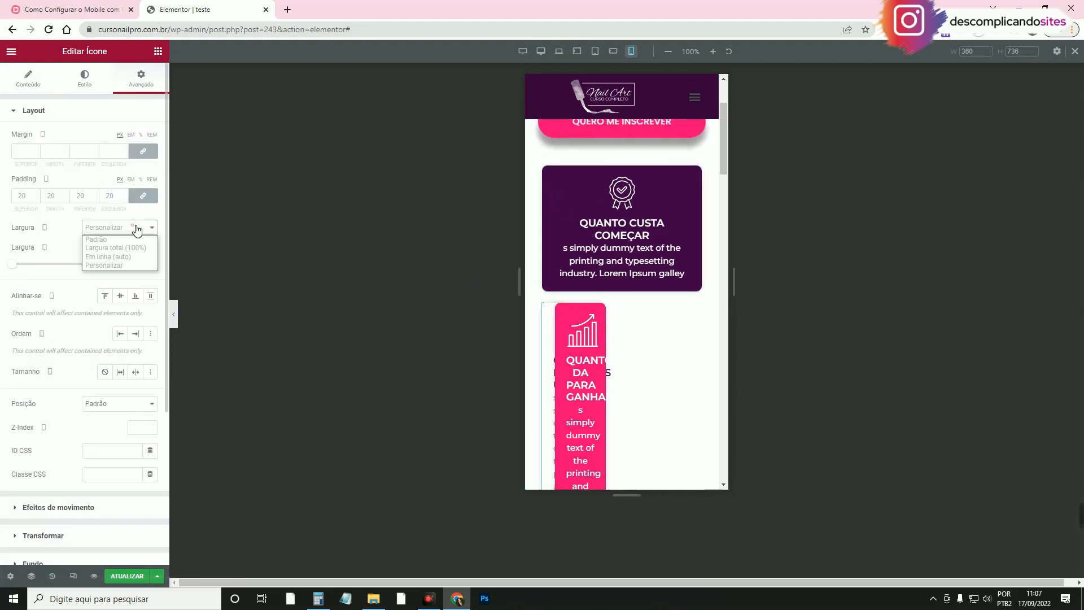
{"action": "left_click", "coordinate": [140, 263]}
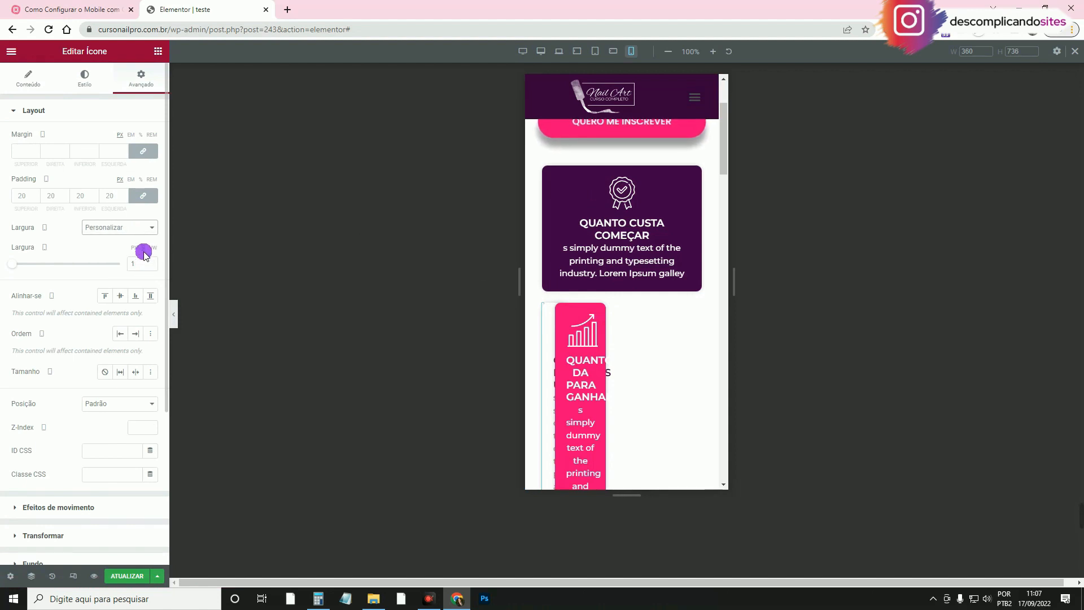
{"action": "left_click", "coordinate": [143, 262]}
{"action": "type", "text": "00"}
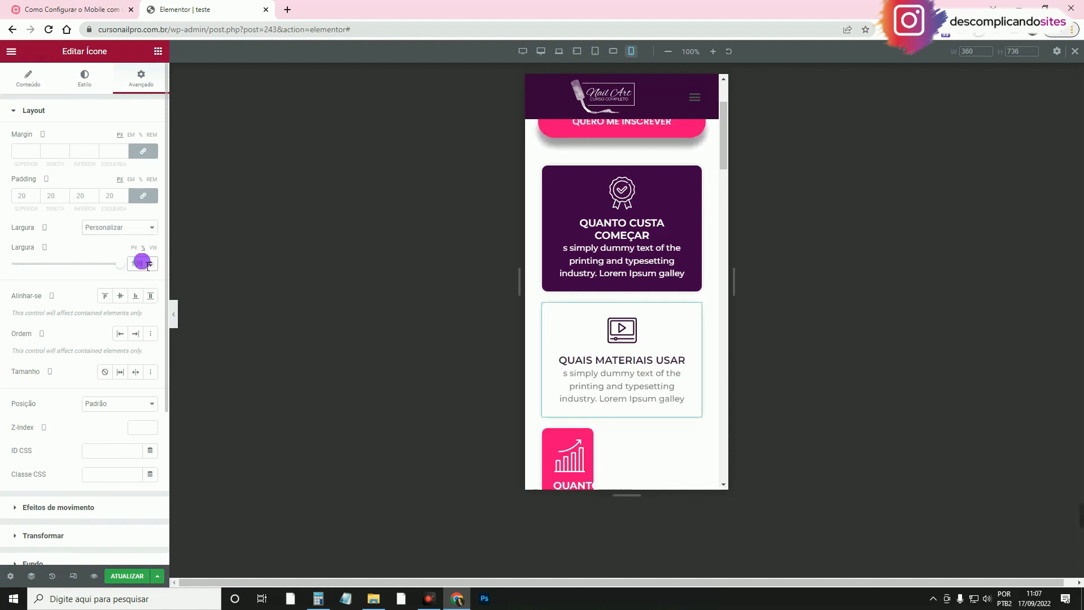
Set the "Quanto da para ganhar" card's Celular Largura to 100% and review the stacked cards.
{"action": "scroll", "coordinate": [642, 358], "scroll_direction": "down", "scroll_amount": 3}
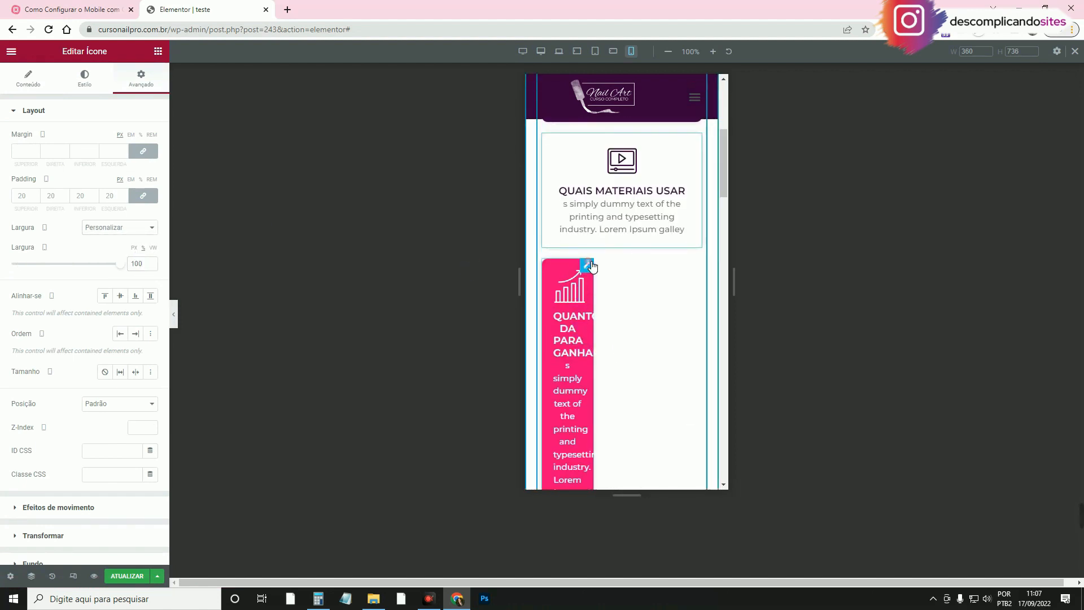
{"action": "left_click", "coordinate": [590, 266]}
{"action": "left_click", "coordinate": [141, 79]}
{"action": "left_click", "coordinate": [133, 270]}
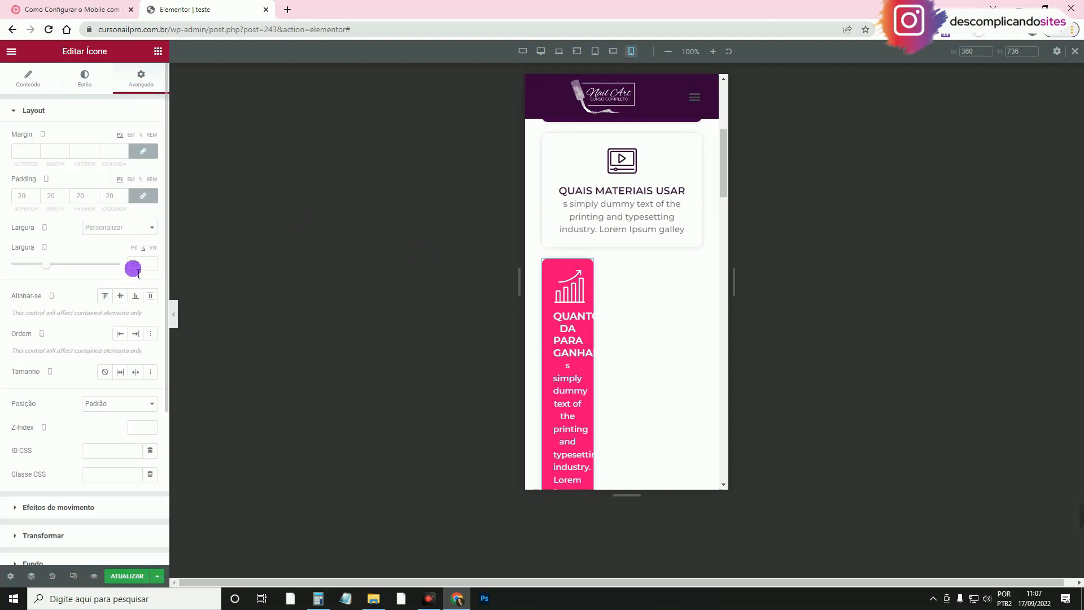
{"action": "type", "text": "1"}
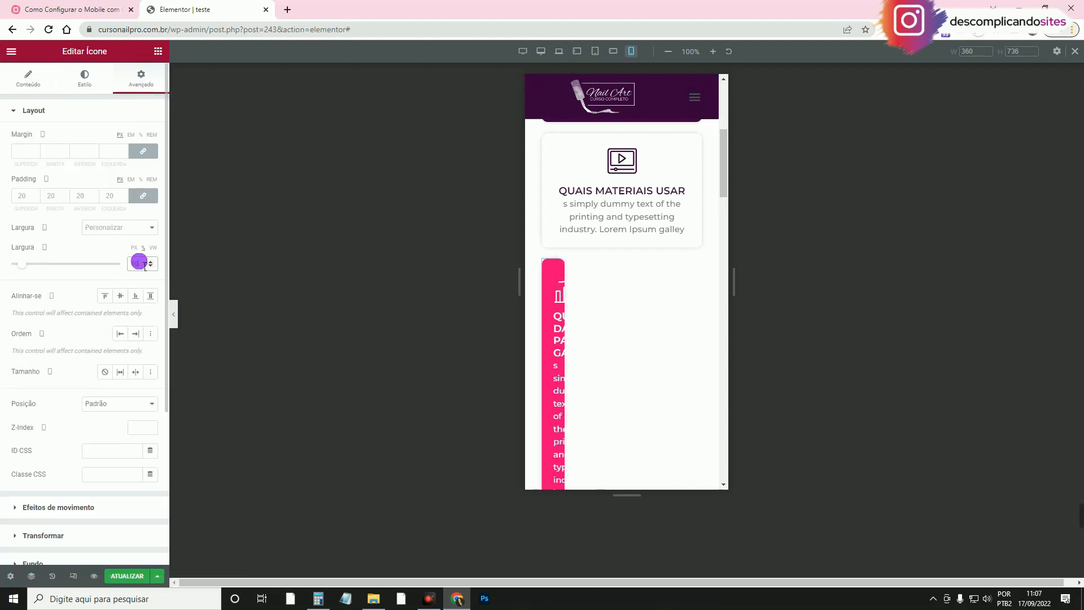
{"action": "type", "text": "00"}
{"action": "scroll", "coordinate": [629, 358], "scroll_direction": "up", "scroll_amount": 5}
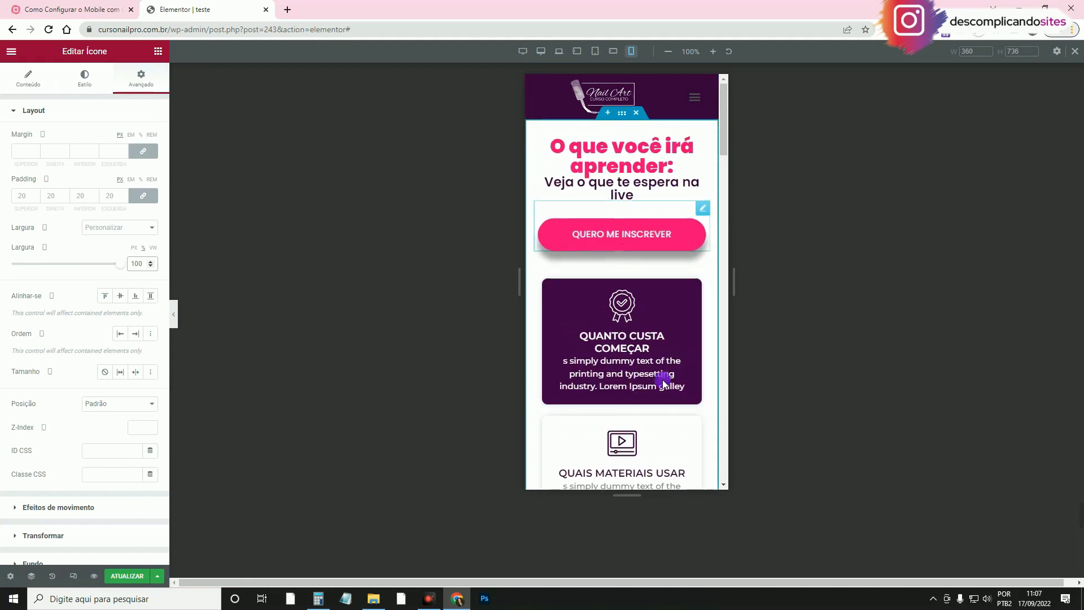
{"action": "scroll", "coordinate": [664, 383], "scroll_direction": "down", "scroll_amount": 8}
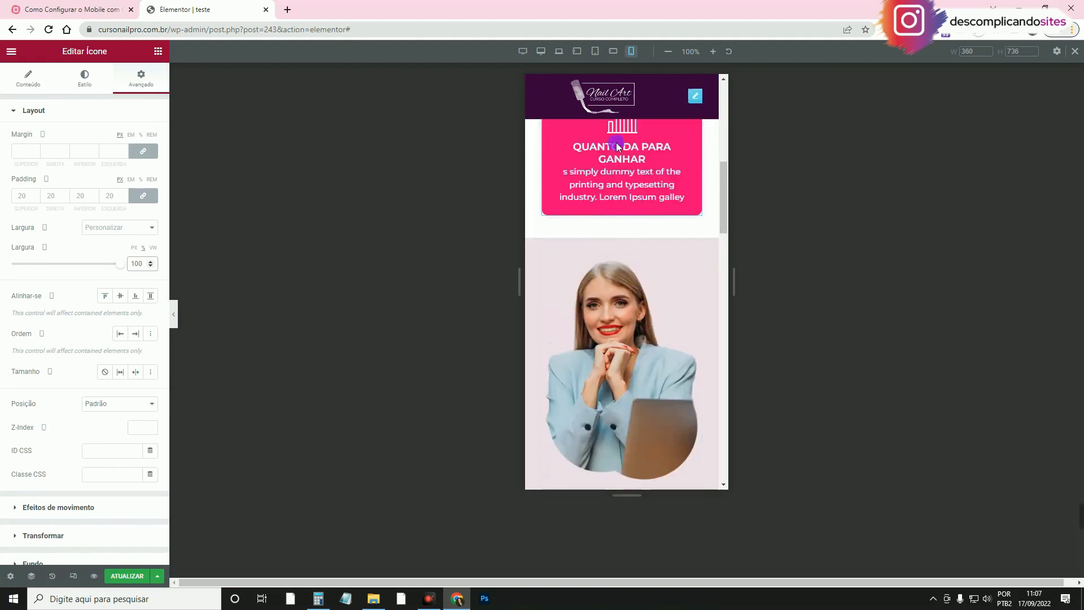
Return to the Desktop view and add an empty horizontal-direction container below the last carousel near the page's end.
{"action": "left_click", "coordinate": [541, 51]}
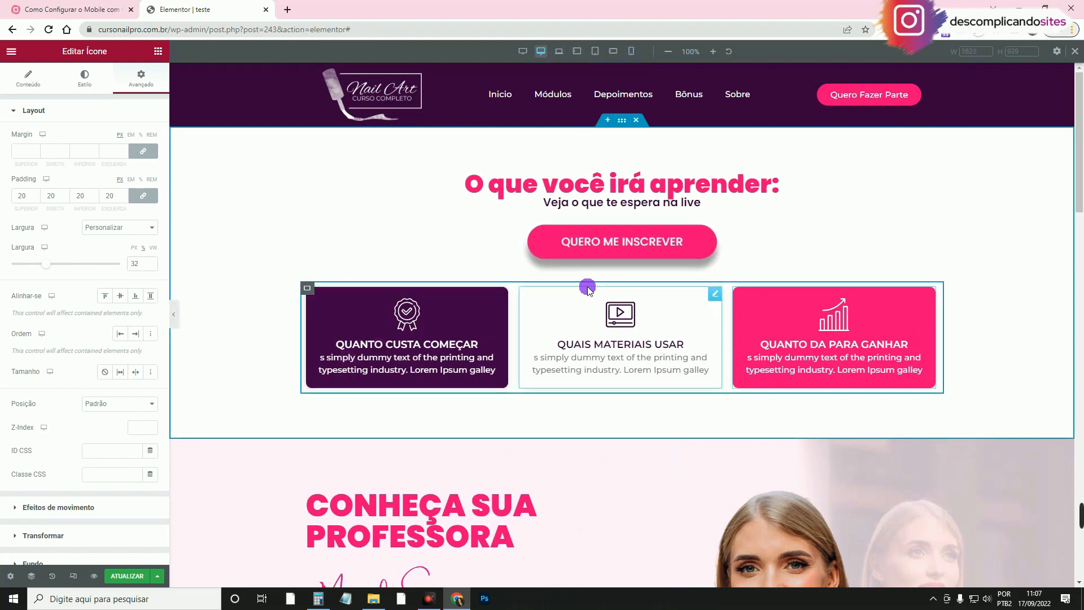
{"action": "scroll", "coordinate": [604, 286], "scroll_direction": "down", "scroll_amount": 3}
{"action": "scroll", "coordinate": [606, 285], "scroll_direction": "down", "scroll_amount": 15}
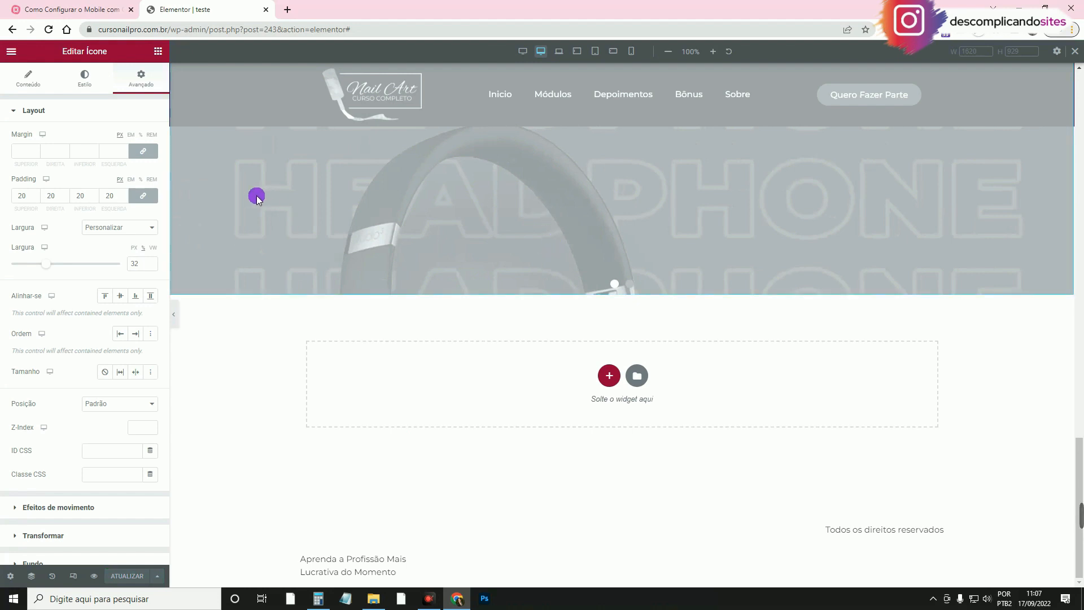
{"action": "left_click", "coordinate": [609, 375]}
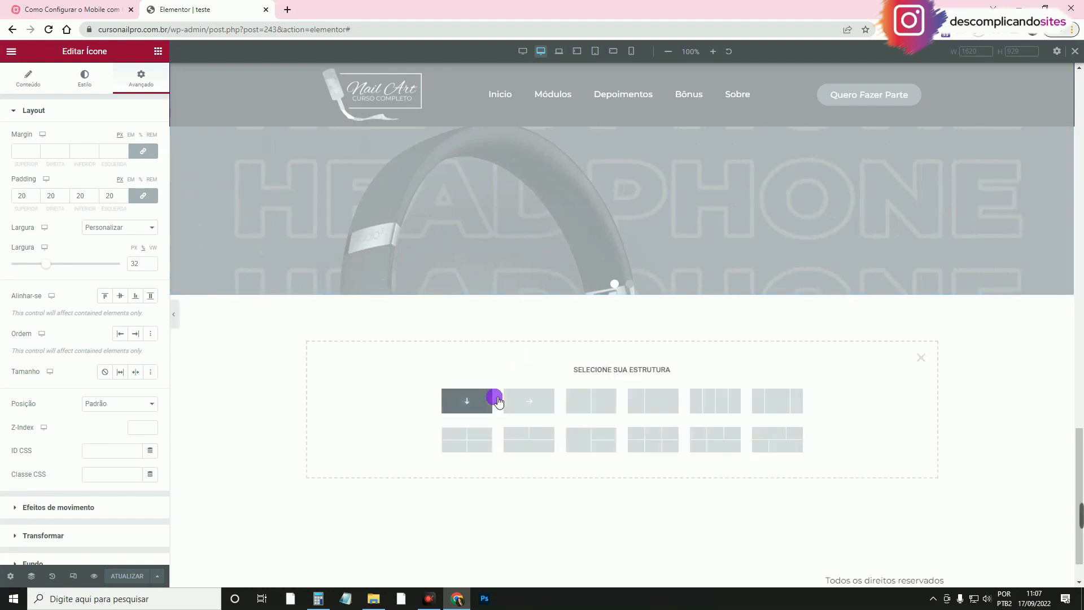
{"action": "left_click", "coordinate": [541, 406]}
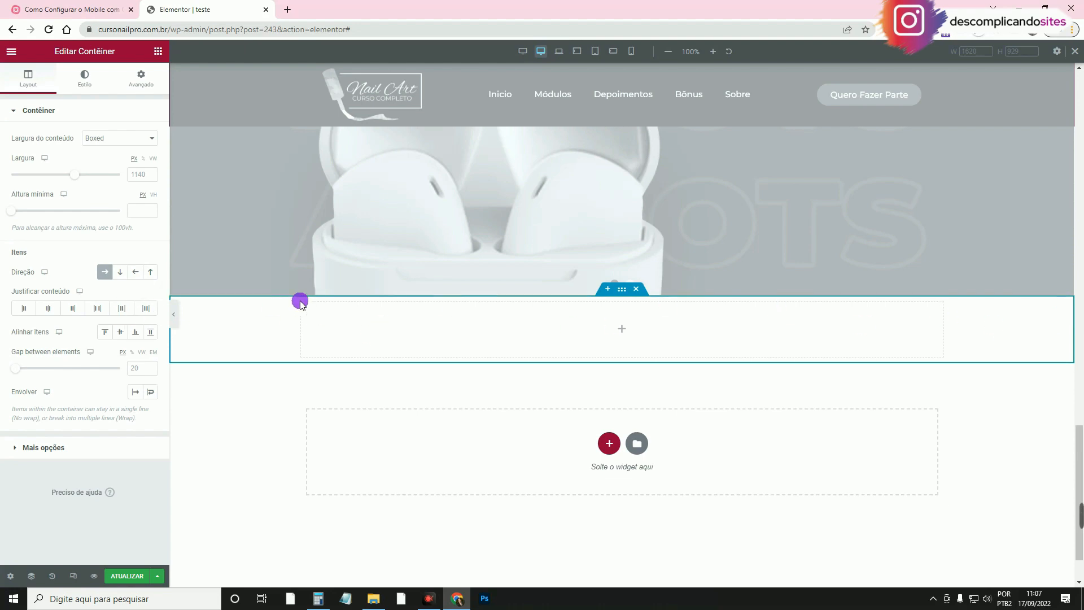
{"action": "scroll", "coordinate": [300, 302], "scroll_direction": "up", "scroll_amount": 20}
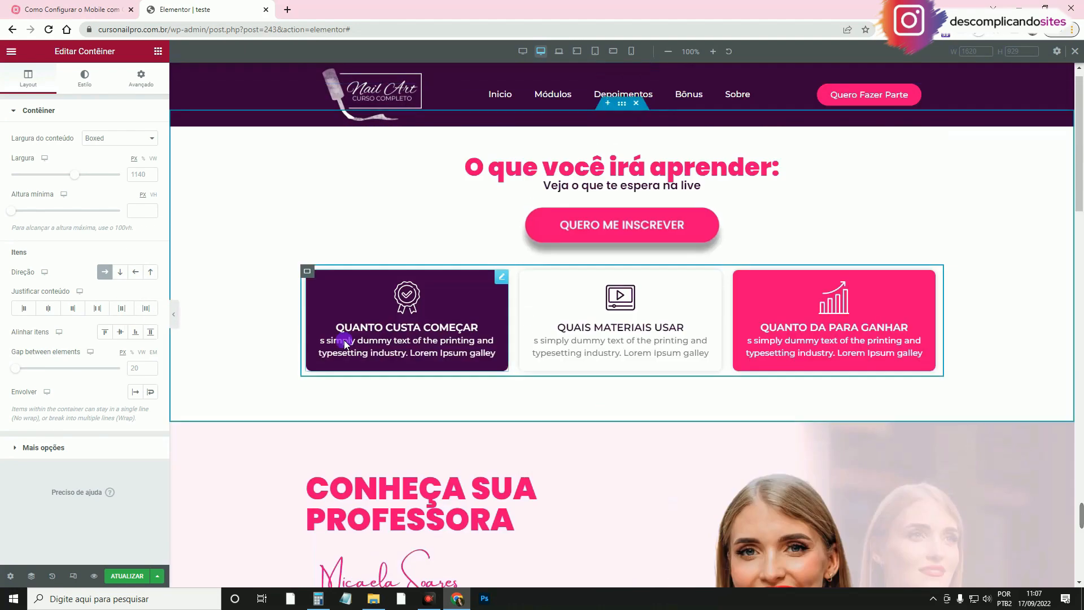
{"action": "scroll", "coordinate": [520, 489], "scroll_direction": "down", "scroll_amount": 20}
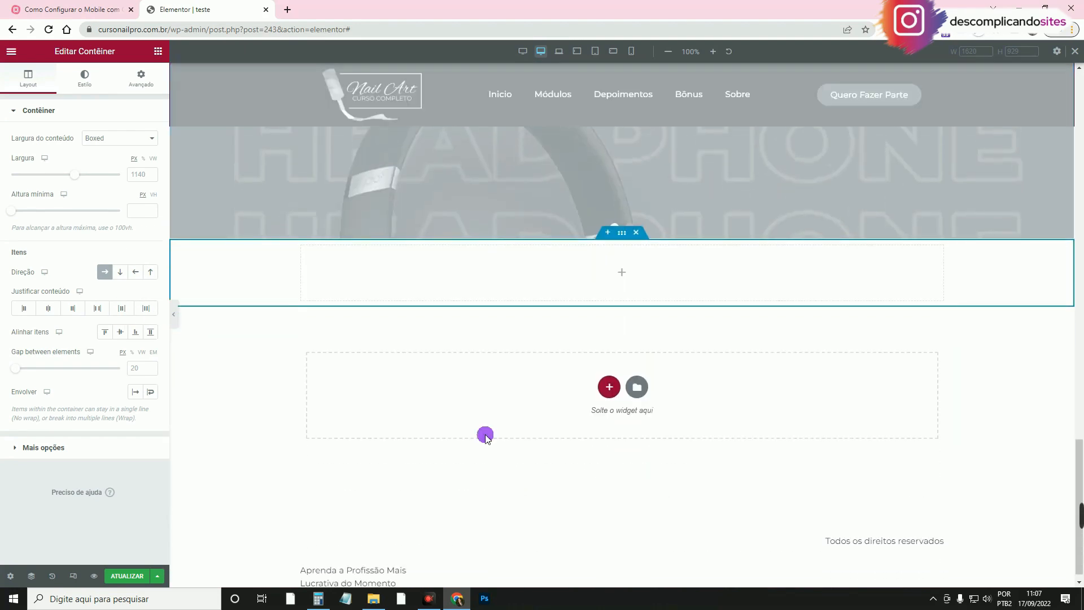
Place an Ícone widget in the new container and set its Padding to 40 px on all sides.
{"action": "left_click", "coordinate": [159, 51]}
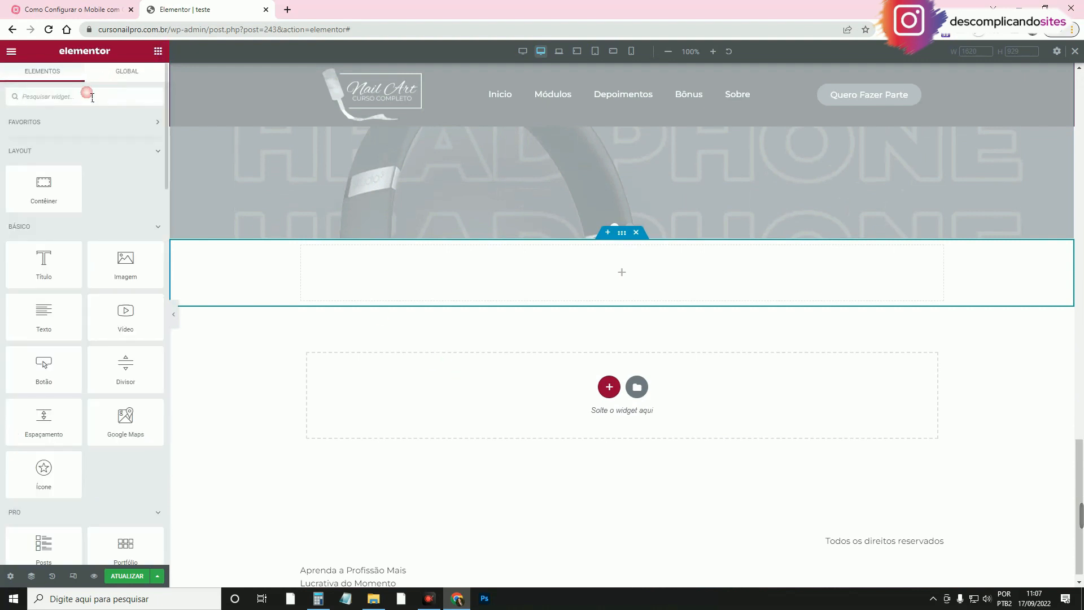
{"action": "left_click", "coordinate": [90, 94]}
{"action": "type", "text": "ic"}
{"action": "left_click_drag", "start_coordinate": [43, 135], "coordinate": [424, 270]}
{"action": "left_click", "coordinate": [160, 86]}
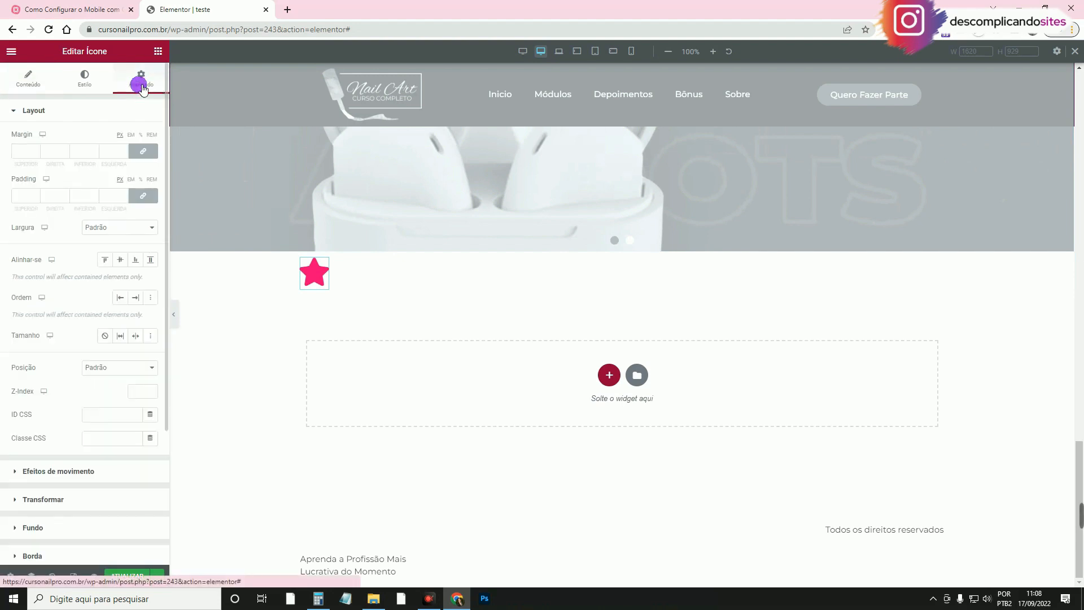
{"action": "left_click", "coordinate": [113, 201]}
{"action": "type", "text": "40"}
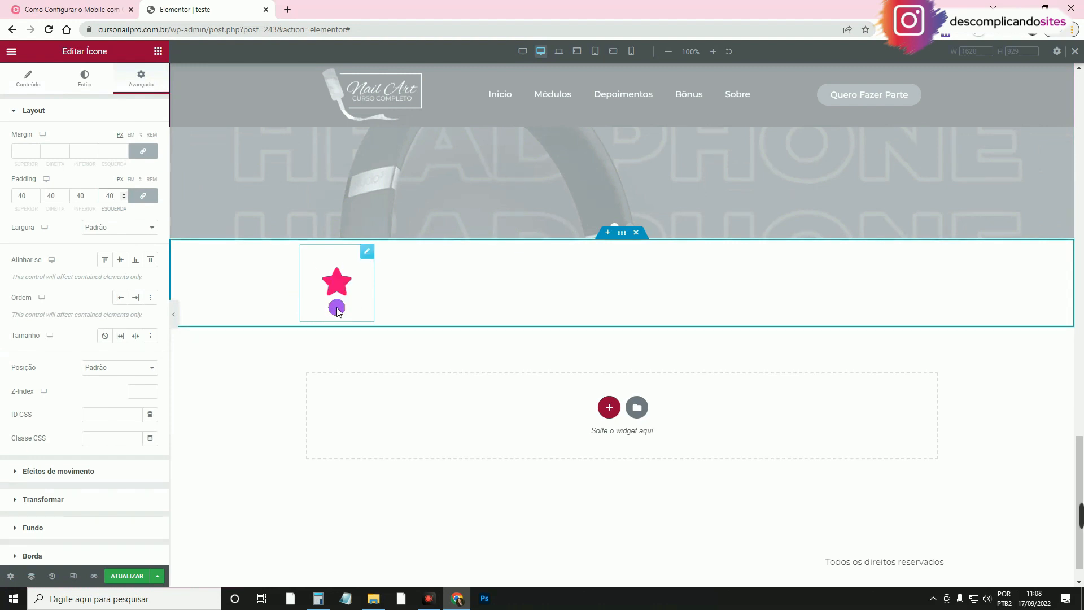
Give the star icon a semi-transparent black box shadow and a corner Arredondamento of 10 px.
{"action": "scroll", "coordinate": [85, 512], "scroll_direction": "down", "scroll_amount": 2}
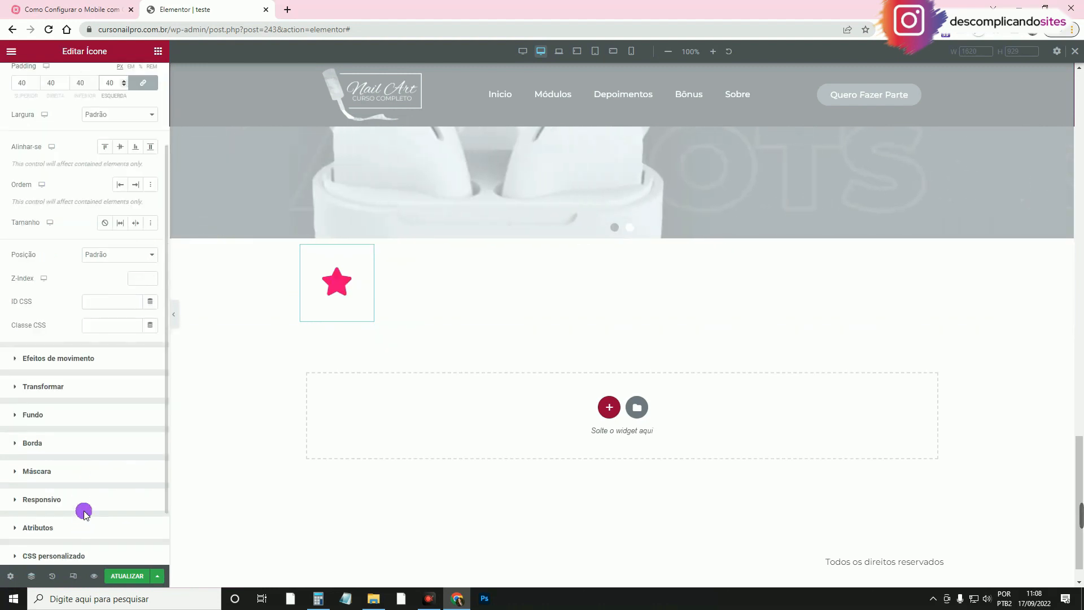
{"action": "left_click", "coordinate": [61, 439]}
{"action": "left_click", "coordinate": [150, 344]}
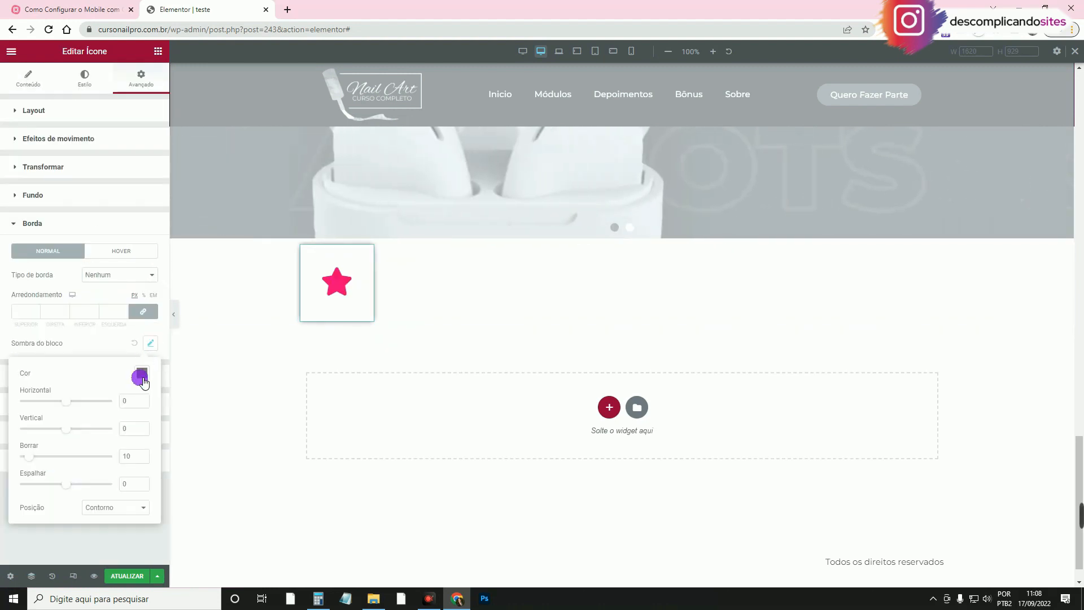
{"action": "left_click", "coordinate": [141, 375]}
{"action": "left_click_drag", "start_coordinate": [153, 536], "coordinate": [135, 528]}
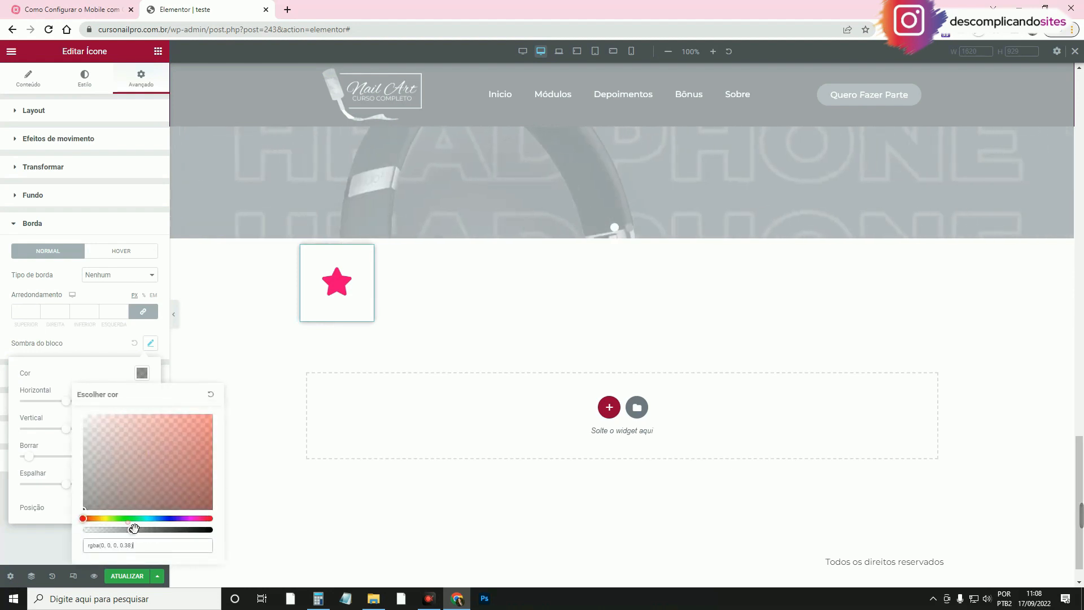
{"action": "left_click", "coordinate": [89, 315]}
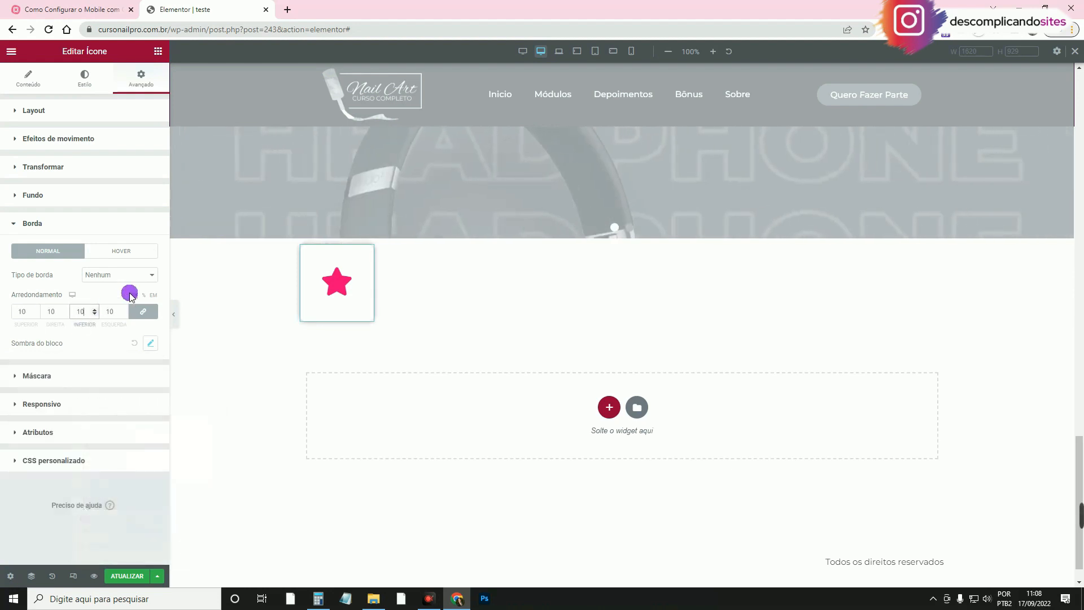
{"action": "left_click", "coordinate": [174, 314]}
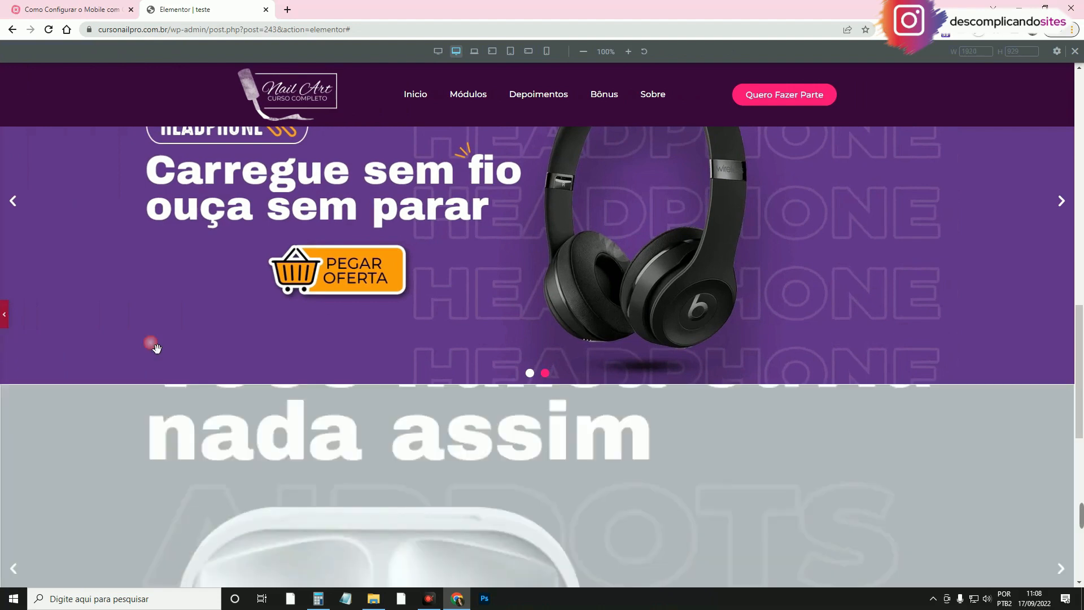
{"action": "left_click", "coordinate": [4, 314]}
{"action": "scroll", "coordinate": [406, 388], "scroll_direction": "down", "scroll_amount": 5}
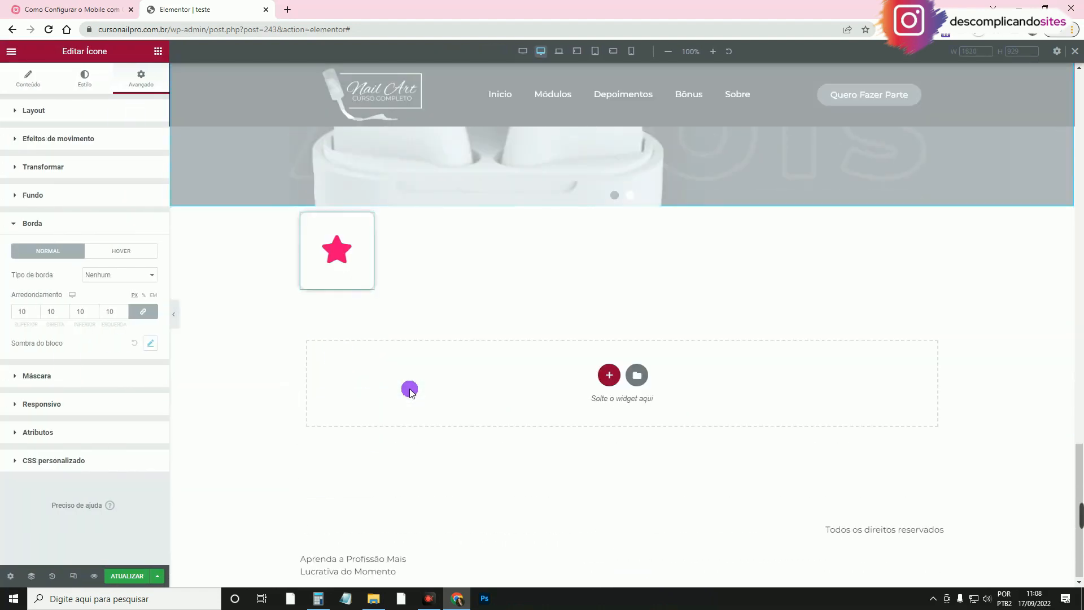
Duplicate the star icon seven times so the container holds a row of eight.
{"action": "right_click", "coordinate": [347, 253]}
{"action": "left_click", "coordinate": [377, 276]}
{"action": "right_click", "coordinate": [349, 236]}
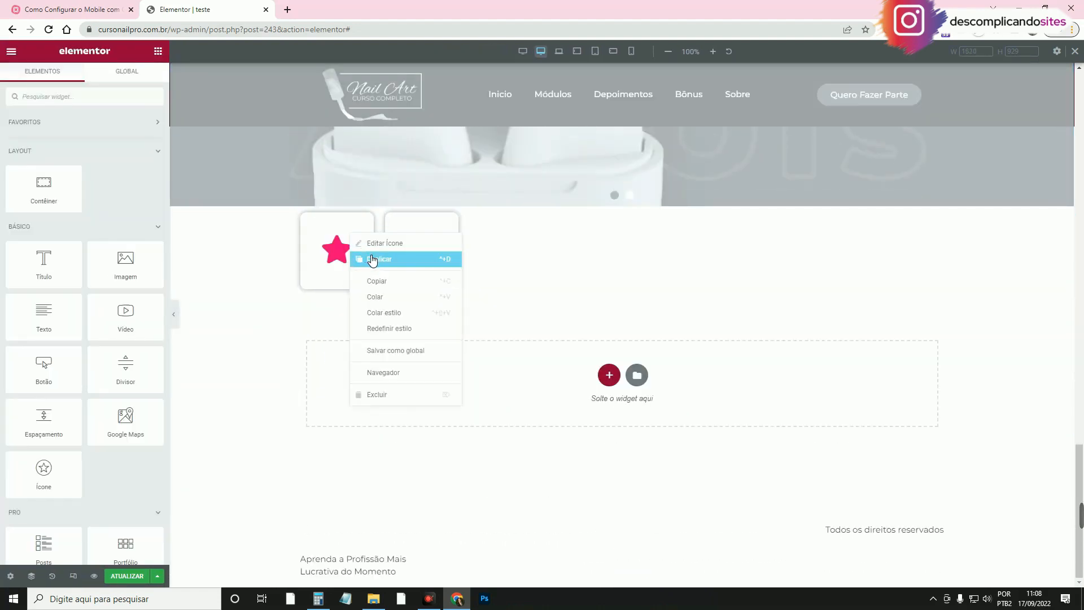
{"action": "left_click", "coordinate": [375, 257]}
{"action": "right_click", "coordinate": [349, 238]}
{"action": "left_click", "coordinate": [374, 259]}
{"action": "right_click", "coordinate": [355, 242]}
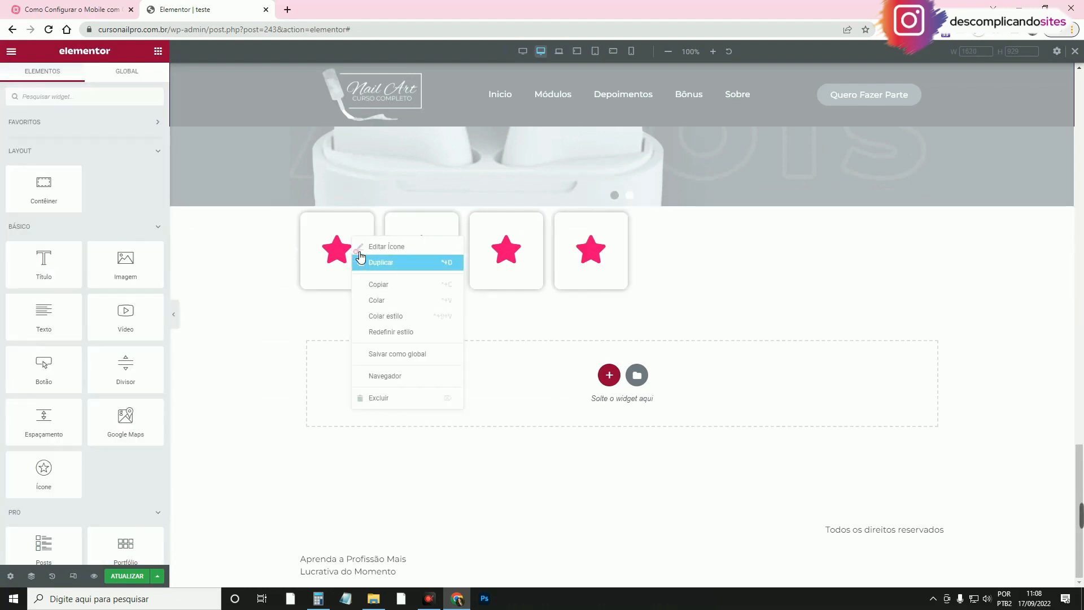
{"action": "left_click", "coordinate": [376, 262]}
{"action": "right_click", "coordinate": [348, 241]}
{"action": "left_click", "coordinate": [375, 259]}
{"action": "right_click", "coordinate": [340, 232]}
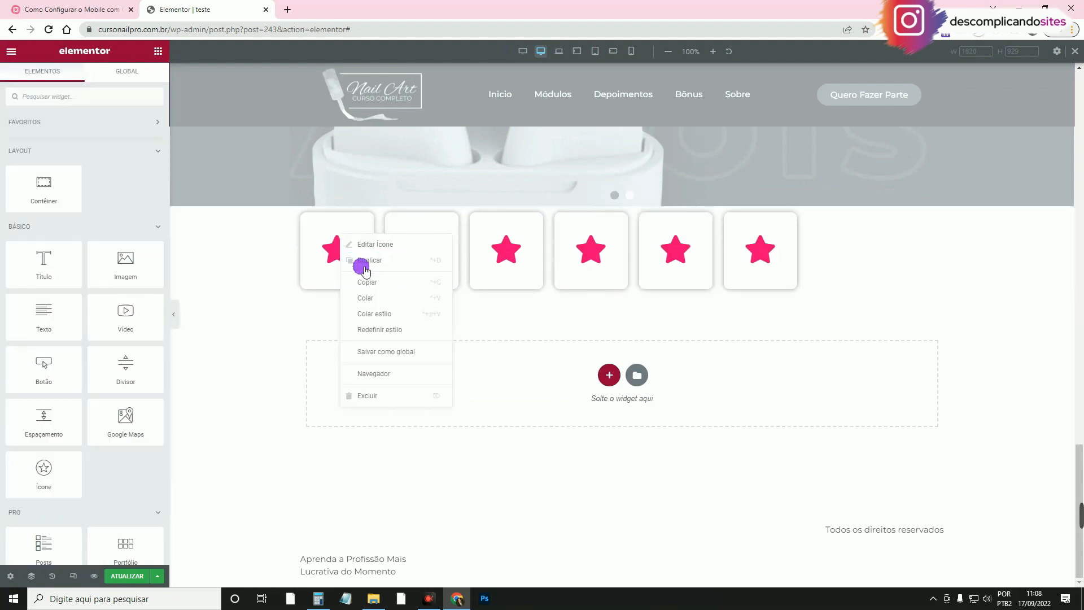
{"action": "left_click", "coordinate": [368, 255]}
{"action": "right_click", "coordinate": [345, 241]}
{"action": "left_click", "coordinate": [364, 266]}
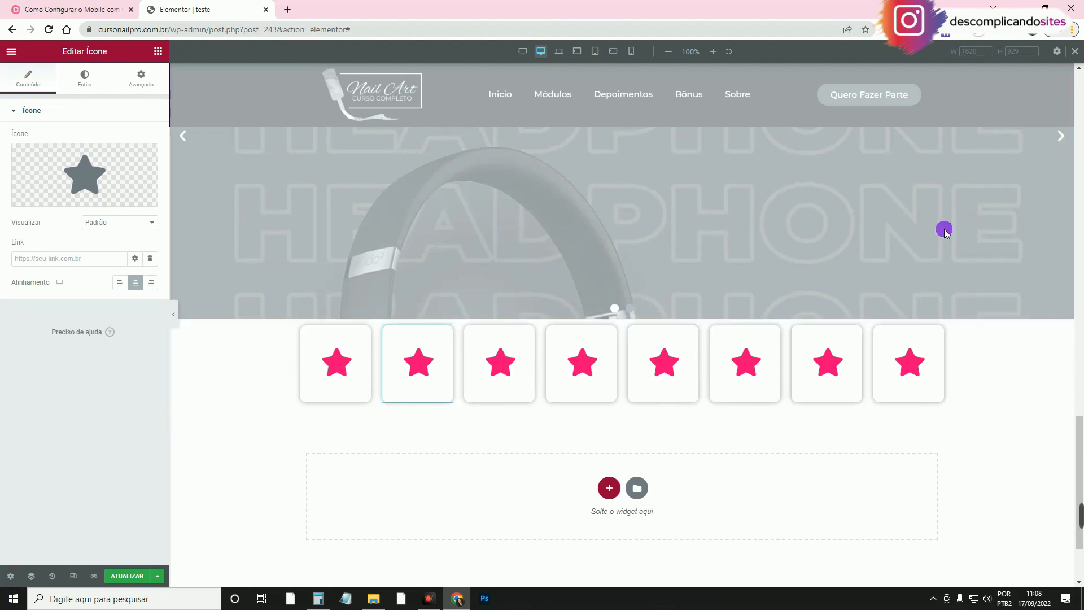
Duplicate the first star icon five more times to overfill the row with thirteen icons.
{"action": "right_click", "coordinate": [348, 345]}
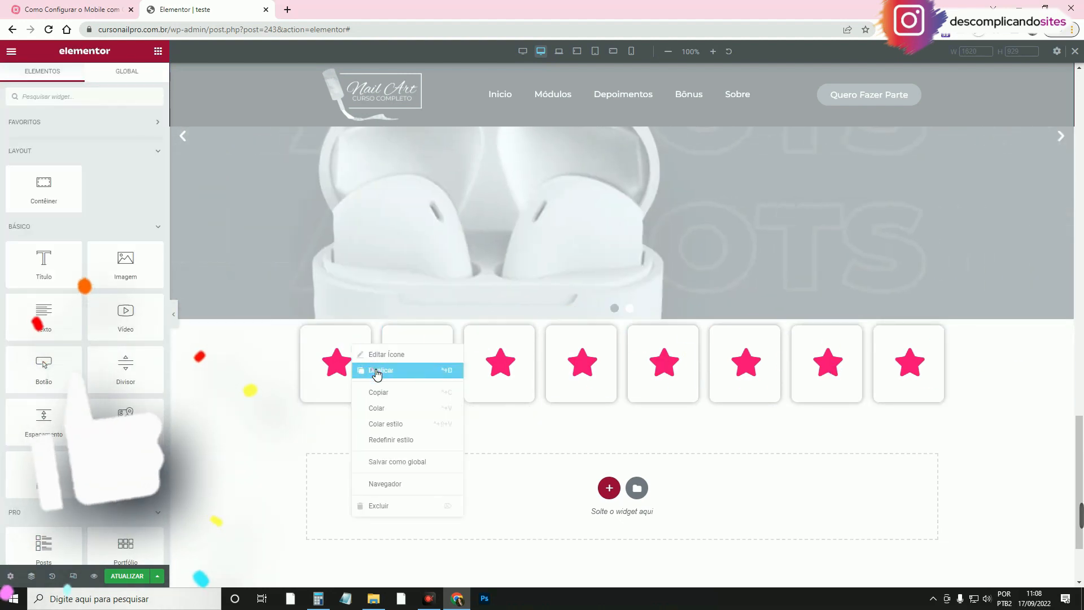
{"action": "left_click", "coordinate": [366, 370]}
{"action": "right_click", "coordinate": [349, 350]}
{"action": "left_click", "coordinate": [362, 371]}
{"action": "right_click", "coordinate": [334, 346]}
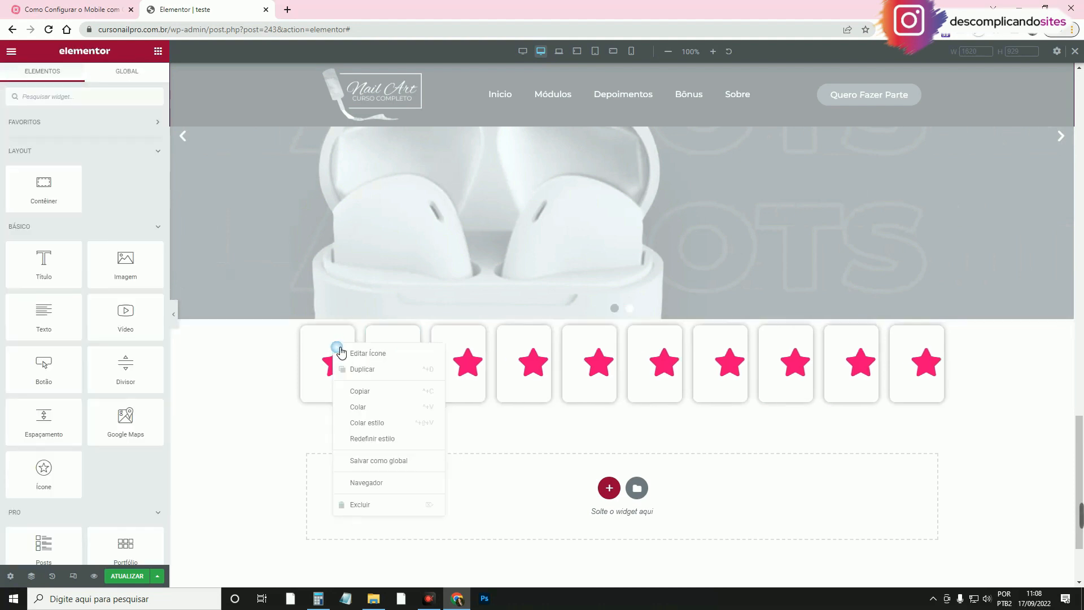
{"action": "left_click", "coordinate": [358, 370]}
{"action": "right_click", "coordinate": [335, 349]}
{"action": "left_click", "coordinate": [351, 371]}
{"action": "right_click", "coordinate": [324, 346]}
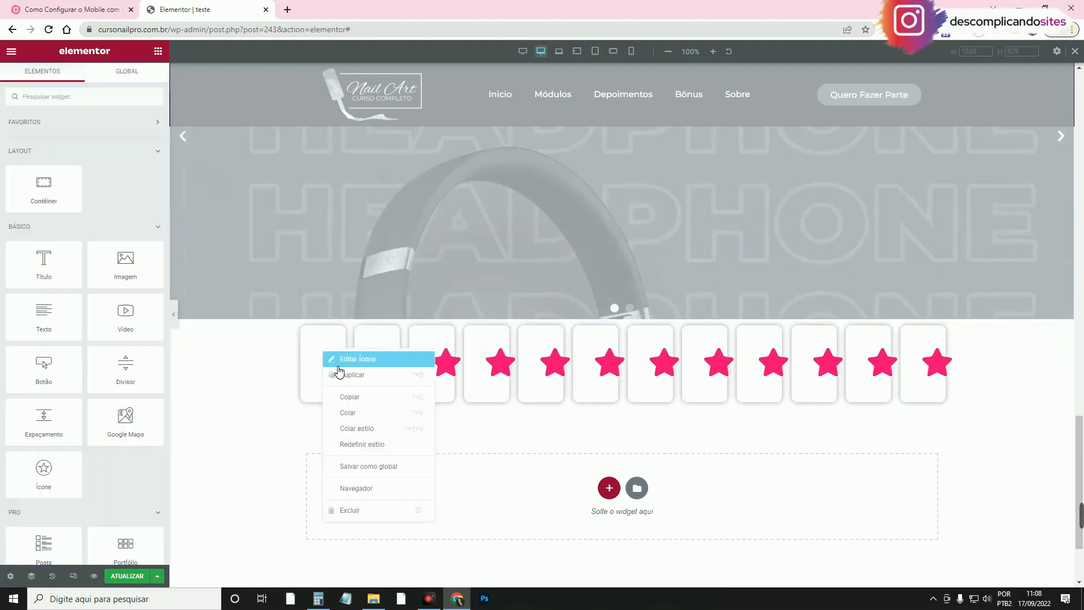
{"action": "left_click", "coordinate": [338, 370]}
Set the star container's Envolver option to wrap its items onto multiple lines.
{"action": "left_click", "coordinate": [622, 314]}
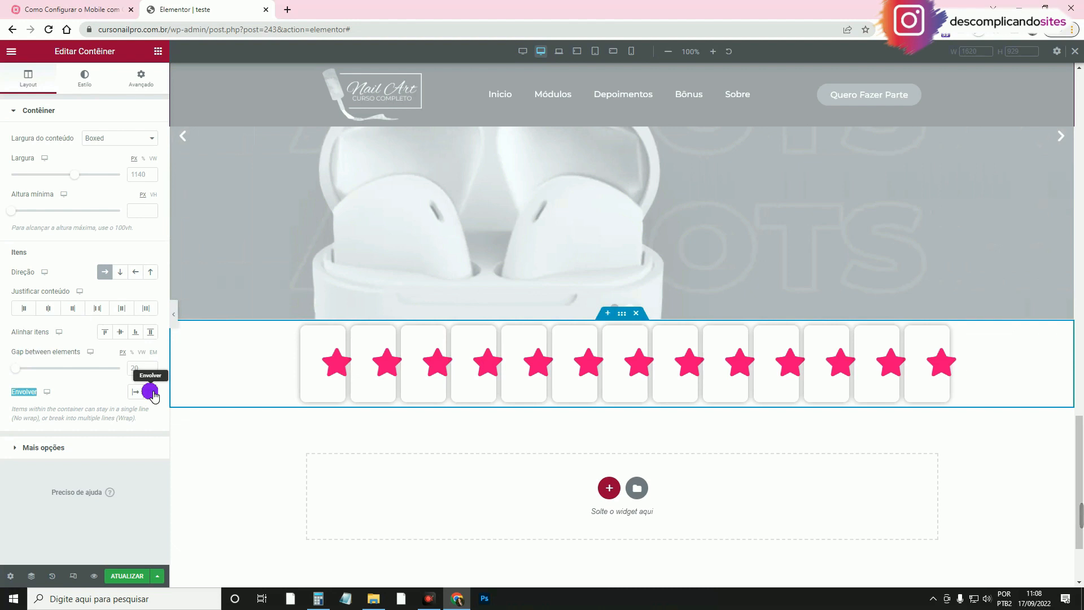
{"action": "left_click", "coordinate": [151, 392]}
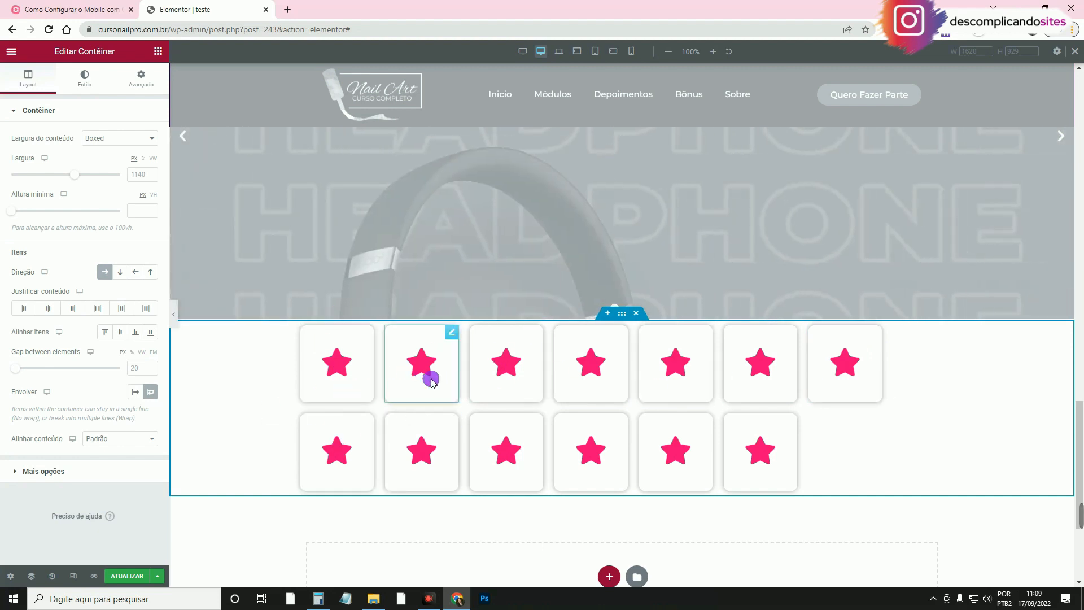
Switch to the Windows calculator and compute 100 − 4, divided by 4, for the width of four items per row.
{"action": "left_click", "coordinate": [318, 598]}
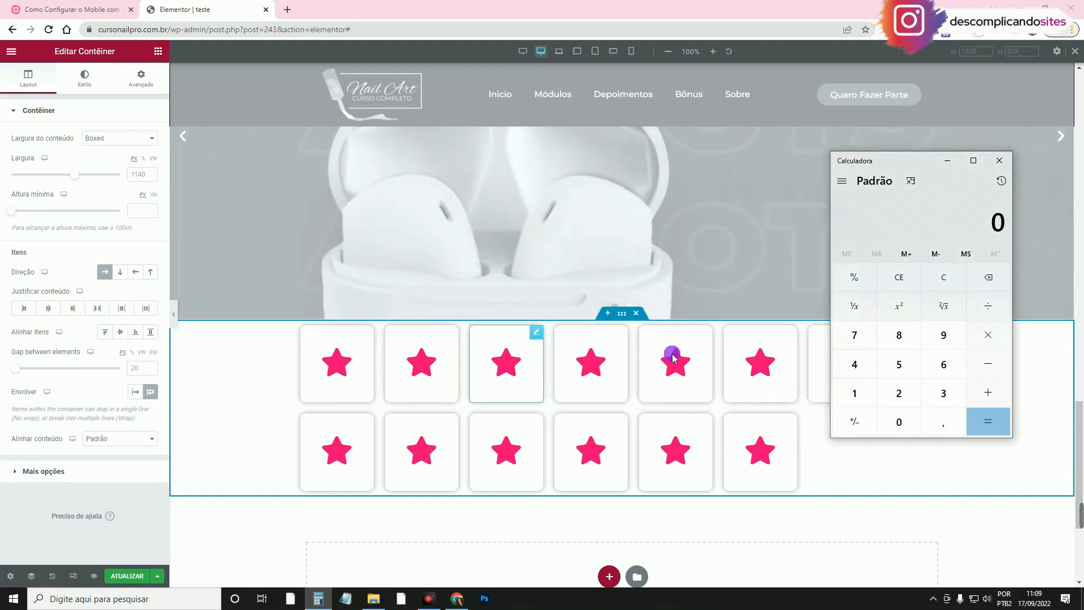
{"action": "left_click", "coordinate": [380, 356]}
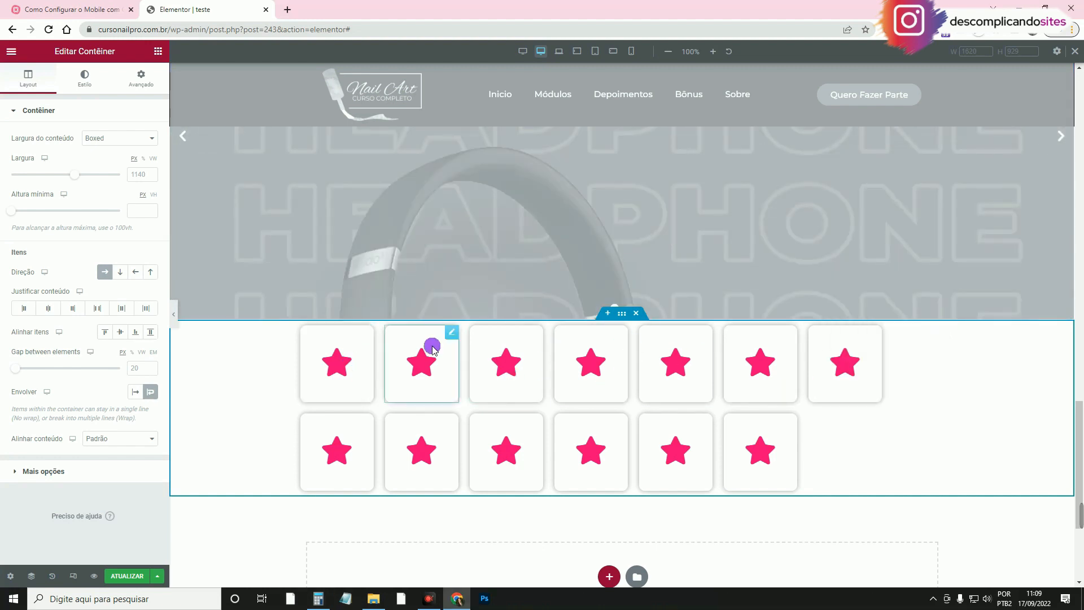
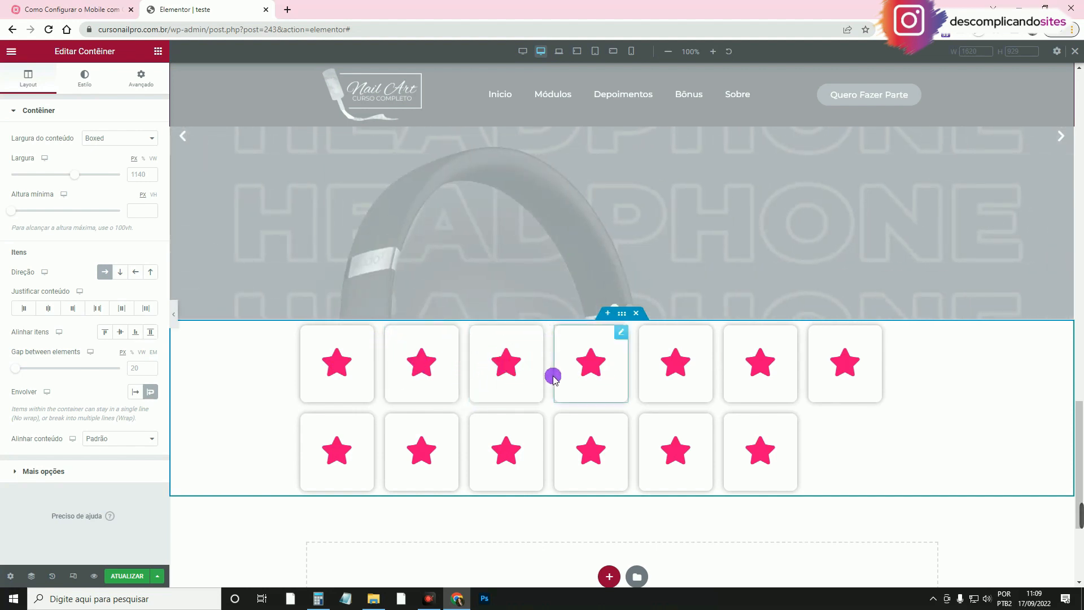
{"action": "left_click", "coordinate": [331, 600]}
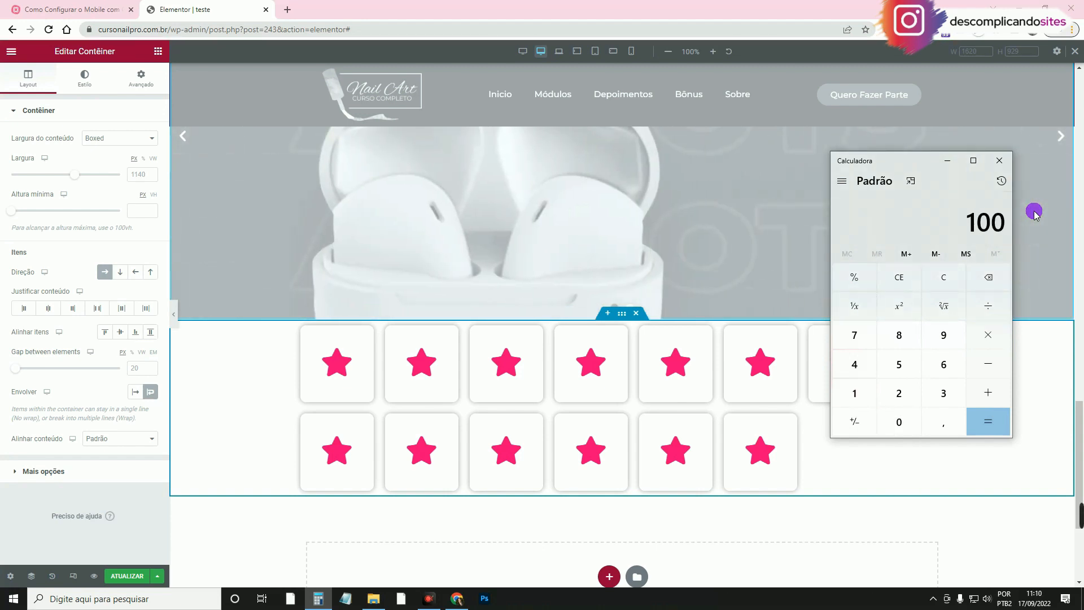
{"action": "key", "text": "minus"}
{"action": "key", "text": "Return"}
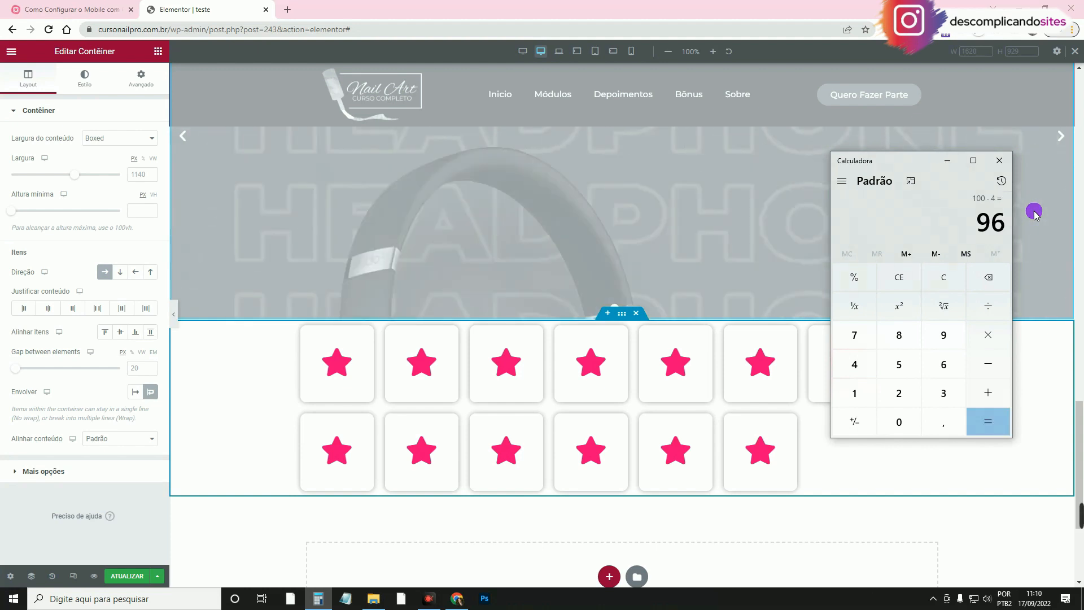
{"action": "key", "text": "slash"}
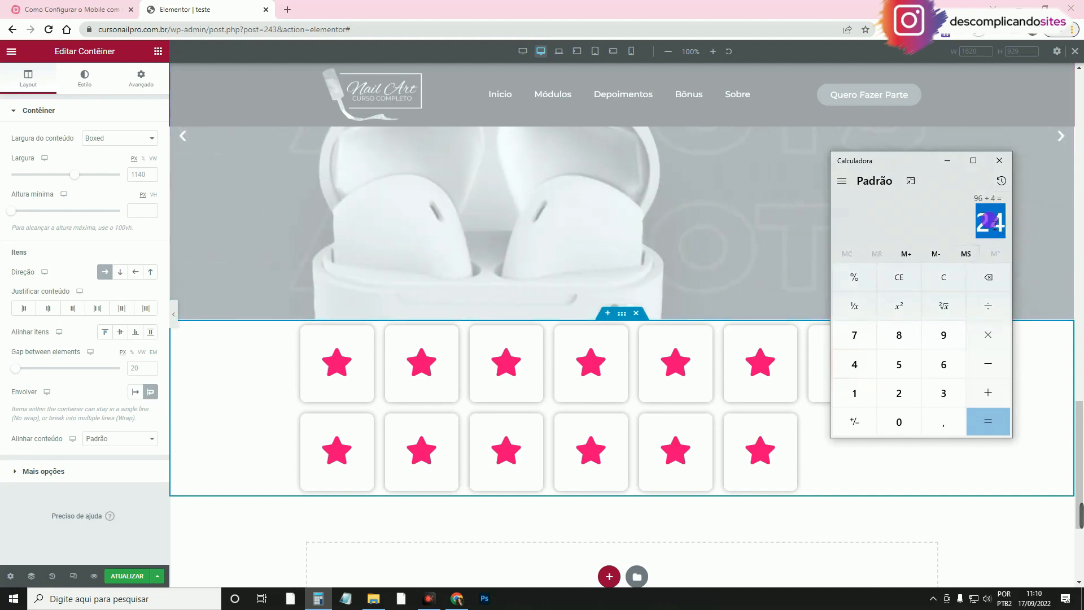
{"action": "left_click", "coordinate": [954, 162]}
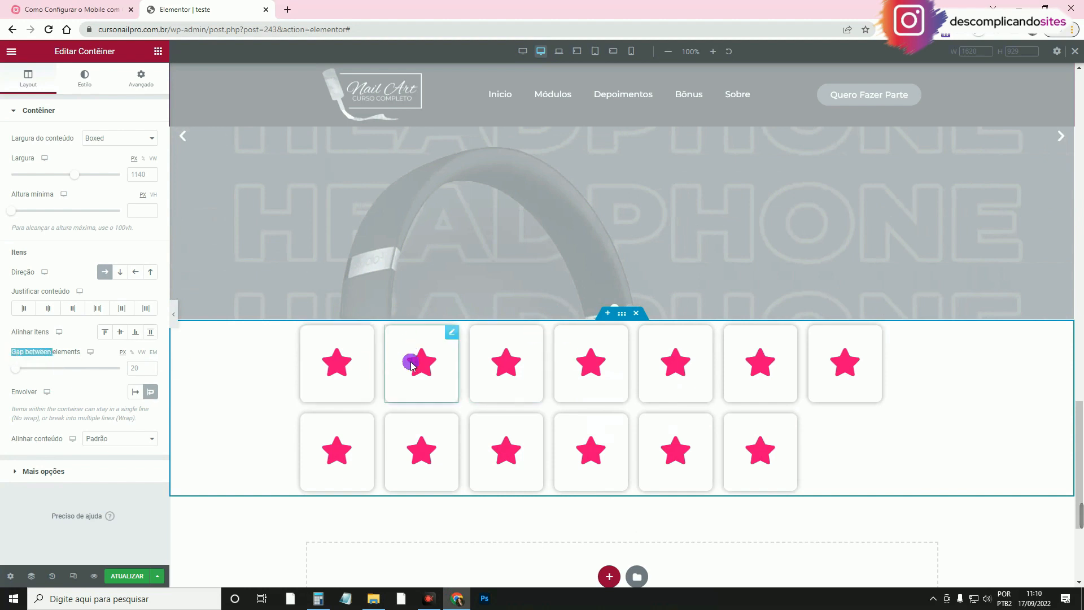
Set the star container's Gap between elements to 1 in percent units.
{"action": "left_click", "coordinate": [131, 352]}
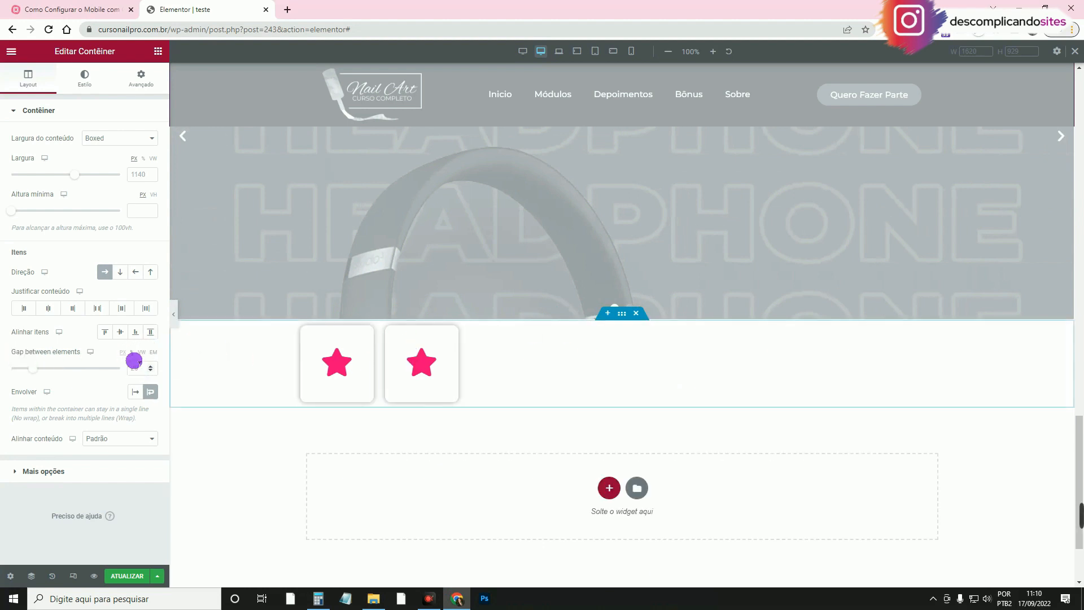
{"action": "left_click", "coordinate": [139, 367]}
{"action": "type", "text": "1"}
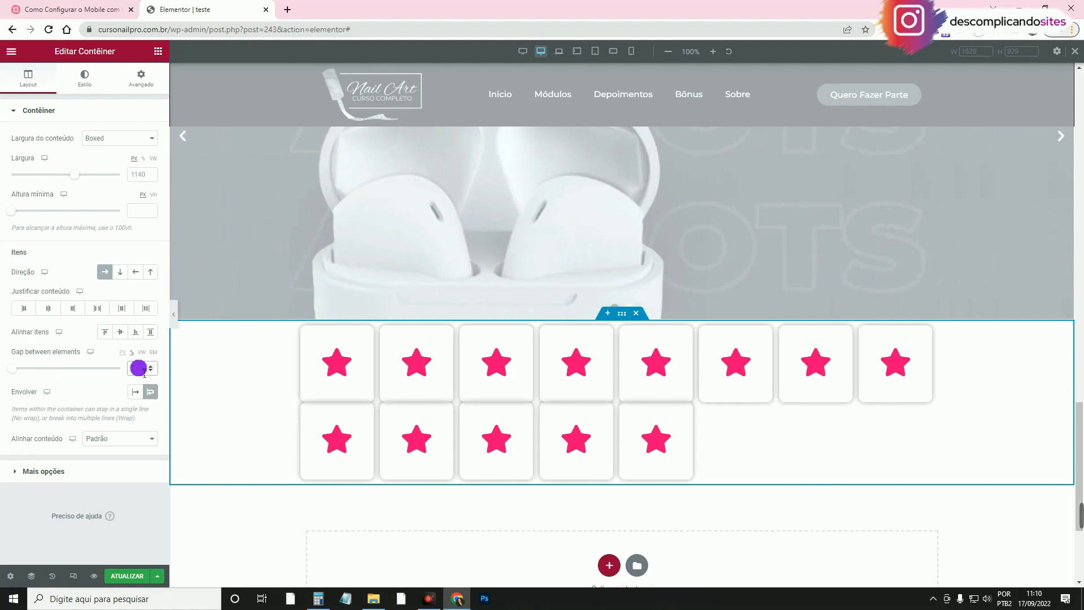
Give the first star icon a custom (Personalizar) Largura of 24%.
{"action": "left_click", "coordinate": [351, 344]}
{"action": "left_click", "coordinate": [352, 345]}
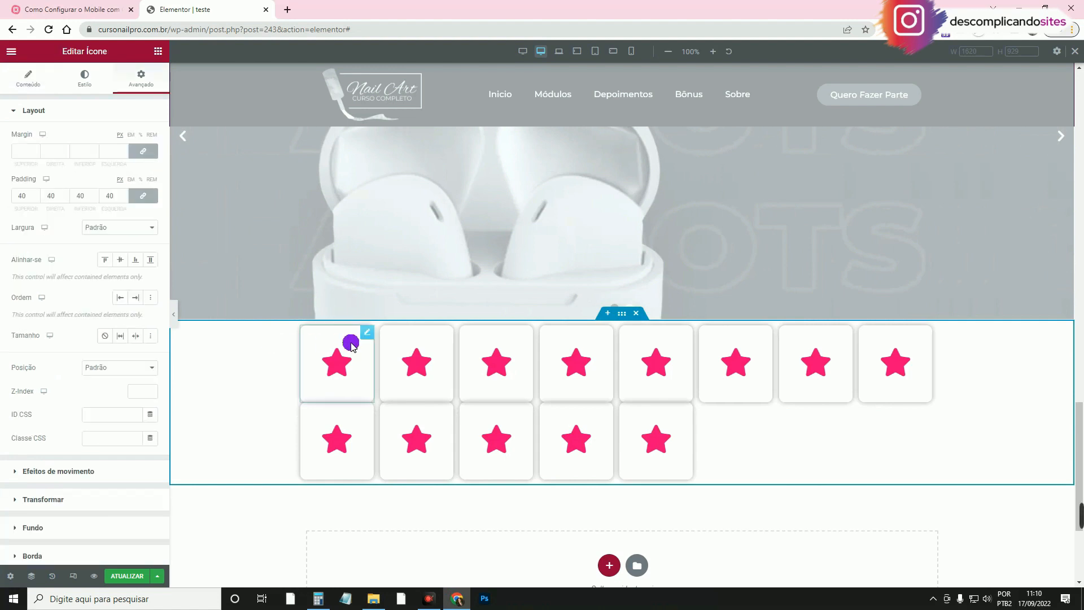
{"action": "left_click", "coordinate": [143, 227]}
{"action": "left_click", "coordinate": [150, 265]}
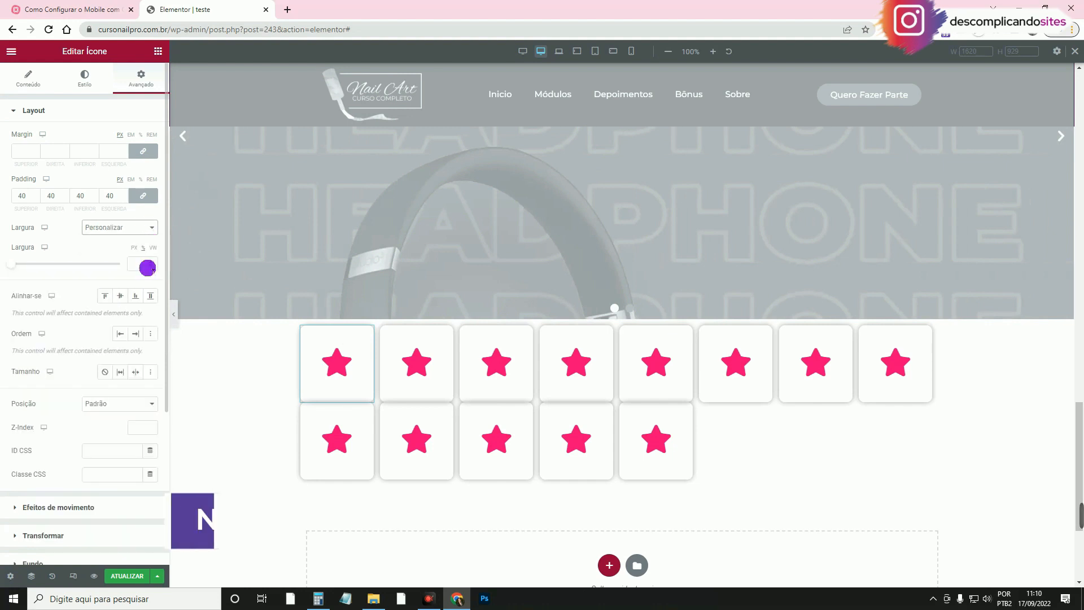
{"action": "type", "text": "24"}
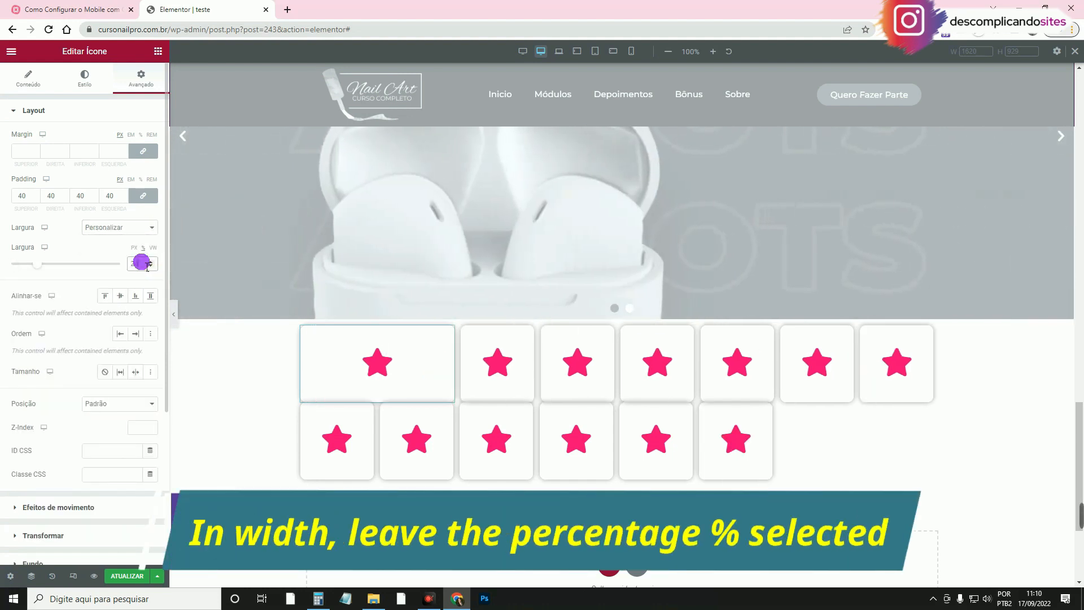
Copy the first star icon and paste its style onto the other three stars that complete the first row of four.
{"action": "right_click", "coordinate": [413, 343]}
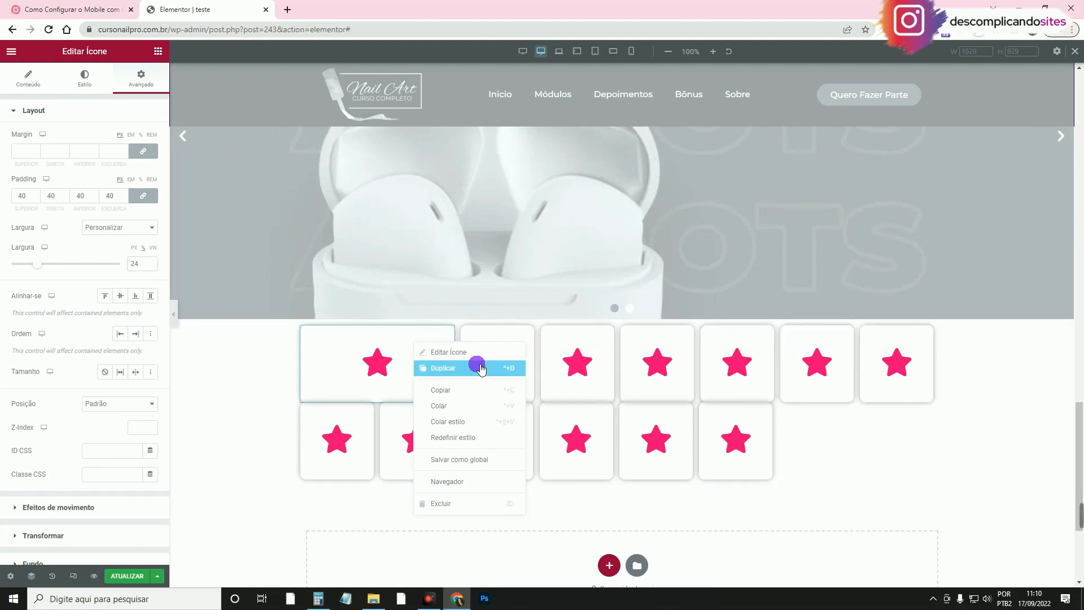
{"action": "left_click", "coordinate": [464, 389]}
{"action": "right_click", "coordinate": [492, 350]}
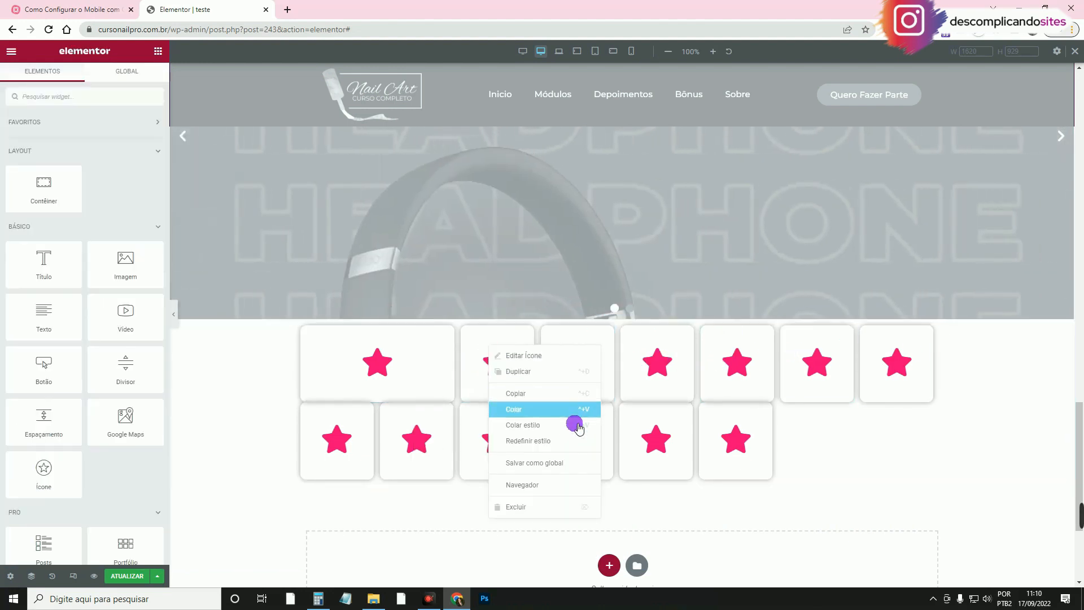
{"action": "left_click", "coordinate": [571, 424]}
{"action": "right_click", "coordinate": [590, 354]}
{"action": "right_click", "coordinate": [655, 336]}
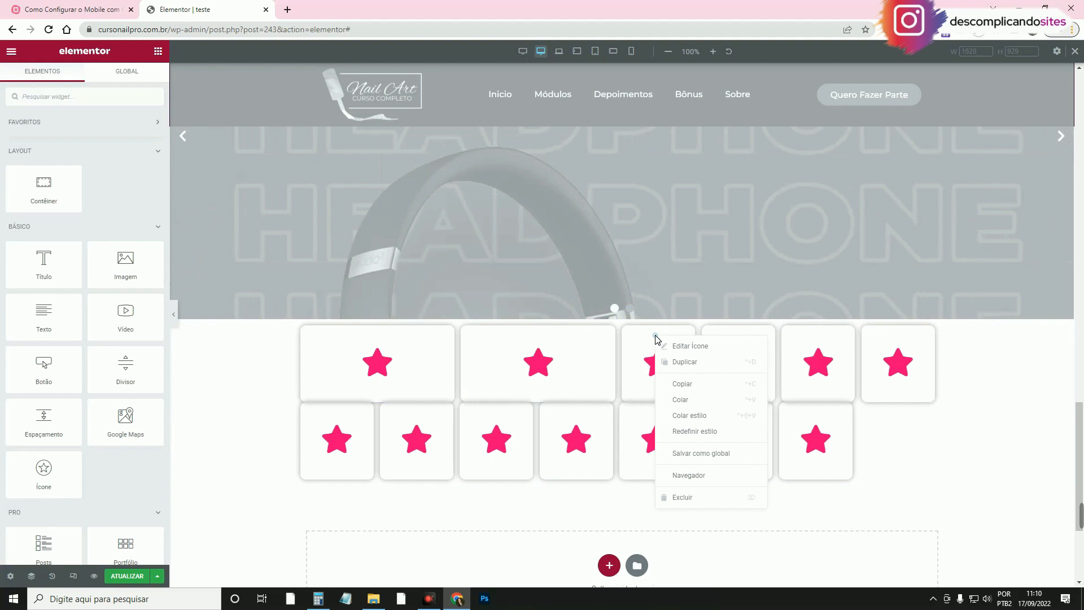
{"action": "left_click", "coordinate": [731, 414]}
{"action": "right_click", "coordinate": [816, 357]}
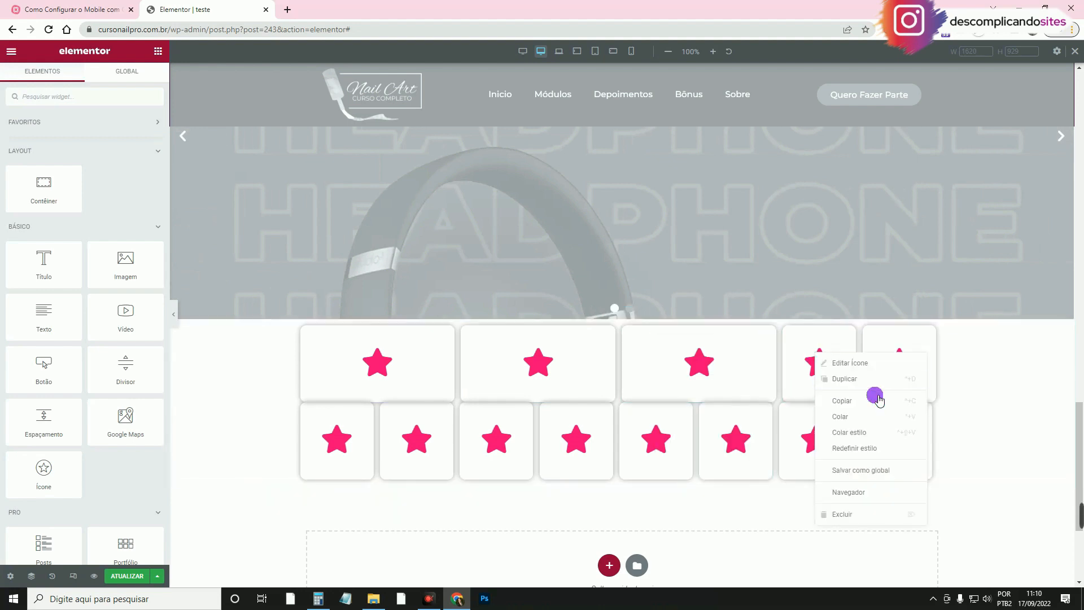
{"action": "left_click", "coordinate": [888, 434]}
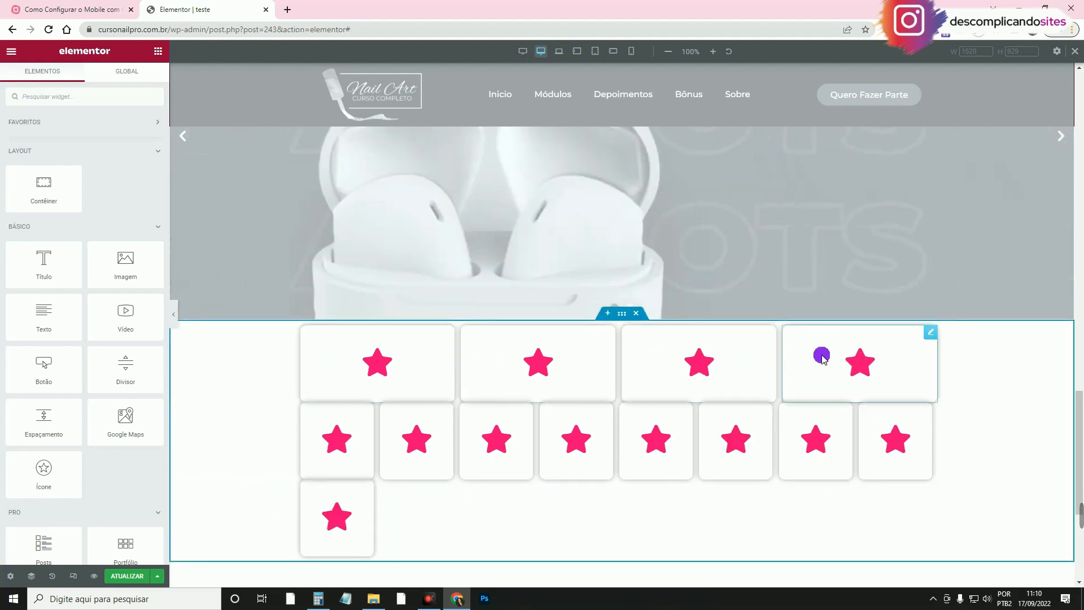
Paste the copied style onto the next four stars to form the second row of four.
{"action": "right_click", "coordinate": [345, 419]}
{"action": "left_click", "coordinate": [441, 492]}
{"action": "right_click", "coordinate": [494, 419]}
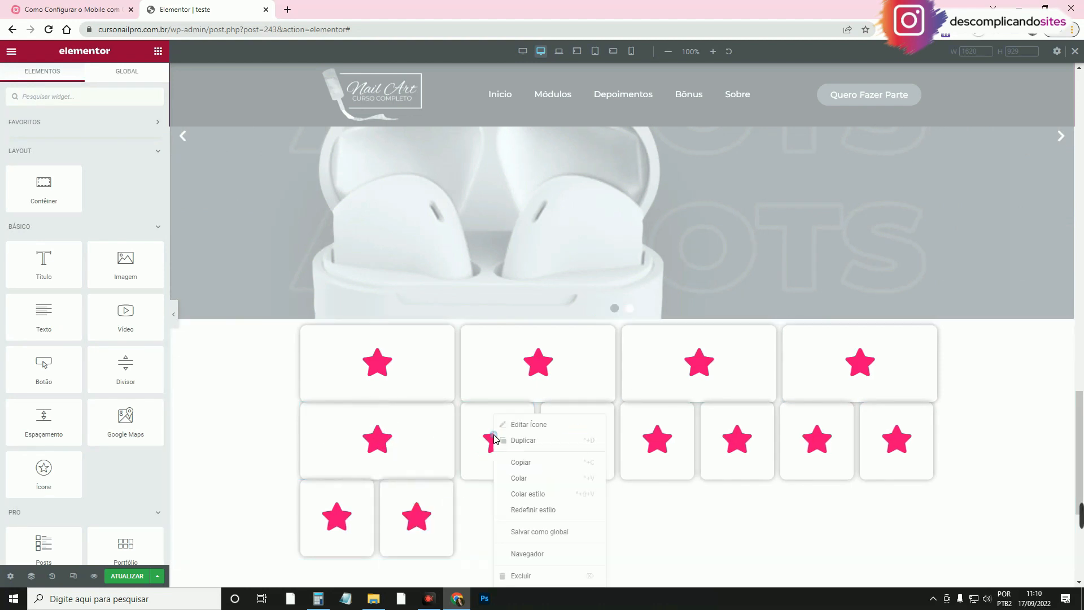
{"action": "left_click", "coordinate": [591, 494]}
{"action": "right_click", "coordinate": [683, 414]}
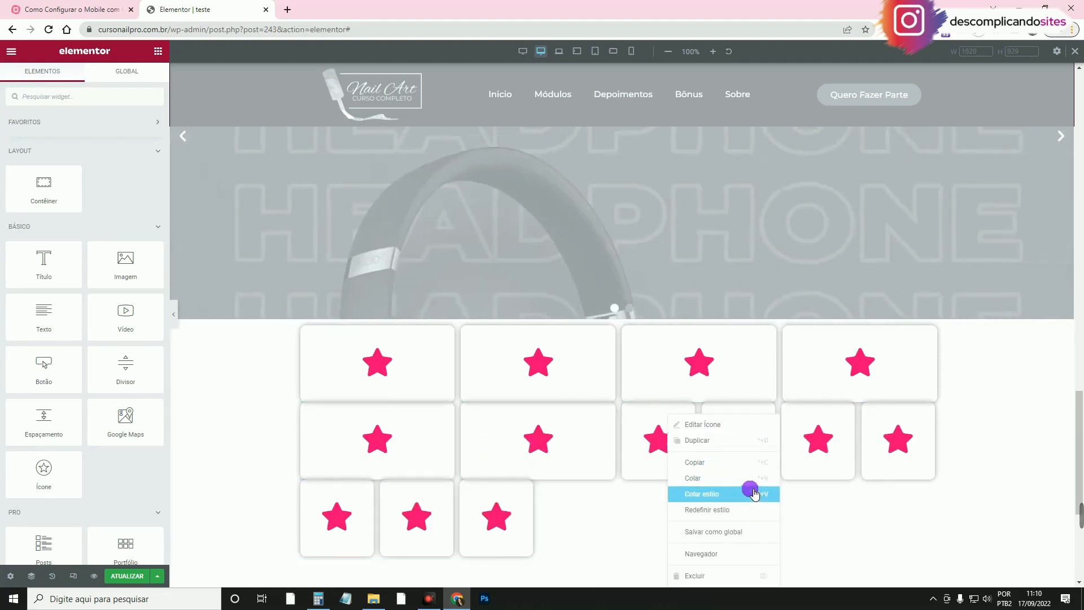
{"action": "left_click", "coordinate": [748, 493]}
{"action": "right_click", "coordinate": [806, 440]}
{"action": "left_click", "coordinate": [880, 495]}
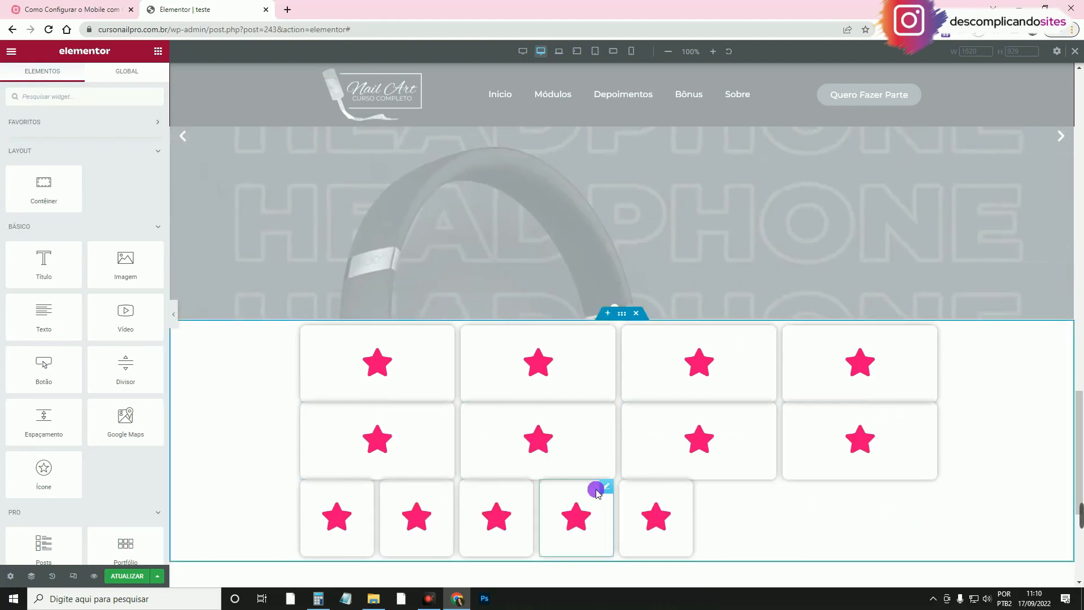
Delete the five narrow stars remaining in the third row.
{"action": "scroll", "coordinate": [581, 484], "scroll_direction": "down", "scroll_amount": 2}
{"action": "right_click", "coordinate": [356, 395]}
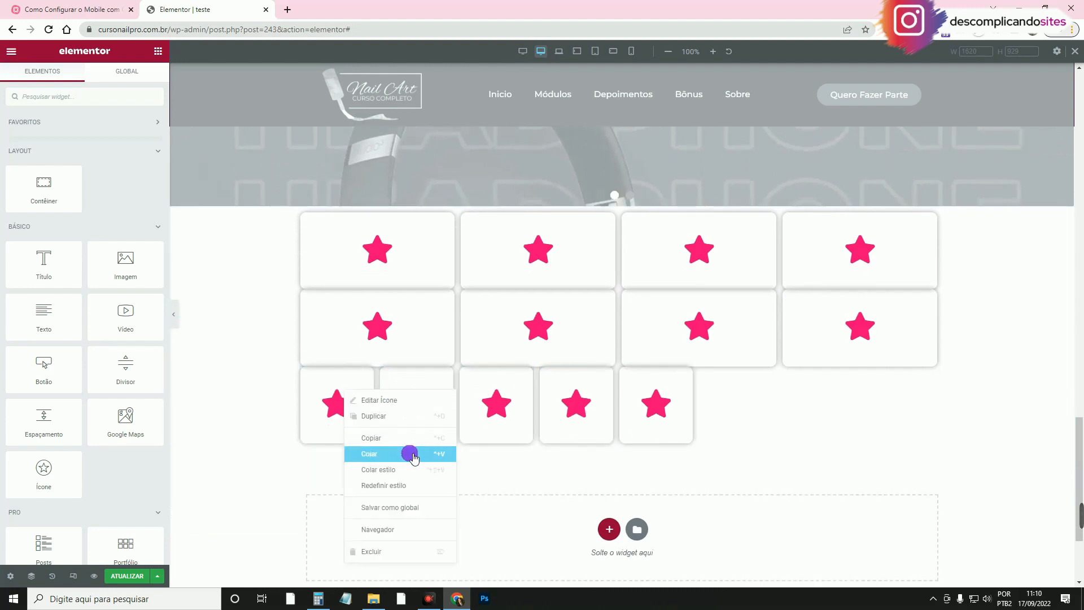
{"action": "right_click", "coordinate": [324, 390]}
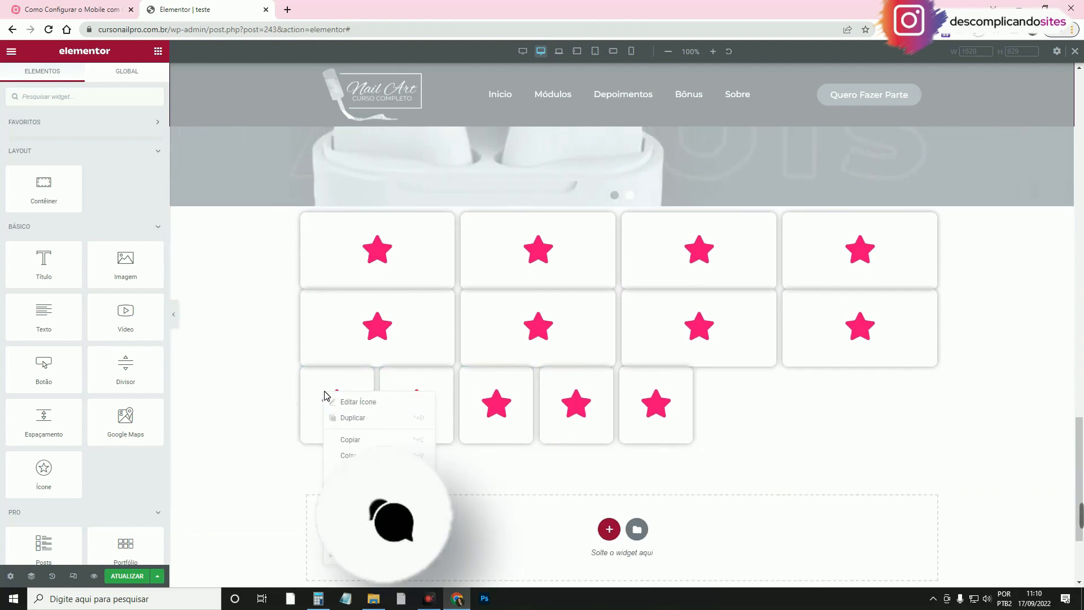
{"action": "right_click", "coordinate": [324, 391]}
{"action": "right_click", "coordinate": [319, 385]}
{"action": "left_click", "coordinate": [356, 545]}
{"action": "right_click", "coordinate": [346, 403]}
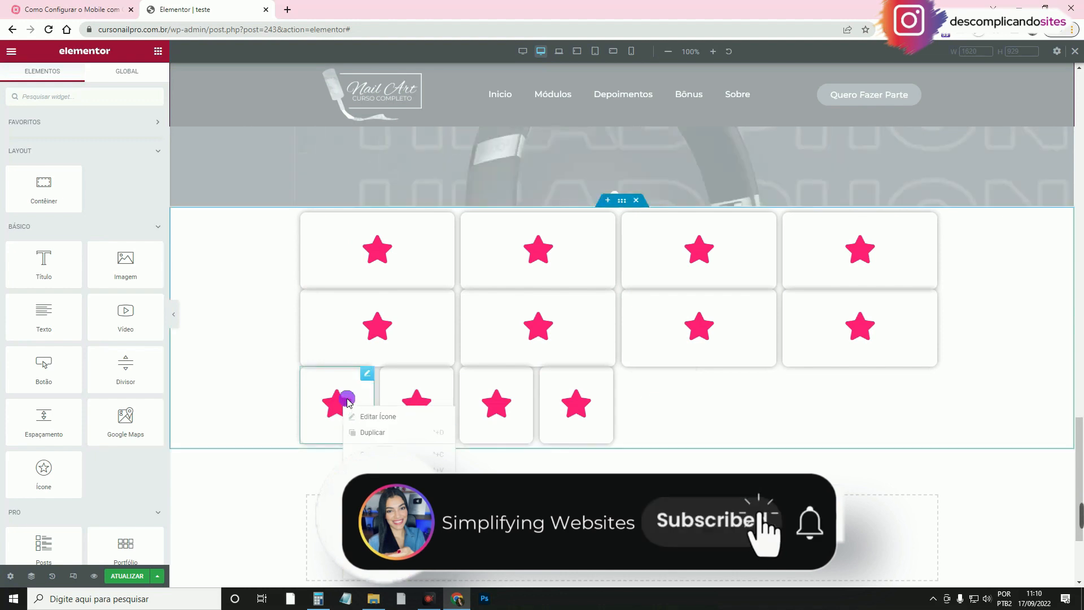
{"action": "left_click", "coordinate": [369, 565]}
{"action": "right_click", "coordinate": [349, 412]}
{"action": "left_click", "coordinate": [373, 572]}
{"action": "right_click", "coordinate": [356, 406]}
{"action": "left_click", "coordinate": [379, 566]}
{"action": "right_click", "coordinate": [345, 393]}
{"action": "left_click", "coordinate": [367, 554]}
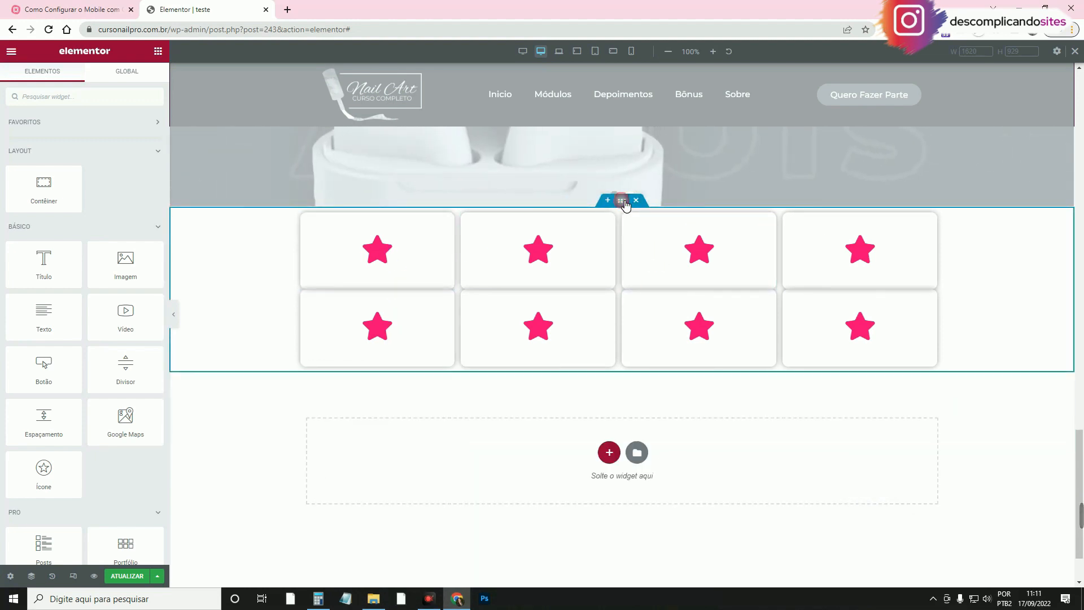
Unlink the margin values of the second row's first star and set its top margin to 30 px.
{"action": "left_click", "coordinate": [621, 201]}
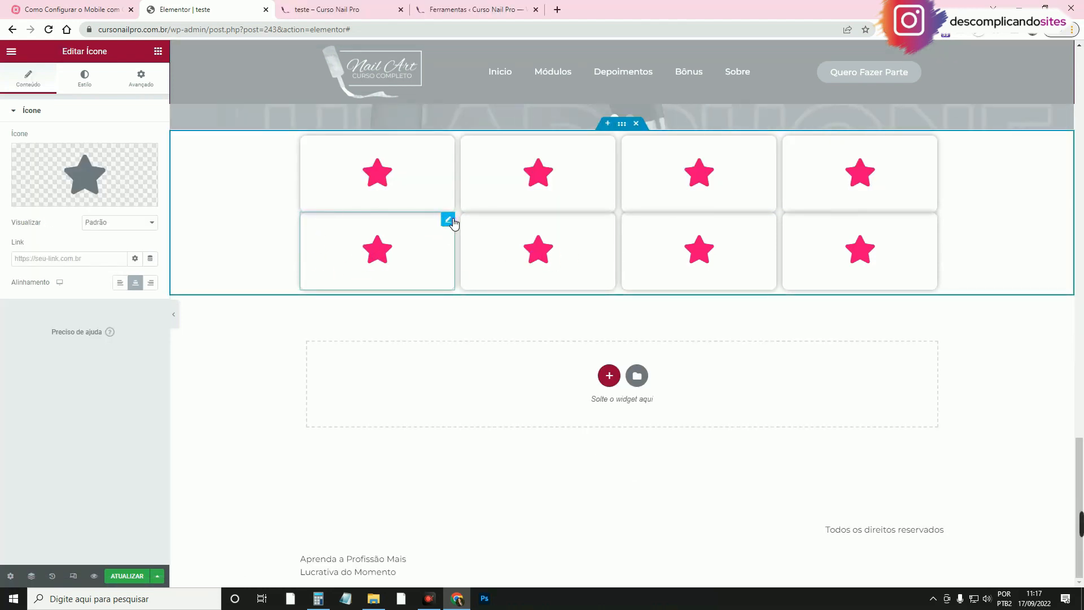
{"action": "left_click", "coordinate": [140, 82]}
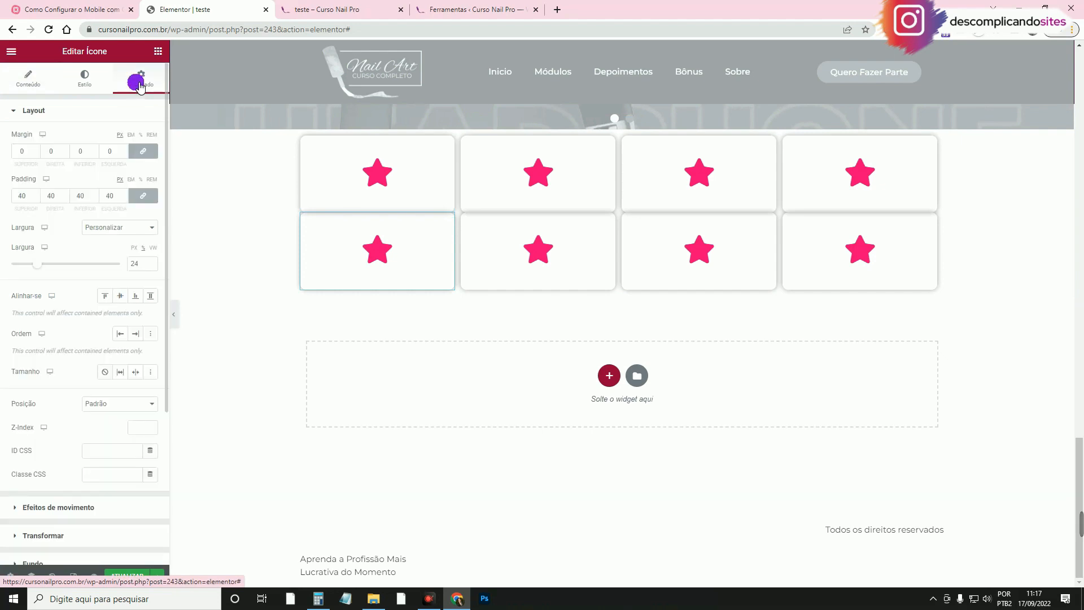
{"action": "left_click", "coordinate": [143, 151]}
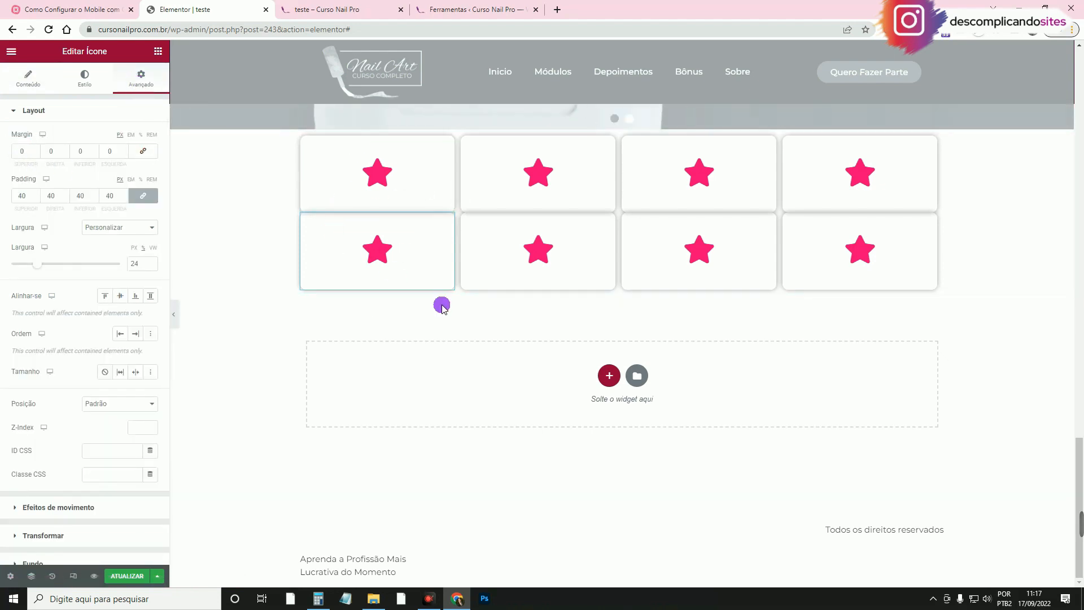
{"action": "left_click", "coordinate": [20, 151]}
{"action": "type", "text": "30"}
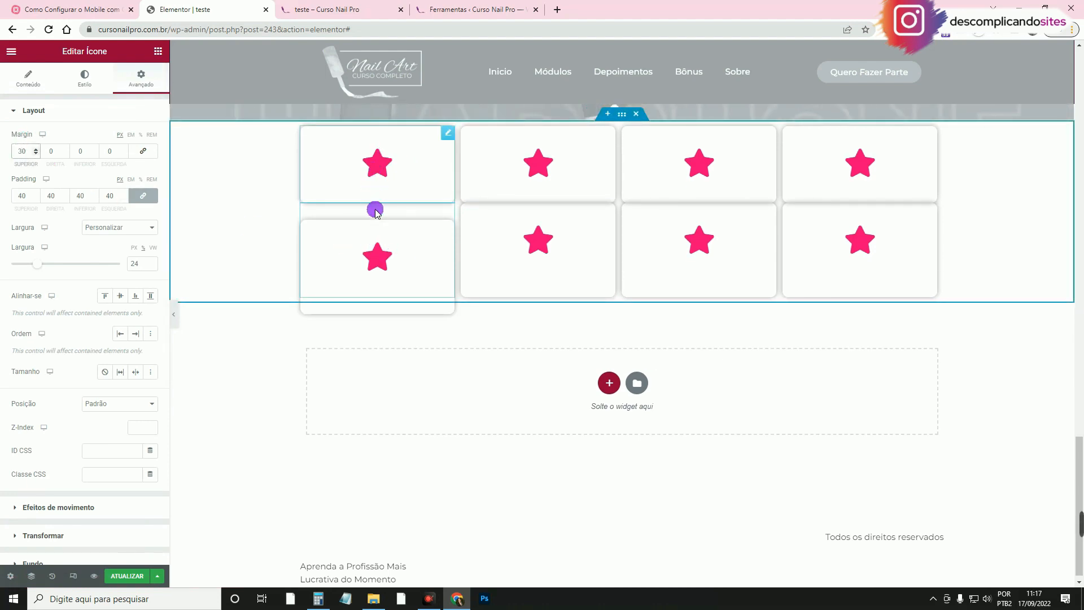
Copy the second row's first star and paste its style onto the other three stars in that row.
{"action": "right_click", "coordinate": [398, 236]}
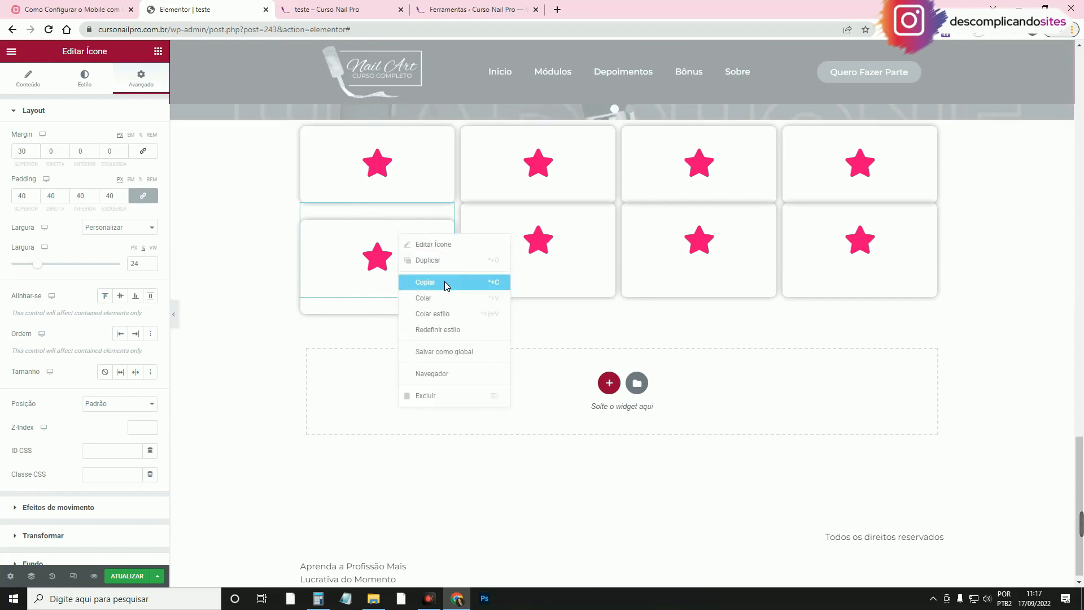
{"action": "left_click", "coordinate": [445, 282]}
{"action": "right_click", "coordinate": [520, 245]}
{"action": "left_click", "coordinate": [598, 325]}
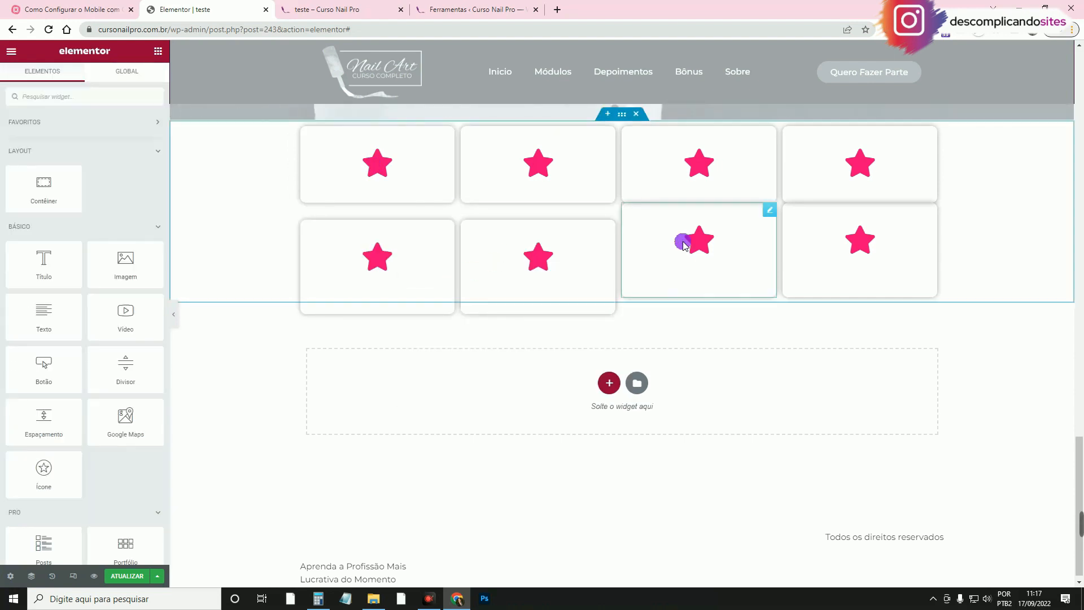
{"action": "right_click", "coordinate": [685, 241]}
{"action": "left_click", "coordinate": [749, 319]}
{"action": "right_click", "coordinate": [843, 238]}
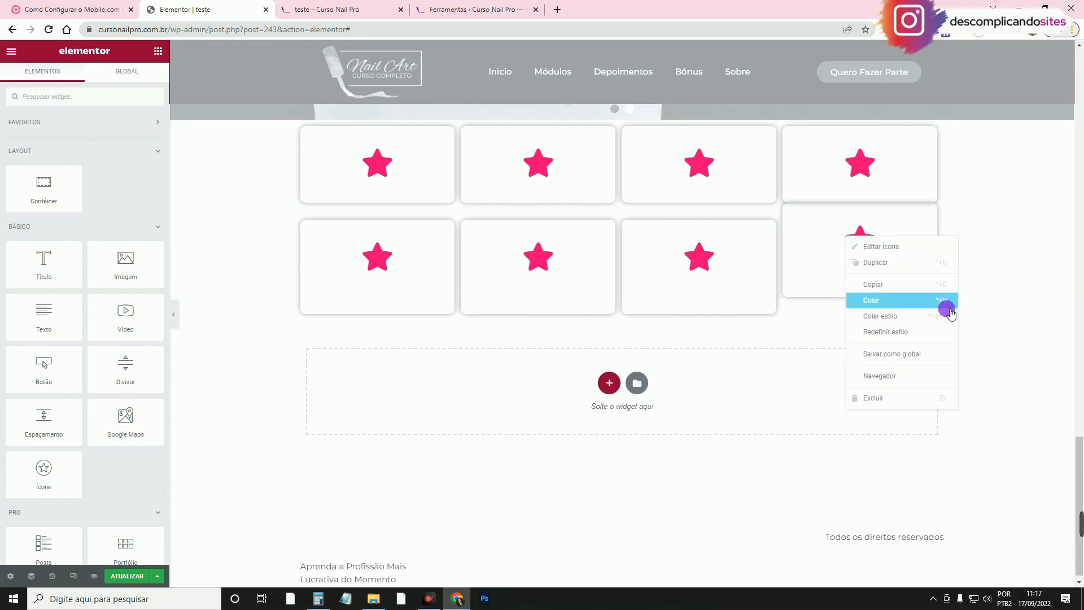
{"action": "left_click", "coordinate": [944, 315]}
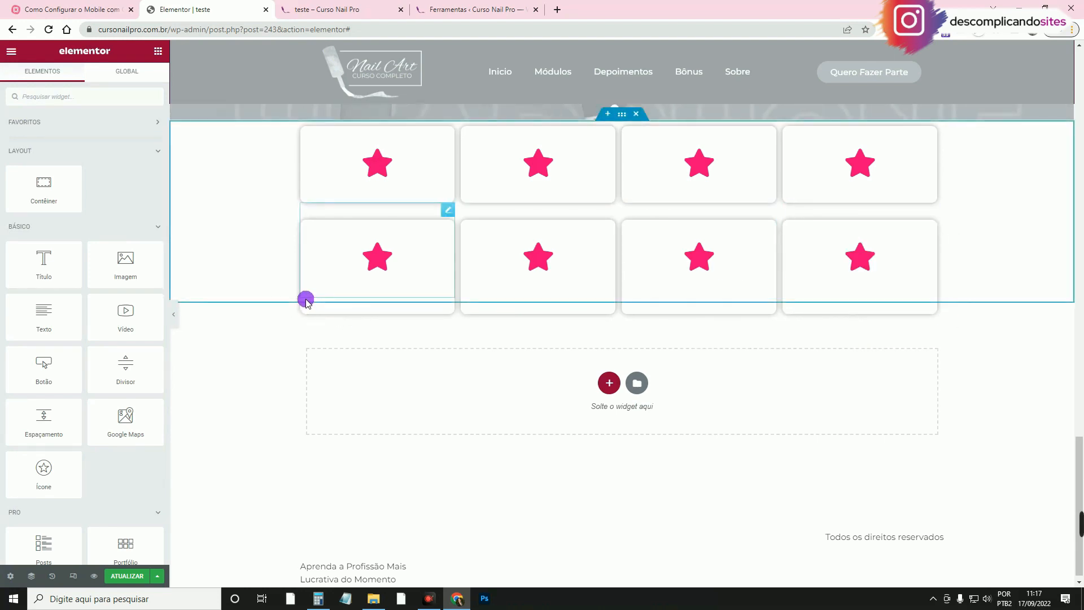
Set the star container's Padding to 50 px on all sides and return to its layout settings.
{"action": "left_click", "coordinate": [625, 114]}
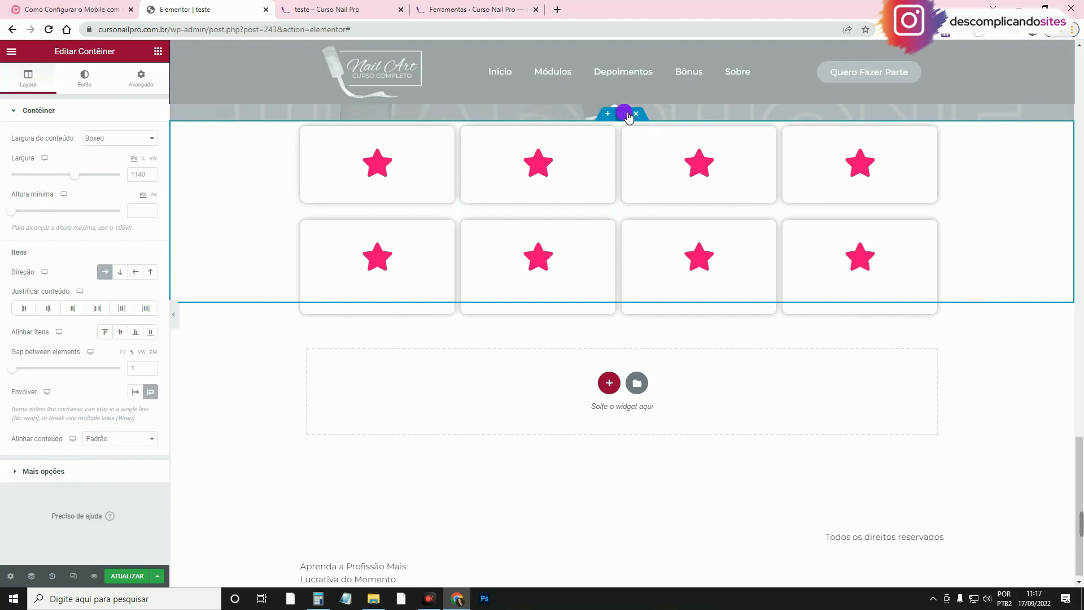
{"action": "left_click", "coordinate": [141, 79]}
{"action": "left_click", "coordinate": [117, 196]}
{"action": "type", "text": "50"}
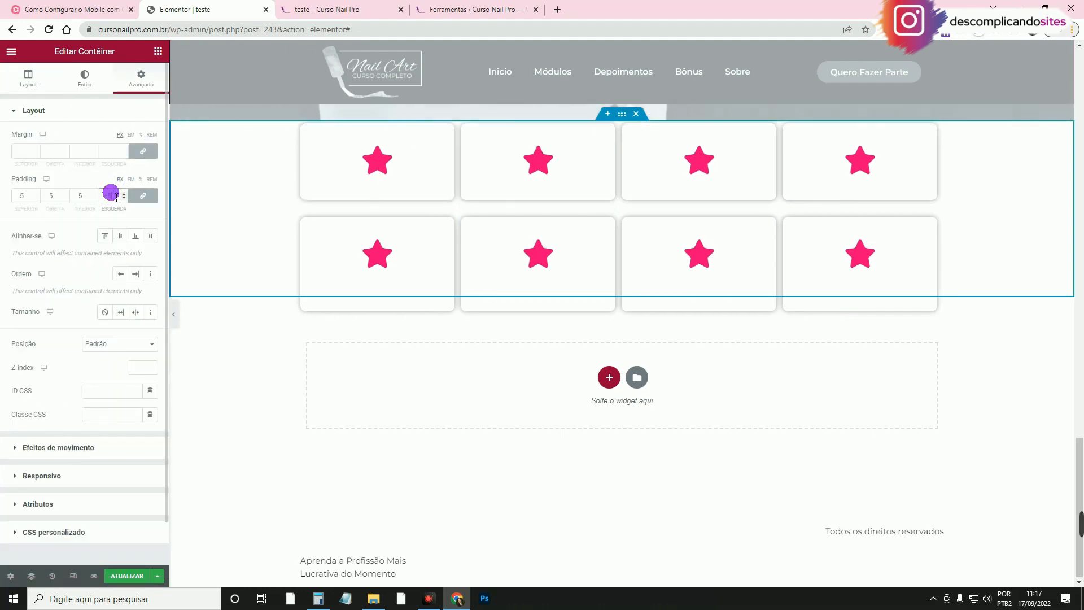
{"action": "left_click", "coordinate": [18, 88]}
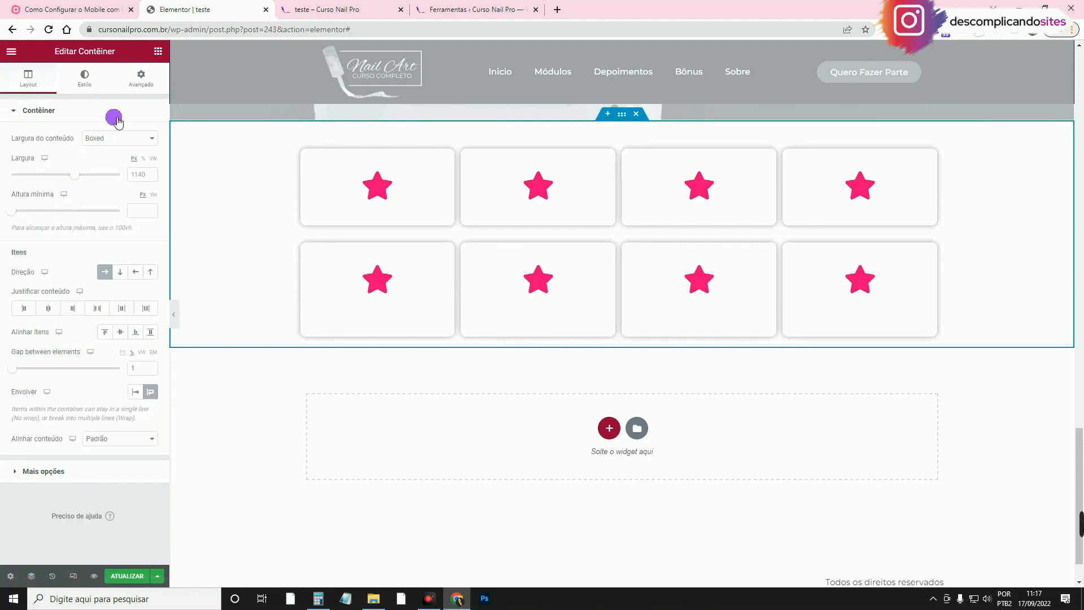
Clear the star container's Padding values on all sides.
{"action": "left_click", "coordinate": [140, 79]}
{"action": "left_click", "coordinate": [112, 197]}
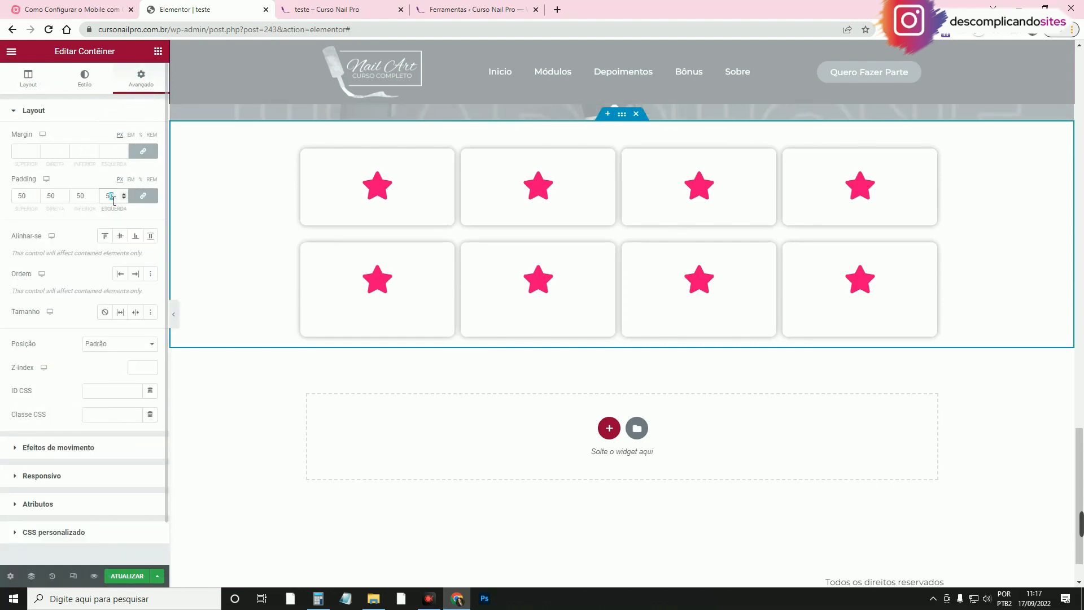
{"action": "double_click", "coordinate": [109, 196]}
{"action": "key", "text": "BackSpace"}
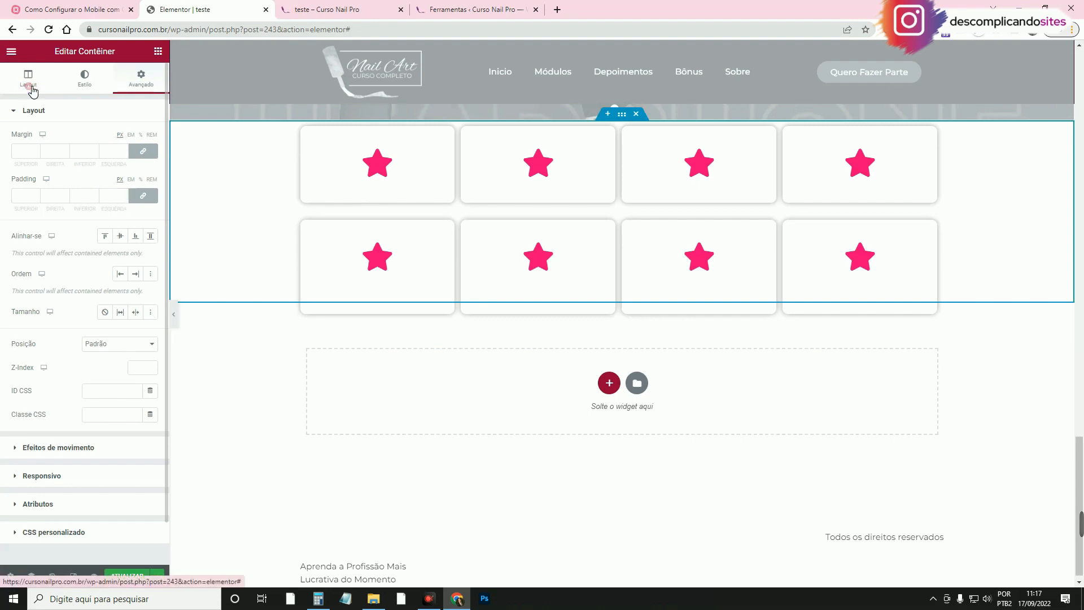
Set the star container's minimum height to 424 px and align its items to the center.
{"action": "left_click", "coordinate": [28, 79]}
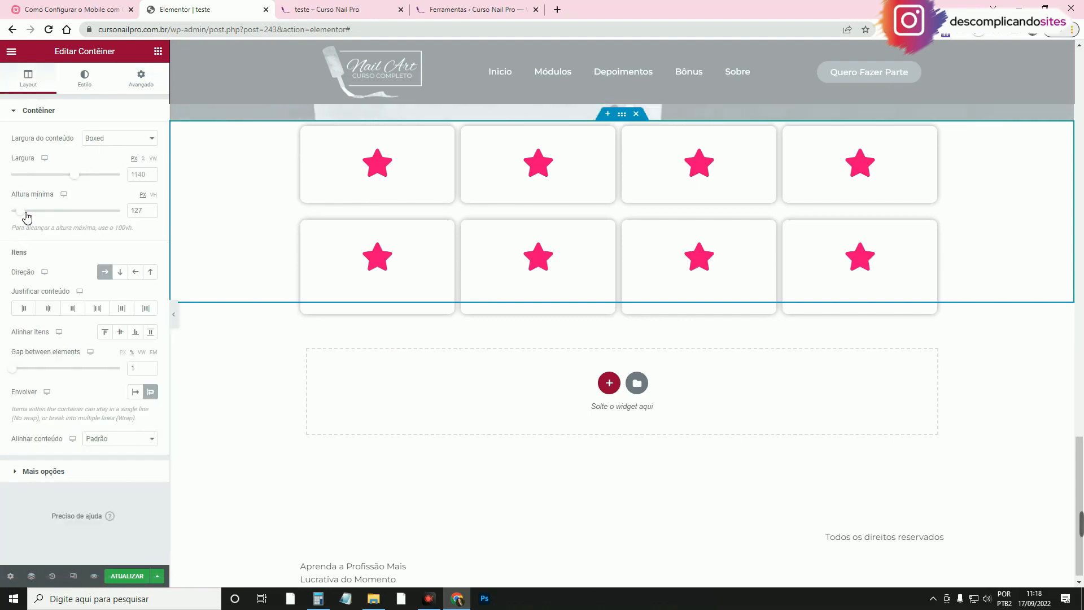
{"action": "left_click_drag", "start_coordinate": [43, 218], "coordinate": [50, 218]}
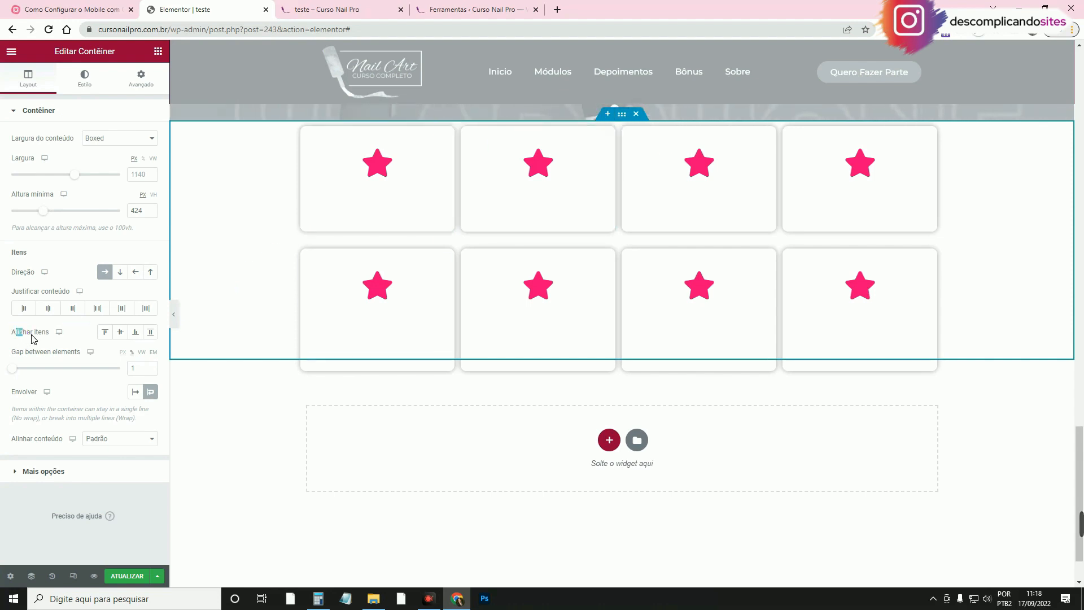
{"action": "left_click", "coordinate": [121, 332]}
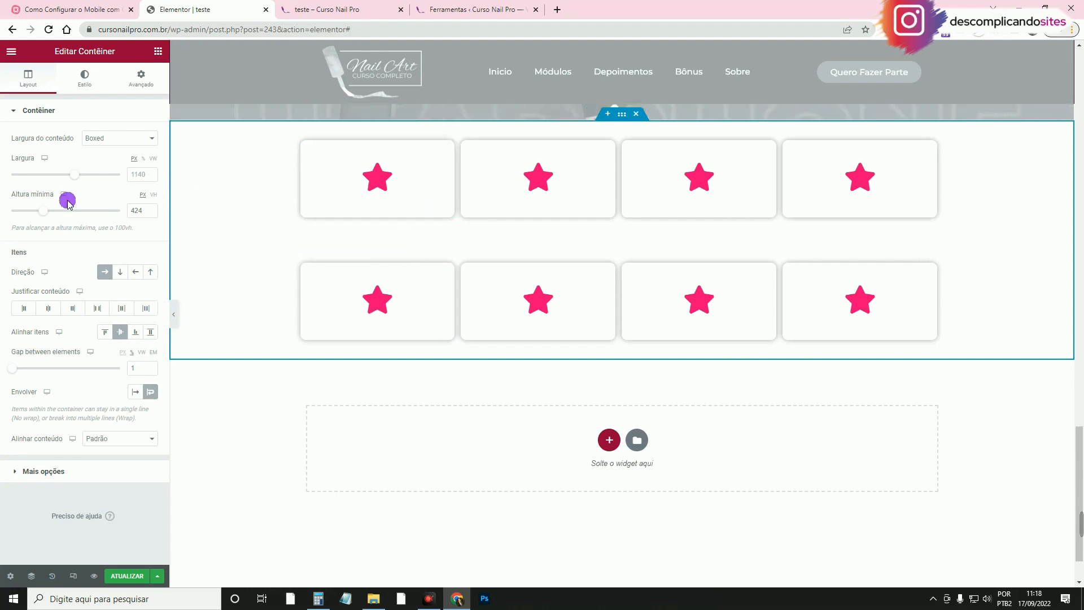
Reduce the star container's minimum height to 290 px and clear the value.
{"action": "left_click_drag", "start_coordinate": [47, 217], "coordinate": [39, 213]}
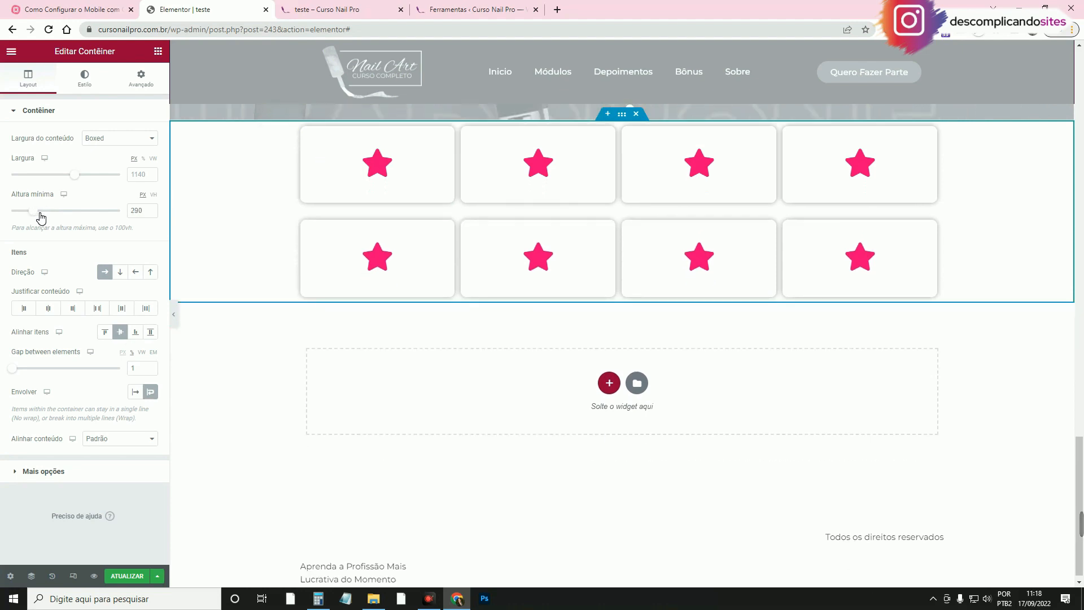
{"action": "left_click", "coordinate": [129, 210]}
{"action": "key", "text": "BackSpace"}
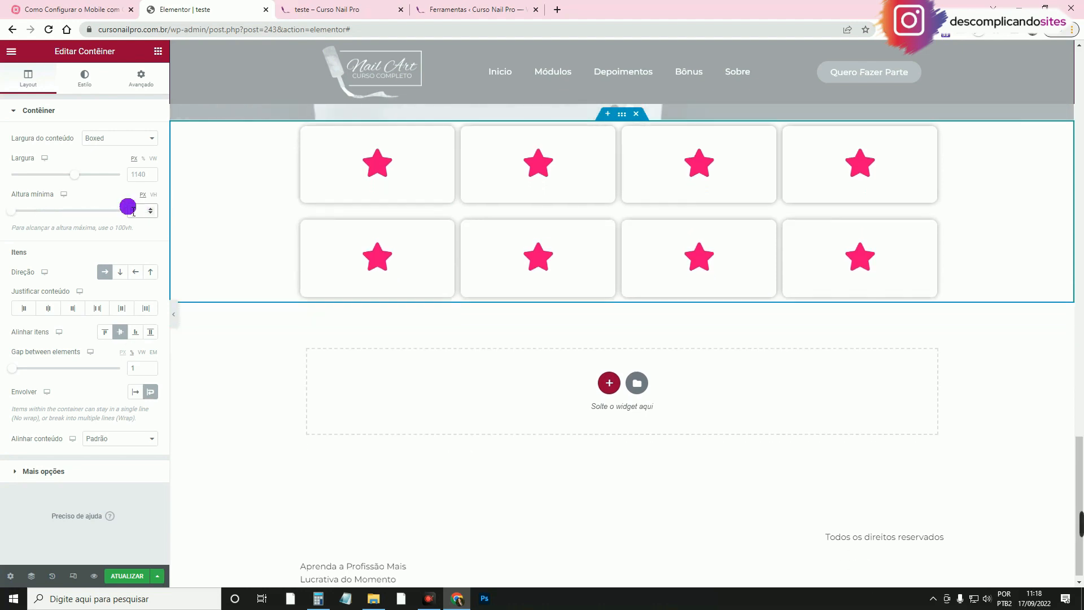
Set the star container's Padding to 50 px on all sides and check the section with the editing panel hidden briefly.
{"action": "left_click", "coordinate": [142, 80]}
{"action": "left_click", "coordinate": [125, 196]}
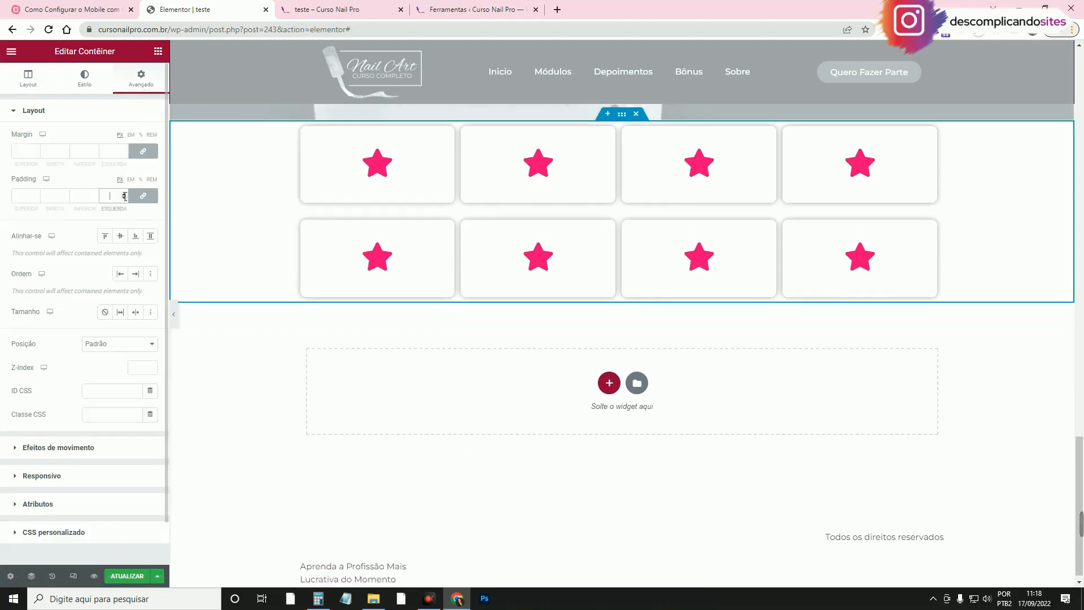
{"action": "type", "text": "50"}
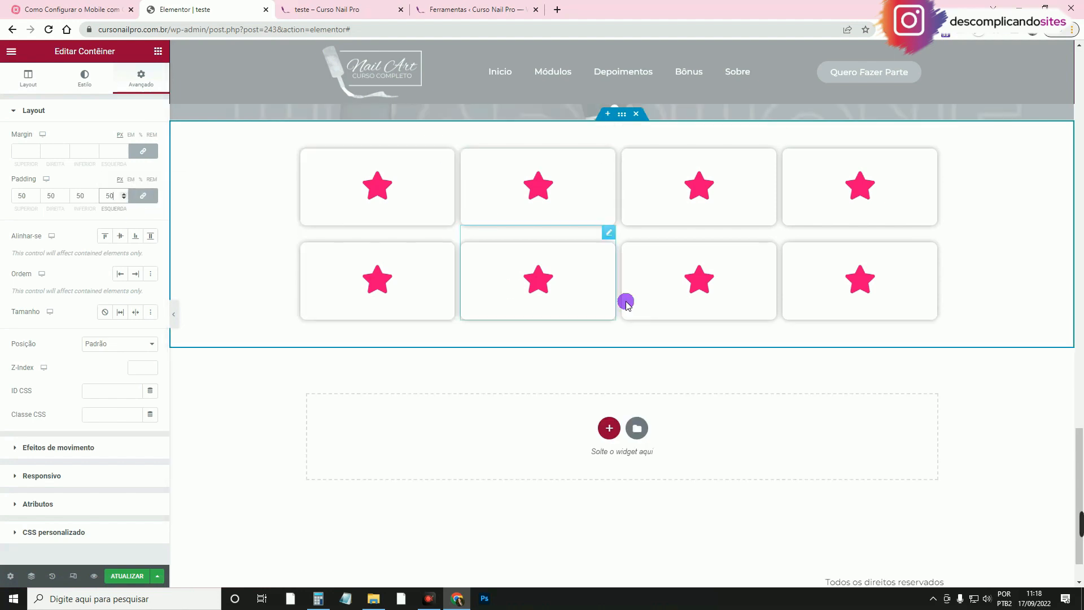
{"action": "left_click", "coordinate": [176, 319]}
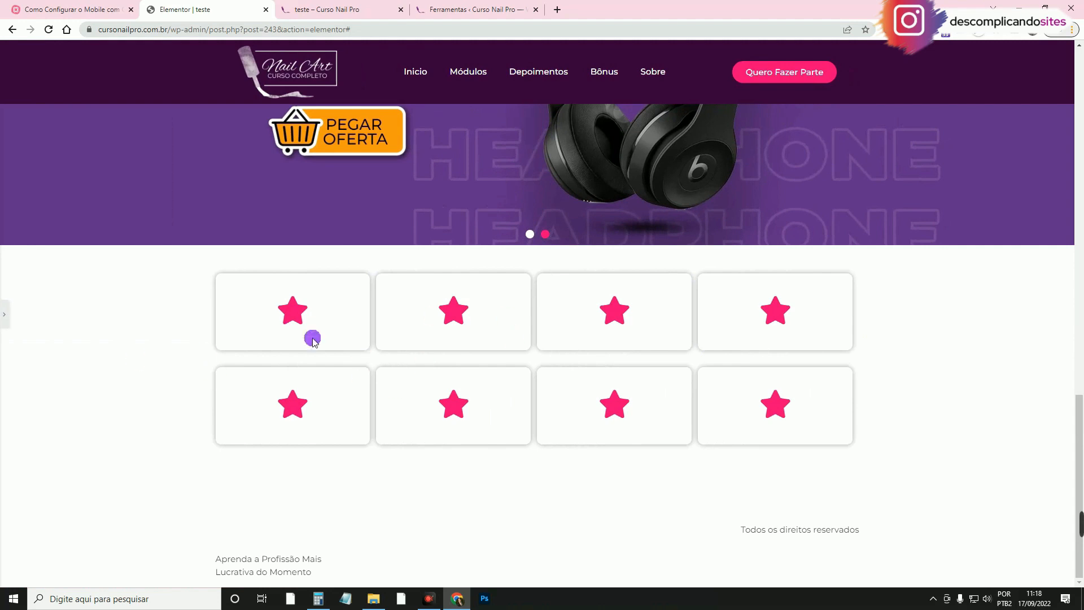
{"action": "left_click", "coordinate": [6, 314]}
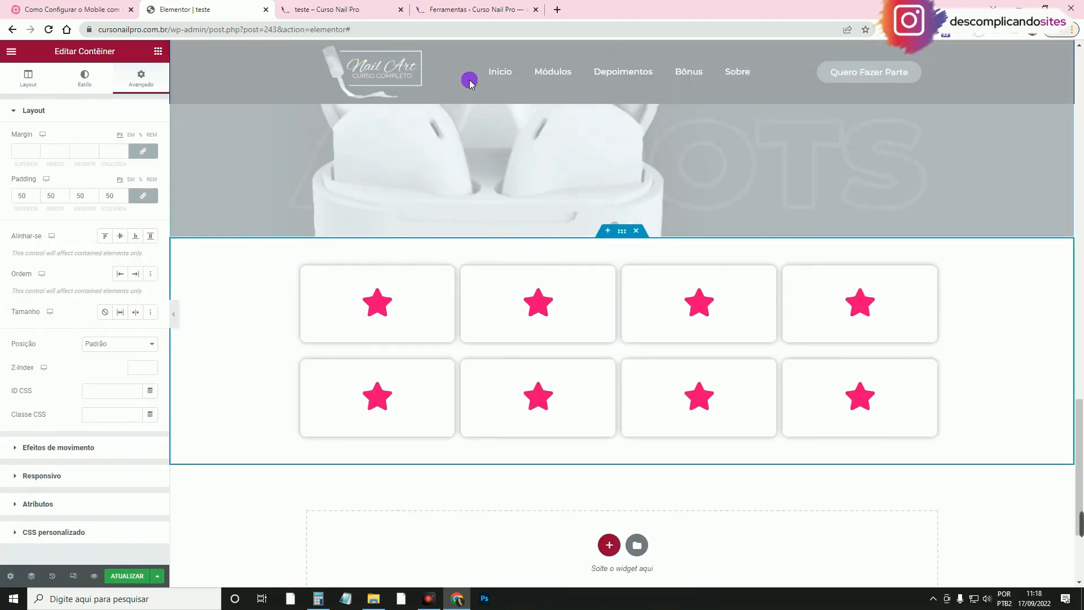
Switch to the mobile portrait view and set the star container's Padding to 20 px on all sides.
{"action": "left_click", "coordinate": [73, 575]}
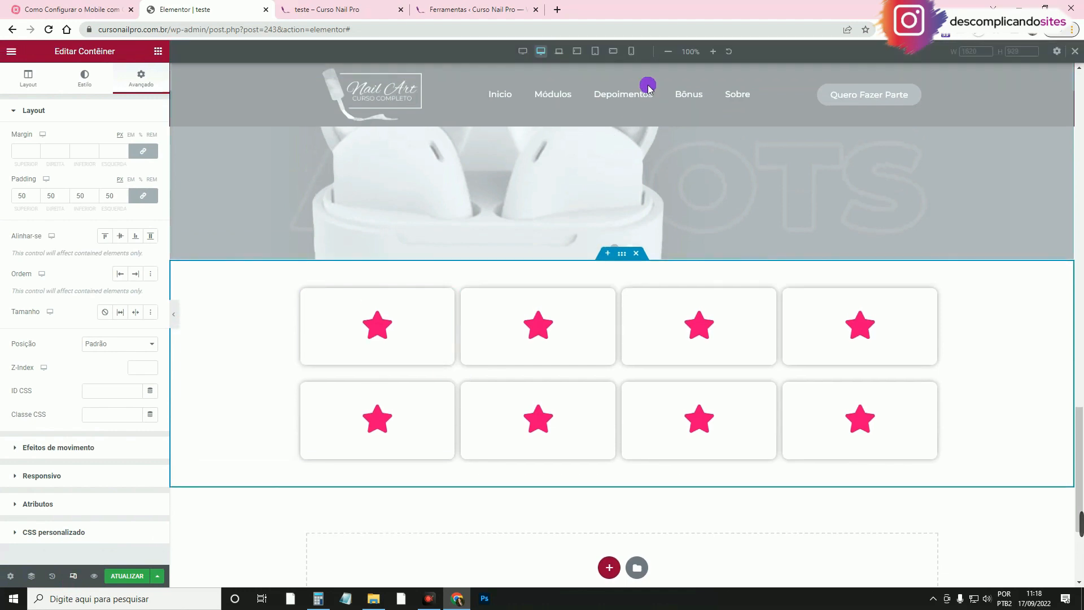
{"action": "left_click", "coordinate": [631, 50]}
{"action": "scroll", "coordinate": [655, 390], "scroll_direction": "down", "scroll_amount": 2}
{"action": "scroll", "coordinate": [665, 398], "scroll_direction": "down", "scroll_amount": 1}
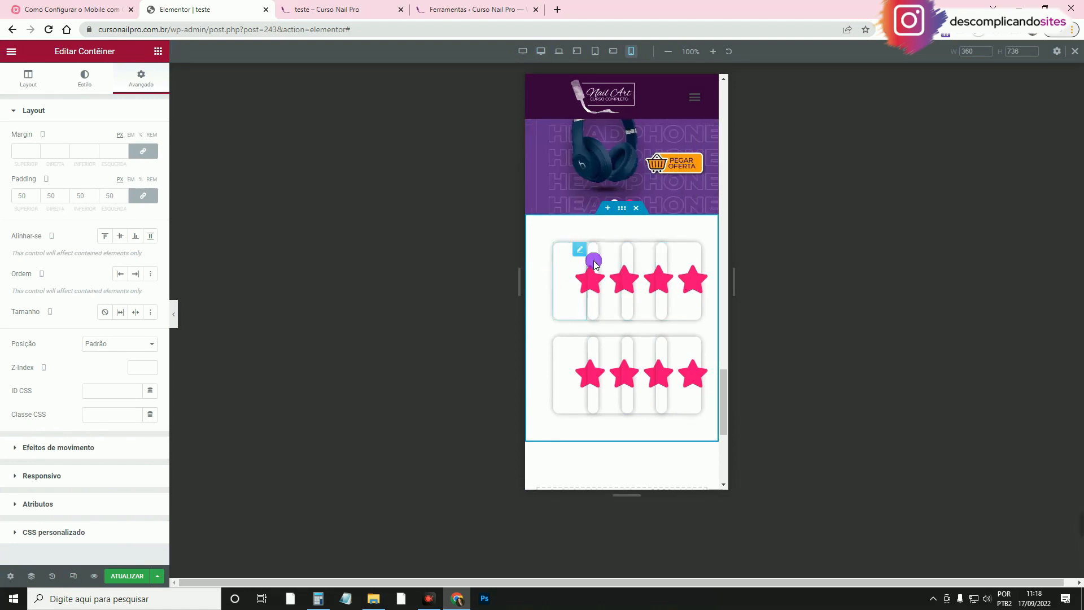
{"action": "left_click", "coordinate": [587, 255]}
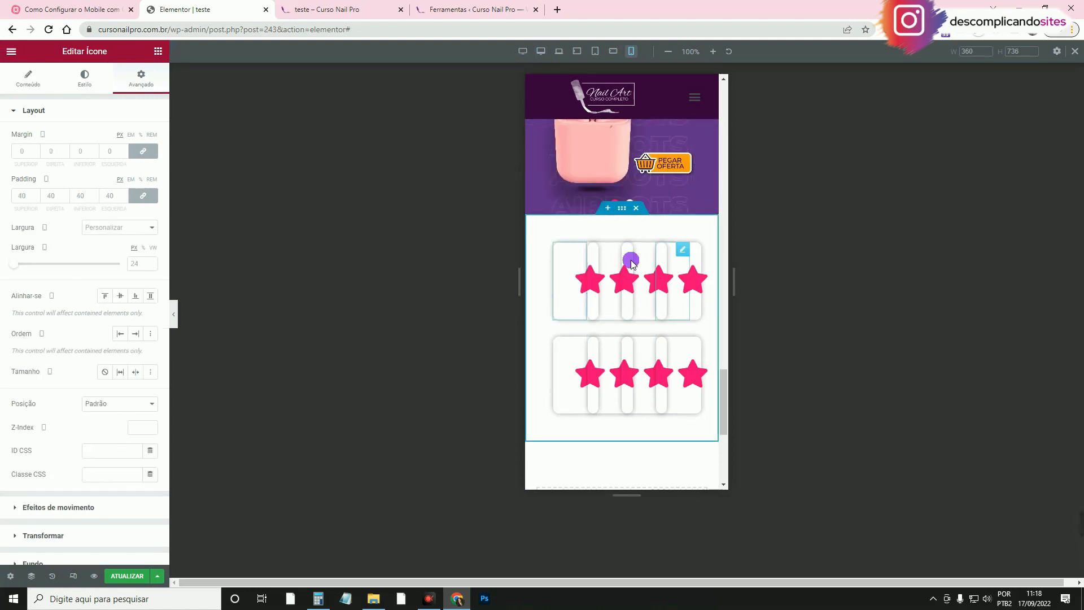
{"action": "left_click", "coordinate": [623, 210]}
{"action": "left_click", "coordinate": [113, 195]}
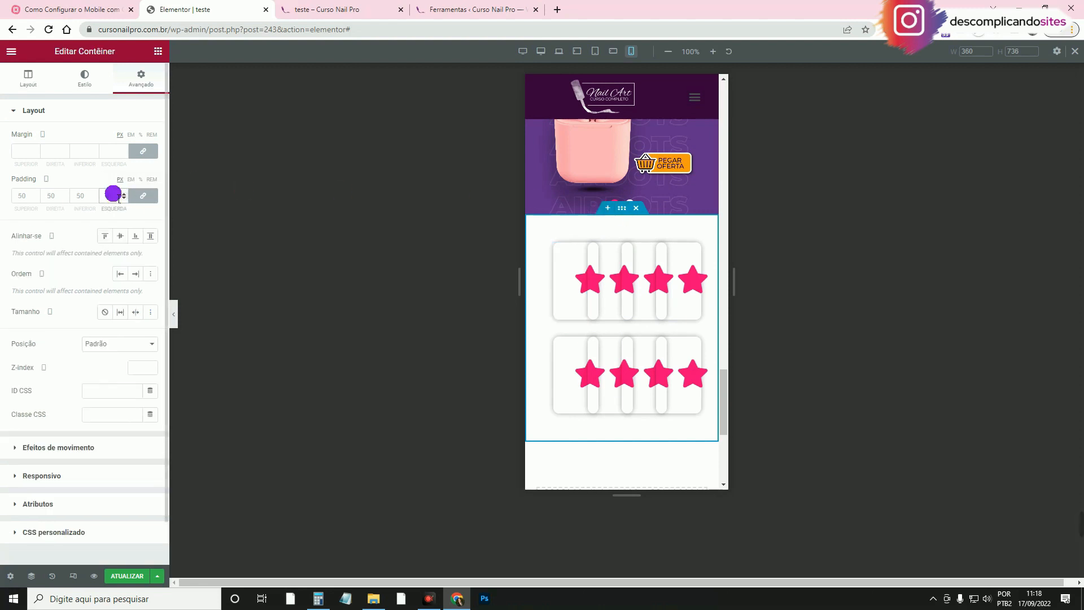
{"action": "type", "text": "20"}
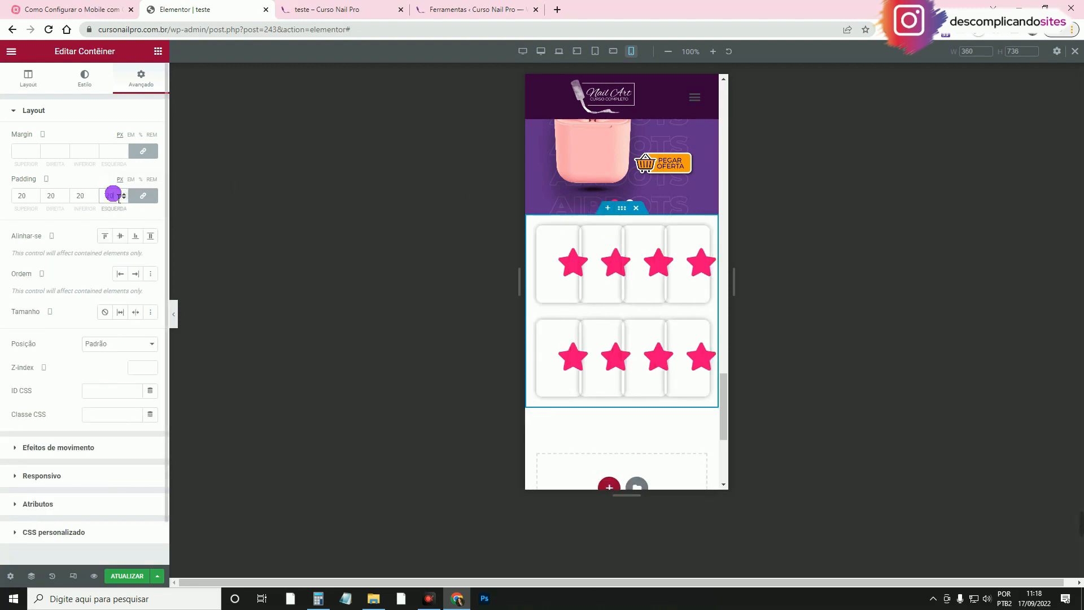
{"action": "left_click", "coordinate": [435, 228]}
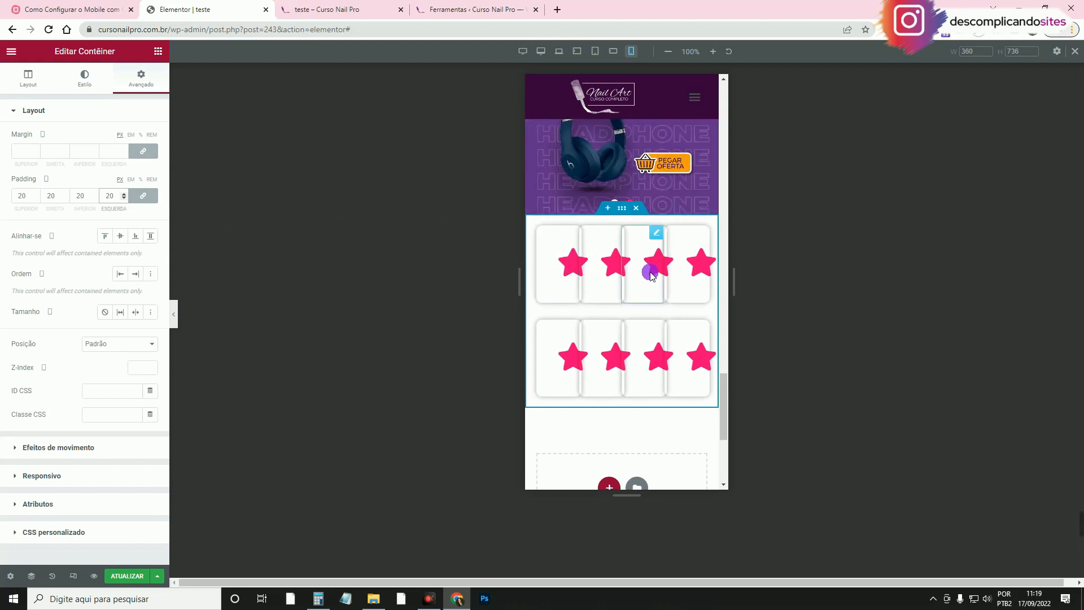
Set the first star's mobile Padding to 10 px and paste its style onto the other three stars in the first row.
{"action": "left_click", "coordinate": [577, 237]}
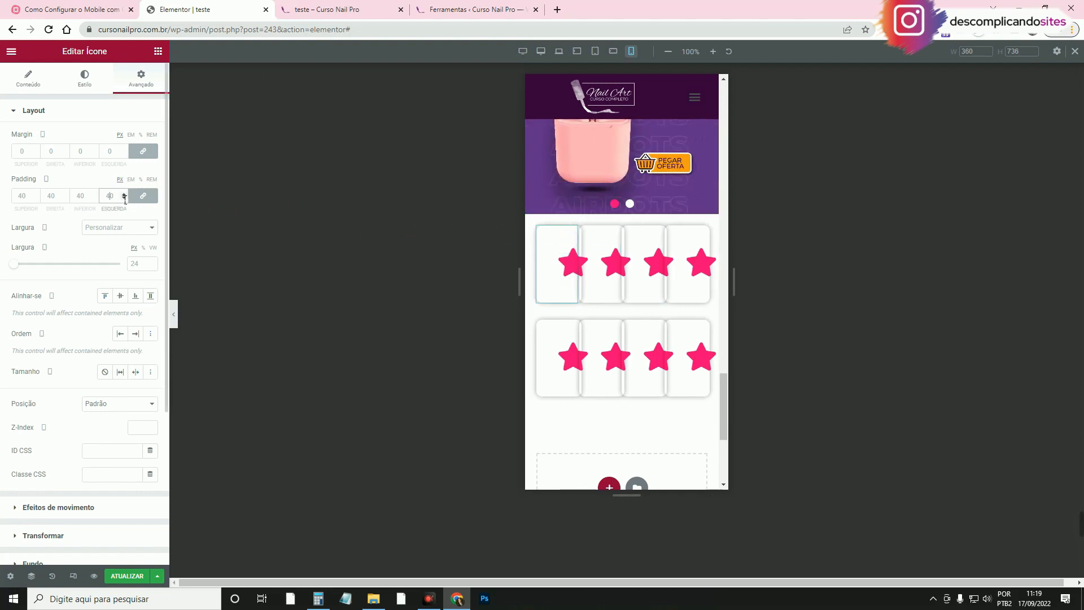
{"action": "type", "text": "1"}
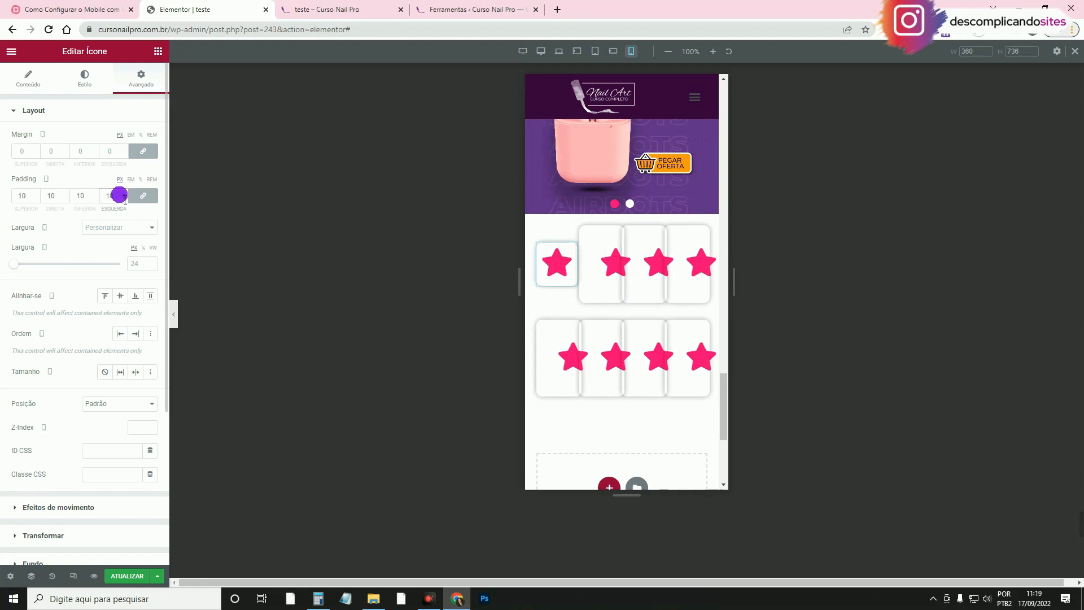
{"action": "right_click", "coordinate": [558, 251]}
{"action": "left_click", "coordinate": [596, 293]}
{"action": "right_click", "coordinate": [595, 252]}
{"action": "left_click", "coordinate": [653, 329]}
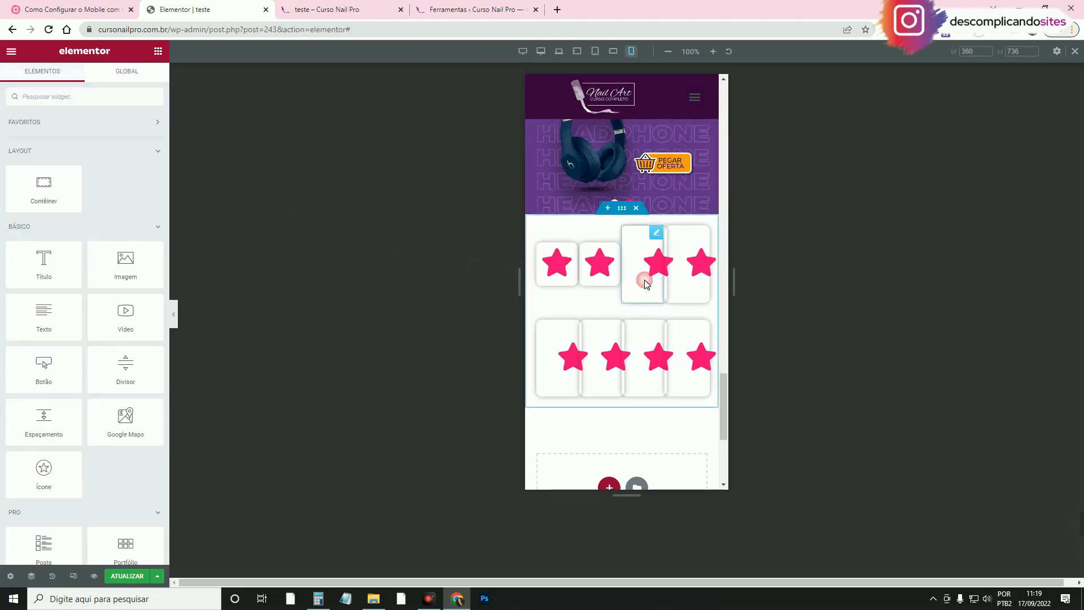
{"action": "right_click", "coordinate": [644, 263]}
{"action": "left_click", "coordinate": [686, 340]}
{"action": "right_click", "coordinate": [686, 260]}
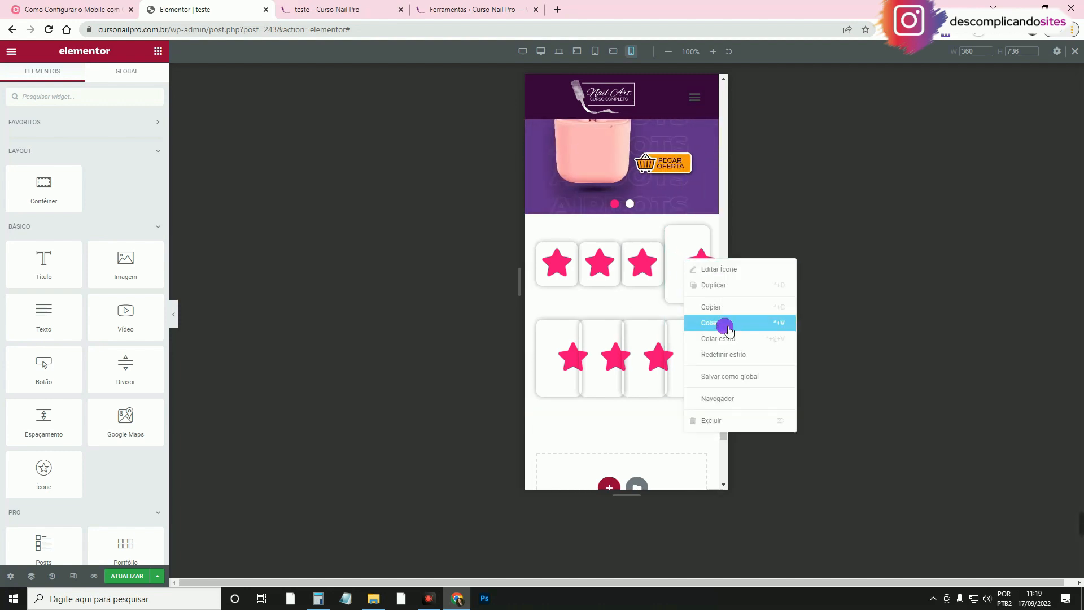
{"action": "left_click", "coordinate": [727, 326]}
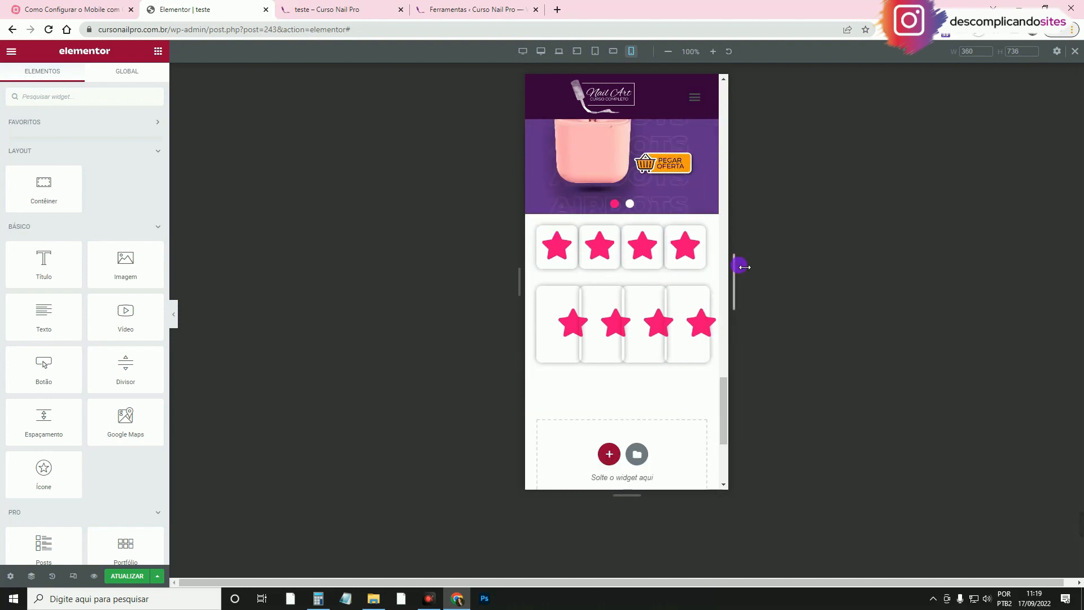
Set the first star's mobile icon size to 33 px.
{"action": "left_click", "coordinate": [564, 246]}
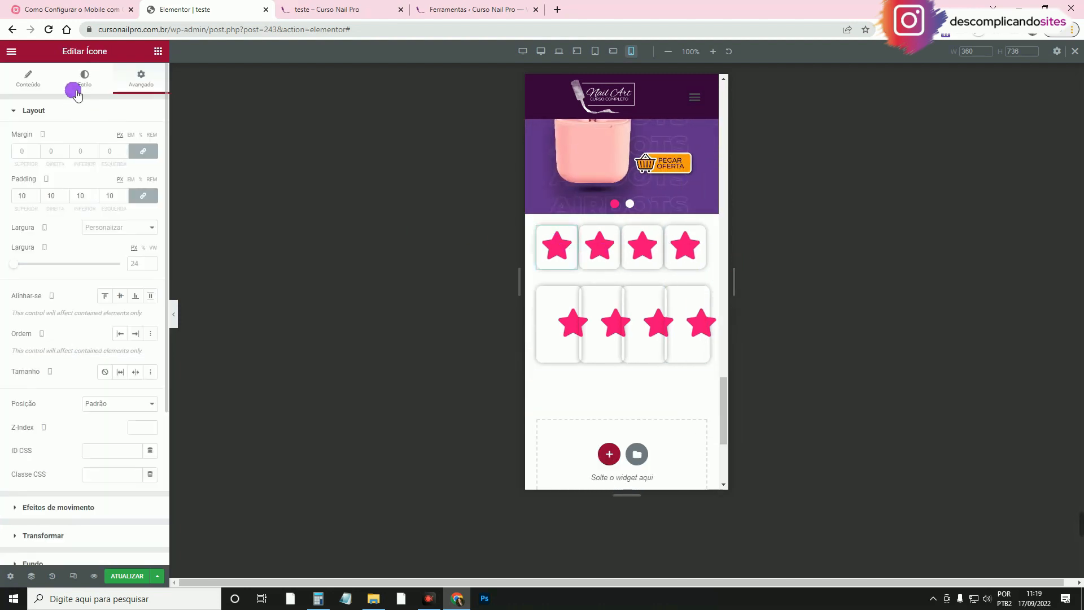
{"action": "left_click", "coordinate": [85, 79]}
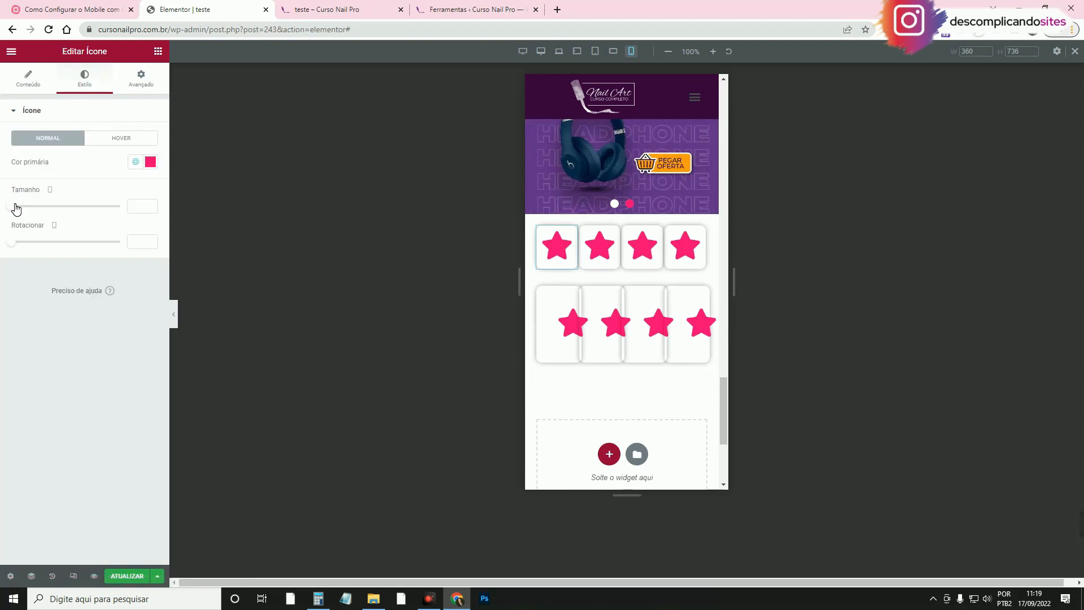
{"action": "left_click_drag", "start_coordinate": [16, 209], "coordinate": [20, 209]}
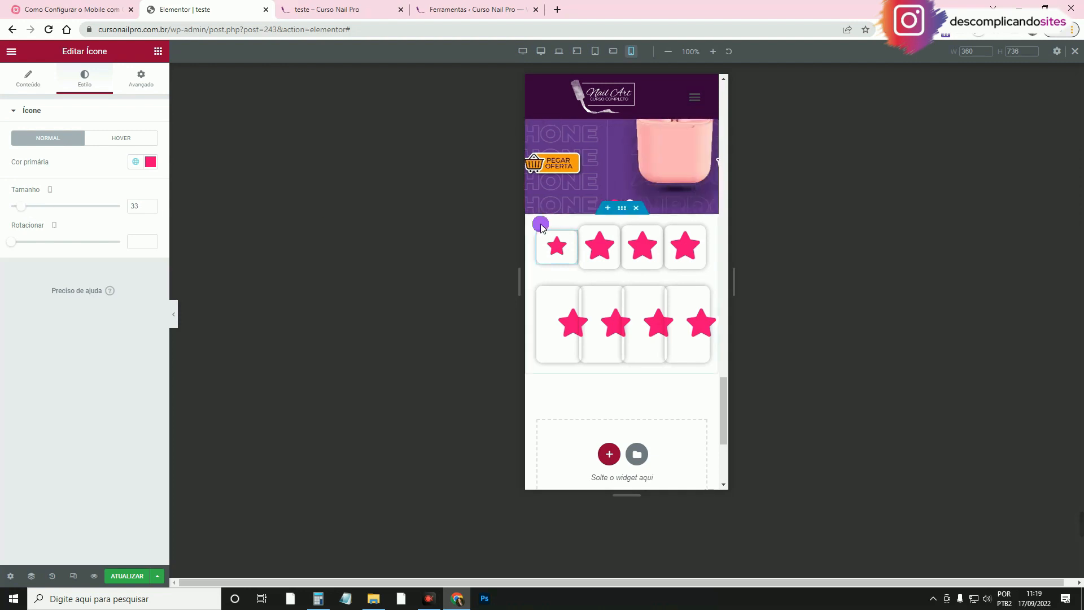
Copy the resized first star and paste its style onto the remaining larger stars in the first row.
{"action": "right_click", "coordinate": [553, 241]}
{"action": "left_click", "coordinate": [601, 286]}
{"action": "right_click", "coordinate": [603, 248]}
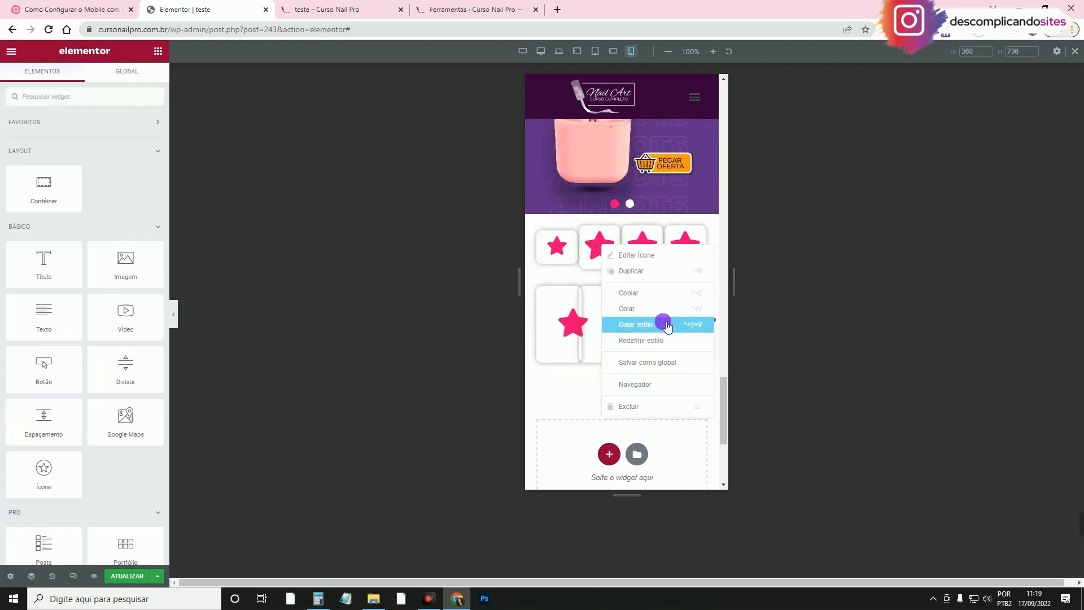
{"action": "left_click", "coordinate": [657, 316]}
{"action": "right_click", "coordinate": [649, 250]}
{"action": "left_click", "coordinate": [707, 329]}
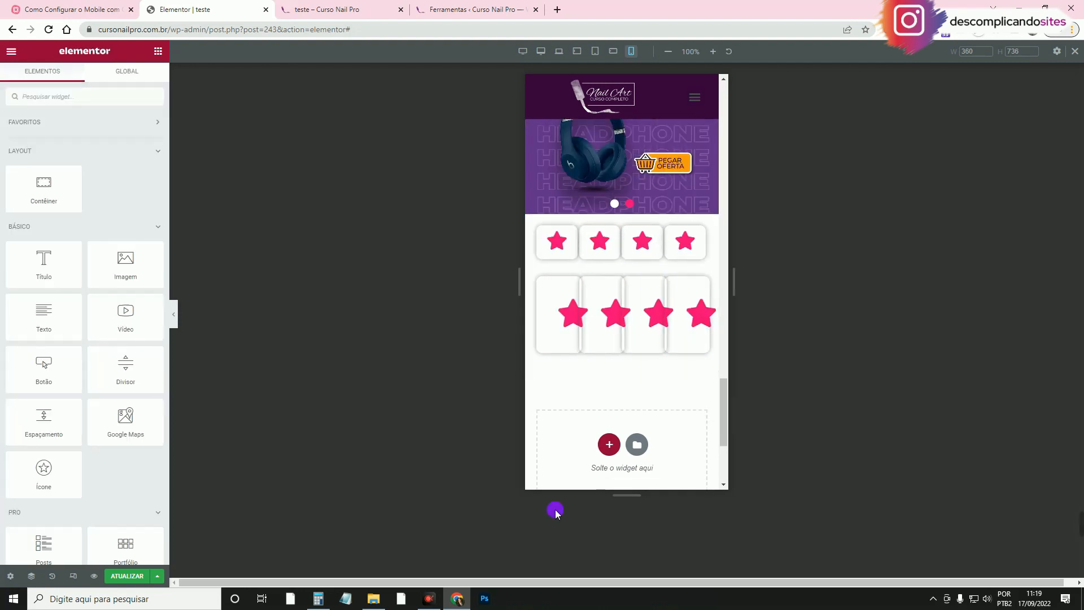
Set the first star's custom mobile width to 49%.
{"action": "left_click", "coordinate": [572, 240]}
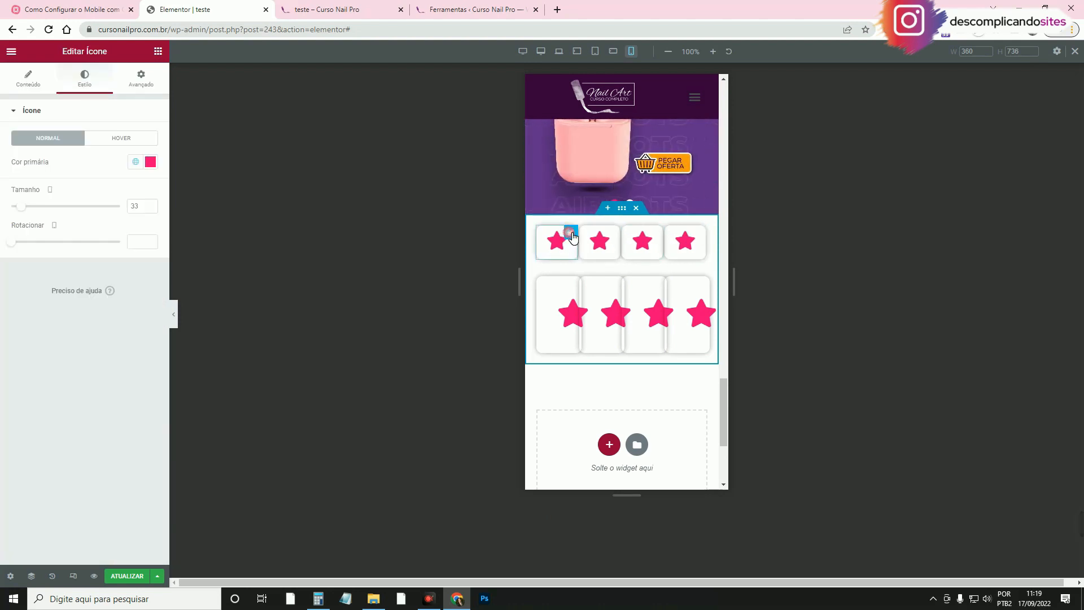
{"action": "left_click", "coordinate": [141, 79]}
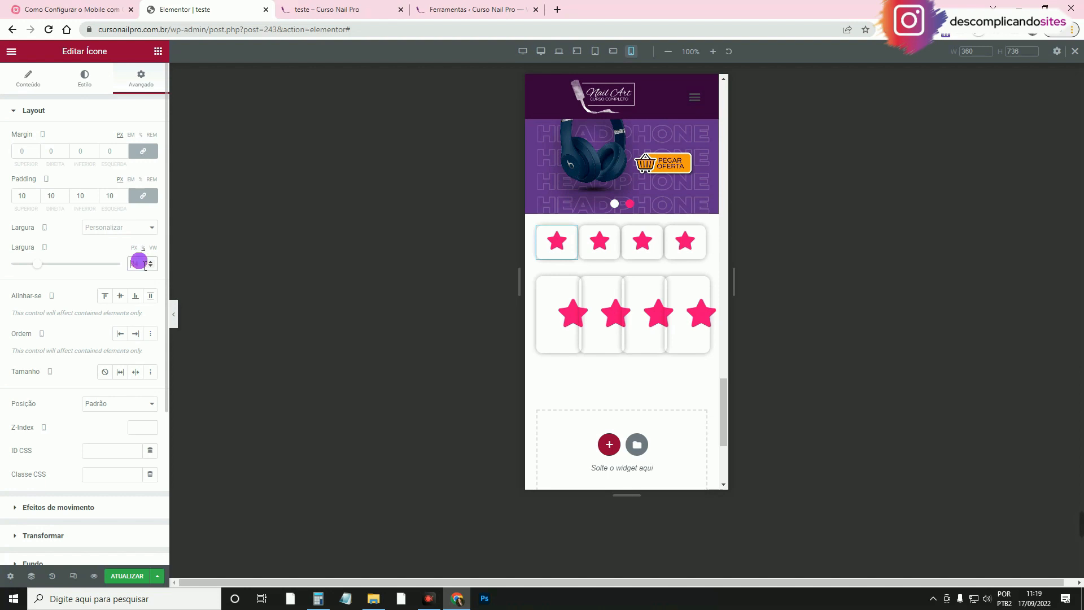
{"action": "type", "text": "49"}
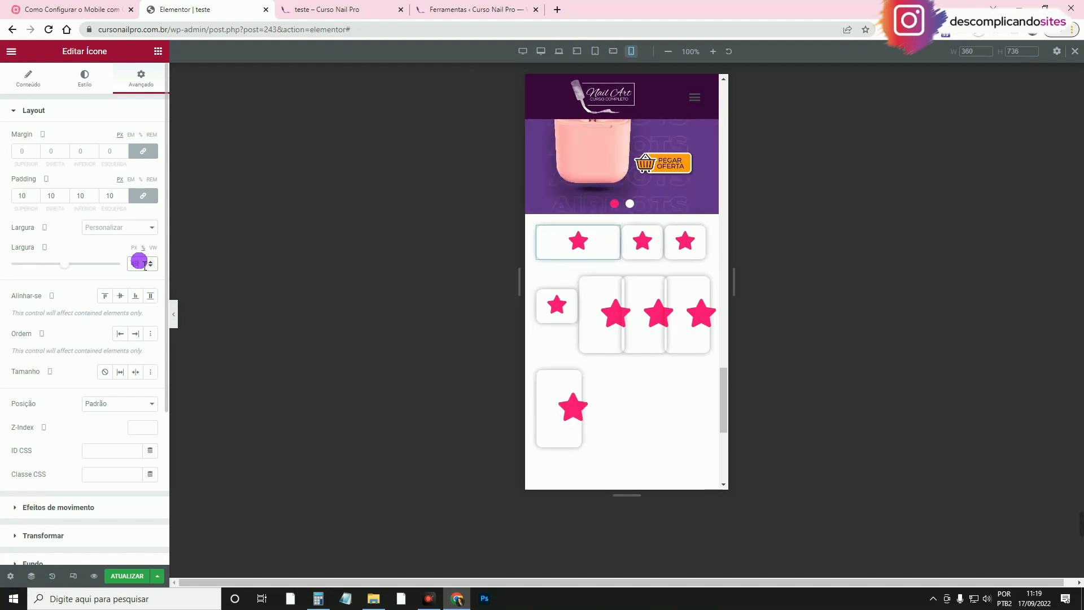
Copy the widened first star and paste its style onto the second star.
{"action": "right_click", "coordinate": [595, 237]}
{"action": "left_click", "coordinate": [634, 285]}
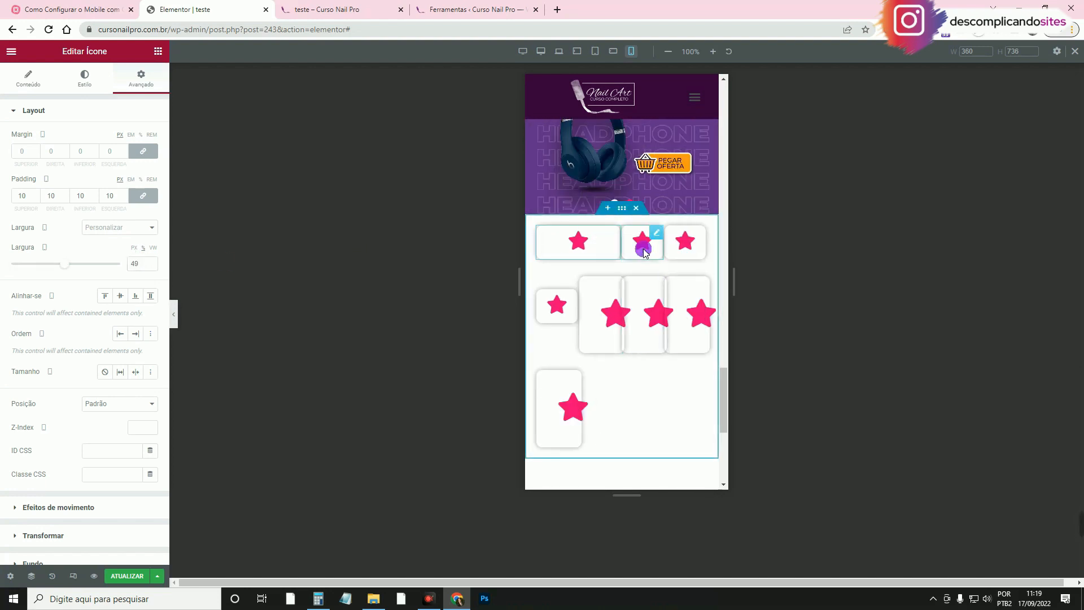
{"action": "right_click", "coordinate": [642, 245]}
{"action": "left_click", "coordinate": [697, 324]}
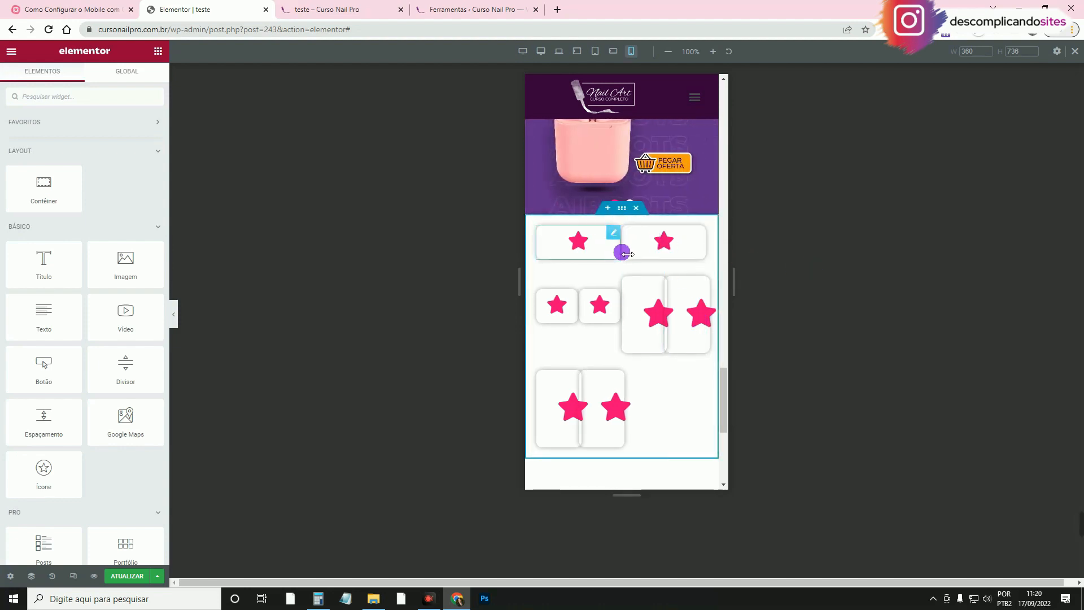
Set the star container's mobile gap between elements to 2%.
{"action": "left_click", "coordinate": [622, 210]}
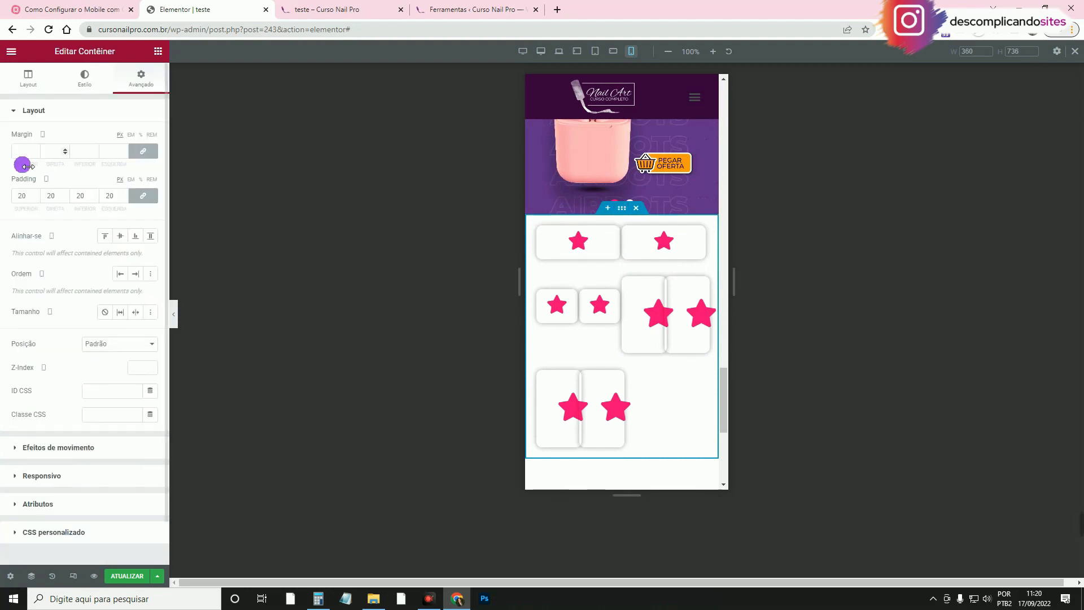
{"action": "left_click", "coordinate": [29, 82]}
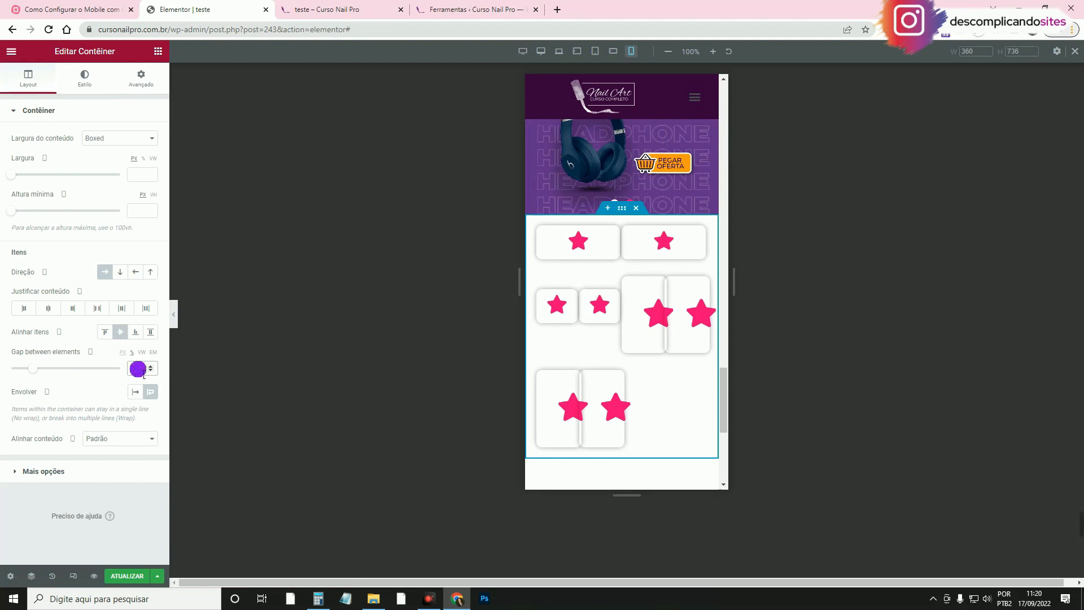
{"action": "type", "text": "2"}
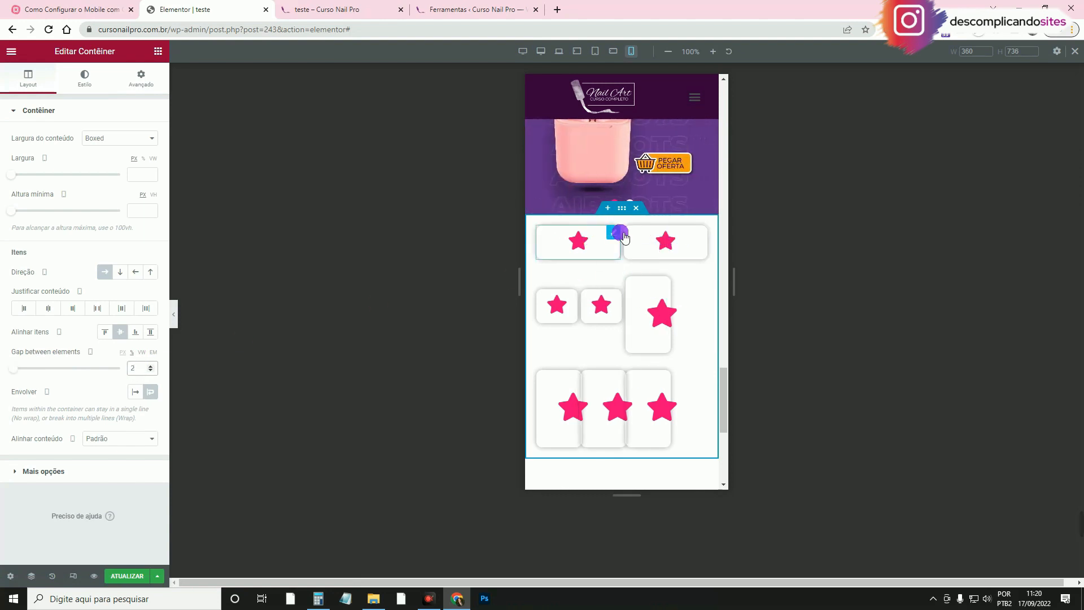
Copy the widened star in the first row and paste its style onto the remaining six unmatched stars below it.
{"action": "right_click", "coordinate": [580, 237]}
{"action": "right_click", "coordinate": [560, 308]}
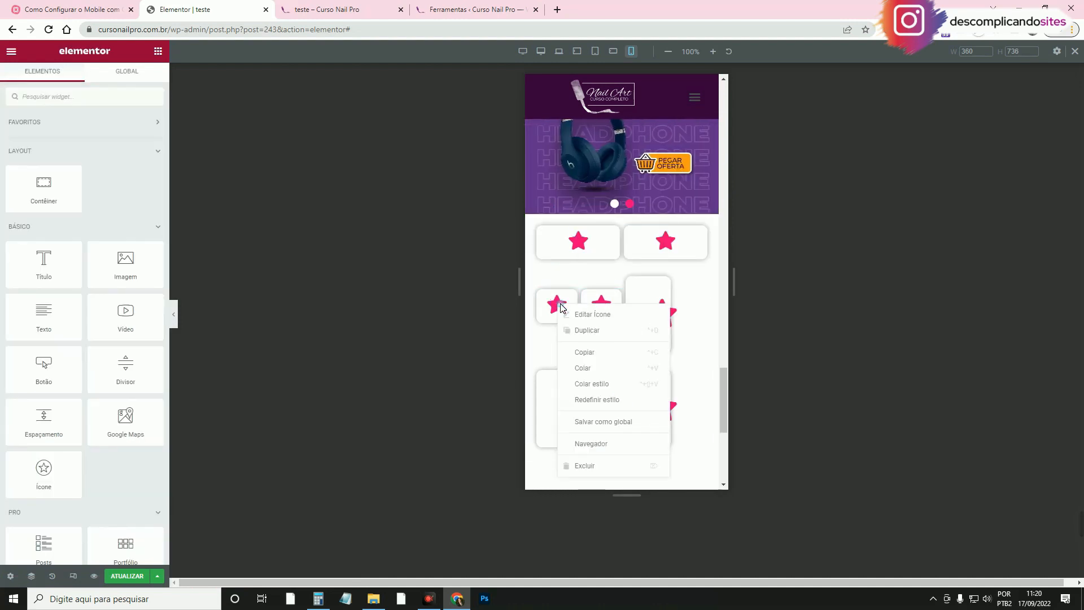
{"action": "left_click", "coordinate": [624, 384]}
{"action": "right_click", "coordinate": [642, 277]}
{"action": "left_click", "coordinate": [722, 360]}
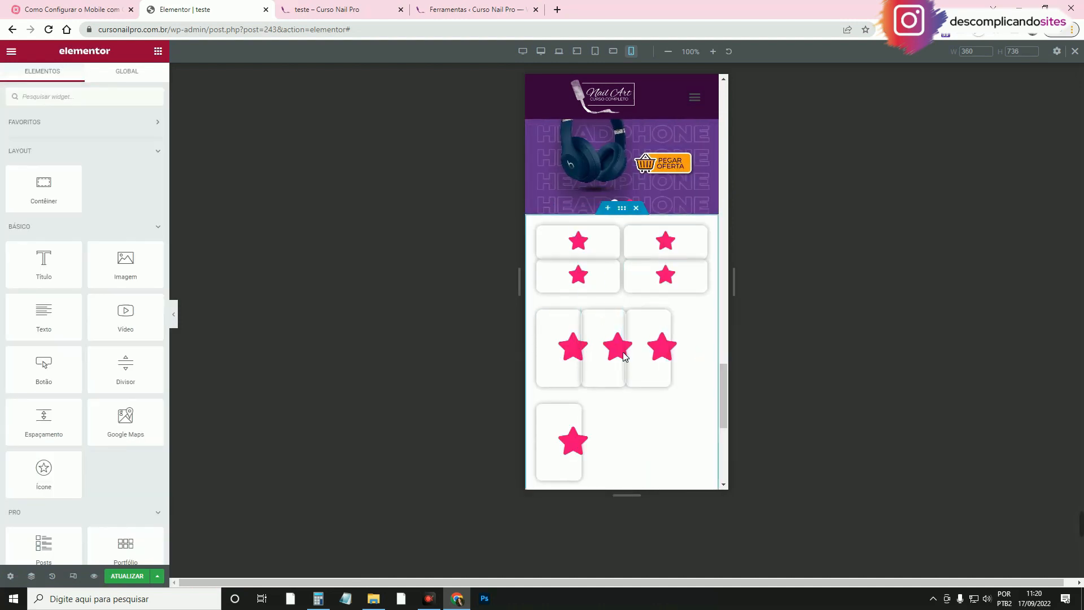
{"action": "right_click", "coordinate": [555, 334]}
{"action": "left_click", "coordinate": [625, 411]}
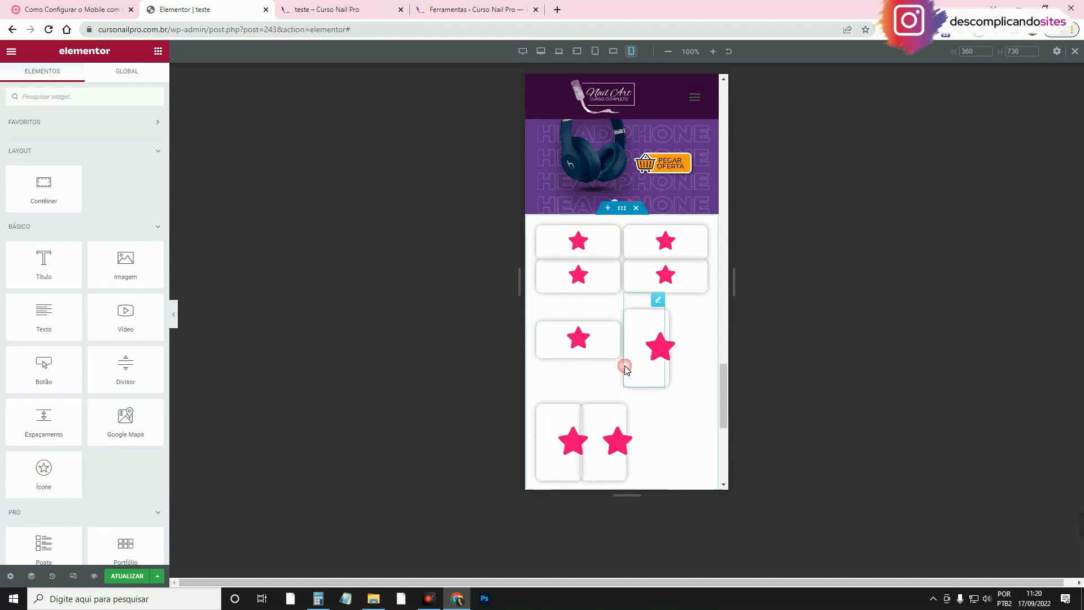
{"action": "right_click", "coordinate": [639, 333]}
{"action": "left_click", "coordinate": [716, 409]}
{"action": "right_click", "coordinate": [560, 378]}
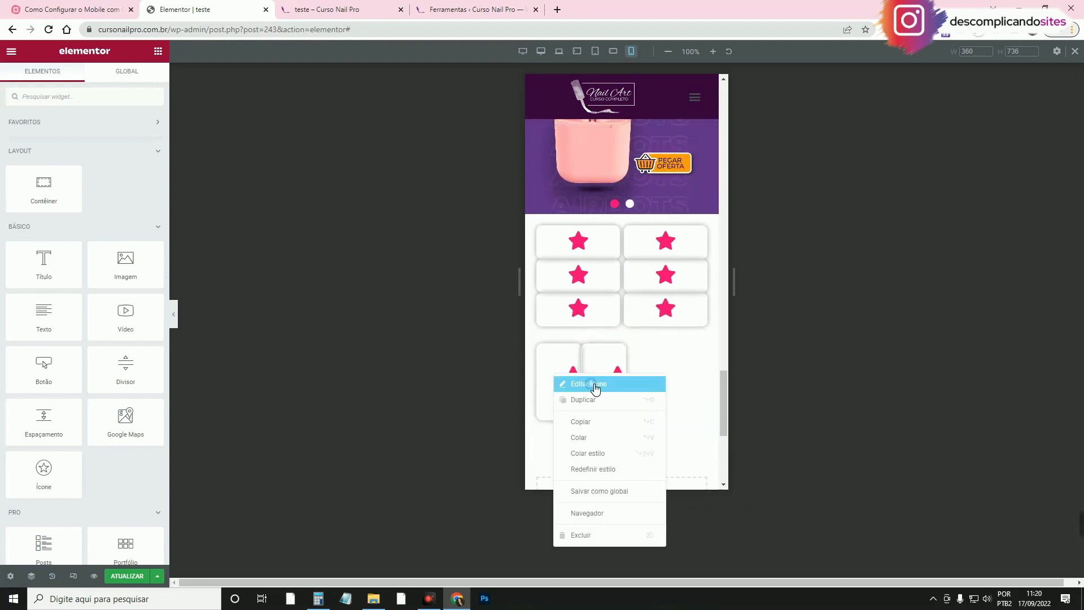
{"action": "left_click", "coordinate": [621, 449]}
{"action": "right_click", "coordinate": [649, 366]}
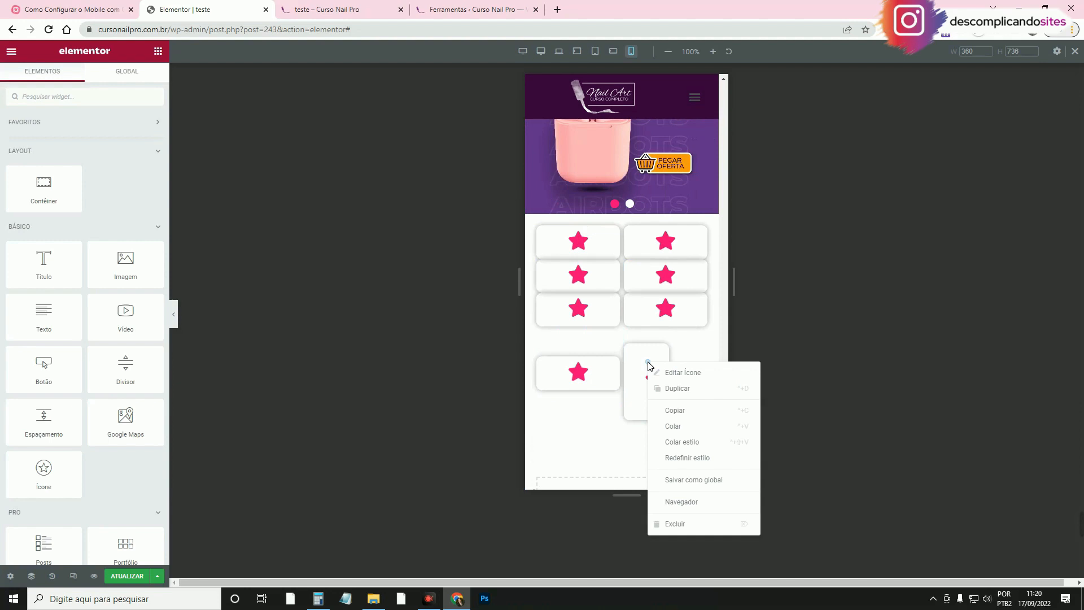
{"action": "left_click", "coordinate": [720, 441]}
Unlink the mobile margin values of the second row's first star and set only its top margin to 12 px.
{"action": "left_click", "coordinate": [666, 249]}
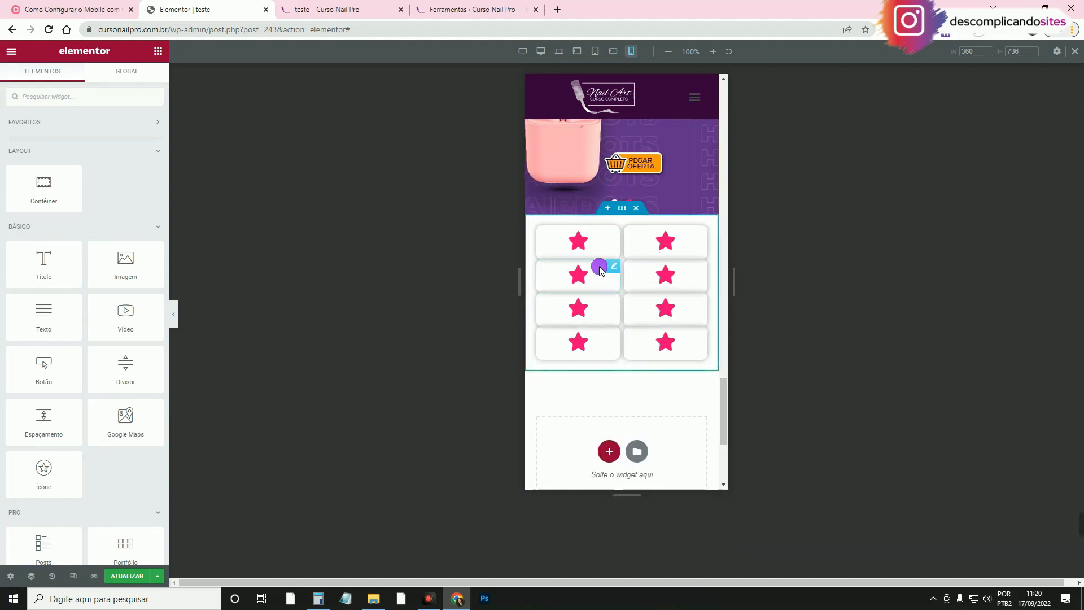
{"action": "left_click", "coordinate": [151, 88]}
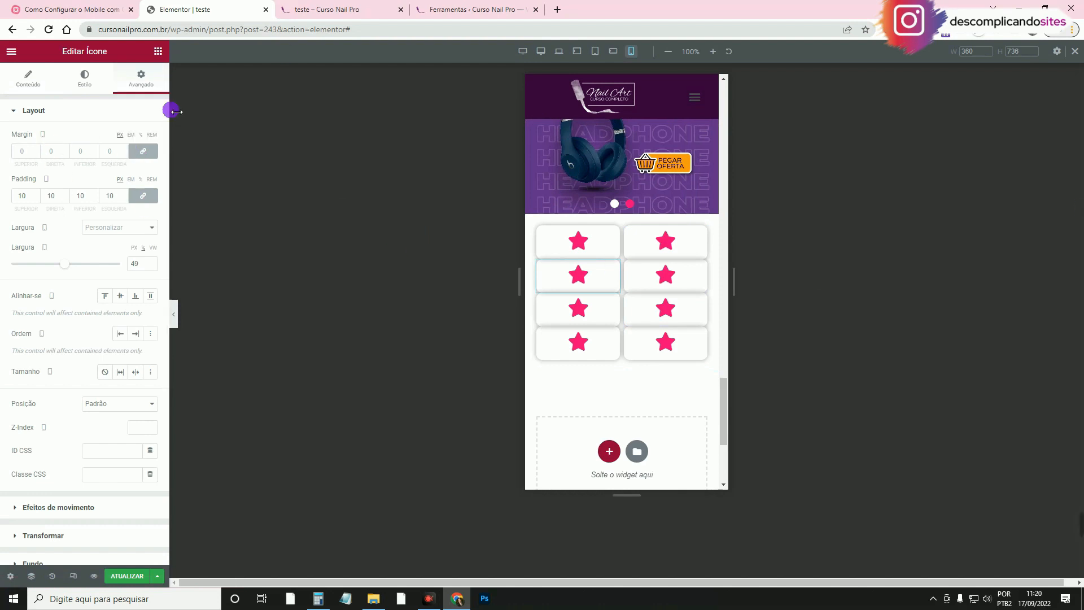
{"action": "left_click", "coordinate": [37, 150]}
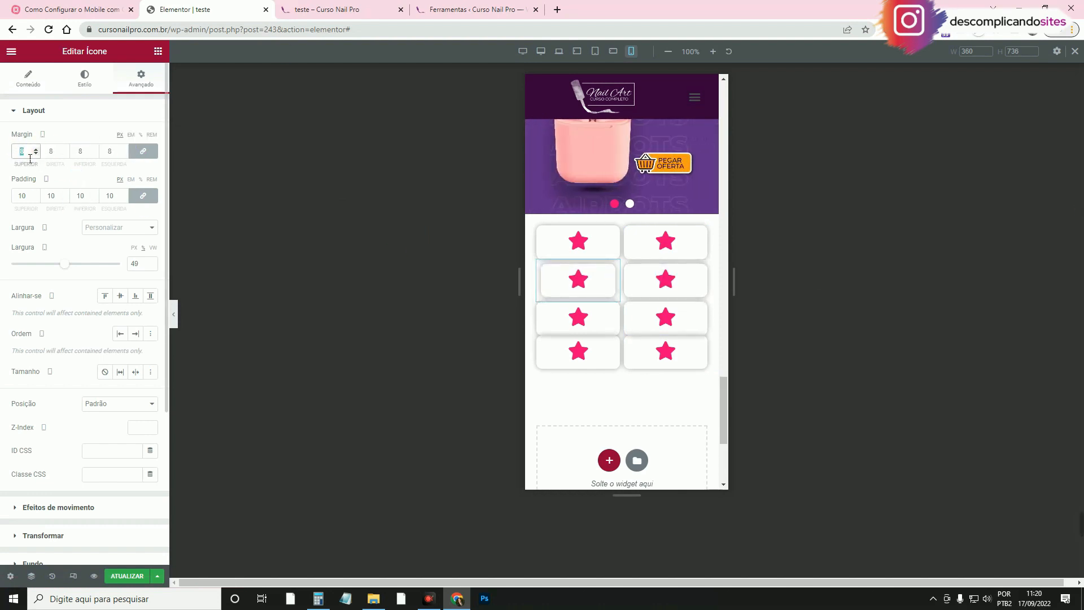
{"action": "type", "text": "0"}
{"action": "left_click", "coordinate": [142, 151]}
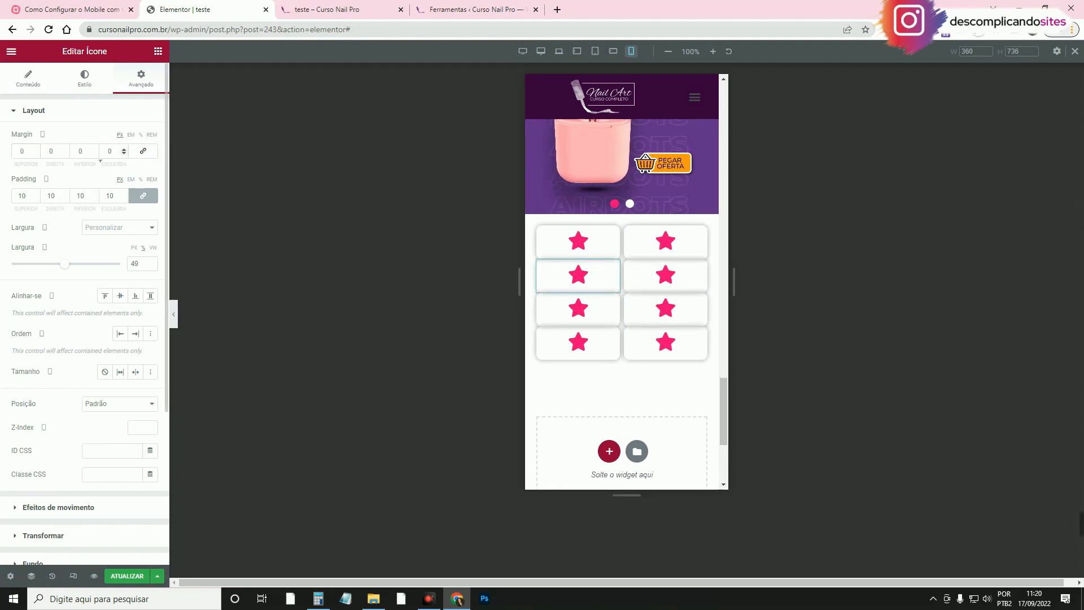
{"action": "left_click", "coordinate": [35, 150]}
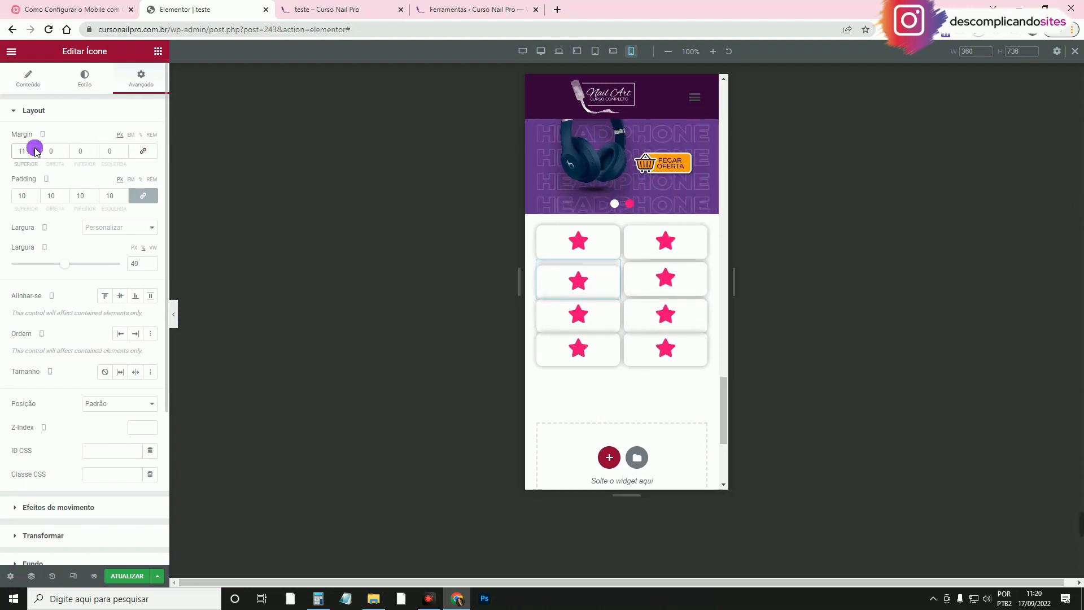
{"action": "left_click", "coordinate": [35, 148]}
Copy the second row's first star, paste its style onto the other stars in rows two to four, and update the page.
{"action": "right_click", "coordinate": [594, 278]}
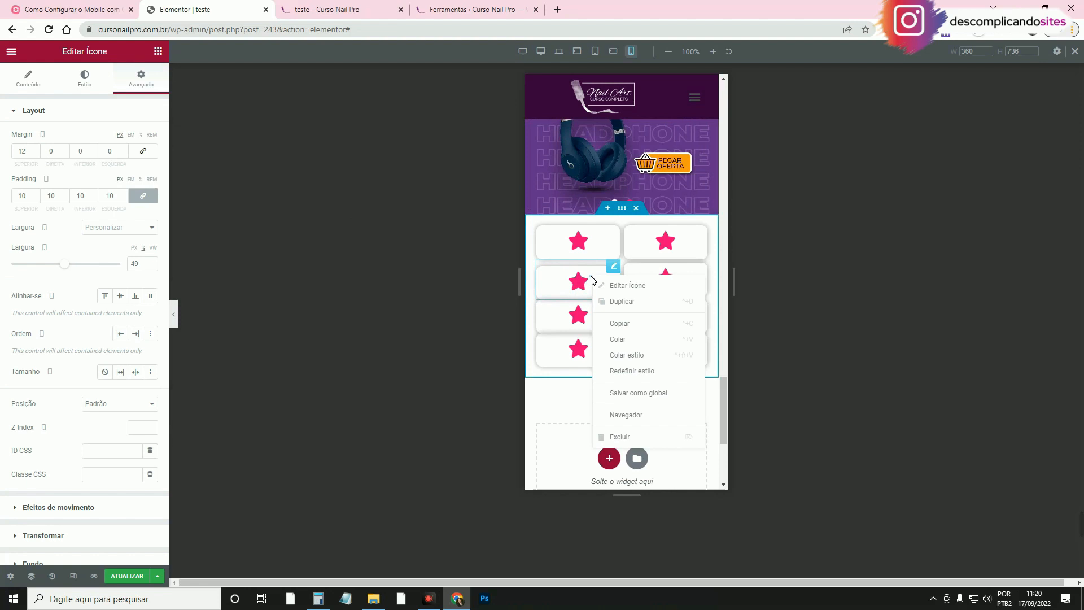
{"action": "left_click", "coordinate": [640, 320]}
{"action": "right_click", "coordinate": [663, 283]}
{"action": "left_click", "coordinate": [734, 362]}
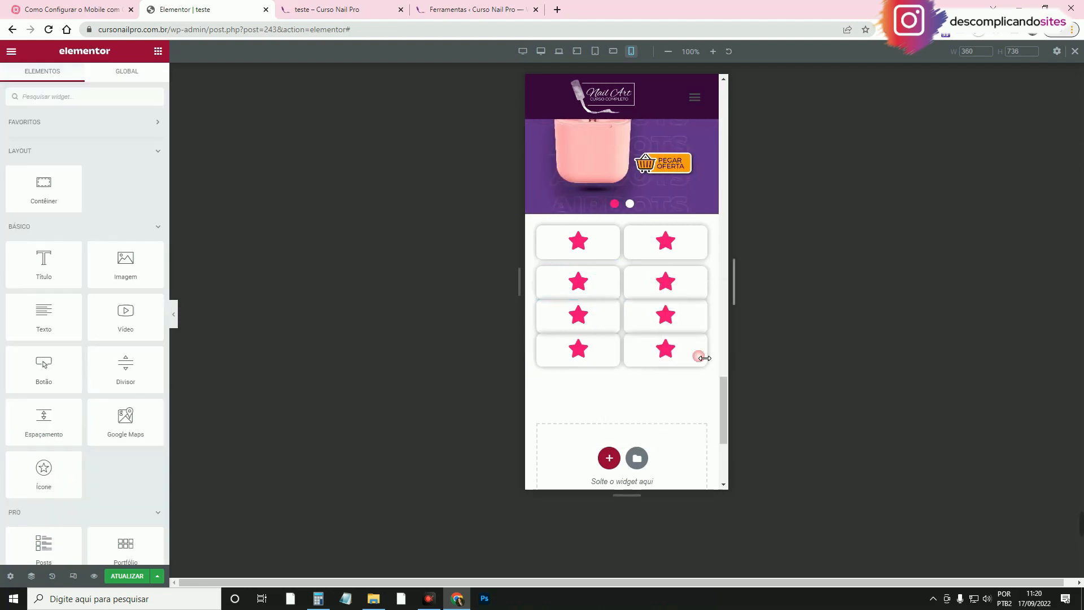
{"action": "right_click", "coordinate": [586, 327]}
{"action": "left_click", "coordinate": [677, 401]}
{"action": "right_click", "coordinate": [676, 364]}
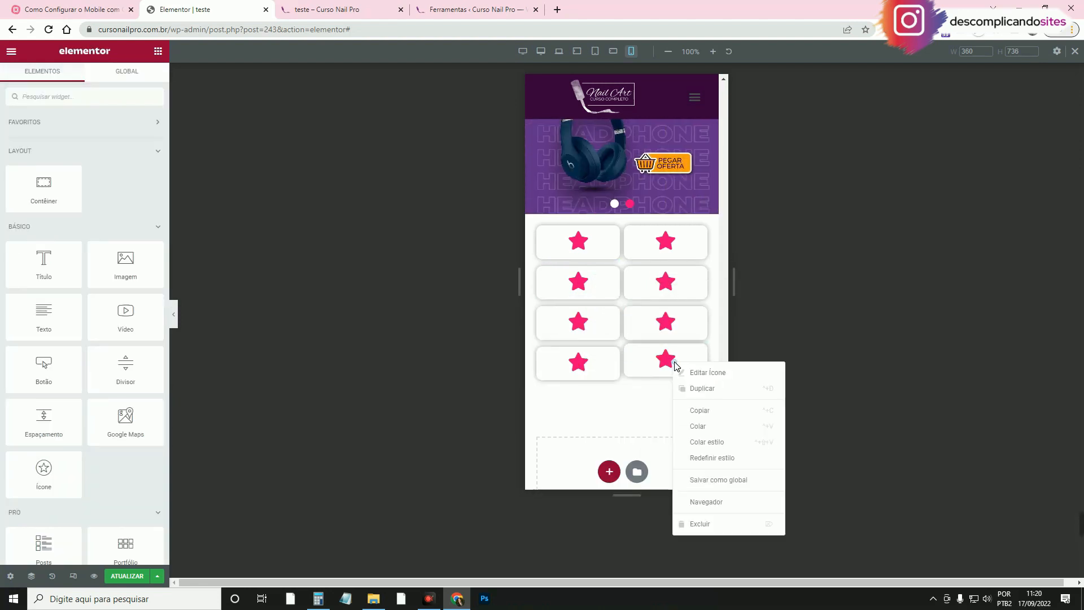
{"action": "left_click", "coordinate": [777, 391]}
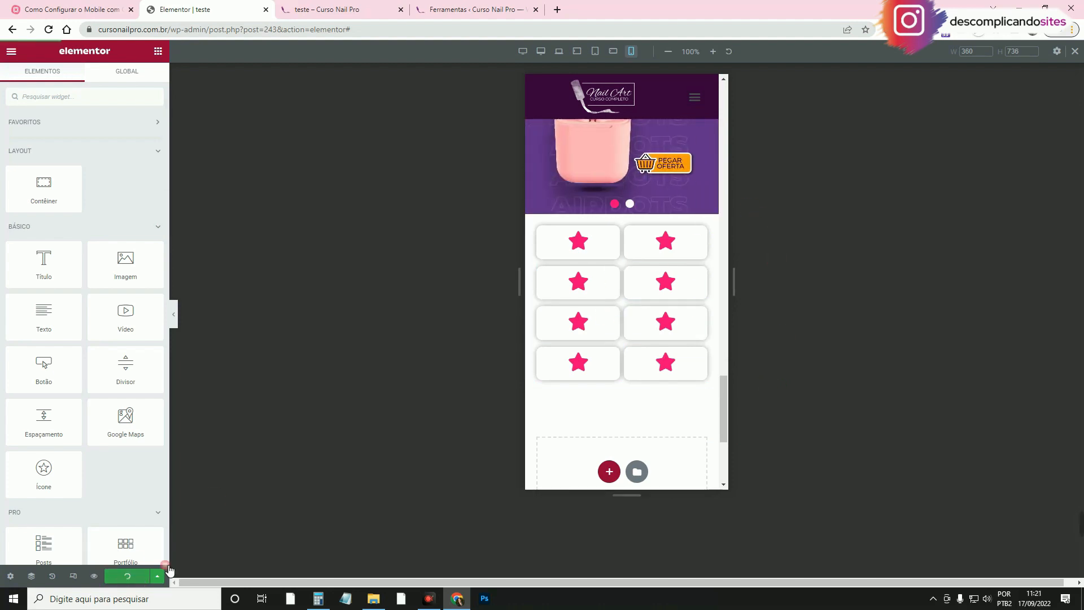
Switch to the MindMeister map, compare its column topic with the Elementor page, and select the "Inverter Posição" topic.
{"action": "left_click", "coordinate": [108, 10]}
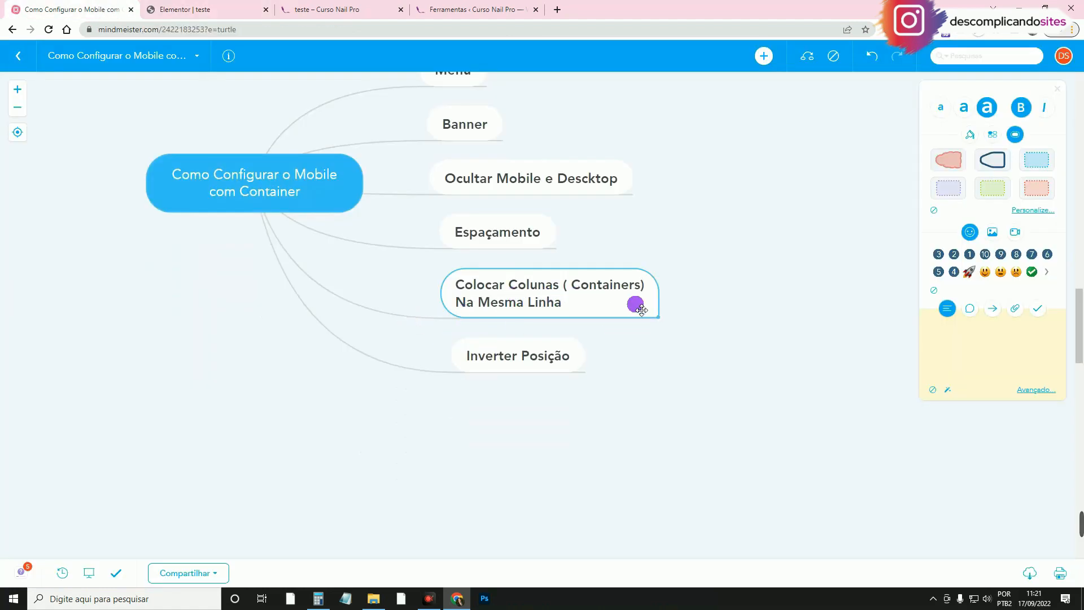
{"action": "left_click", "coordinate": [250, 4]}
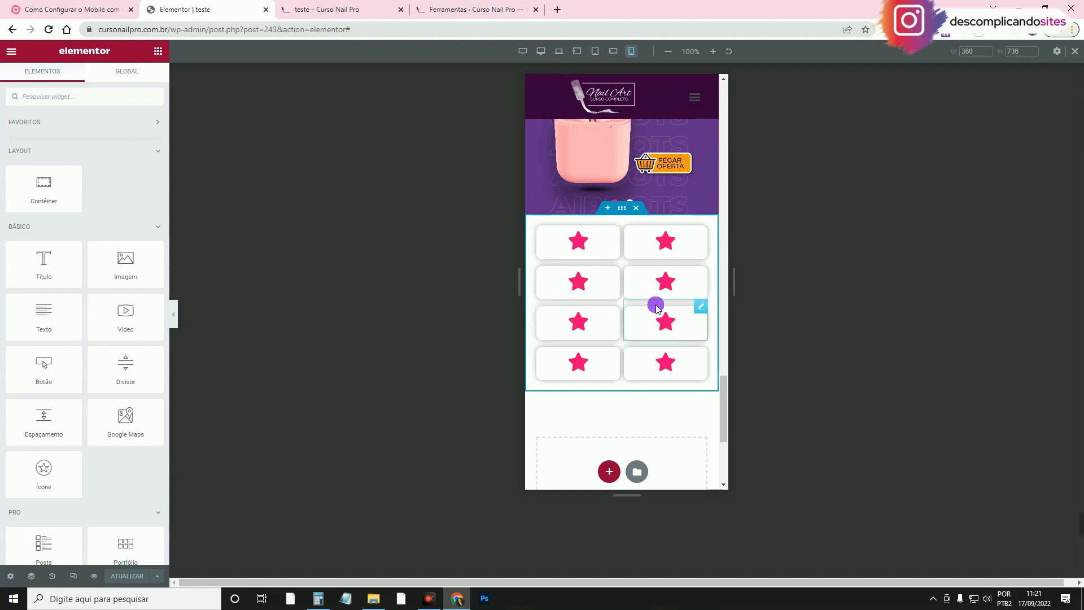
{"action": "left_click", "coordinate": [71, 7]}
{"action": "left_click", "coordinate": [547, 368]}
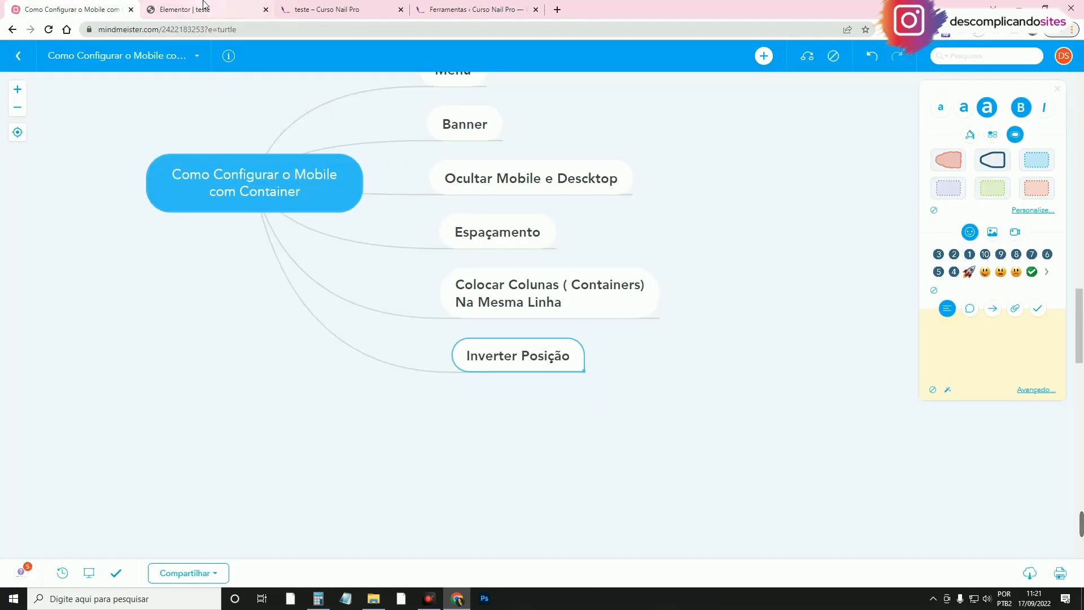
Return to Elementor, toggle the teacher section container's mobile direction off and back to Column - reversed, and update the page.
{"action": "left_click", "coordinate": [205, 7]}
{"action": "scroll", "coordinate": [615, 261], "scroll_direction": "up", "scroll_amount": 7}
{"action": "scroll", "coordinate": [614, 266], "scroll_direction": "up", "scroll_amount": 10}
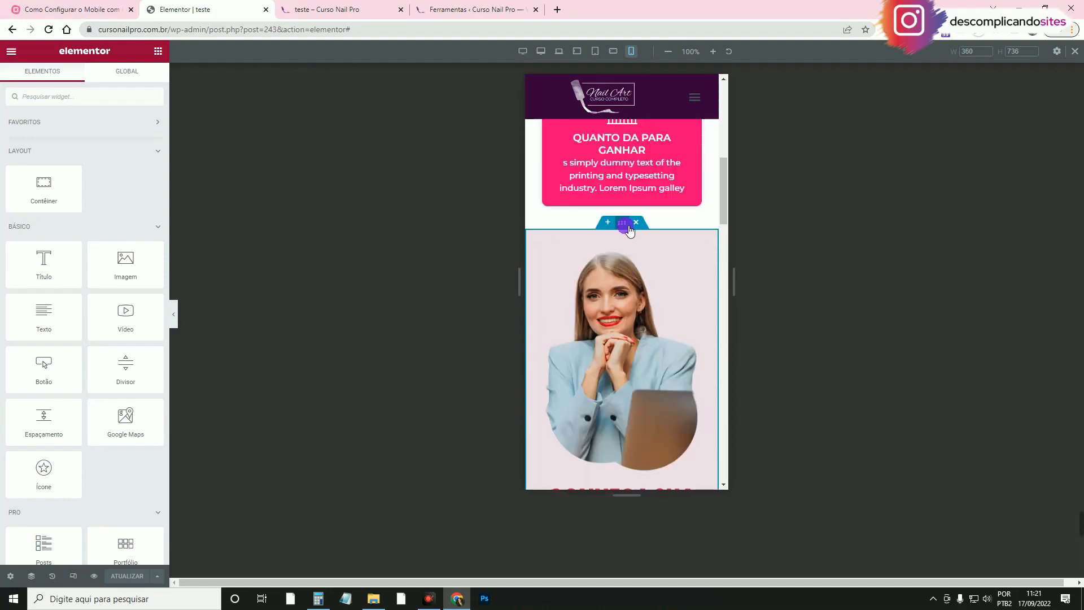
{"action": "left_click", "coordinate": [624, 223]}
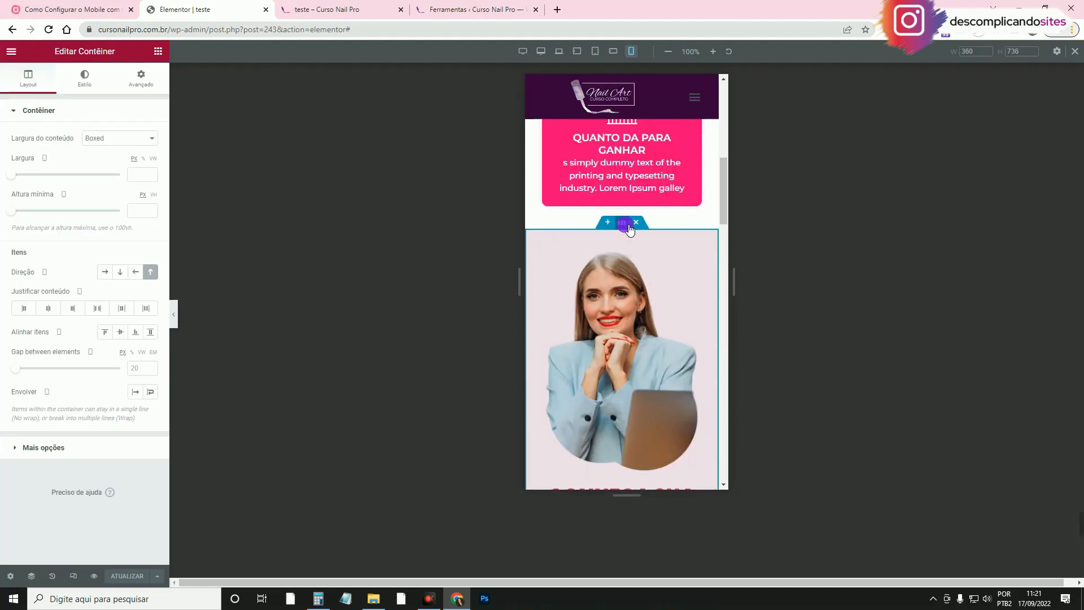
{"action": "left_click", "coordinate": [151, 273]}
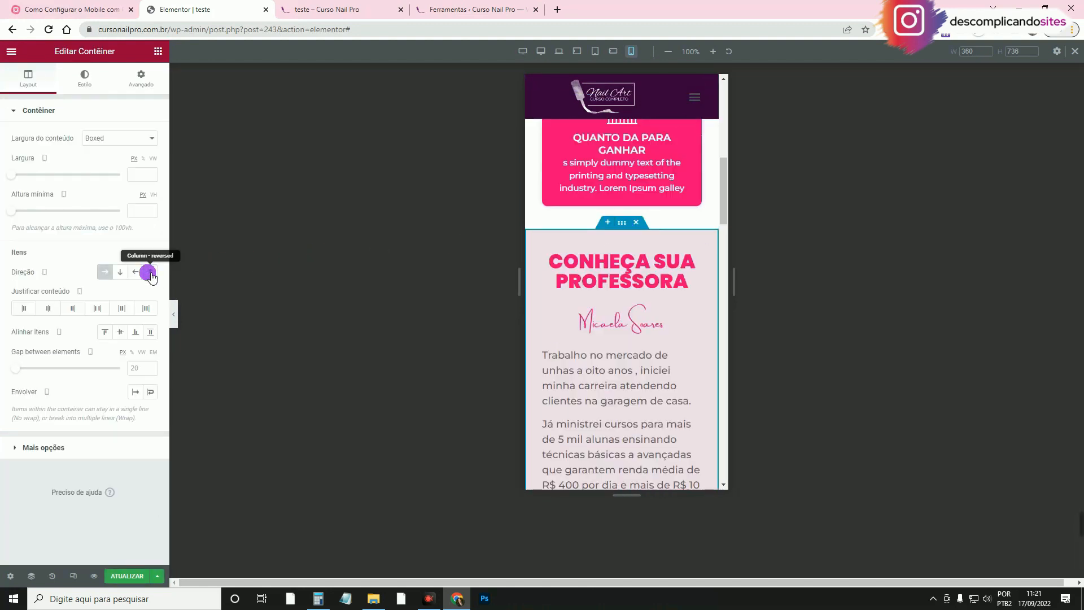
{"action": "left_click", "coordinate": [150, 273]}
{"action": "left_click", "coordinate": [150, 273]}
{"action": "left_click", "coordinate": [150, 273]}
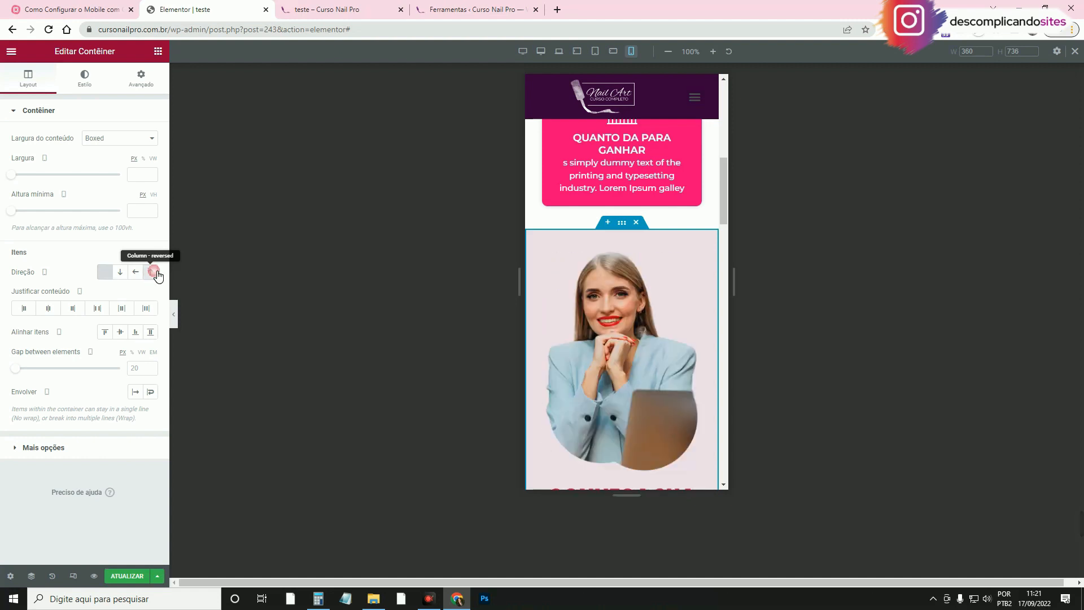
{"action": "left_click", "coordinate": [131, 574]}
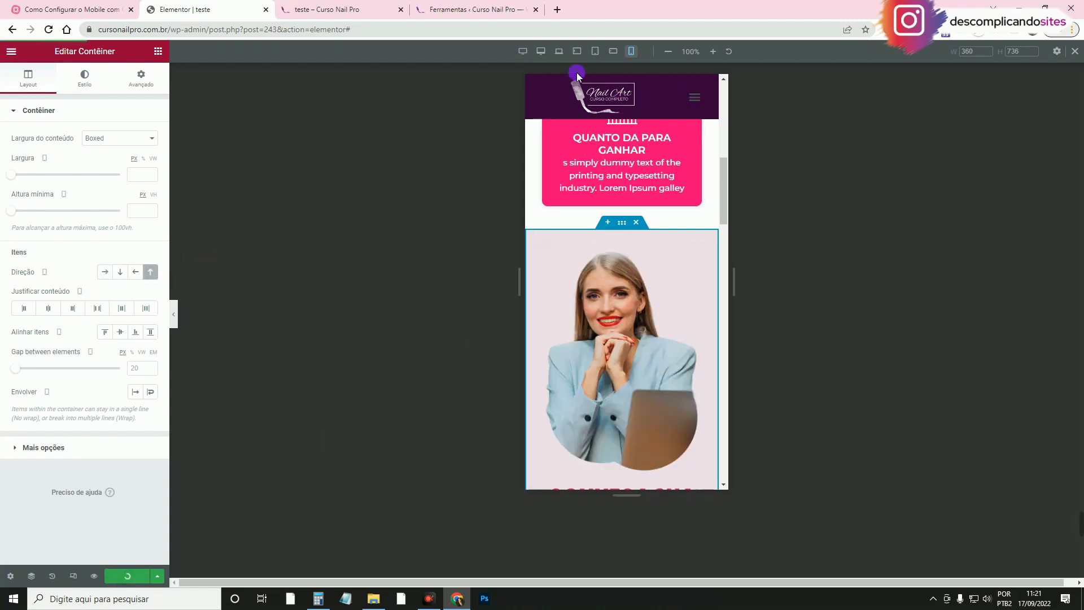
Preview the page in the widescreen and desktop views and review its sections down to the product carousels.
{"action": "left_click", "coordinate": [523, 51]}
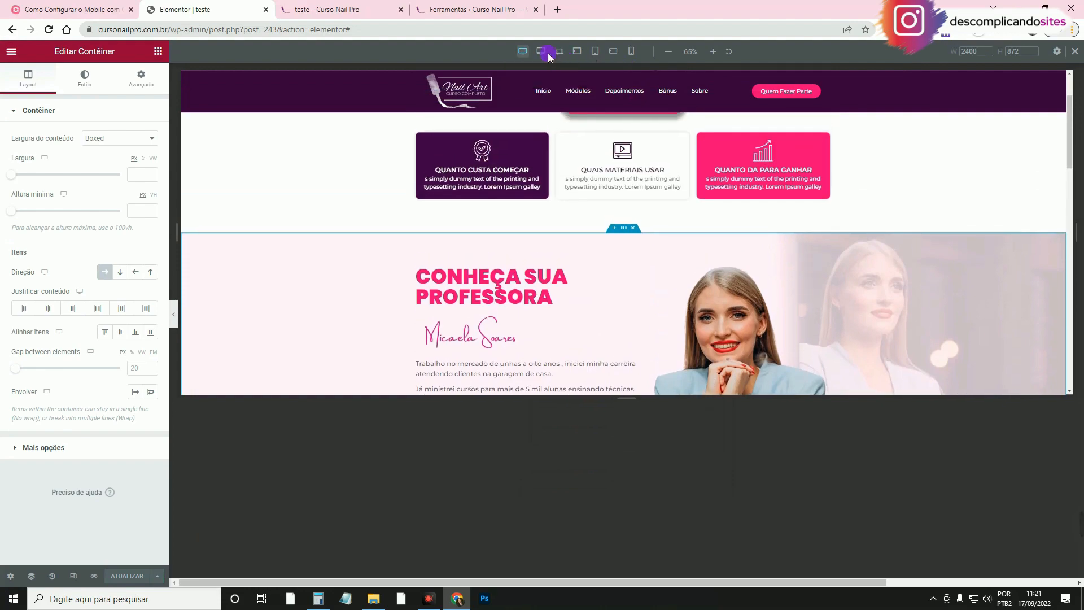
{"action": "left_click", "coordinate": [541, 51]}
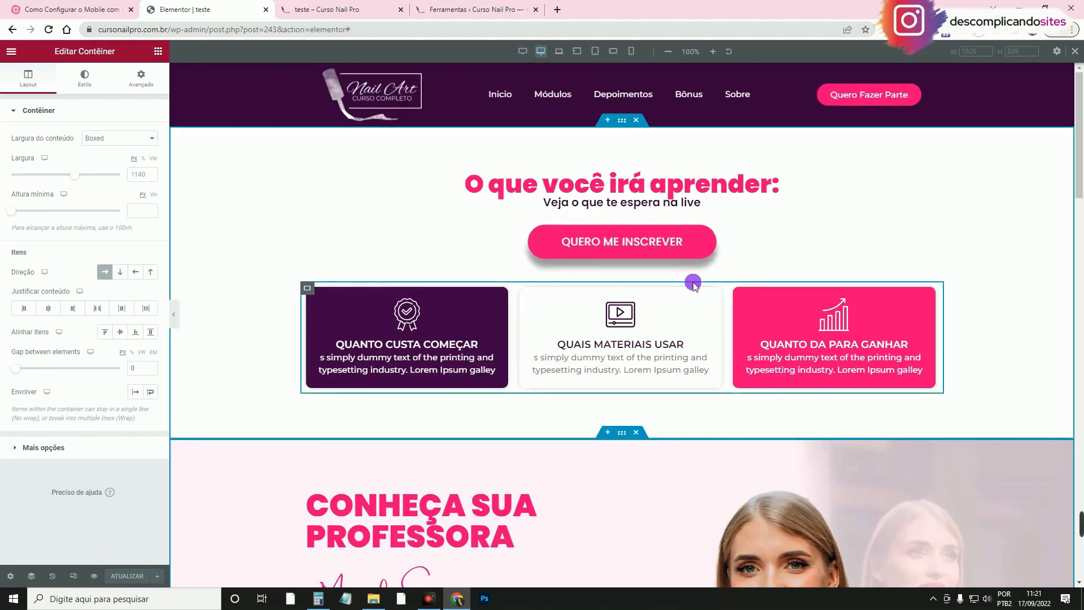
{"action": "scroll", "coordinate": [695, 285], "scroll_direction": "down", "scroll_amount": 8}
{"action": "scroll", "coordinate": [696, 293], "scroll_direction": "down", "scroll_amount": 20}
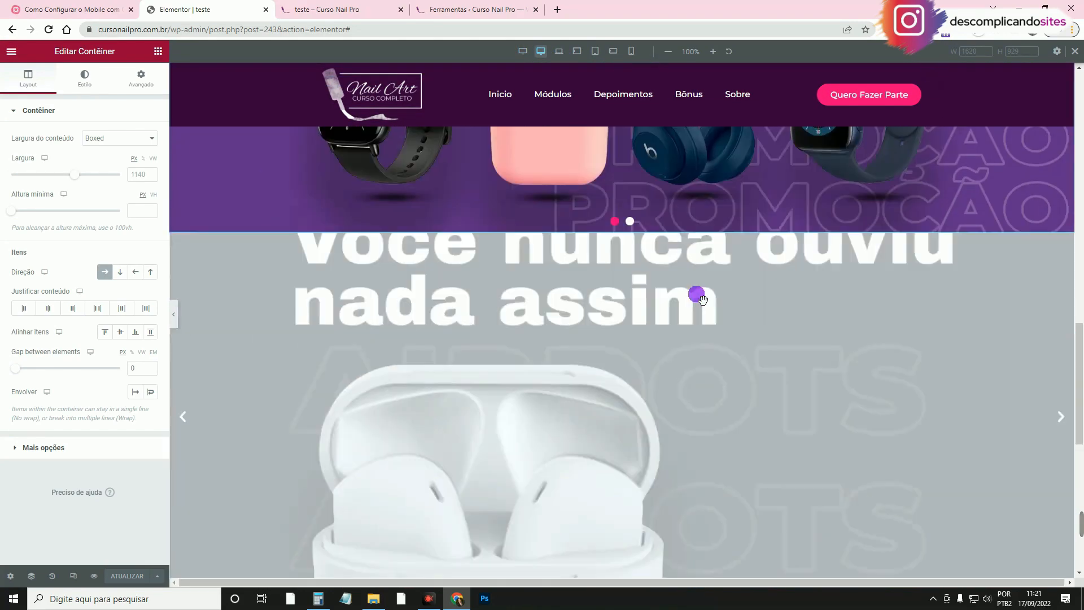